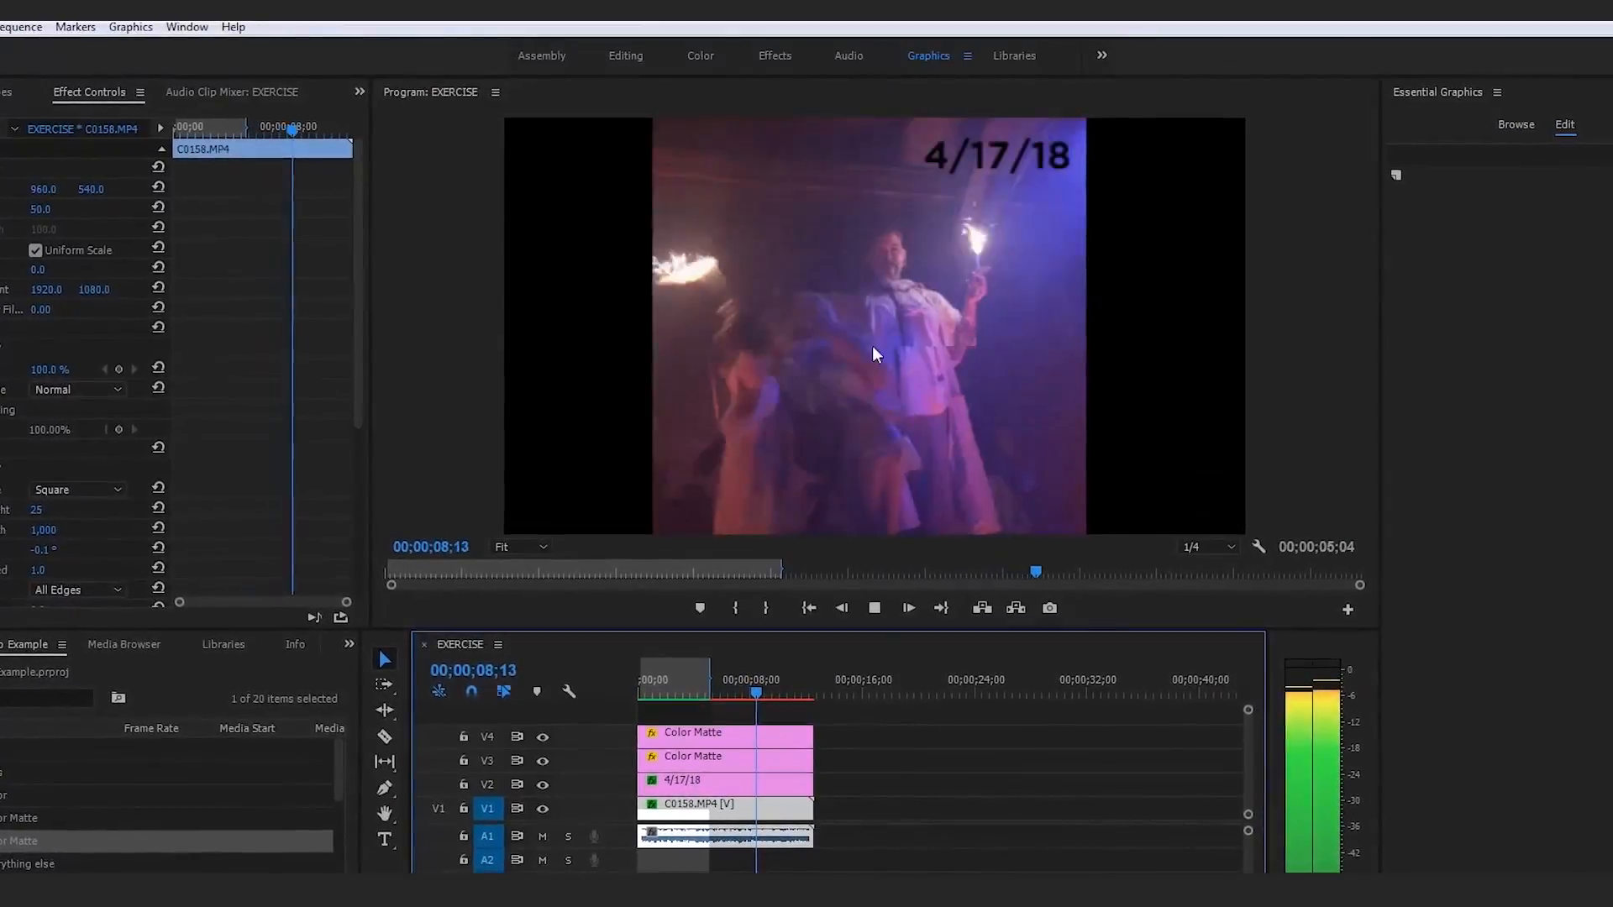
Play back the finished example sequence repeatedly from its start to examine the retro look with date overlay
{"action": "key", "text": "space"}
{"action": "key", "text": "Home"}
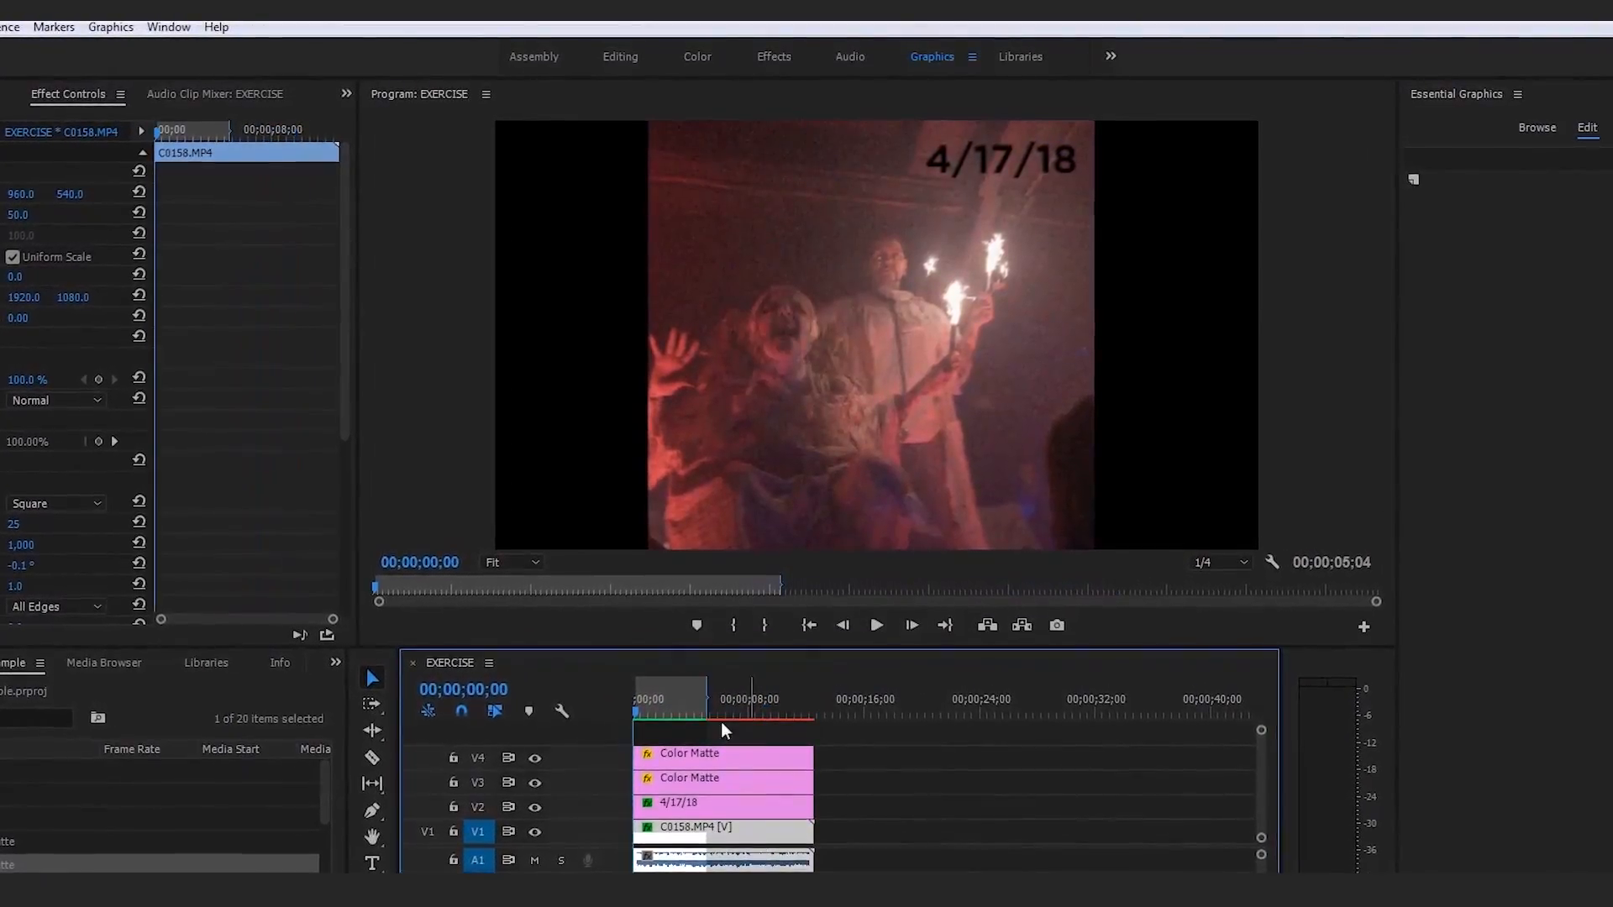
{"action": "key", "text": "space"}
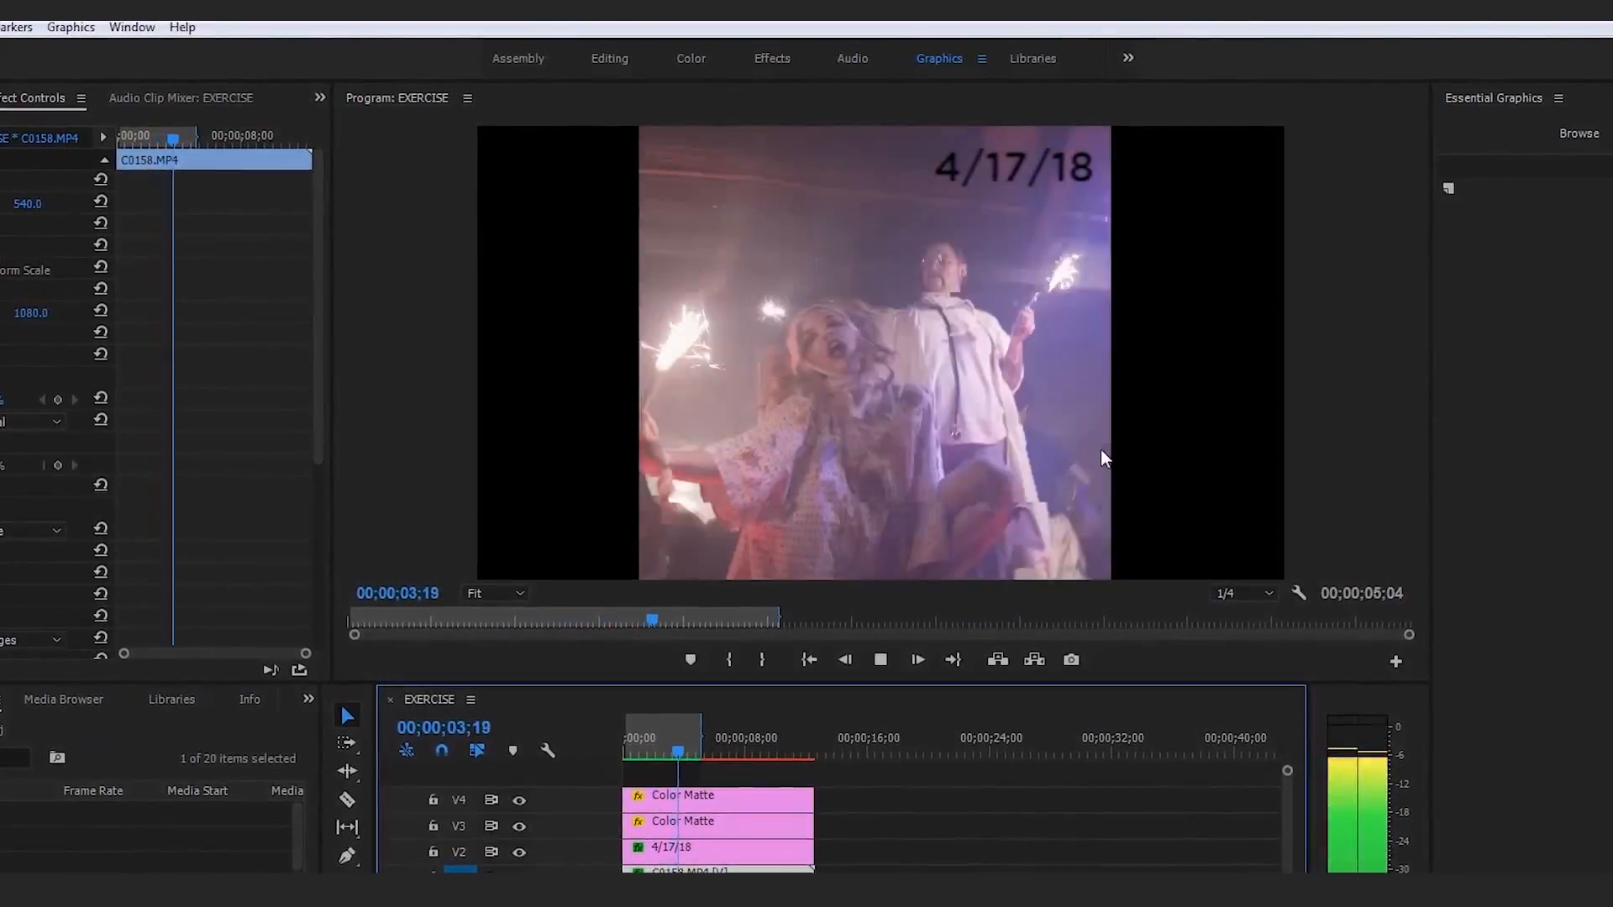
{"action": "left_click", "coordinate": [821, 655]}
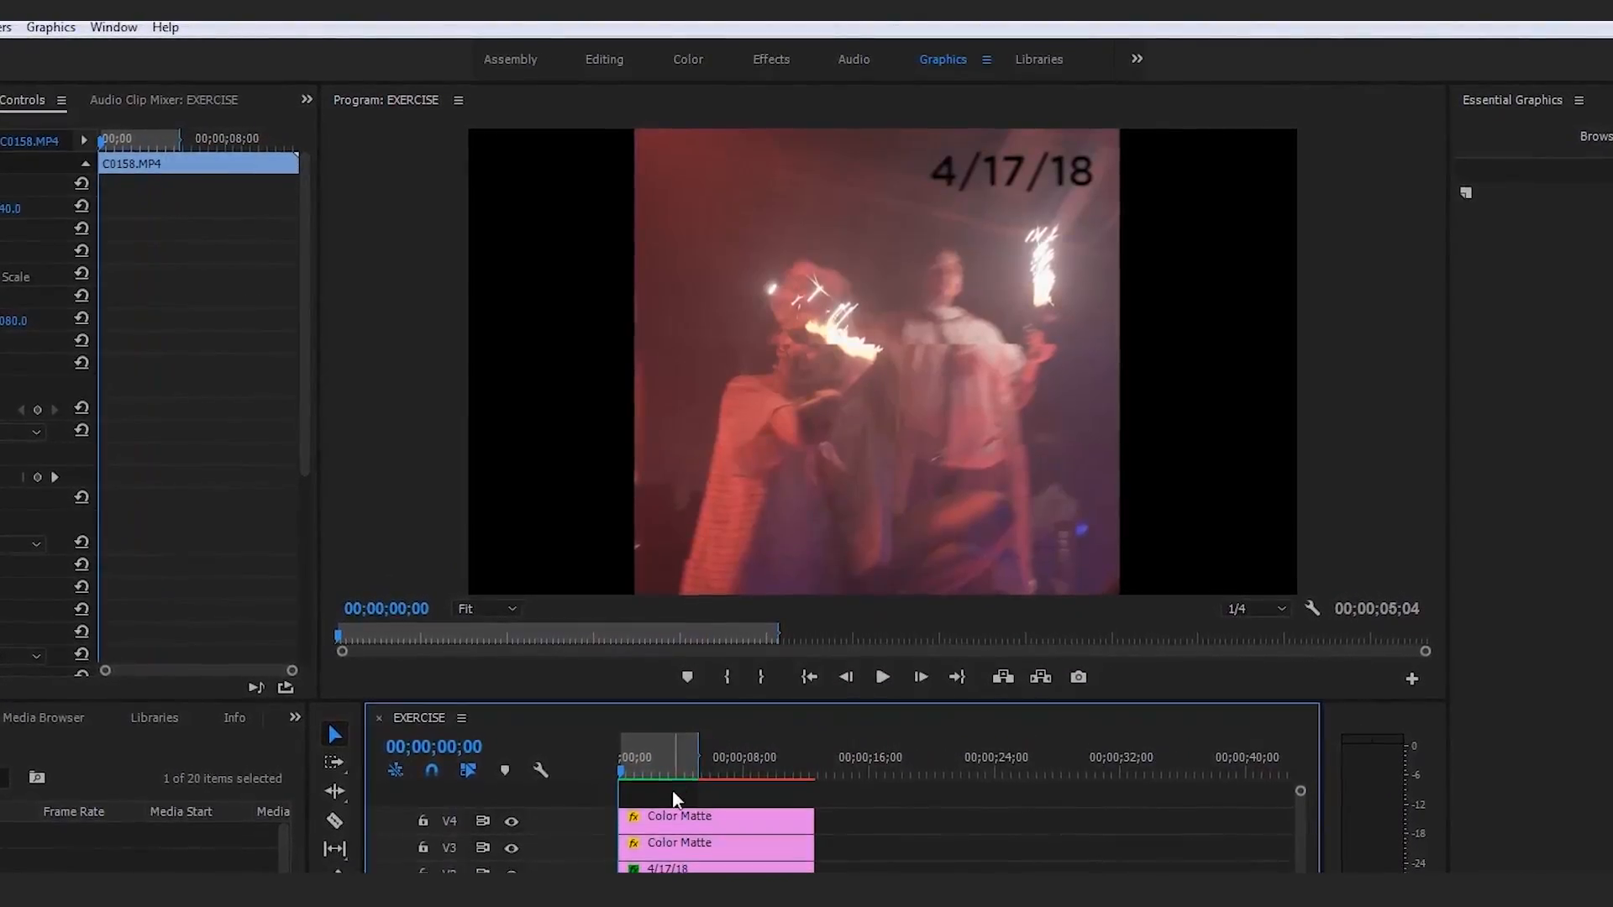
{"action": "key", "text": "space"}
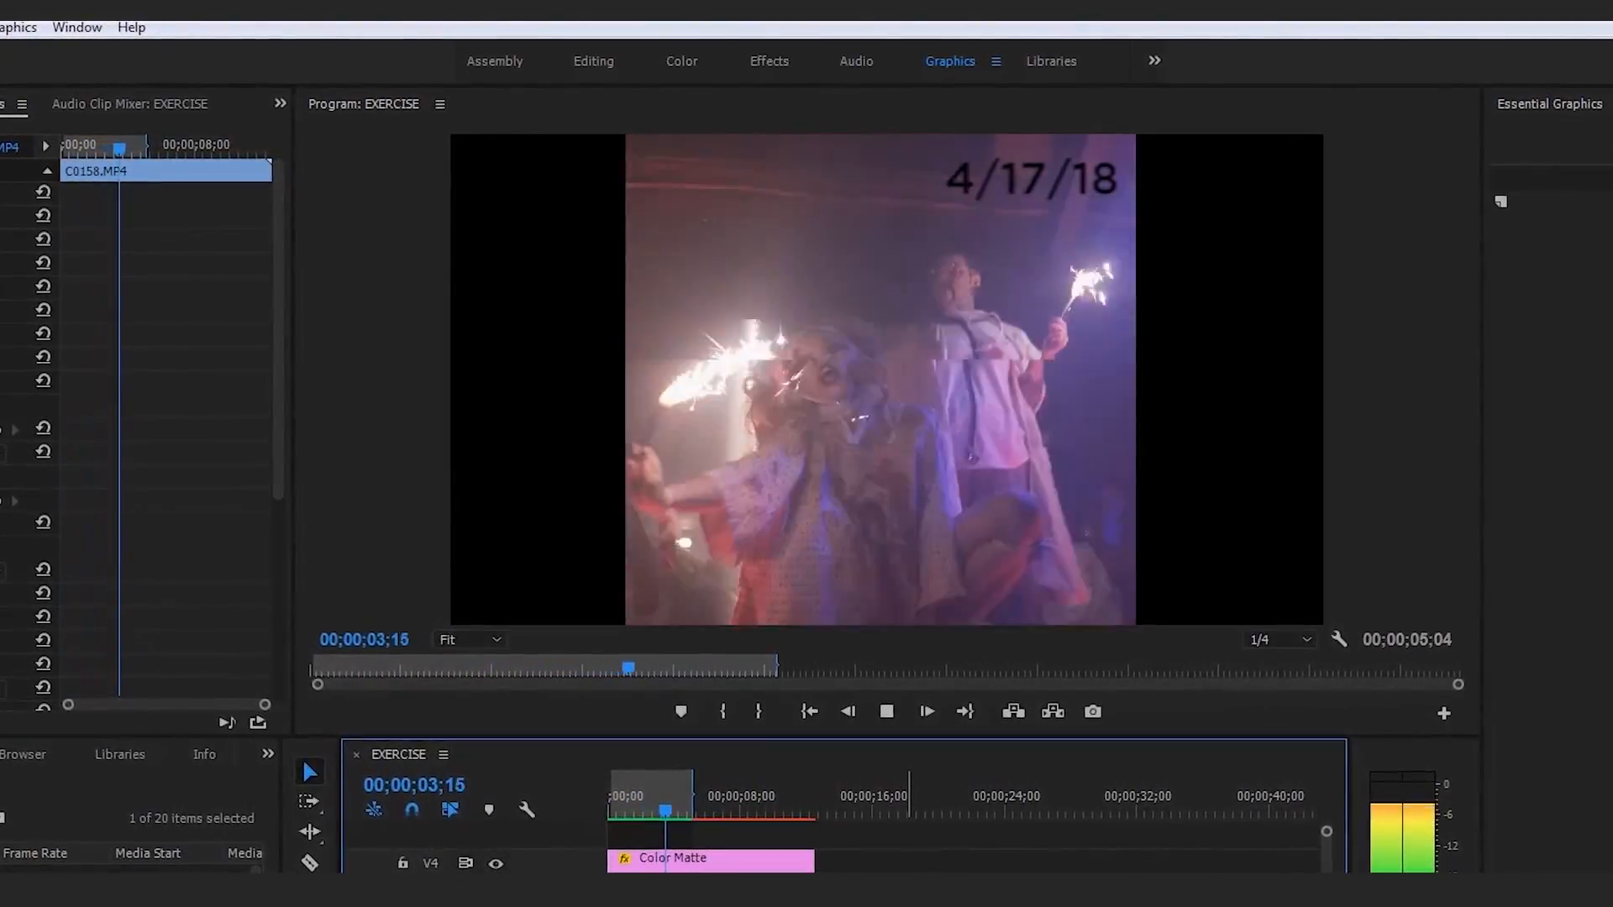
{"action": "key", "text": "space"}
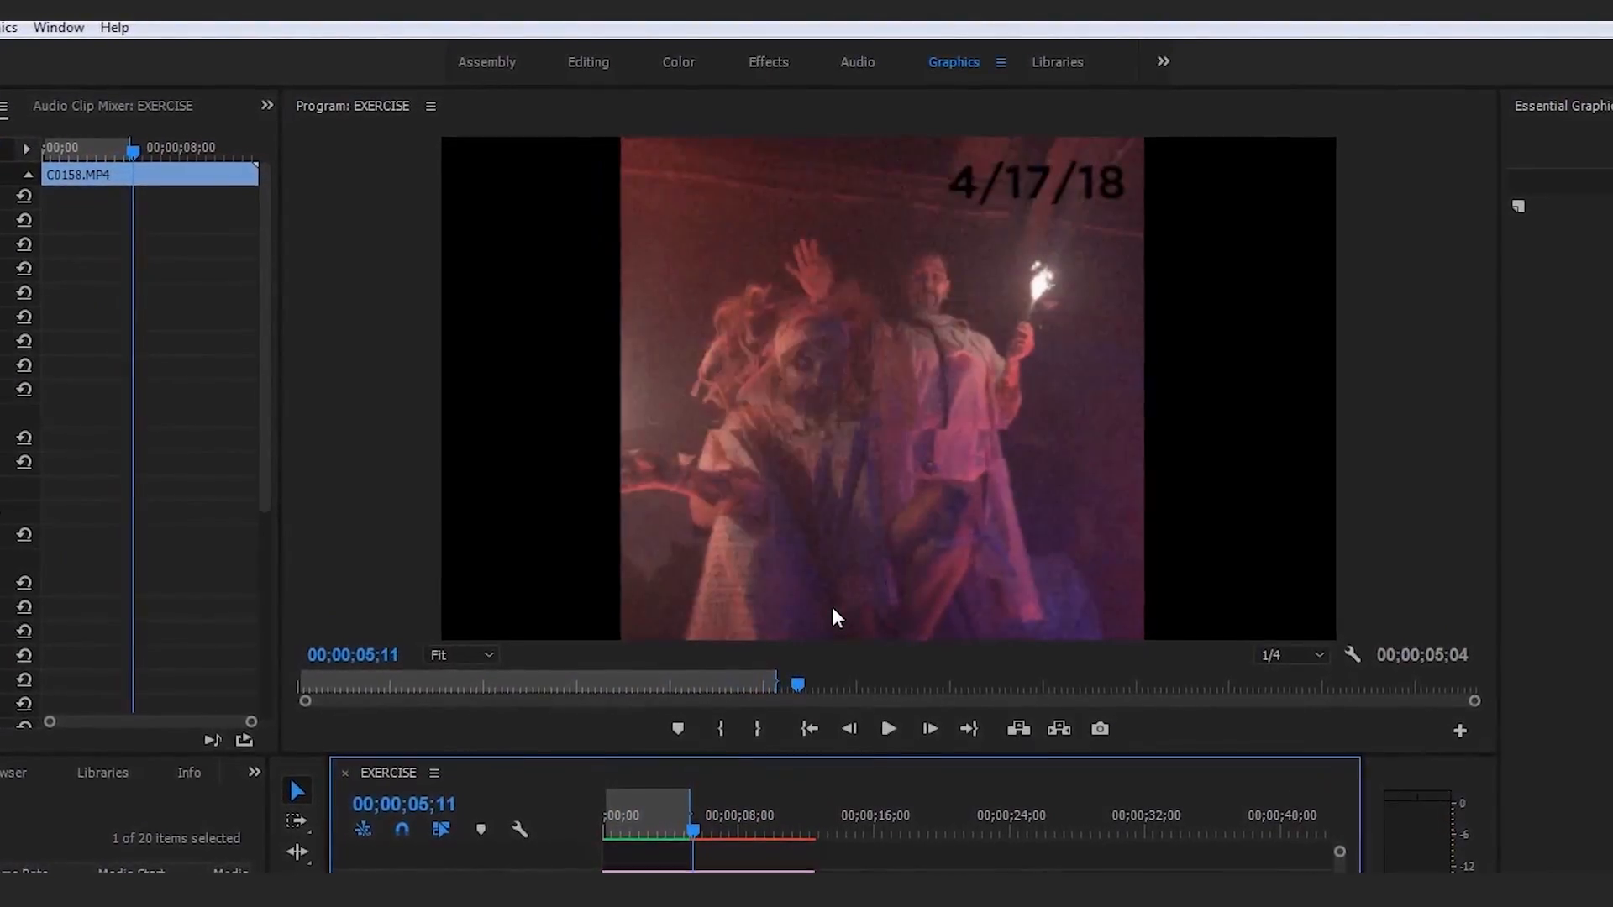
{"action": "key", "text": "Home"}
{"action": "key", "text": "space"}
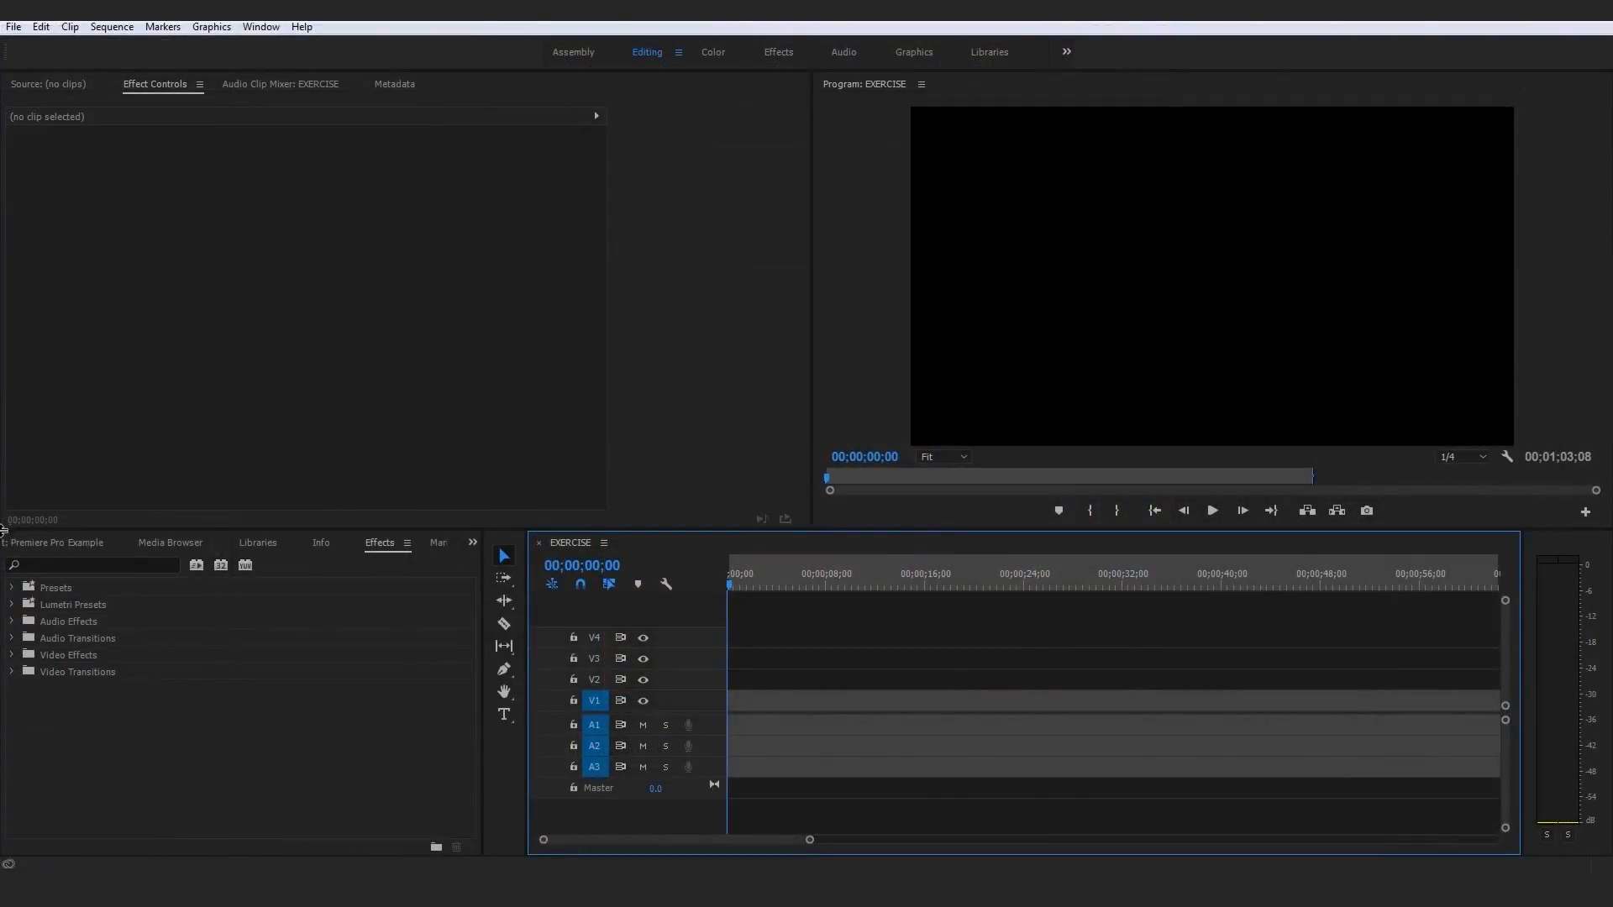
Place the C0158.MP4 clip from the Dancers bin at the start of track V1 in the EXERCISE sequence
{"action": "left_click", "coordinate": [13, 544]}
{"action": "scroll", "coordinate": [122, 738], "scroll_direction": "down", "scroll_amount": 3}
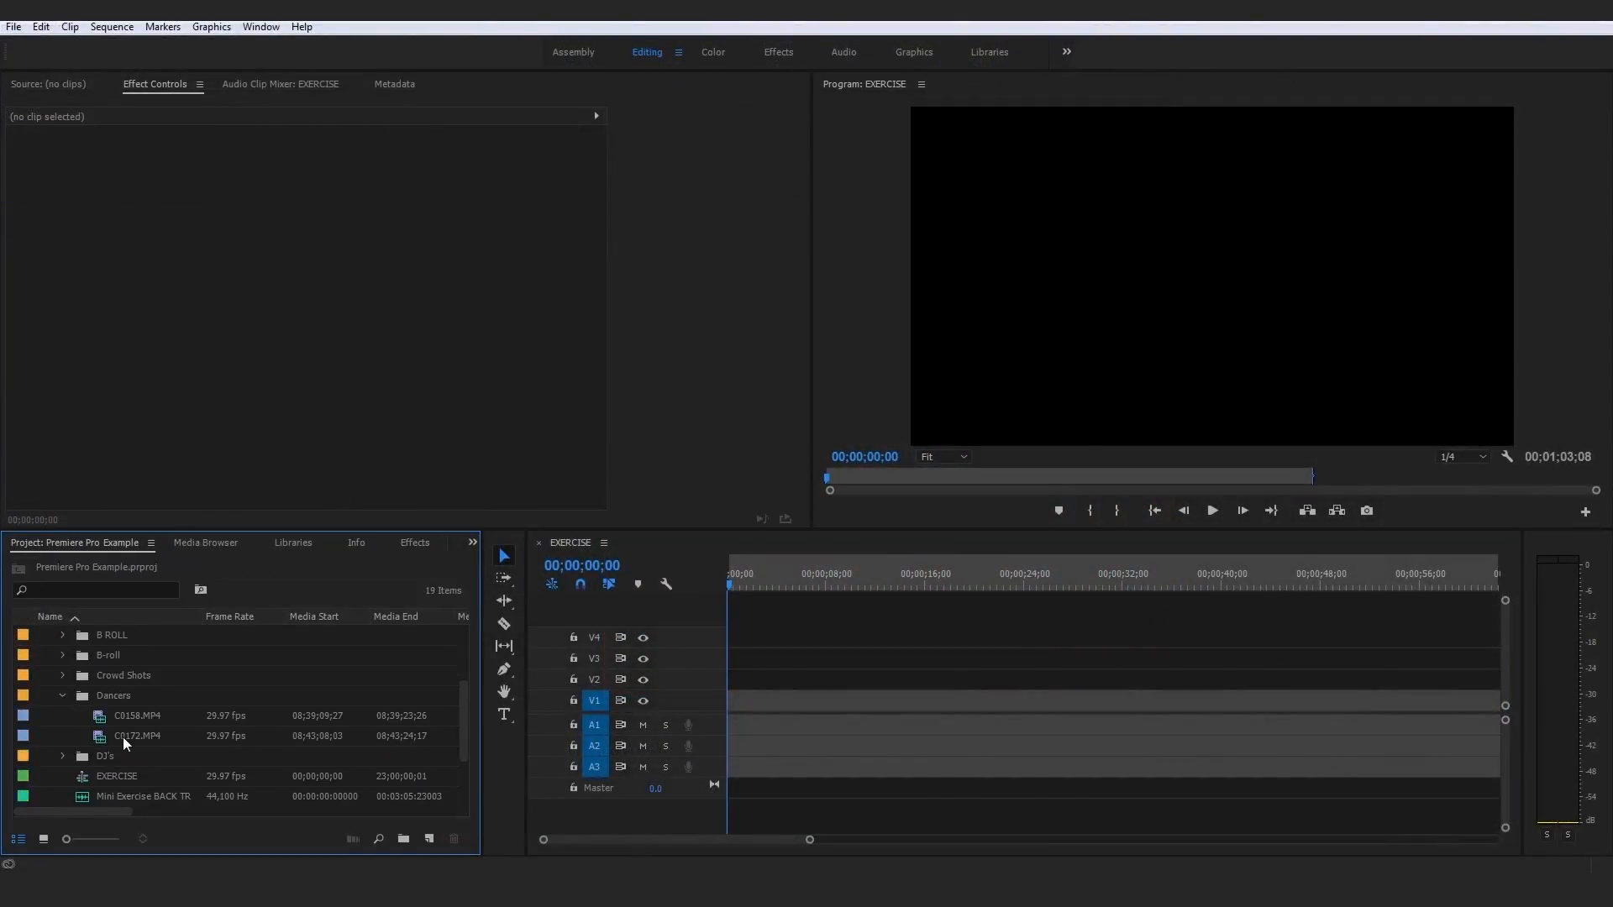
{"action": "left_click", "coordinate": [176, 719]}
{"action": "left_click_drag", "start_coordinate": [104, 722], "coordinate": [722, 704]}
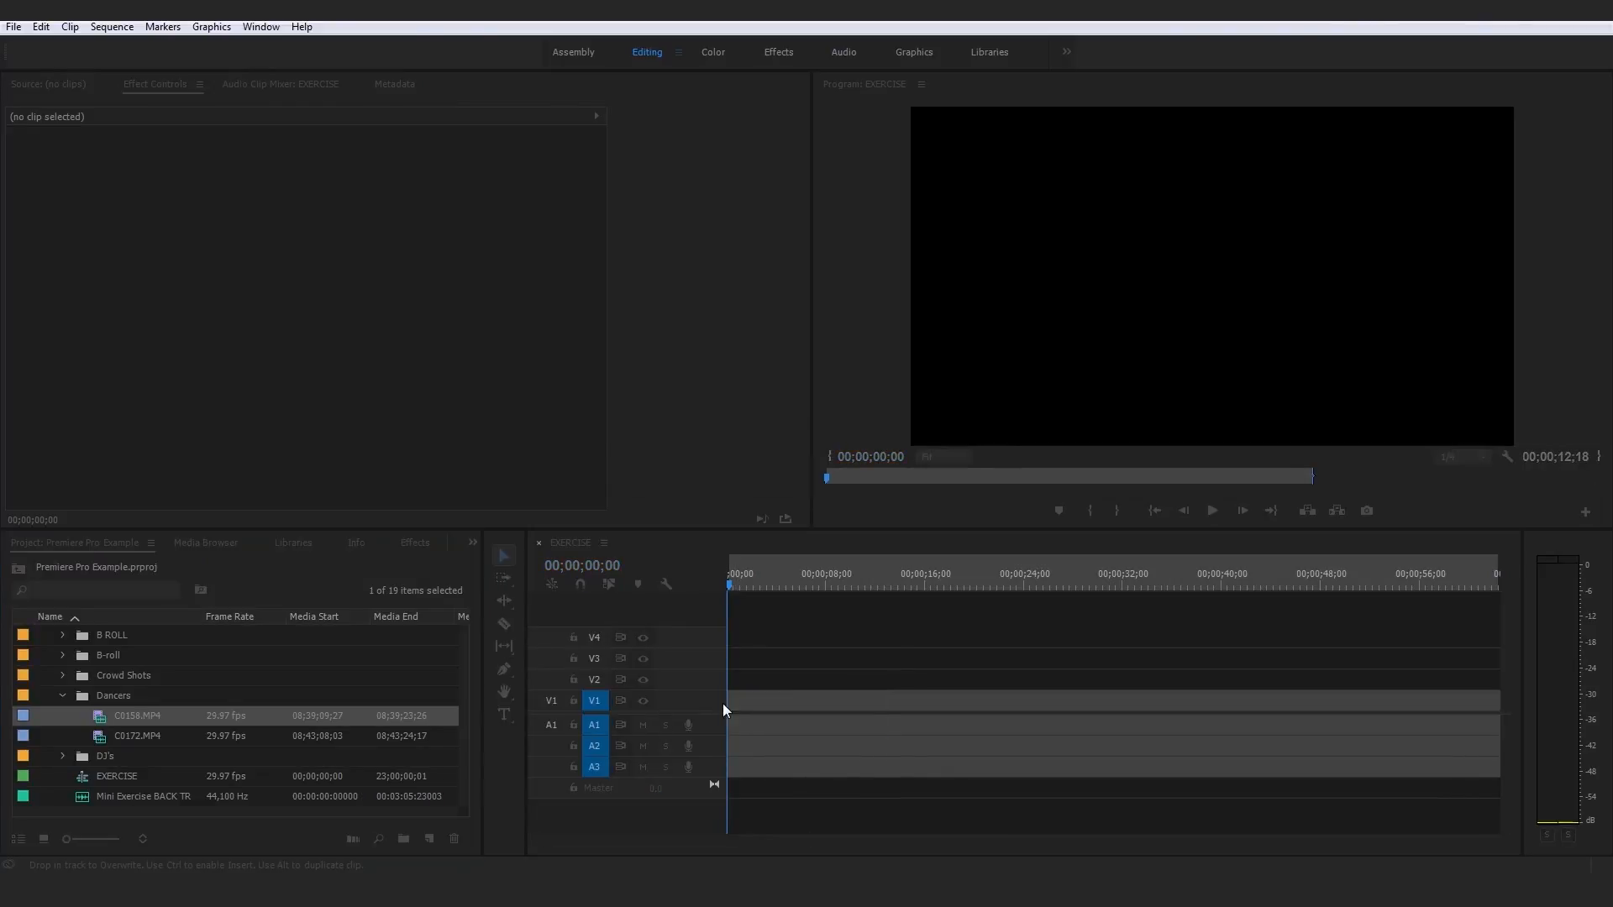
{"action": "left_click", "coordinate": [969, 475]}
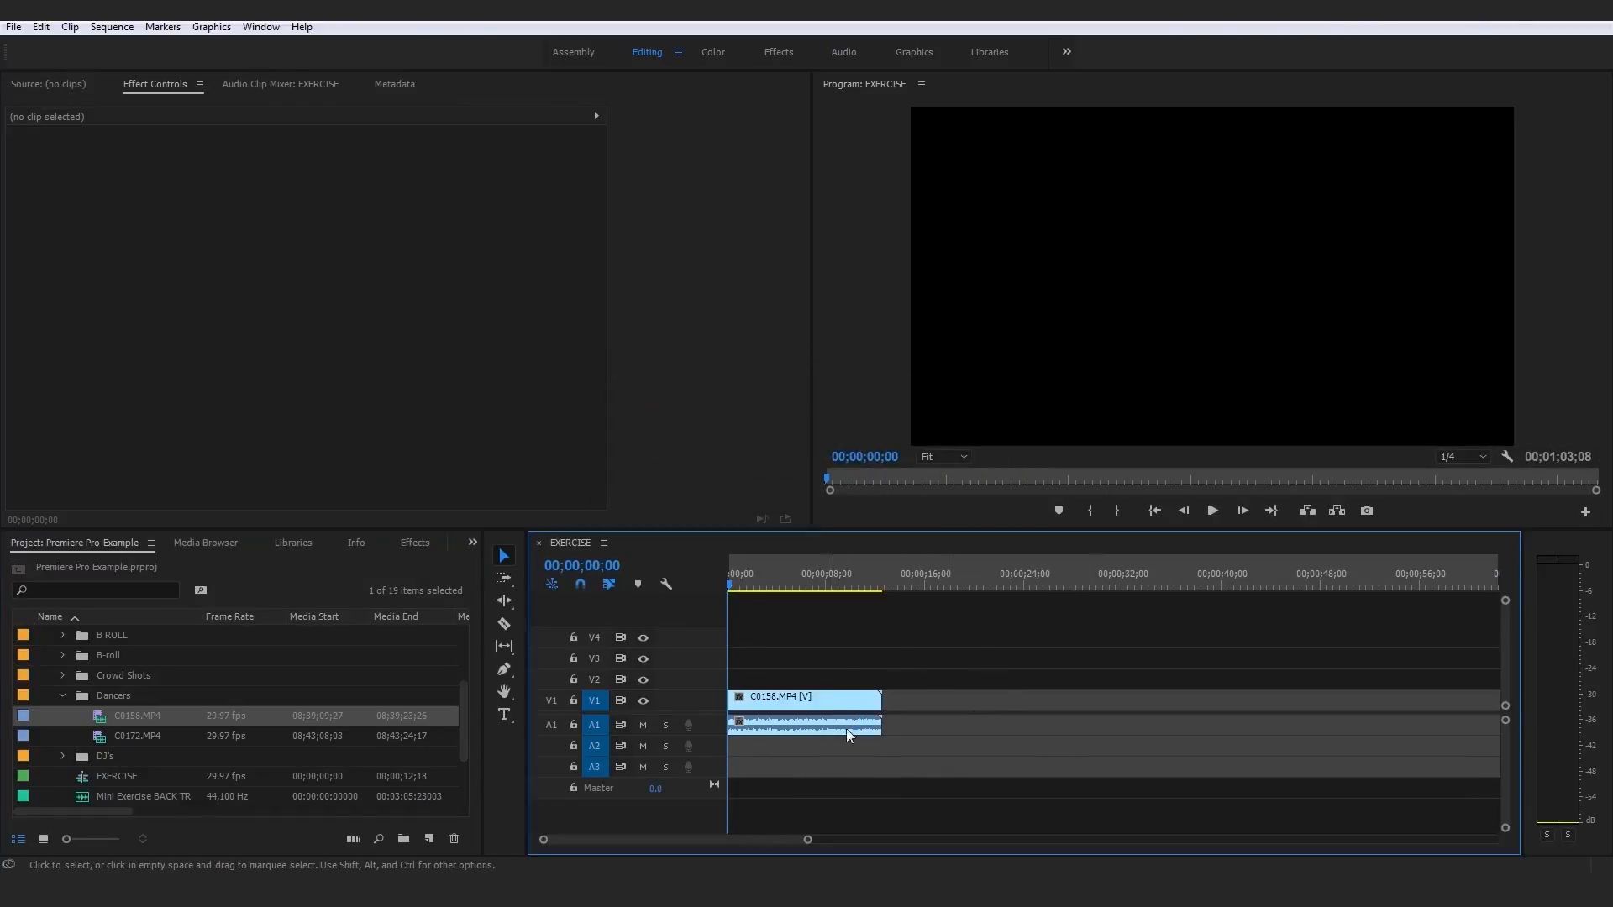
Select the C0158.MP4 clip in the sequence, preview its framing briefly, and return the playhead to the start
{"action": "left_click", "coordinate": [817, 701]}
{"action": "left_click", "coordinate": [1222, 516]}
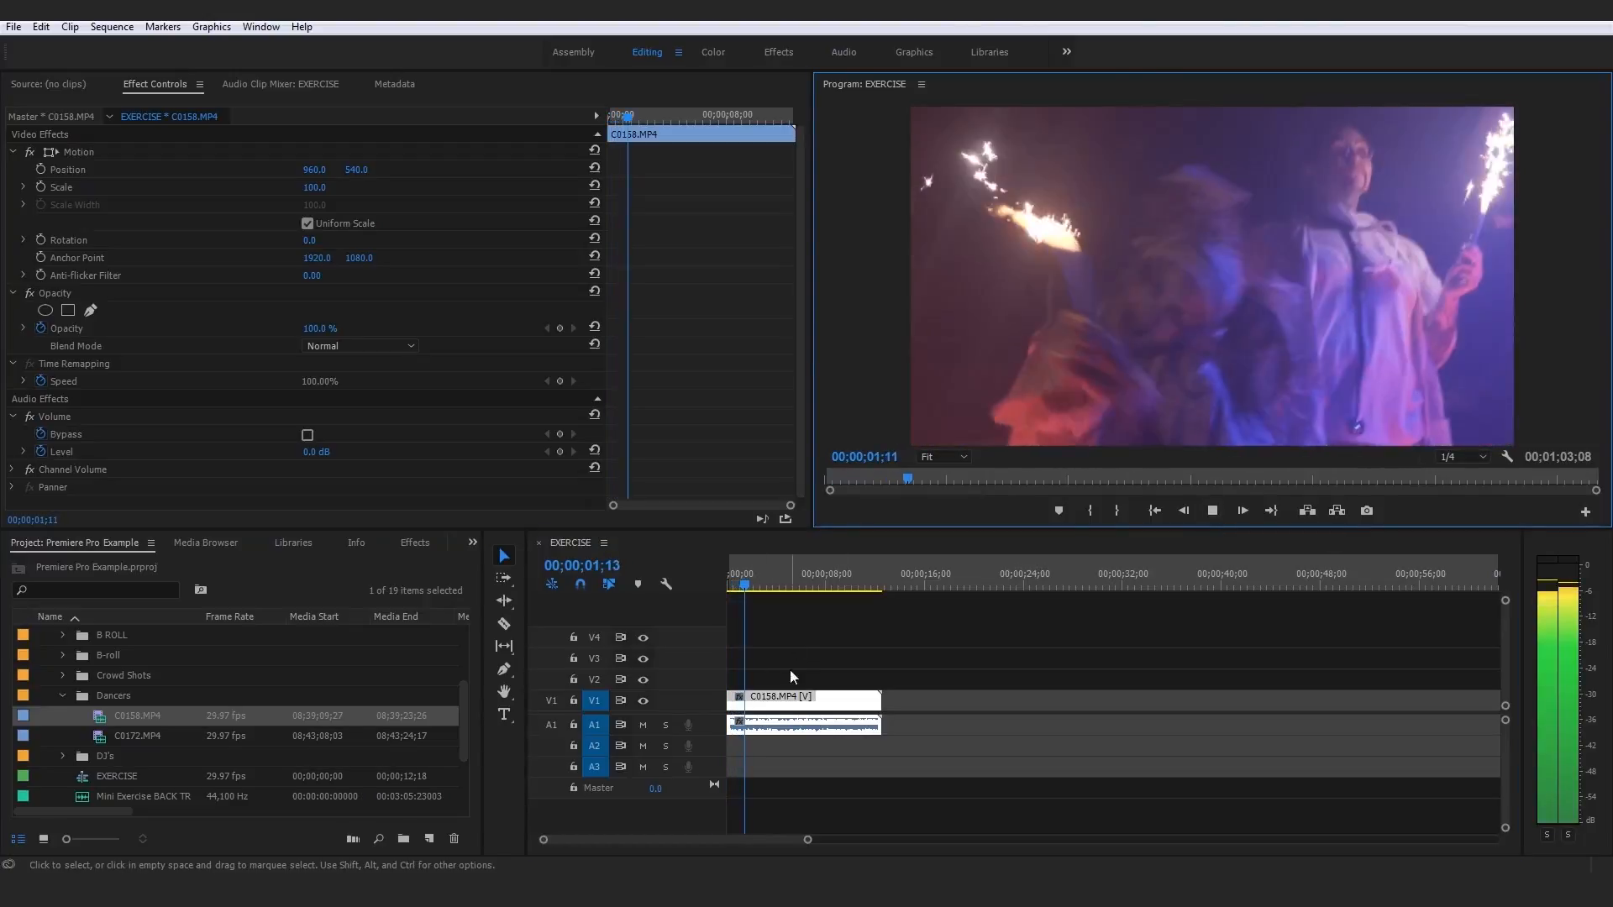
{"action": "left_click", "coordinate": [122, 698]}
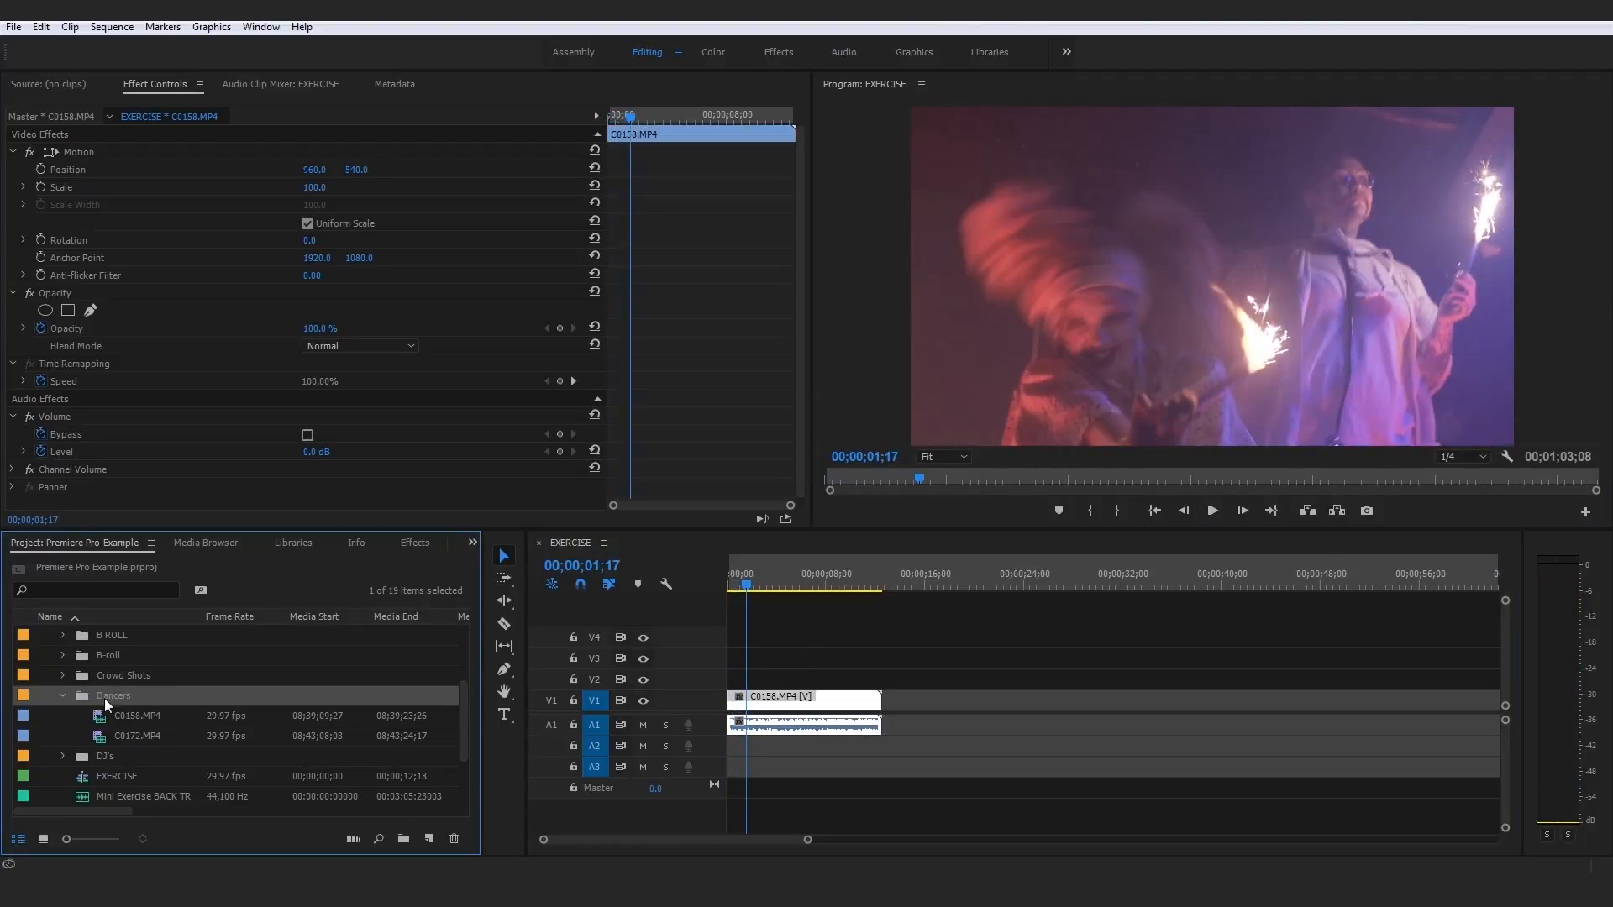
{"action": "left_click_drag", "start_coordinate": [773, 583], "coordinate": [727, 583]}
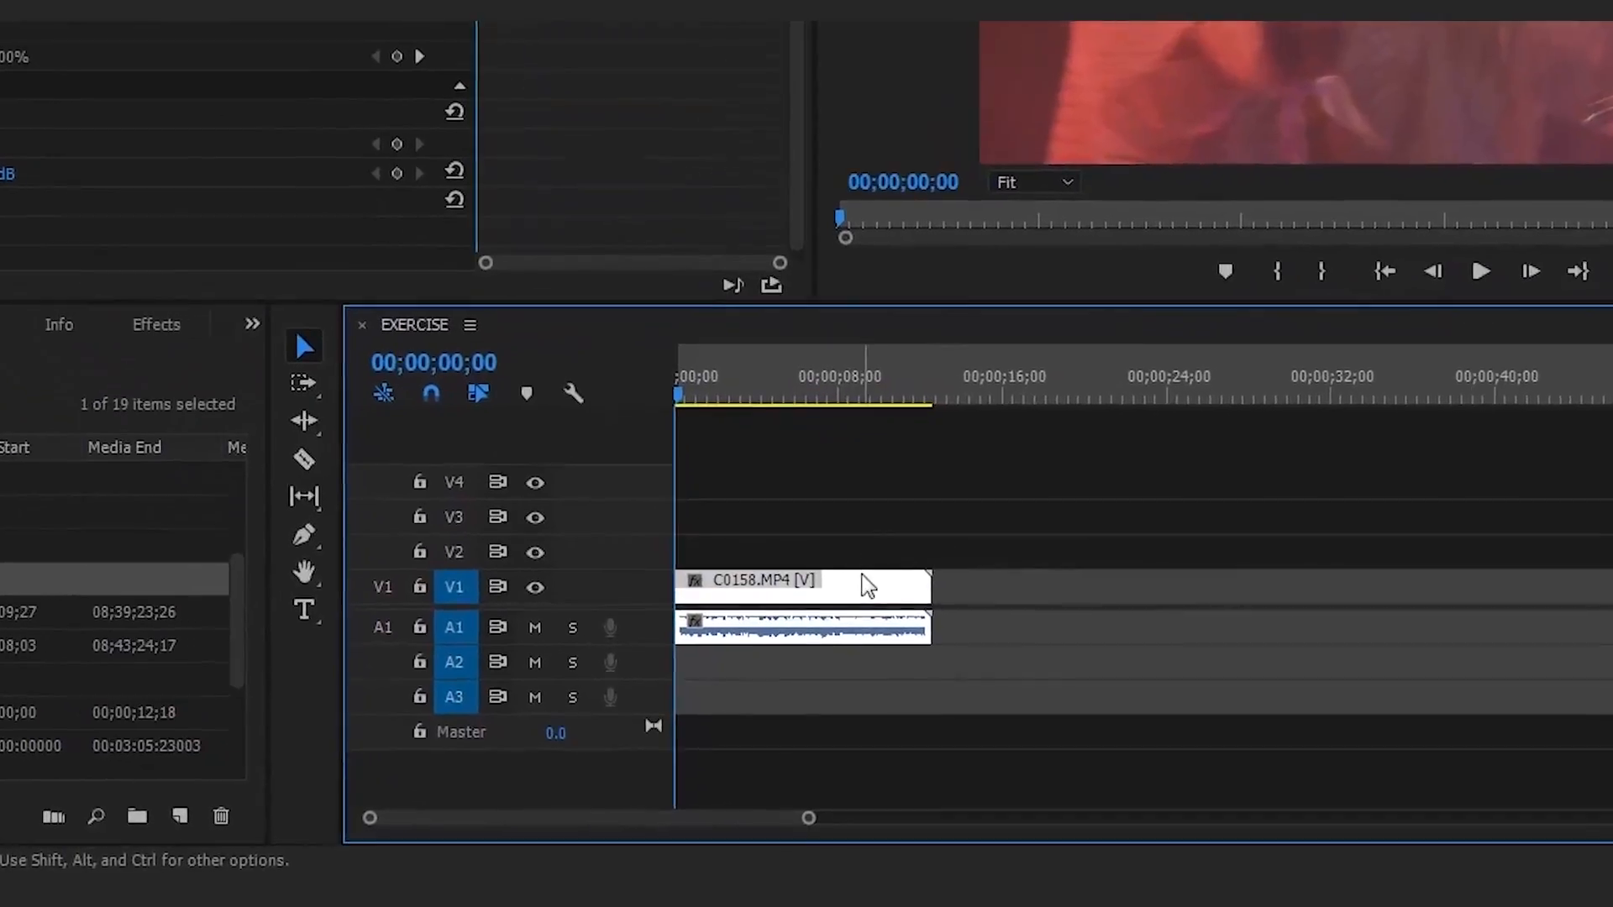
Apply Set to Frame Size to the C0158.MP4 clip and preview its first second
{"action": "right_click", "coordinate": [843, 699]}
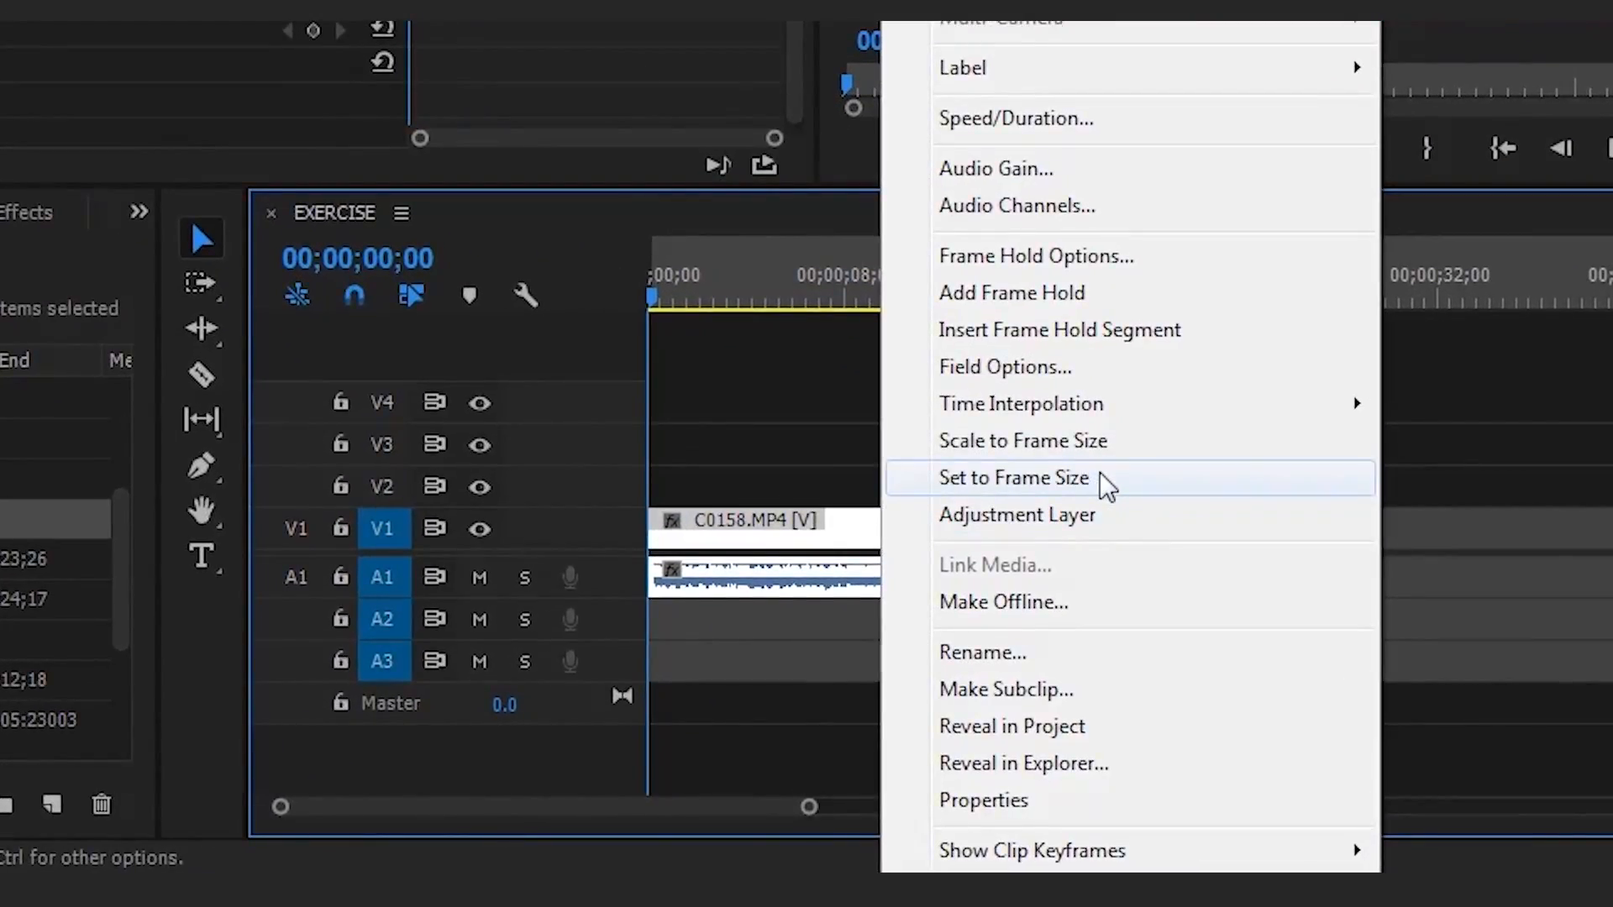
{"action": "left_click", "coordinate": [1092, 491]}
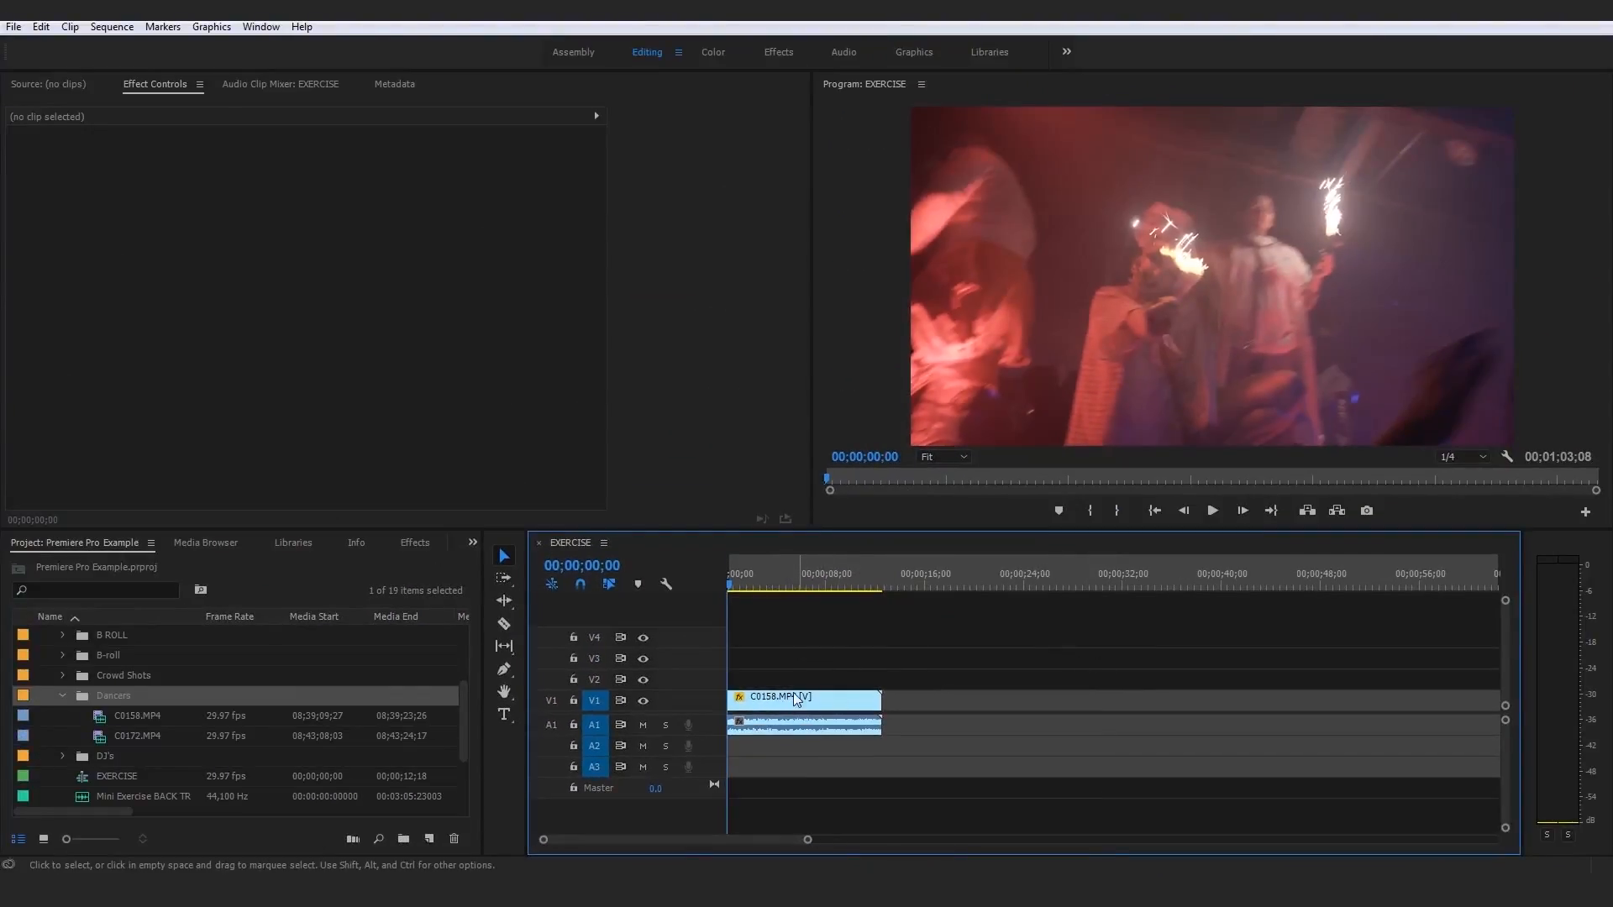
{"action": "left_click", "coordinate": [797, 699]}
{"action": "key", "text": "space"}
{"action": "key", "text": "space"}
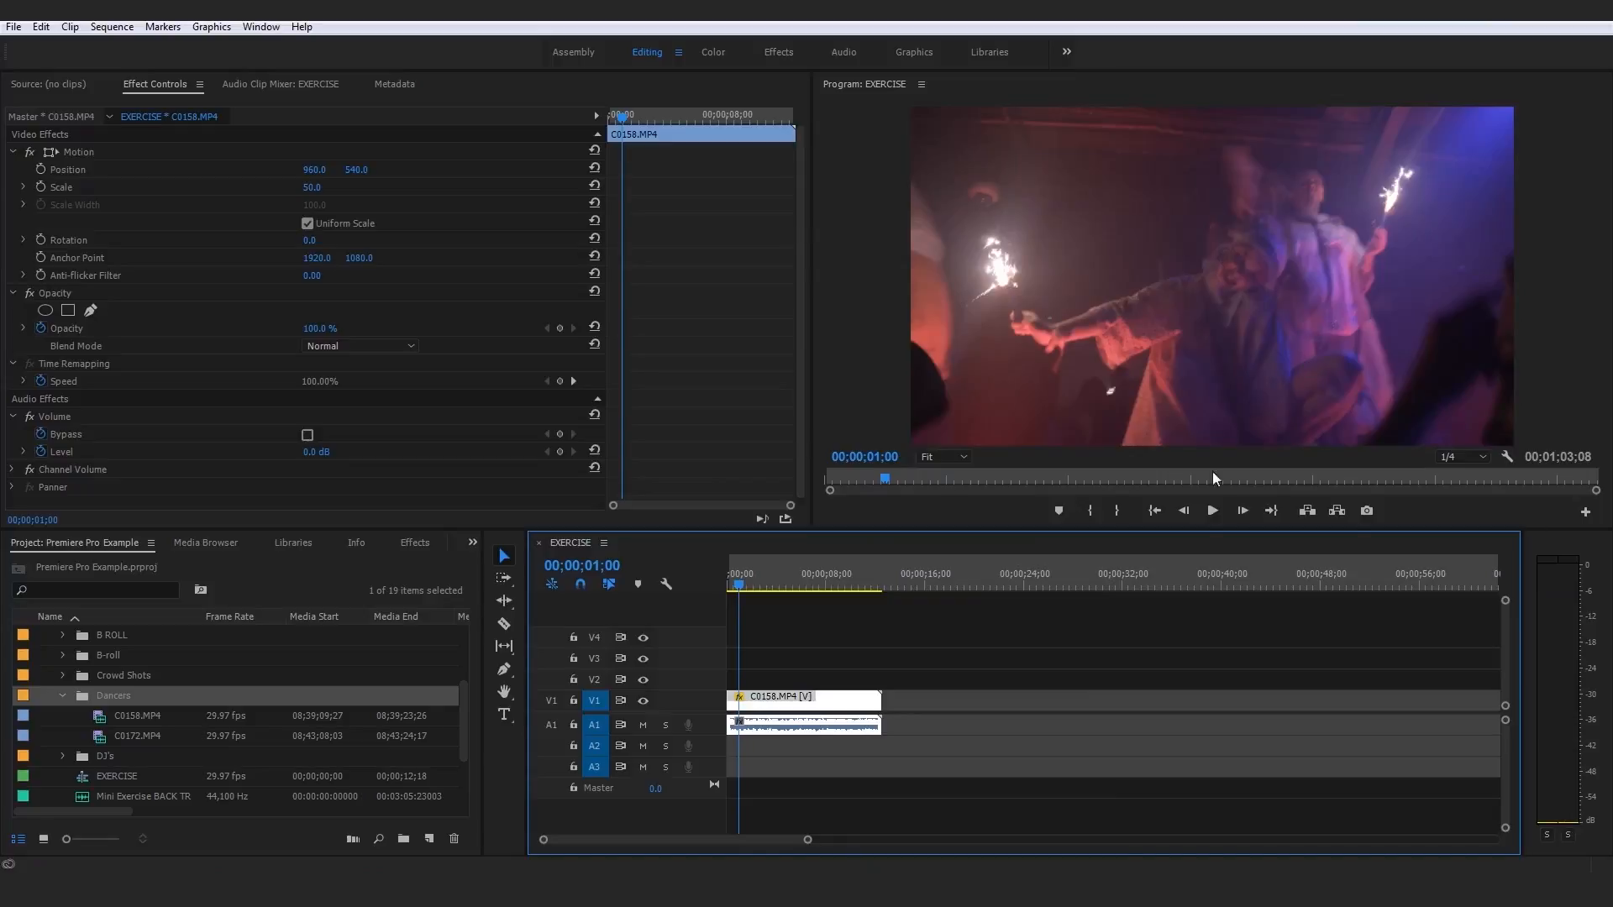
Return the playhead to the start of the EXERCISE sequence
{"action": "left_click", "coordinate": [139, 724]}
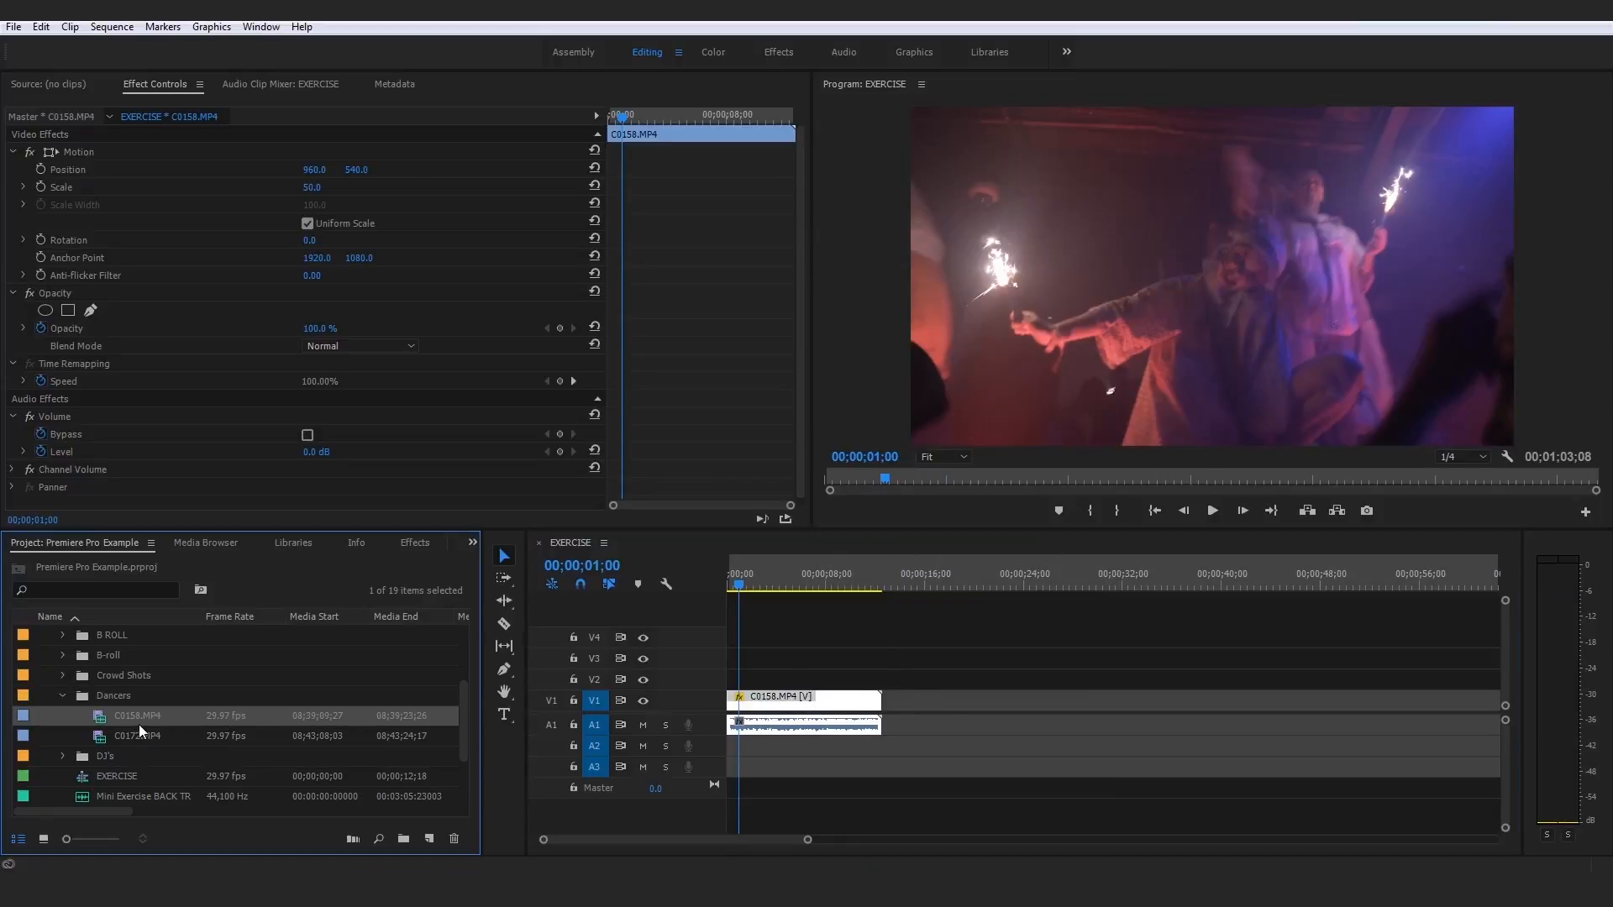
{"action": "left_click", "coordinate": [930, 649]}
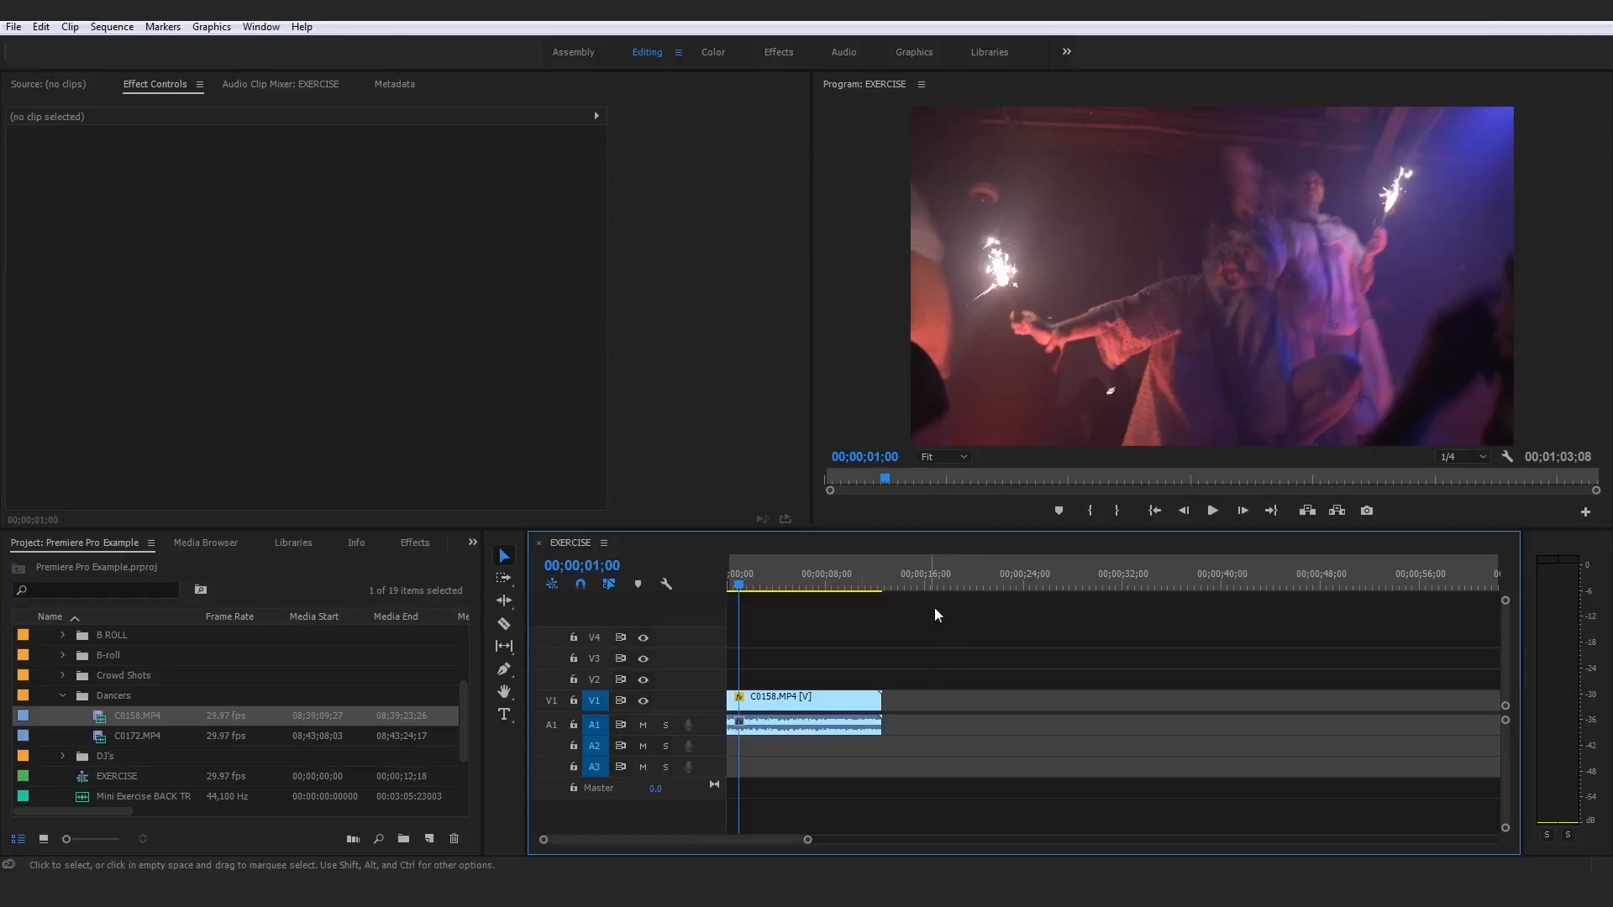
{"action": "left_click_drag", "start_coordinate": [749, 581], "coordinate": [725, 584]}
{"action": "left_click", "coordinate": [967, 622]}
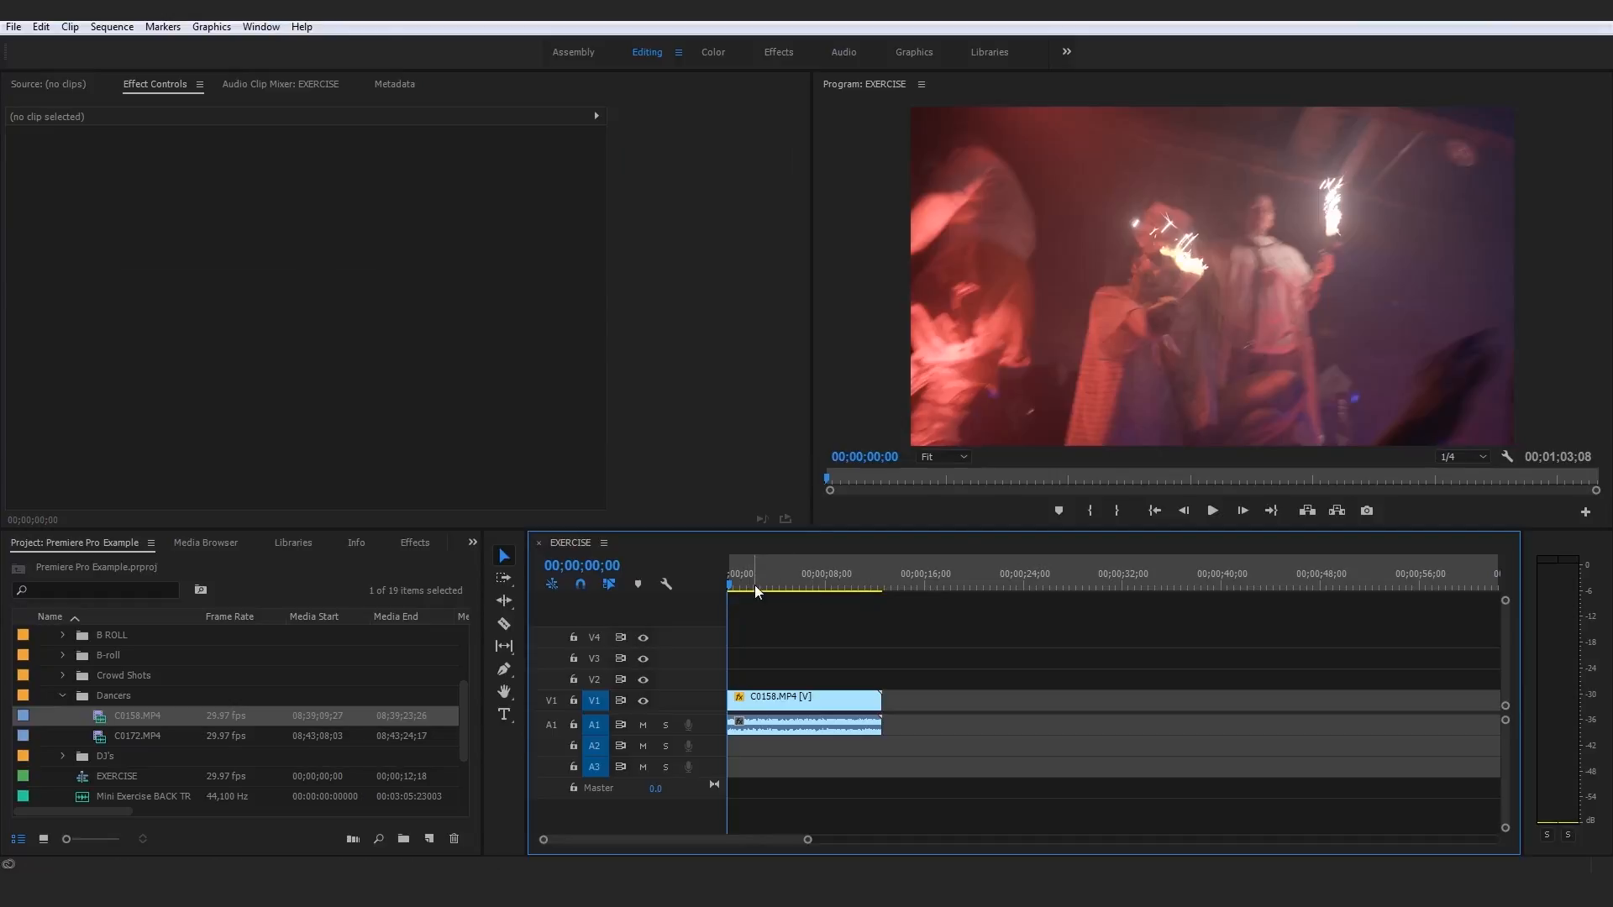
Find the Wave Warp effect by searching "wave warp" and apply it to the C0158.MP4 clip on V1
{"action": "left_click", "coordinate": [420, 541]}
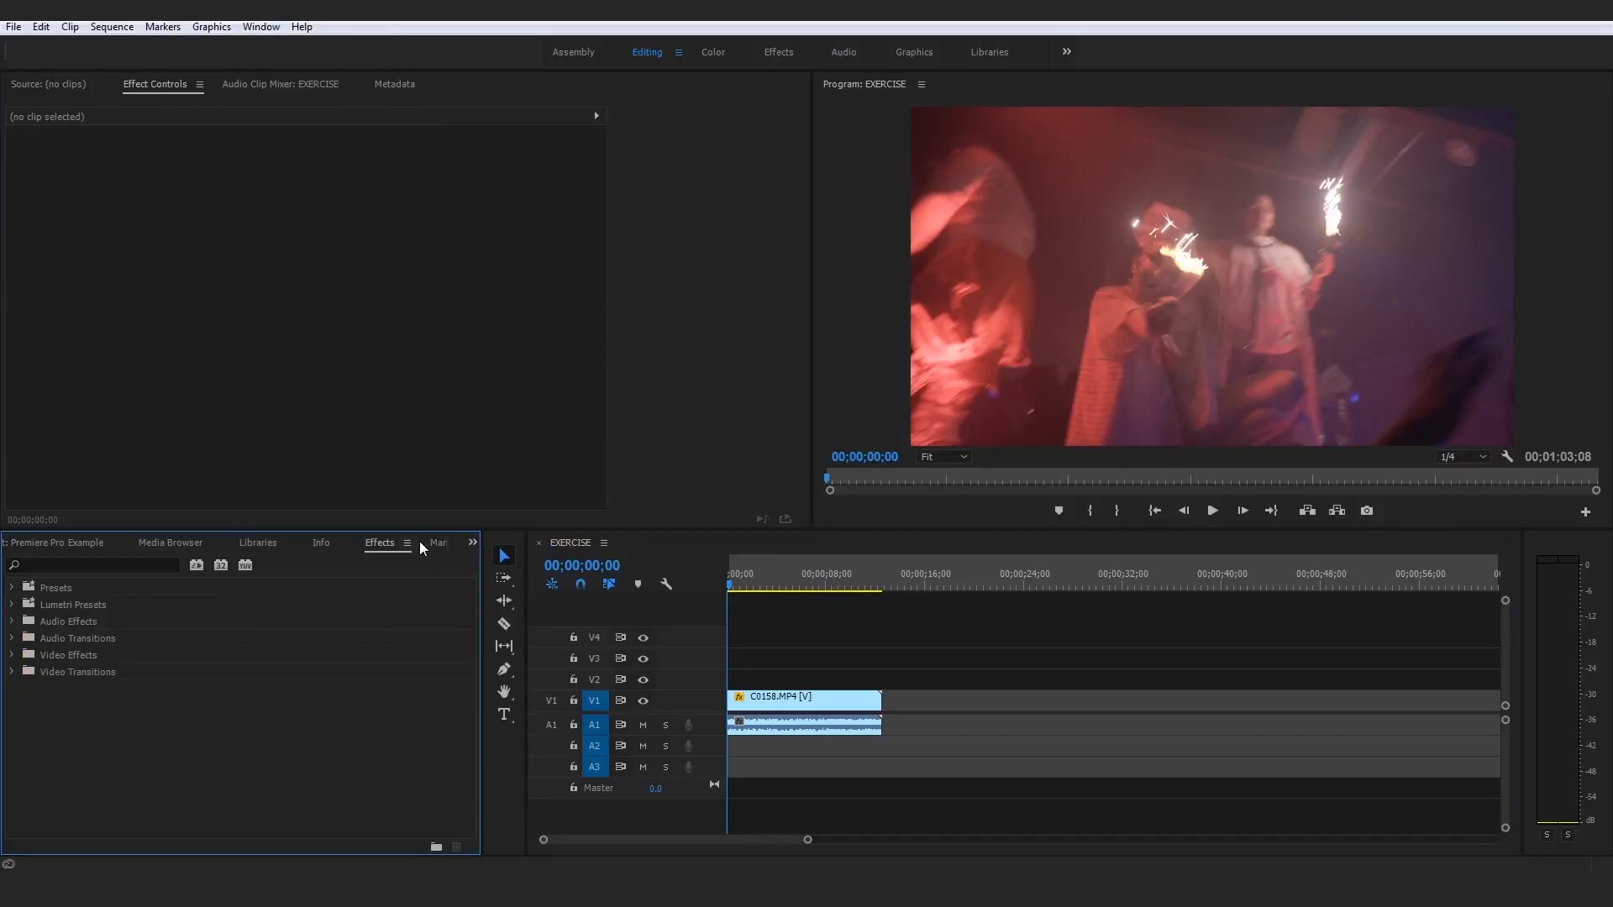
{"action": "left_click", "coordinate": [891, 679]}
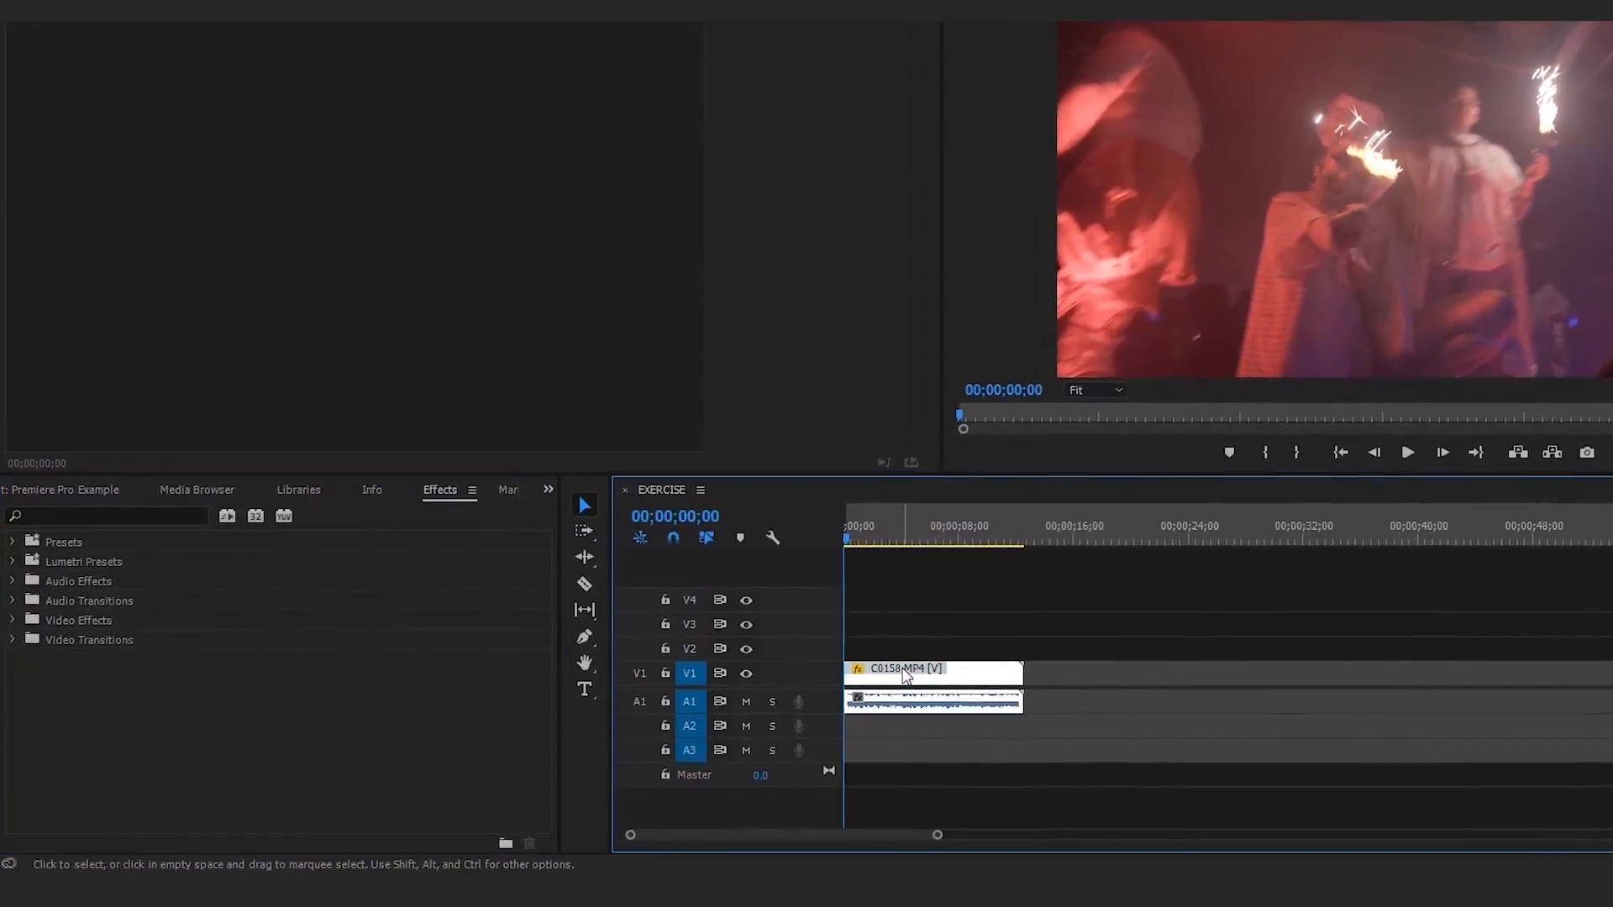
{"action": "left_click", "coordinate": [119, 530]}
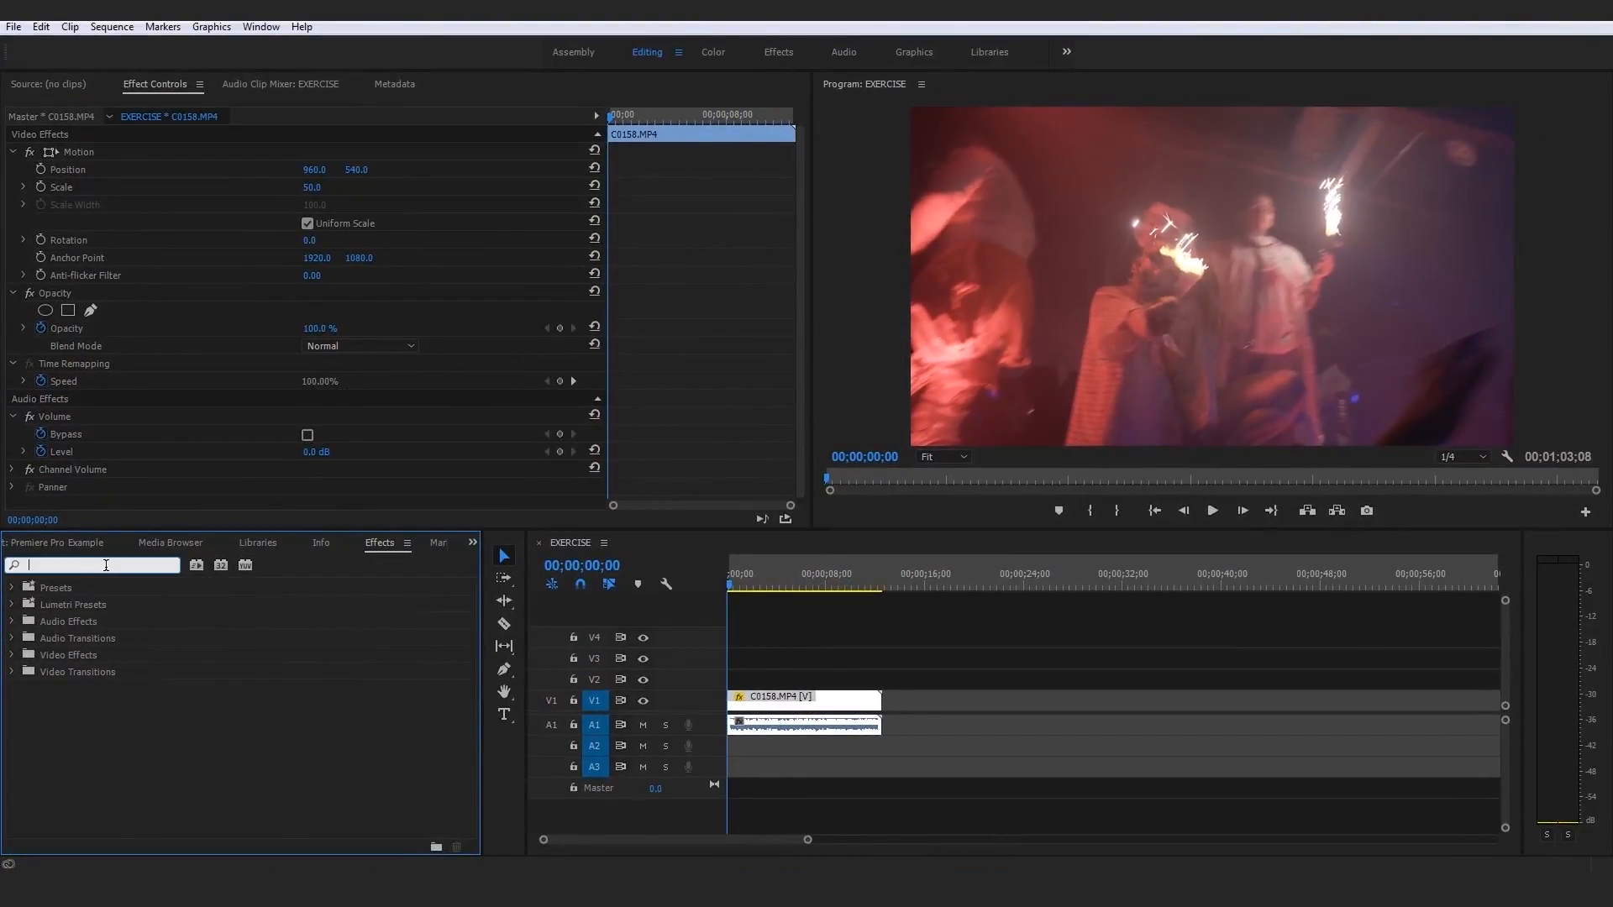
{"action": "type", "text": "wave warp"}
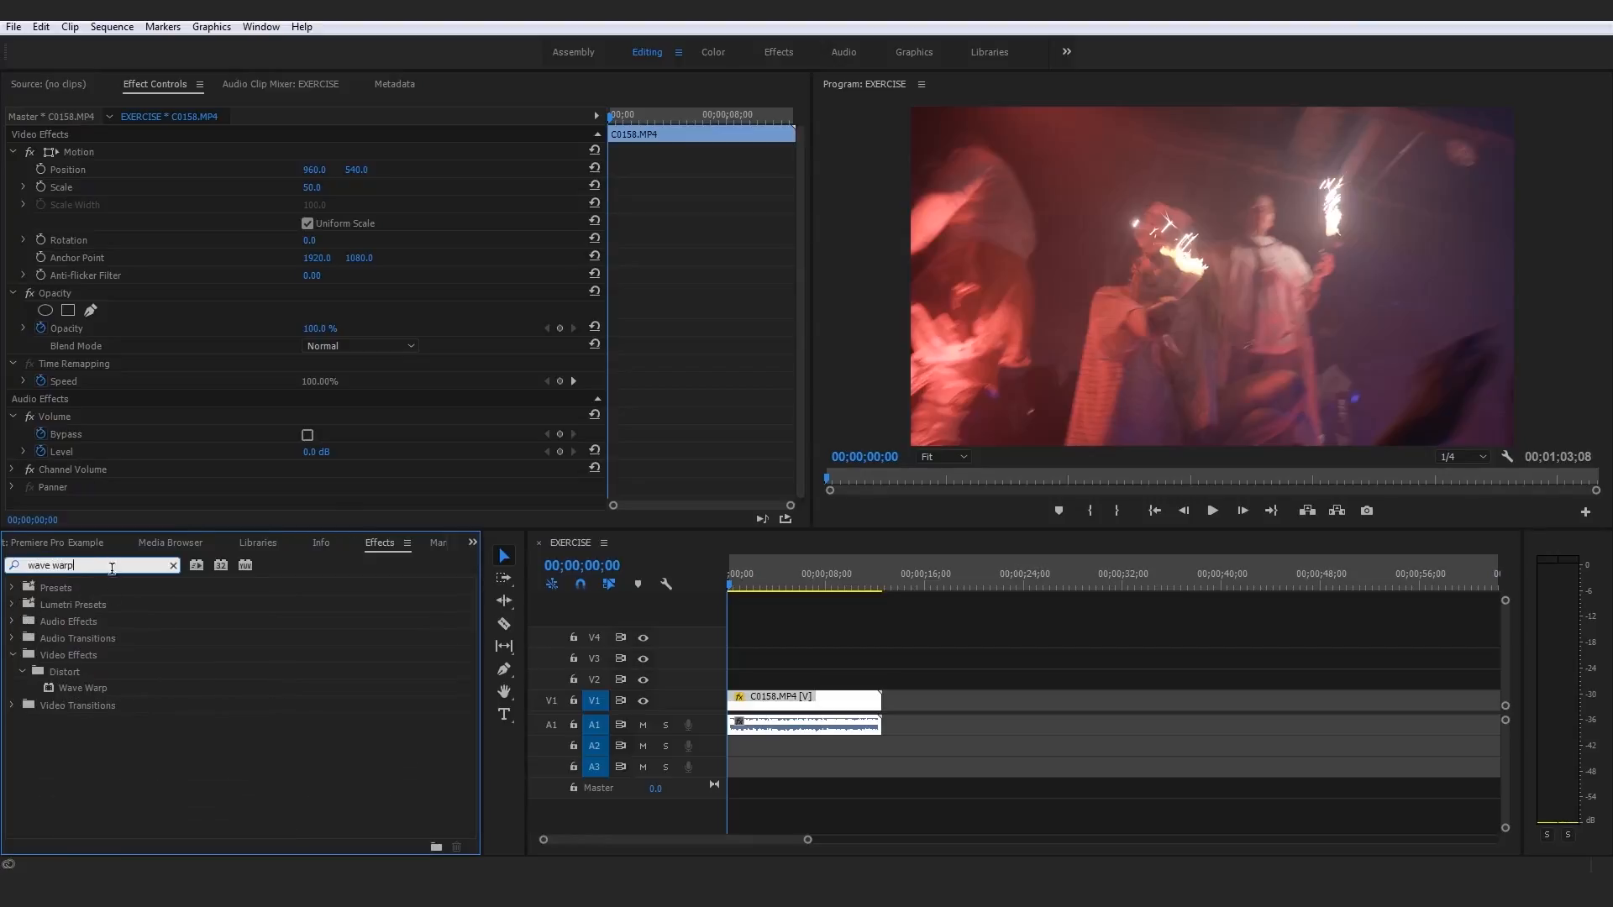
{"action": "left_click", "coordinate": [75, 687]}
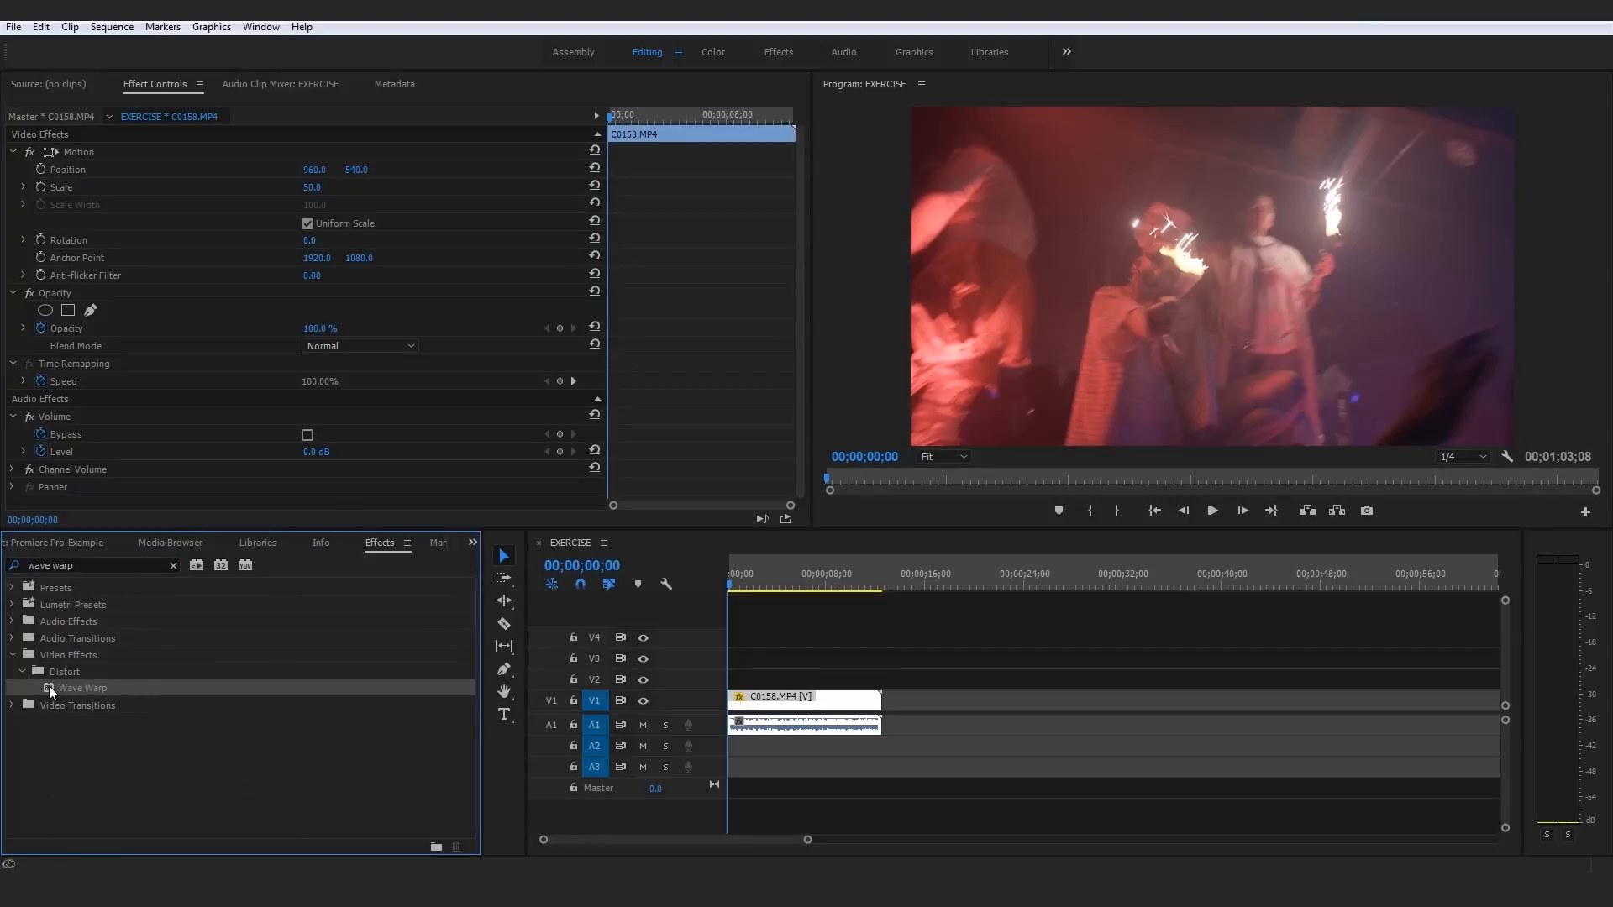
{"action": "left_click_drag", "start_coordinate": [49, 686], "coordinate": [610, 635]}
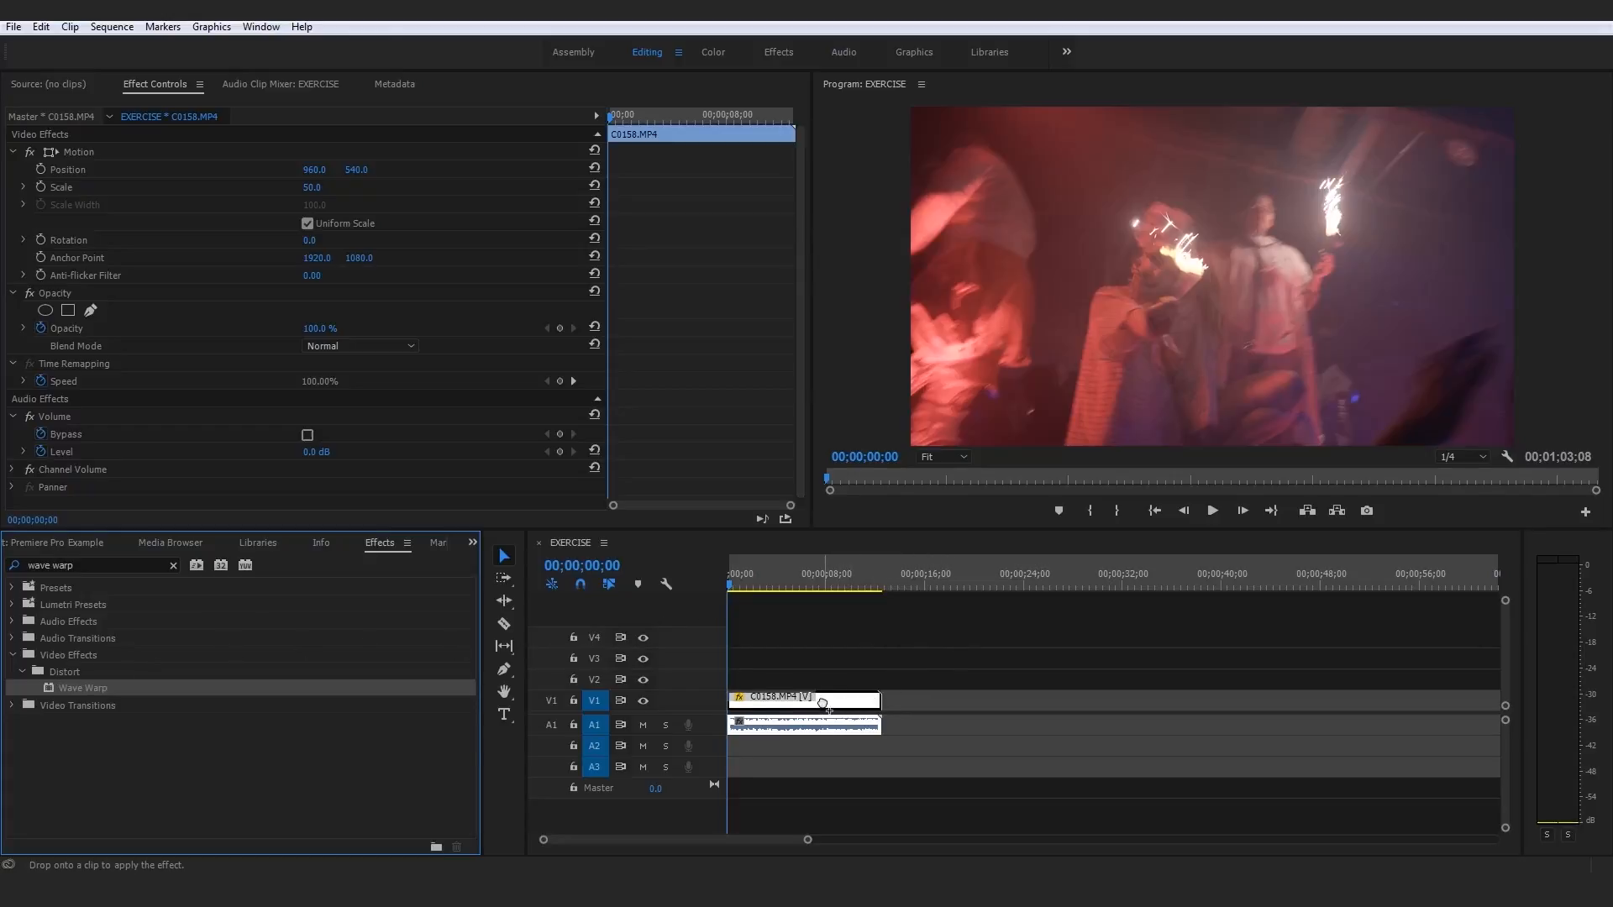
{"action": "left_click_drag", "start_coordinate": [824, 702], "coordinate": [827, 706]}
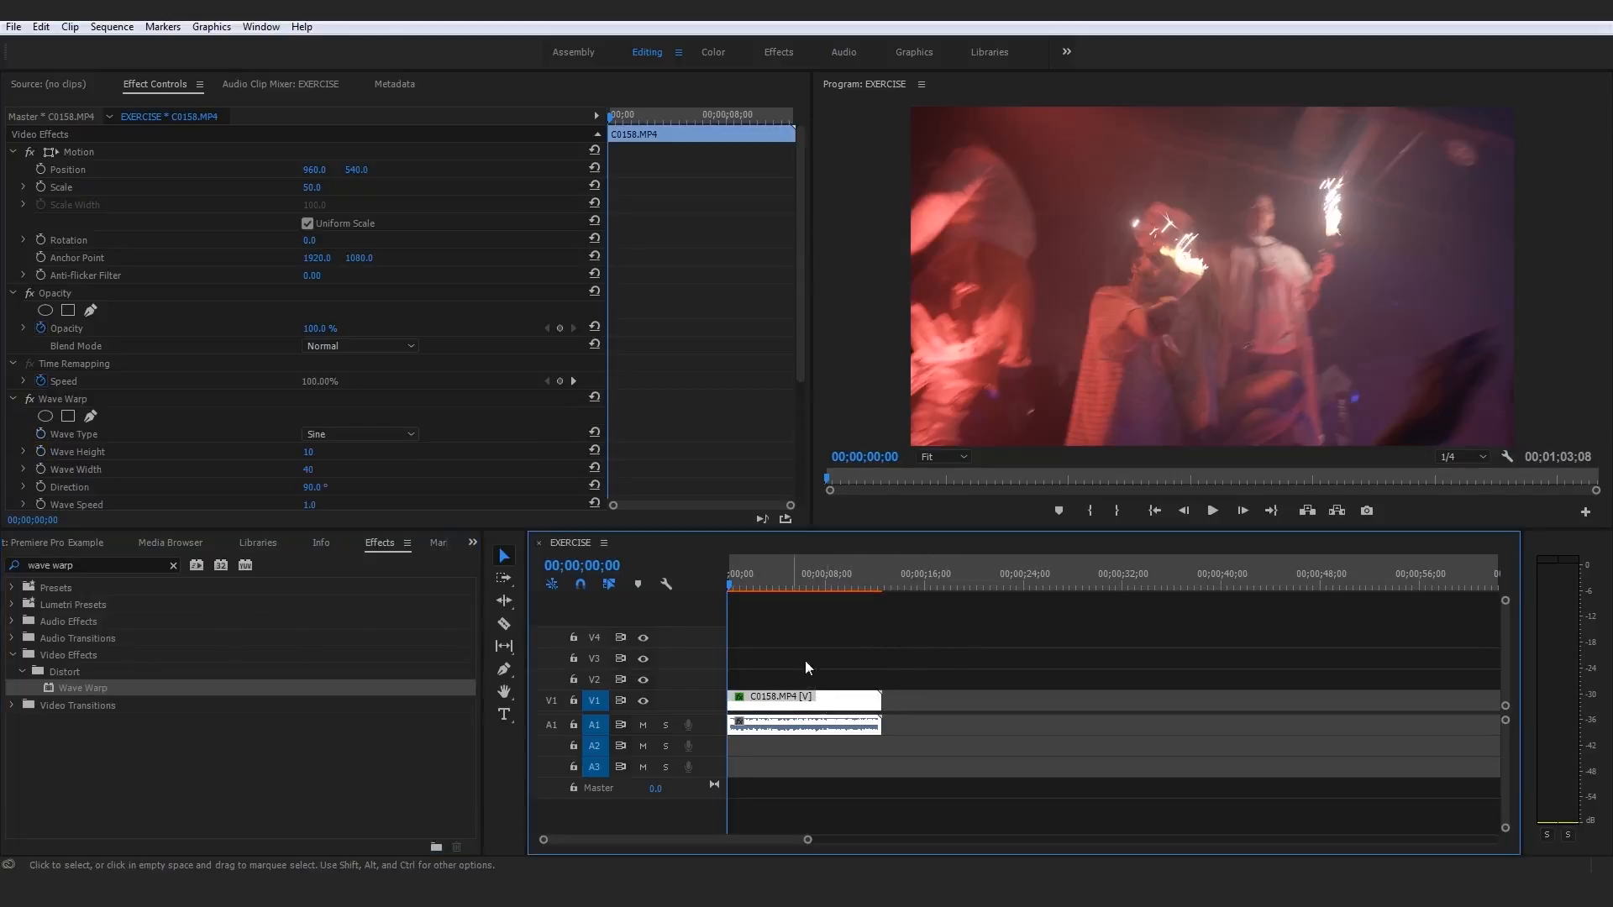
Set the Wave Warp's wave type to Square, wave height to 25 and wave width to 1,000
{"action": "scroll", "coordinate": [714, 368], "scroll_direction": "down", "scroll_amount": 4}
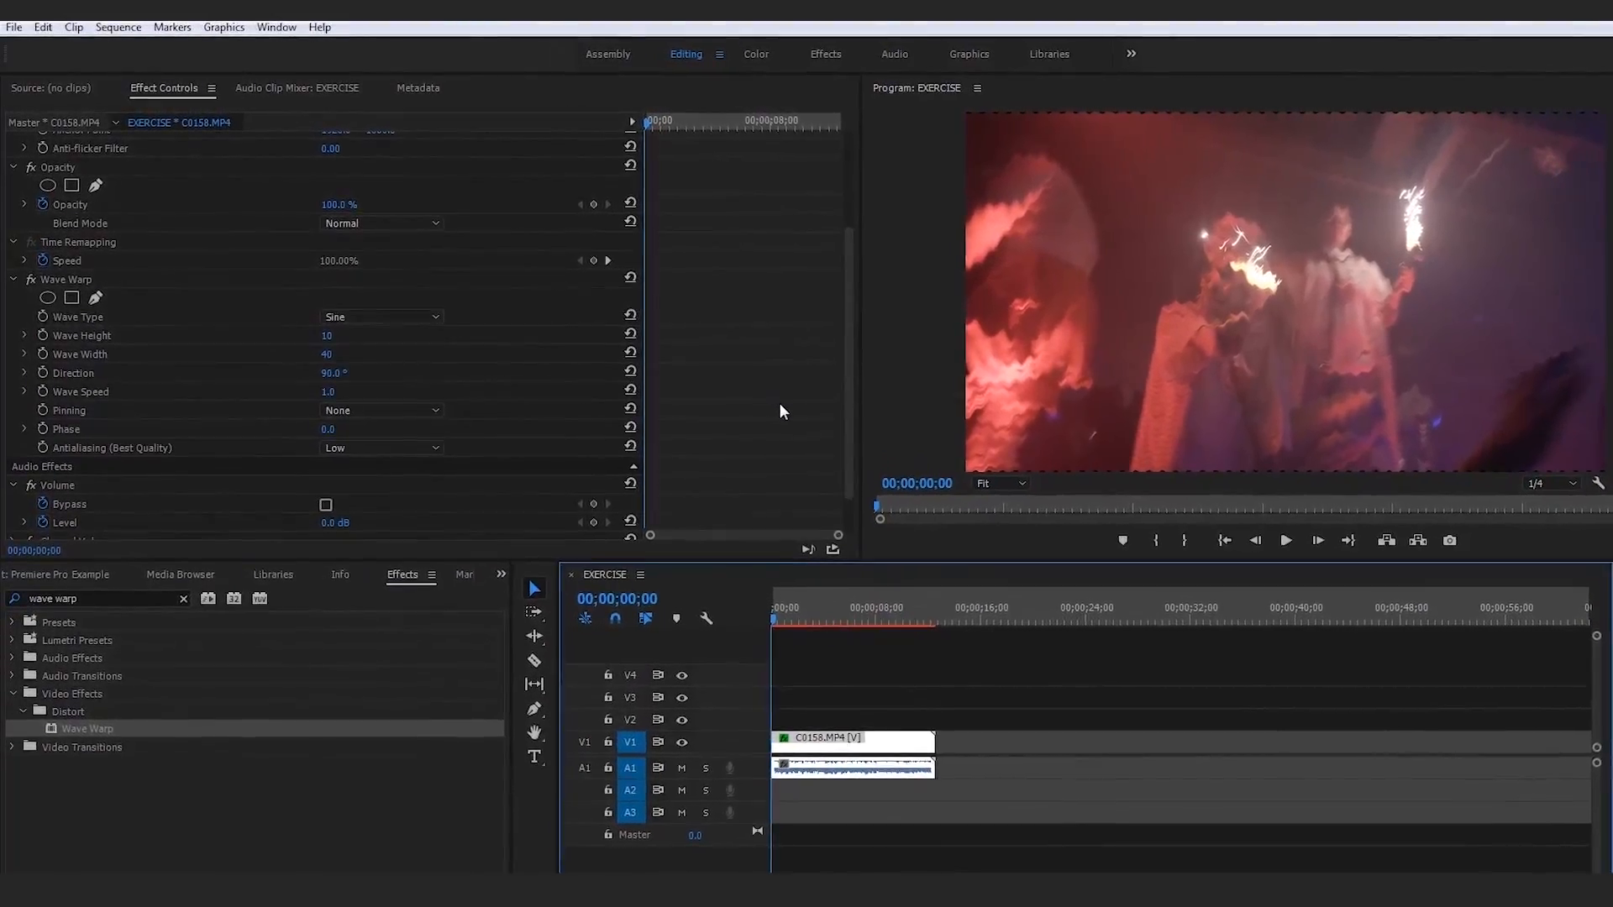
{"action": "left_click", "coordinate": [420, 343]}
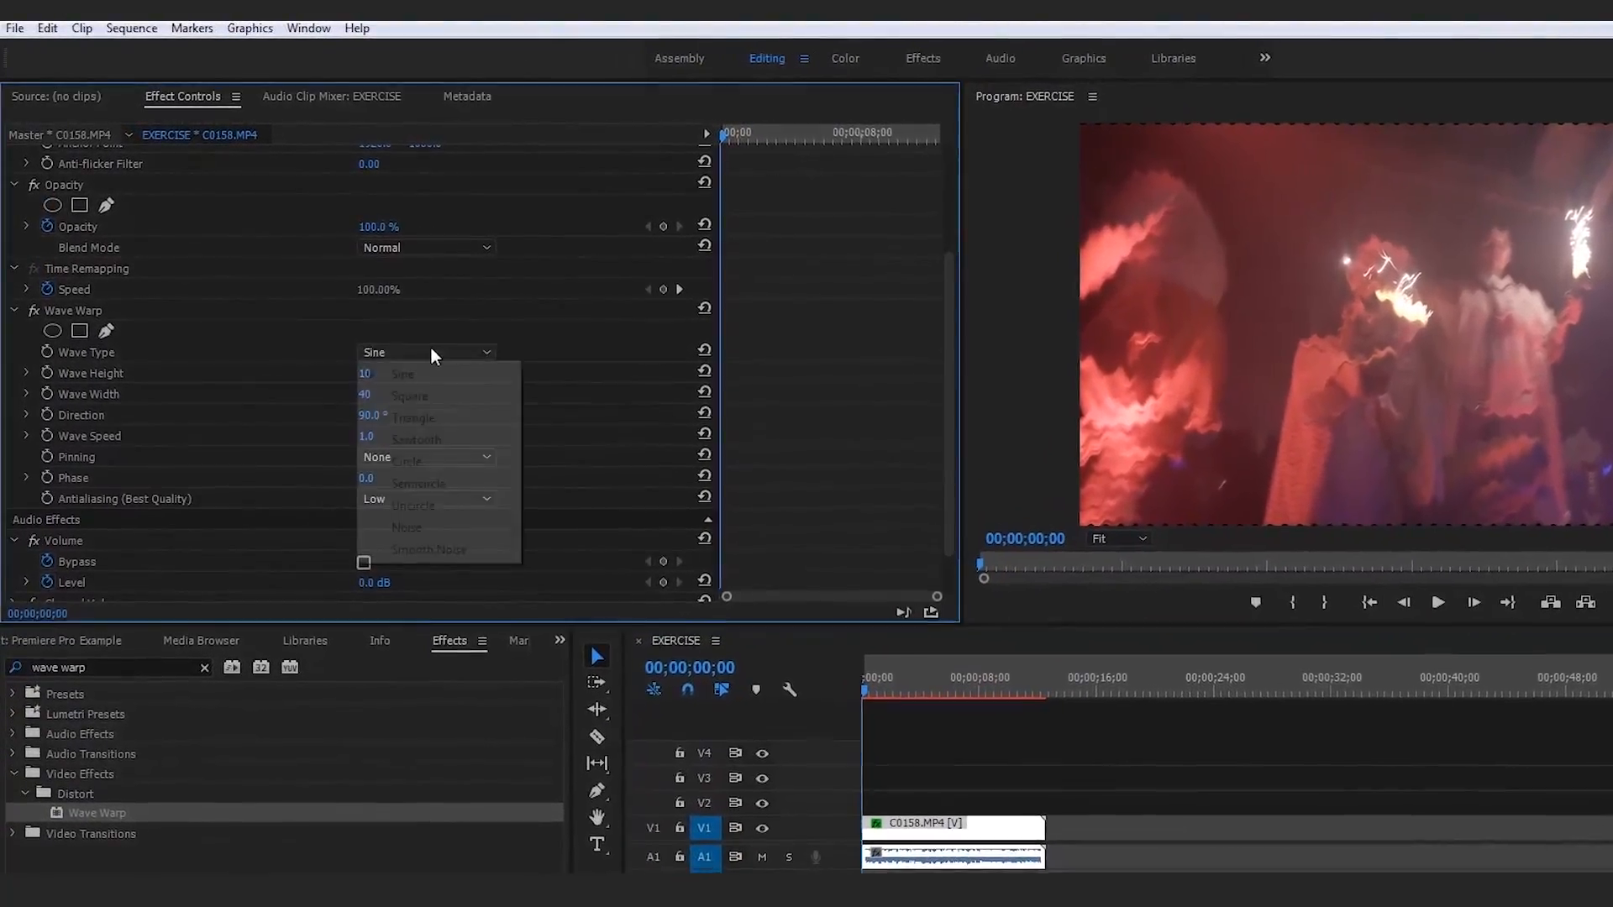
{"action": "left_click", "coordinate": [424, 377]}
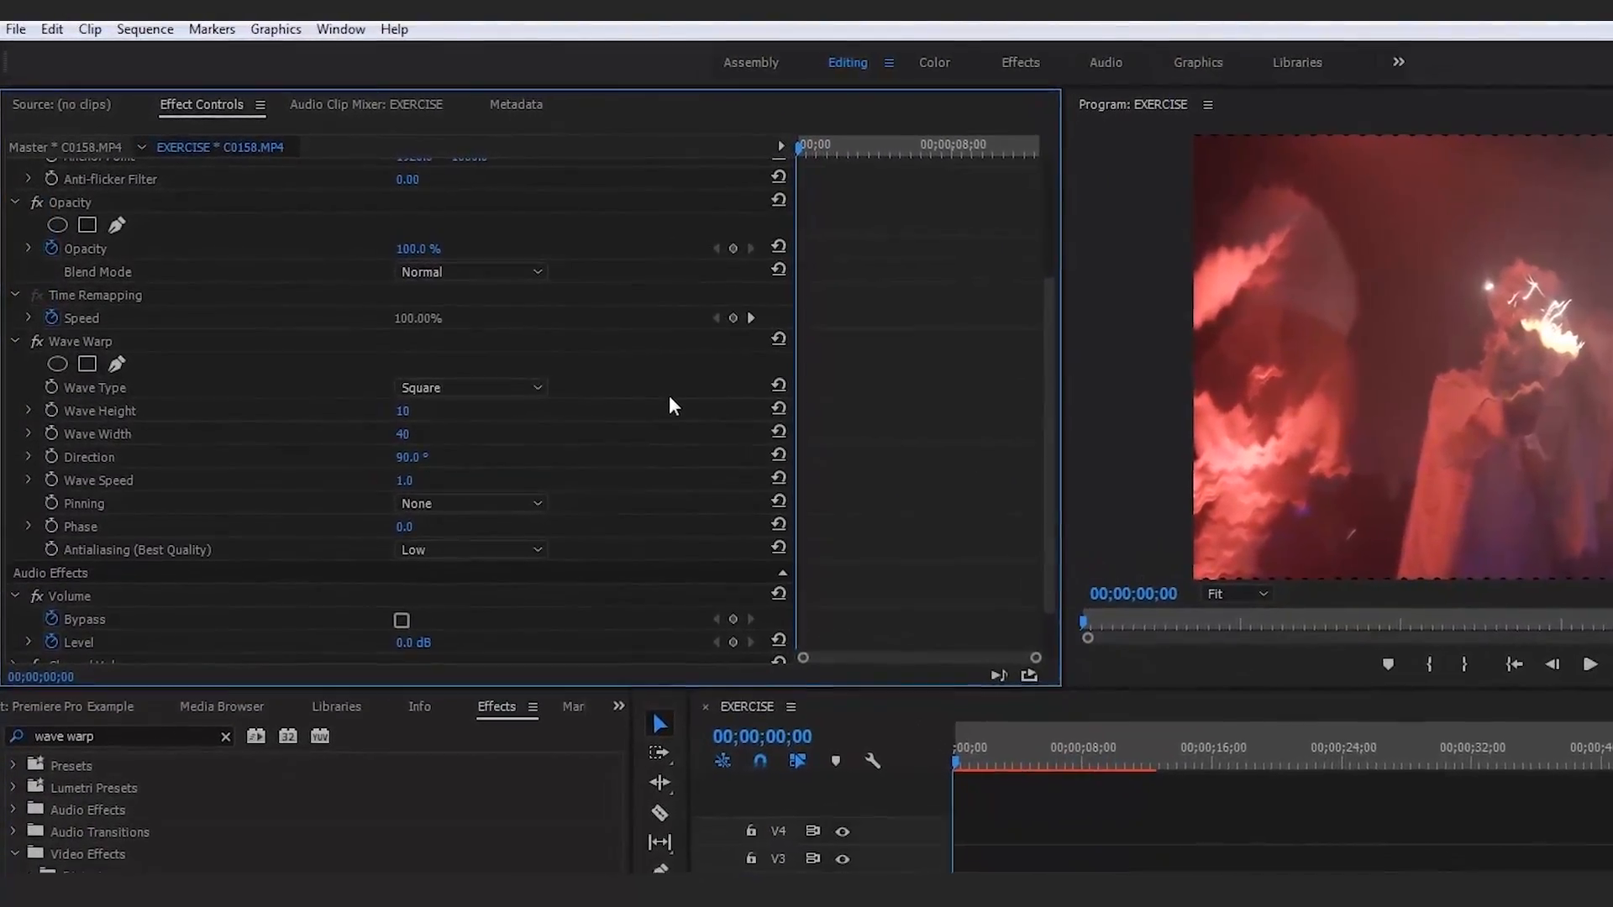
{"action": "left_click", "coordinate": [172, 402]}
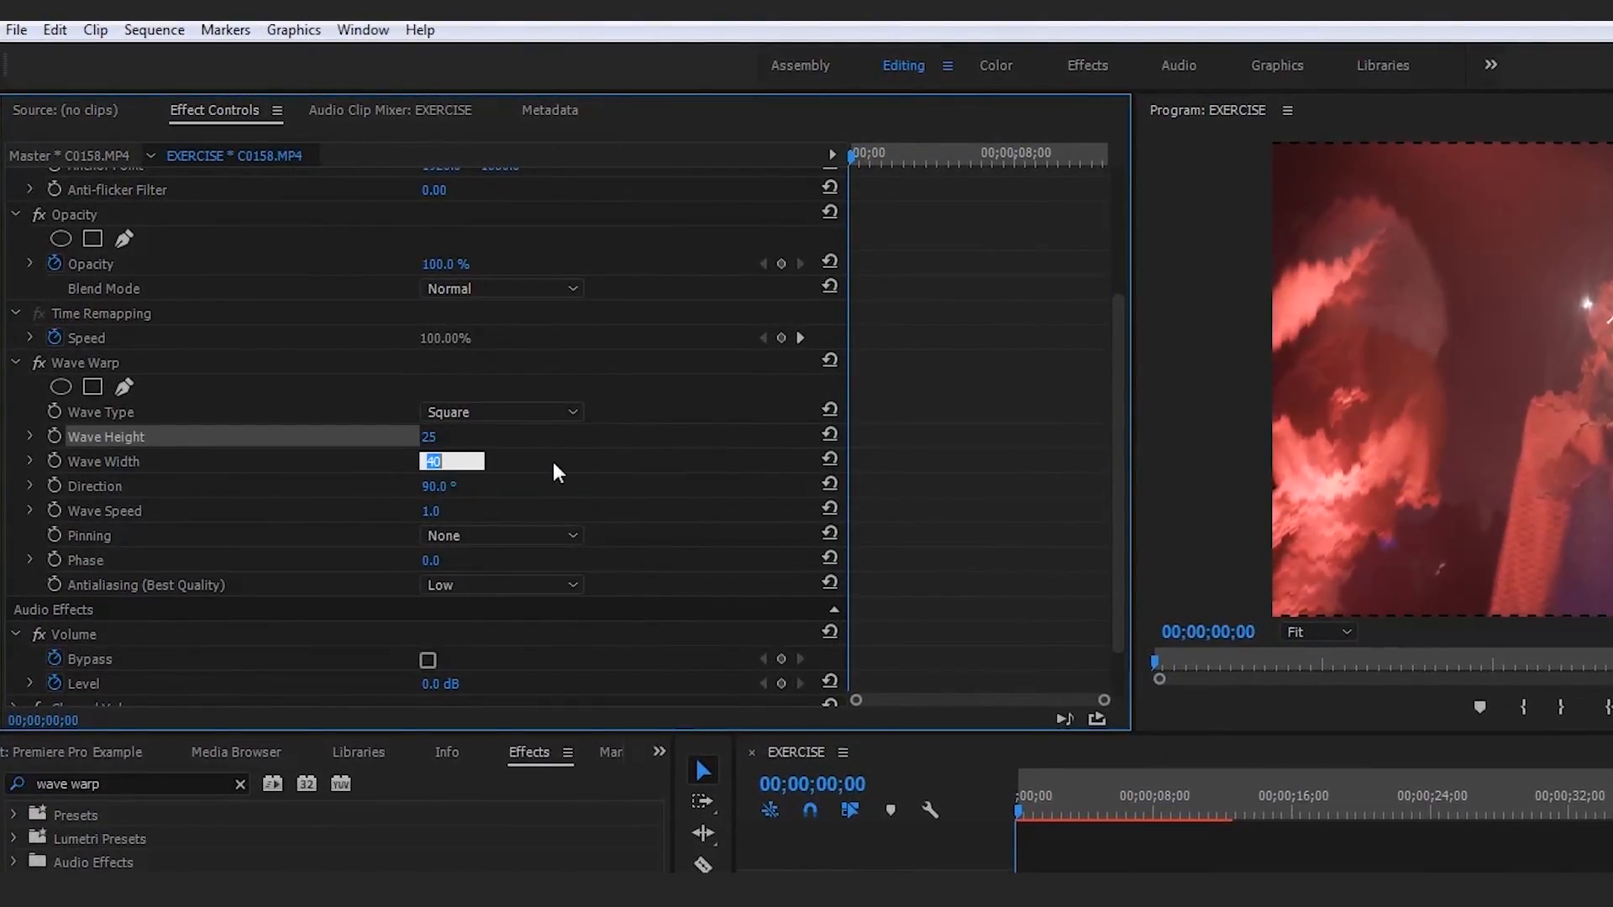
{"action": "type", "text": "1"}
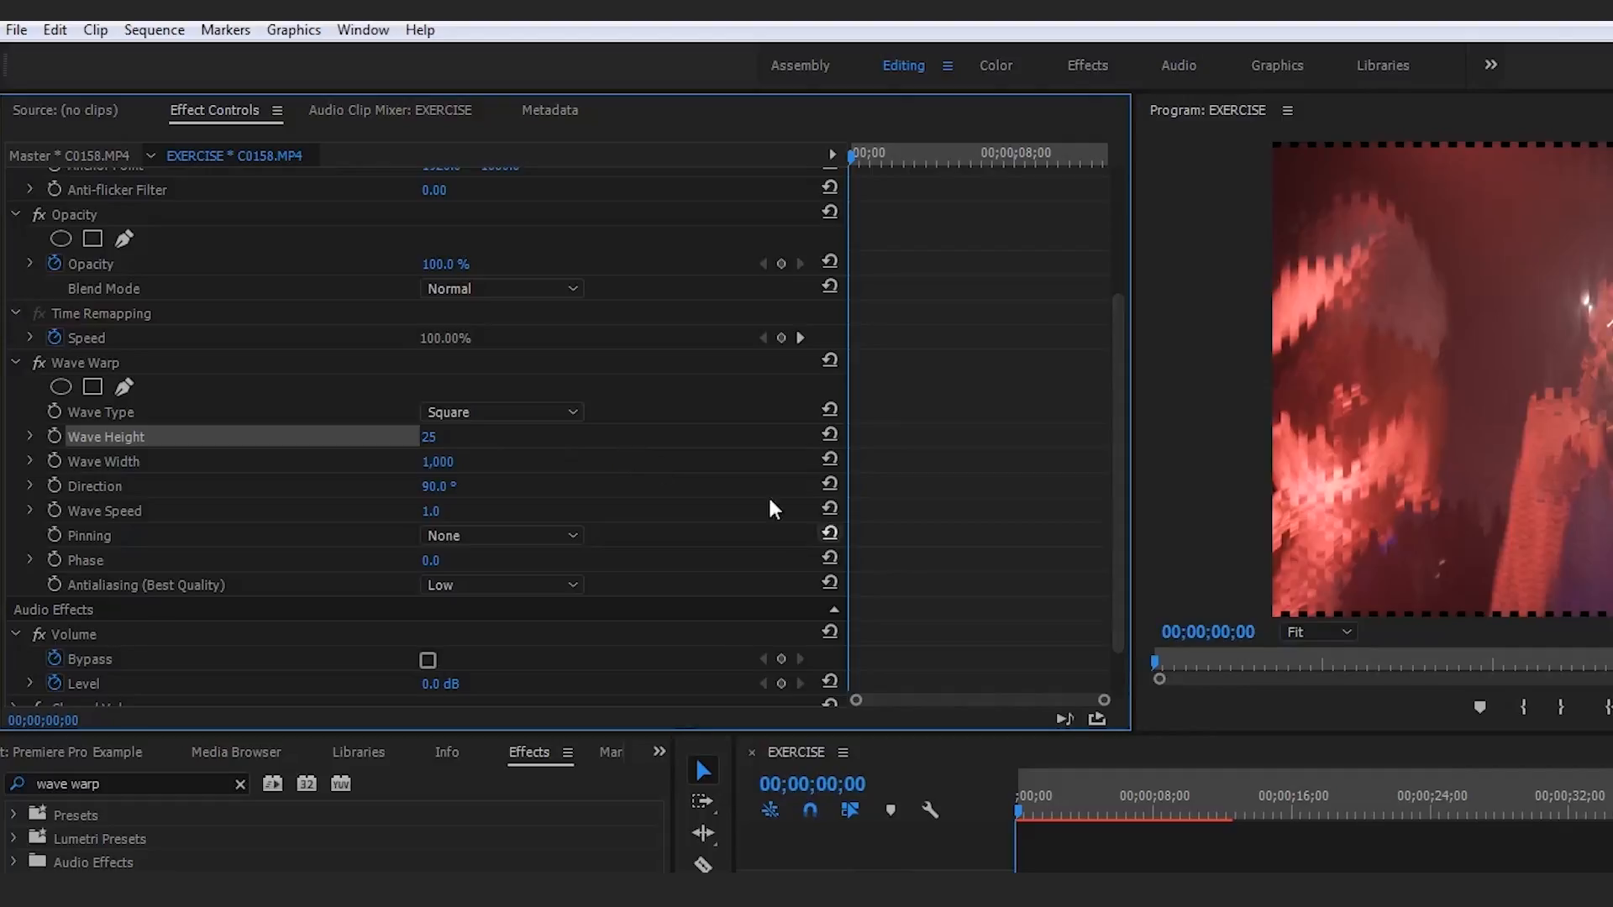
Try to set the Wave Warp direction to a slightly negative angle, entering -0.0
{"action": "scroll", "coordinate": [835, 576], "scroll_direction": "up", "scroll_amount": 4}
{"action": "scroll", "coordinate": [756, 554], "scroll_direction": "down", "scroll_amount": 3}
{"action": "left_click", "coordinate": [456, 533]}
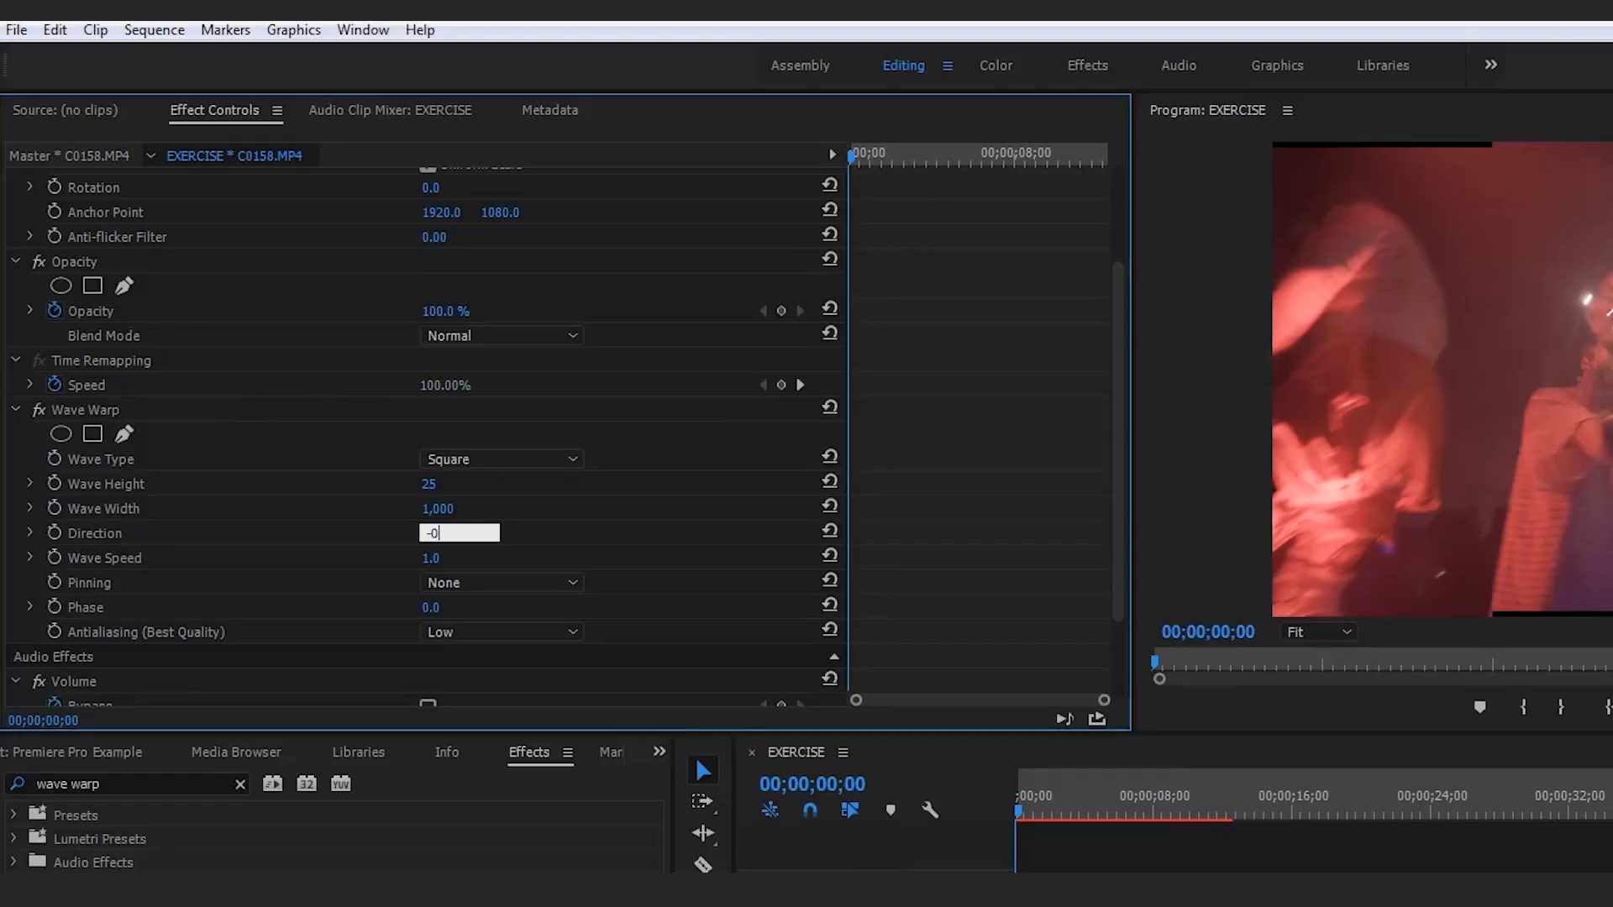
{"action": "type", "text": "-0.0"}
{"action": "key", "text": "Return"}
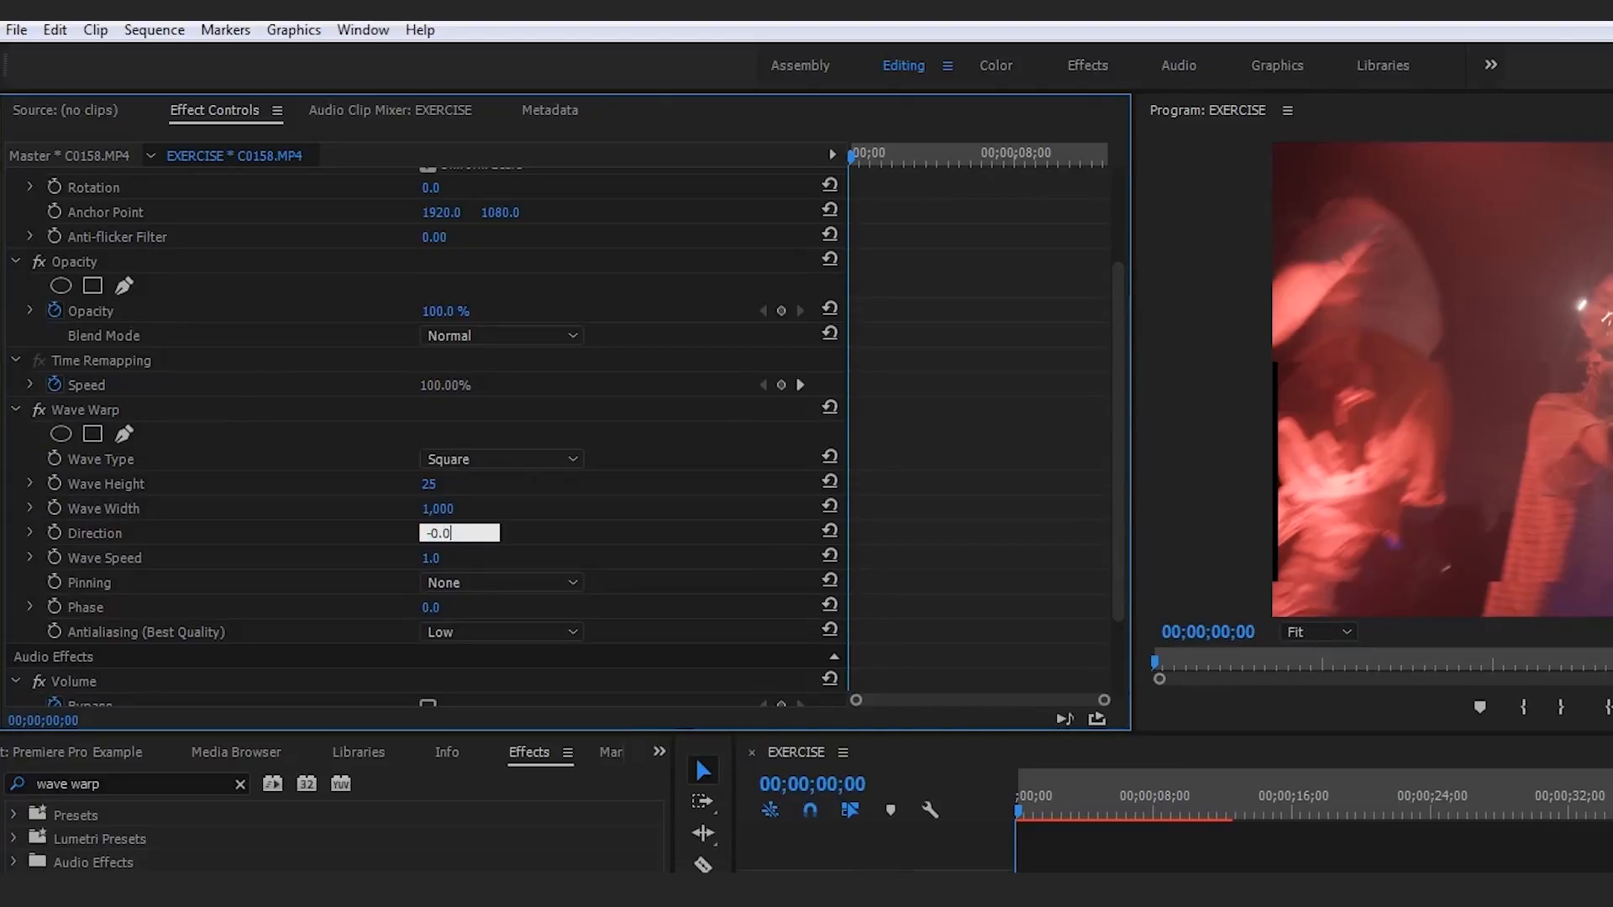
{"action": "key", "text": "Return"}
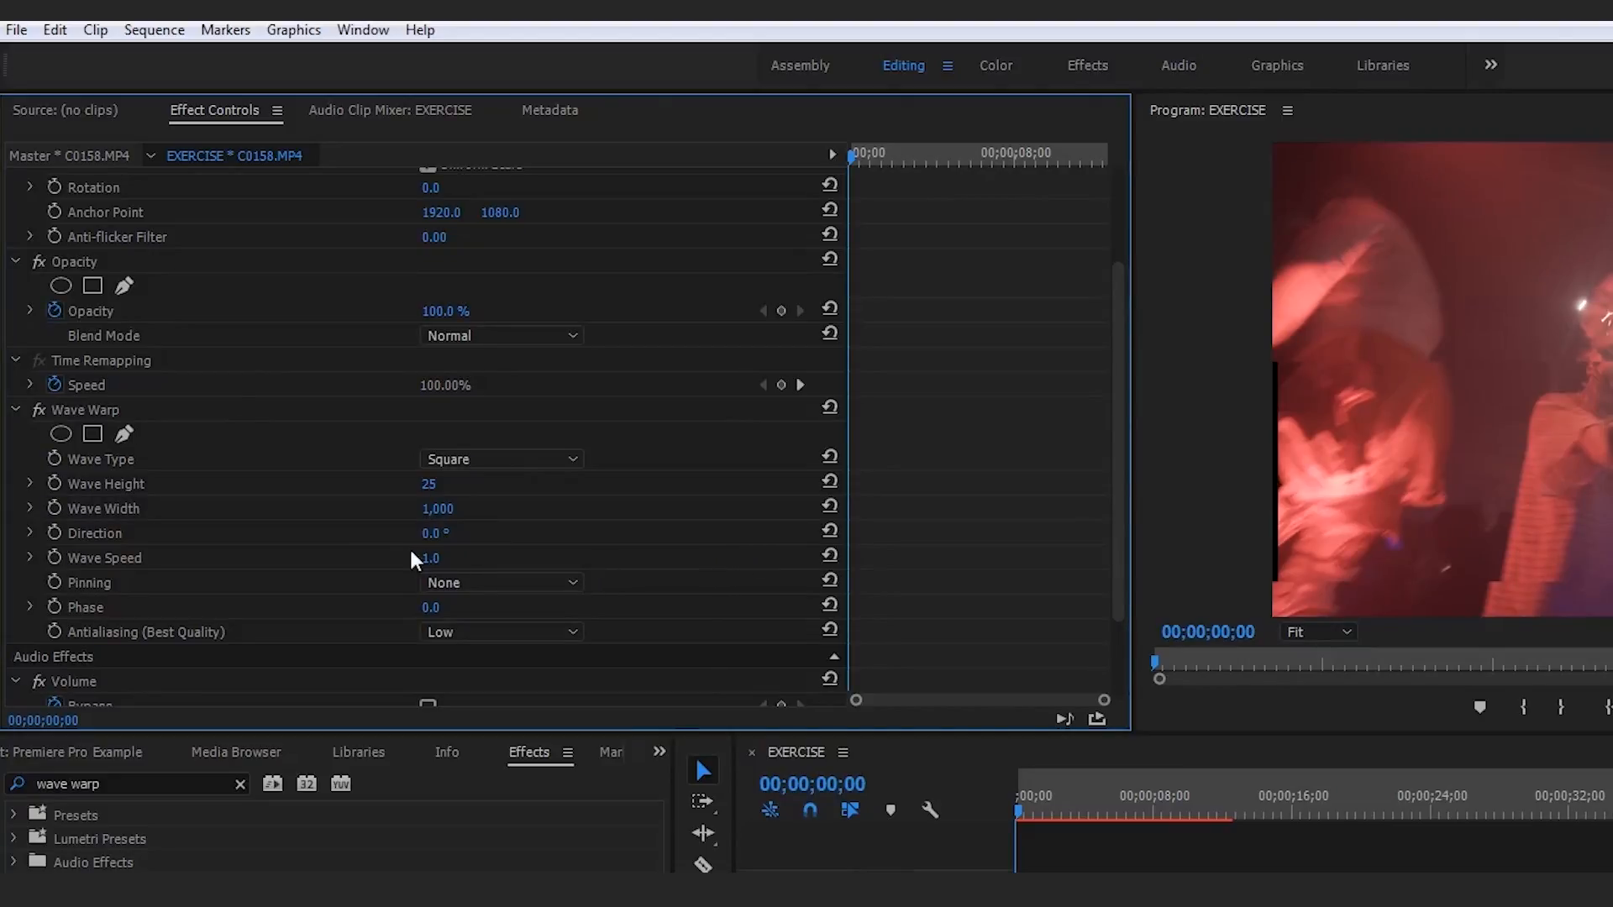
Set the Wave Warp direction to -0.1°
{"action": "scroll", "coordinate": [618, 543], "scroll_direction": "down", "scroll_amount": 2}
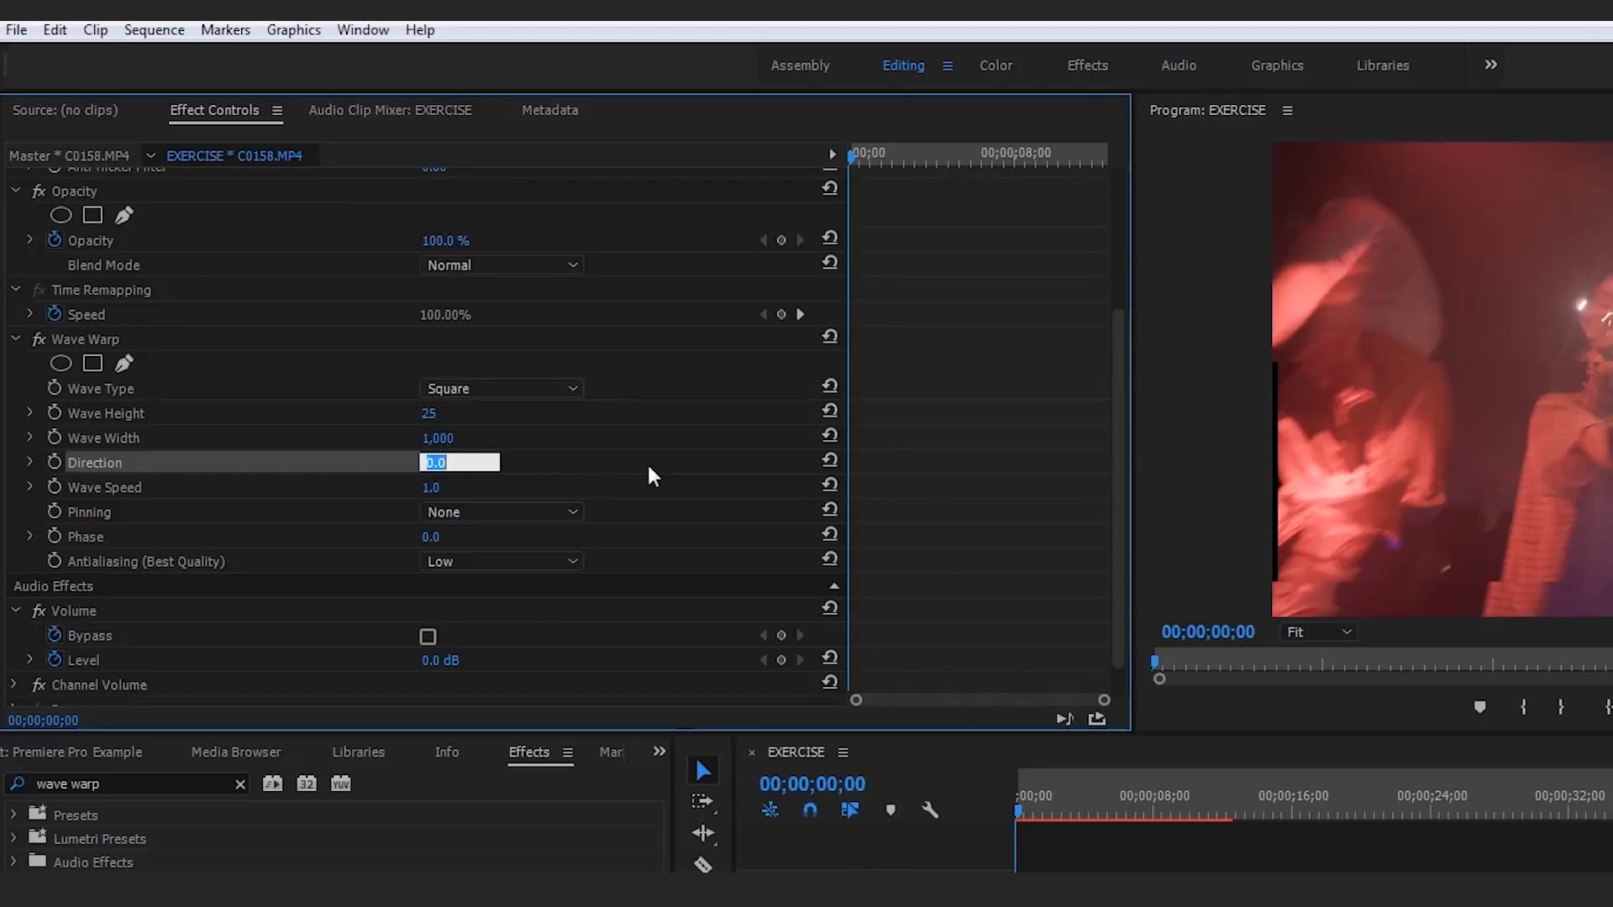
{"action": "type", "text": "-0.0"}
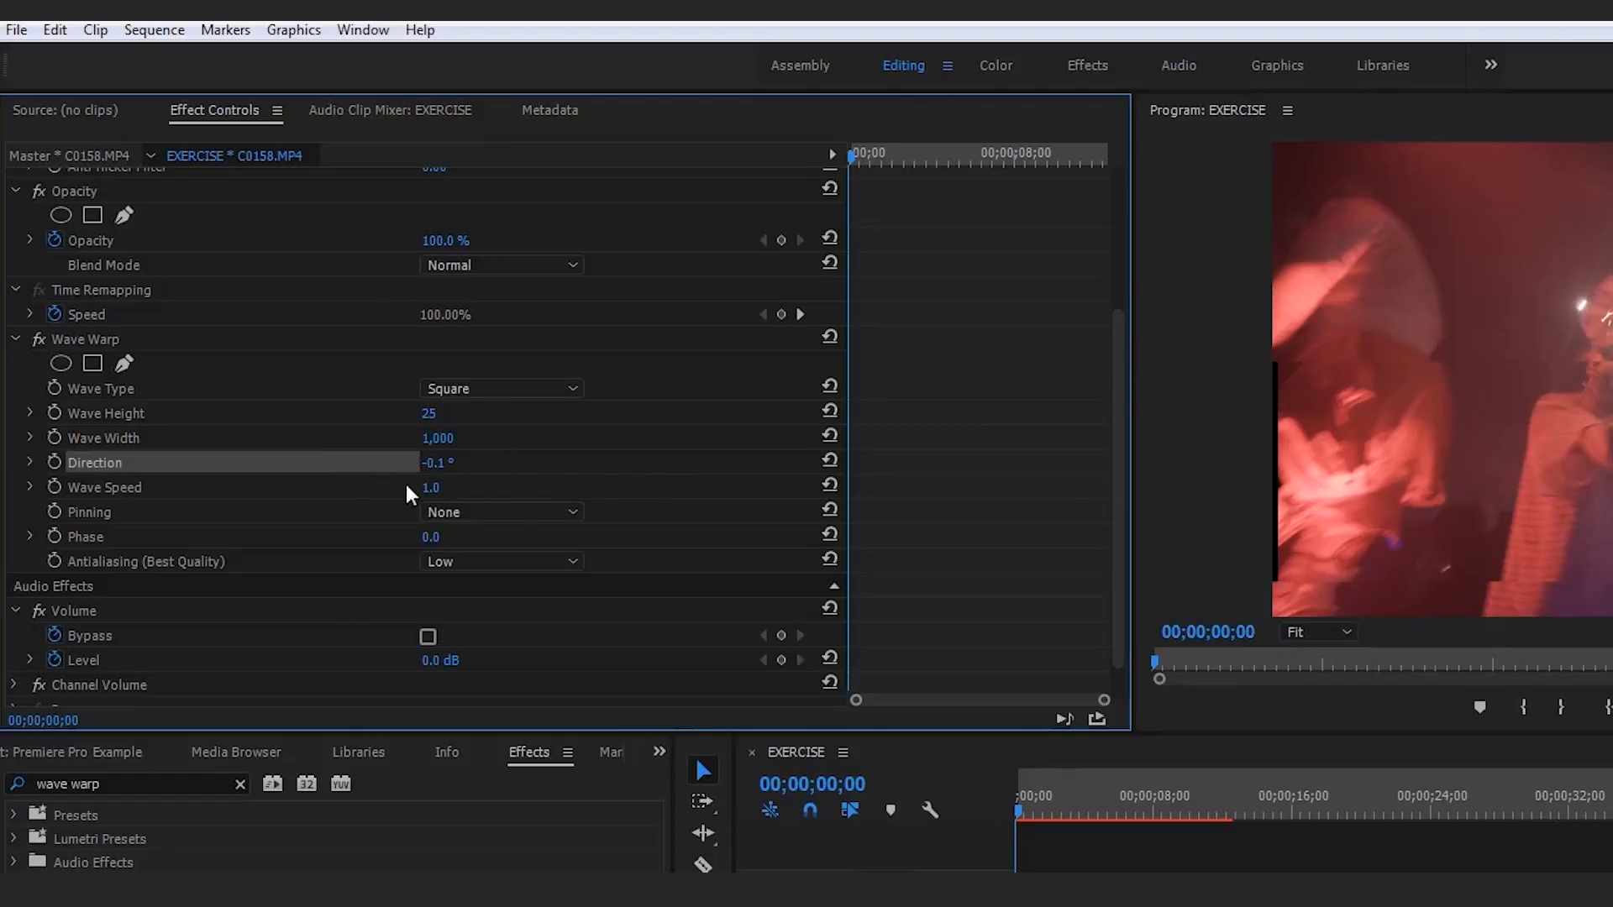
Set the Wave Warp's pinning to All Edges
{"action": "scroll", "coordinate": [205, 483], "scroll_direction": "down", "scroll_amount": 1}
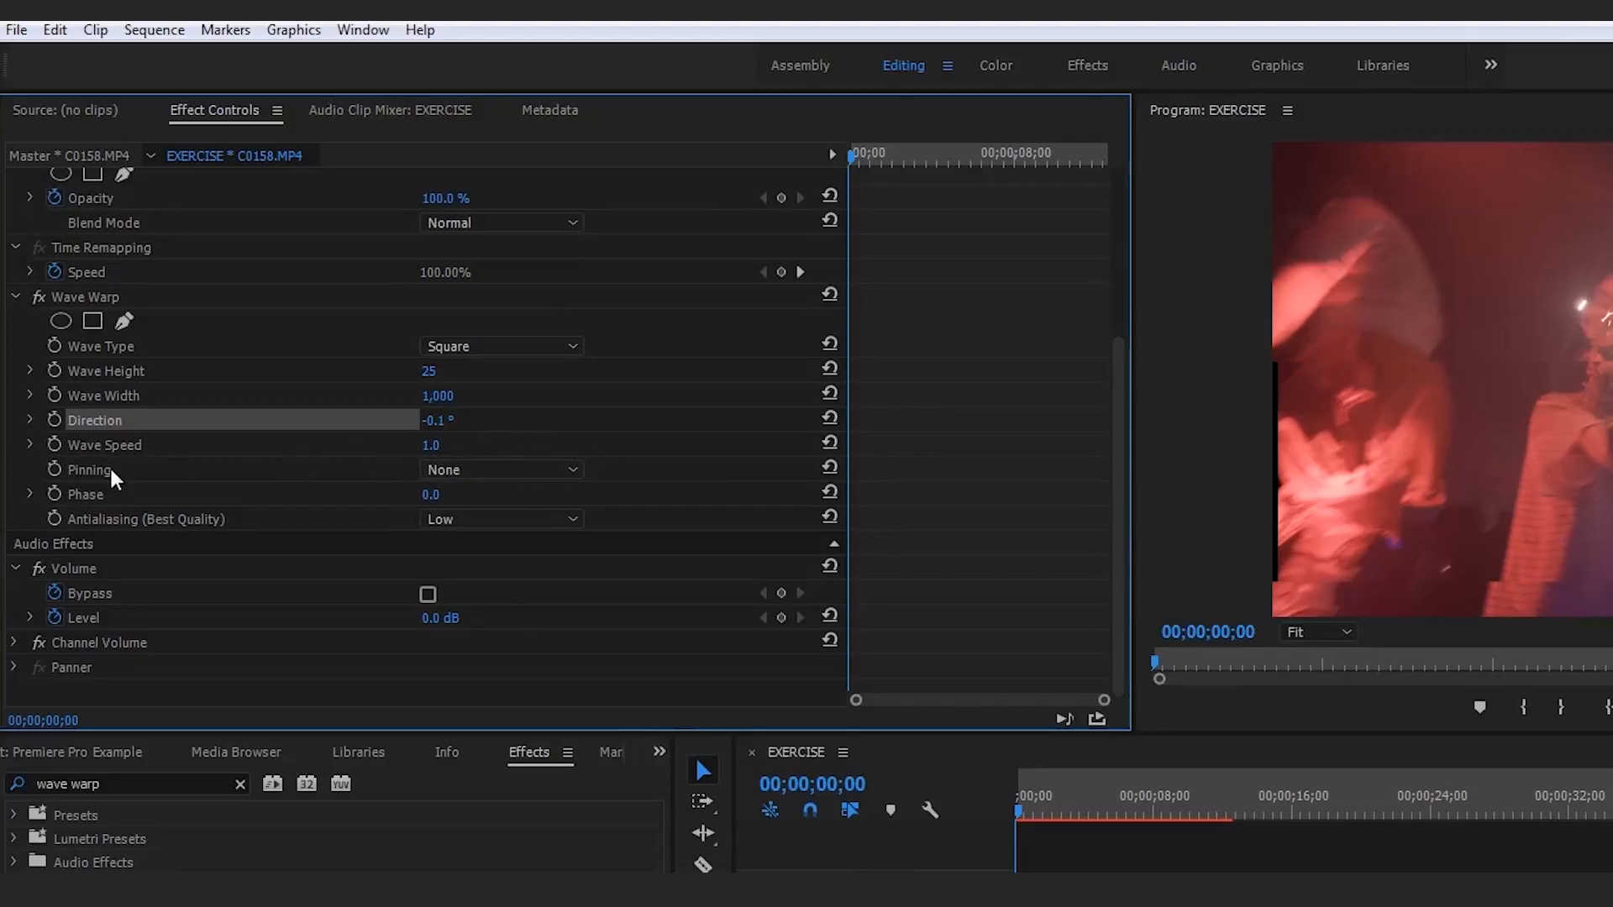
{"action": "left_click", "coordinate": [538, 468]}
{"action": "left_click", "coordinate": [523, 523]}
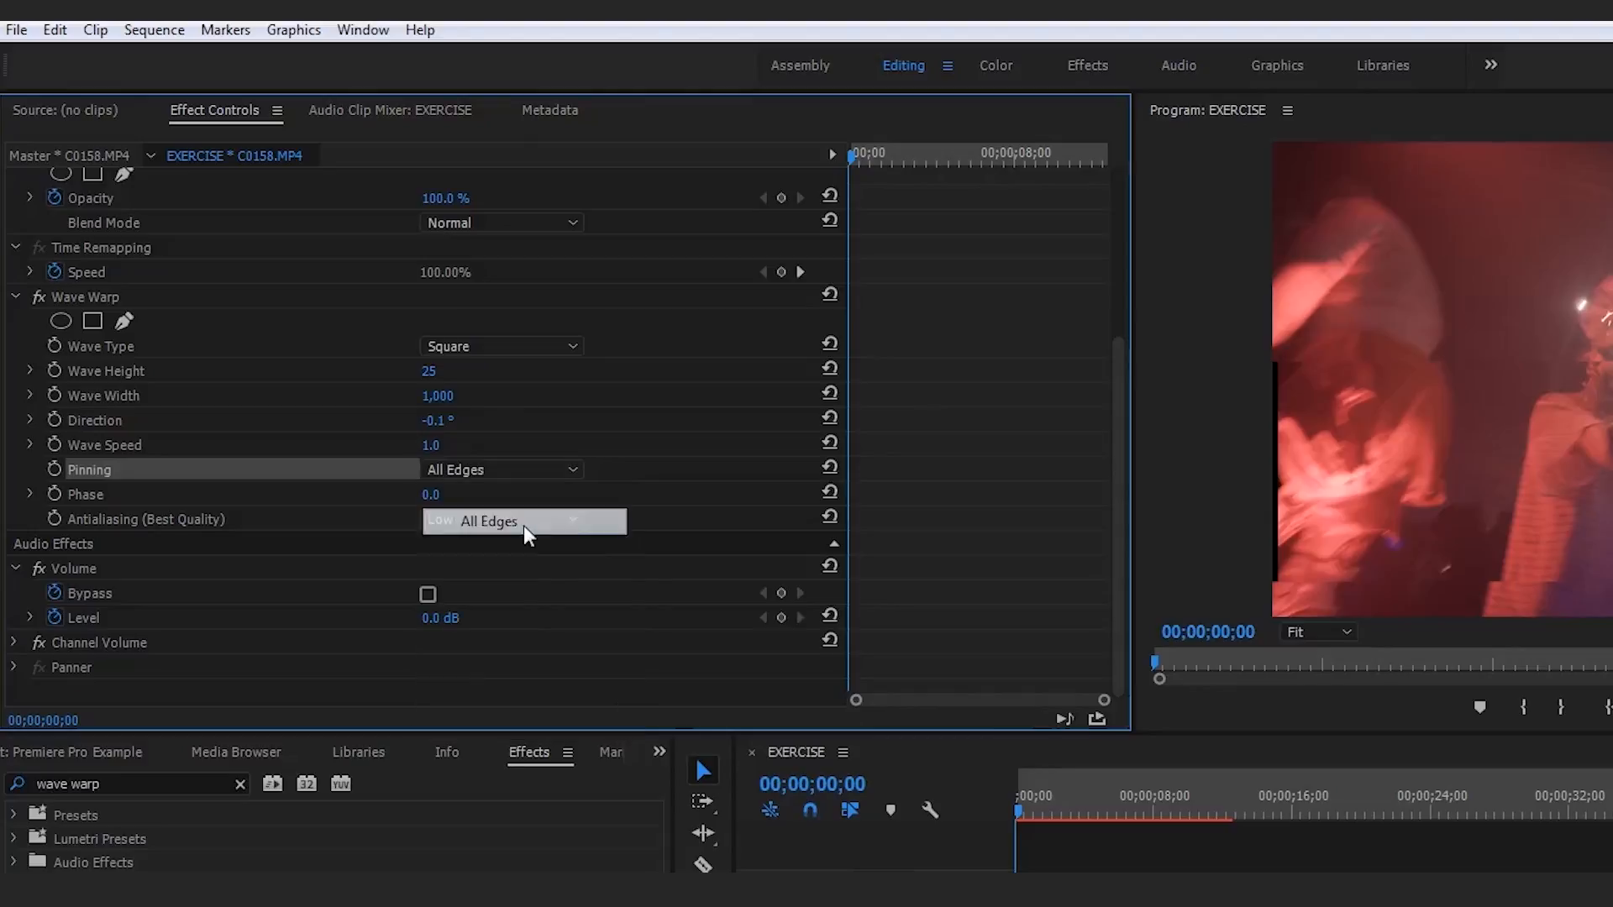
Play the sequence from the start to check the edges with the pinned Wave Warp
{"action": "left_click", "coordinate": [1454, 870]}
{"action": "key", "text": "space"}
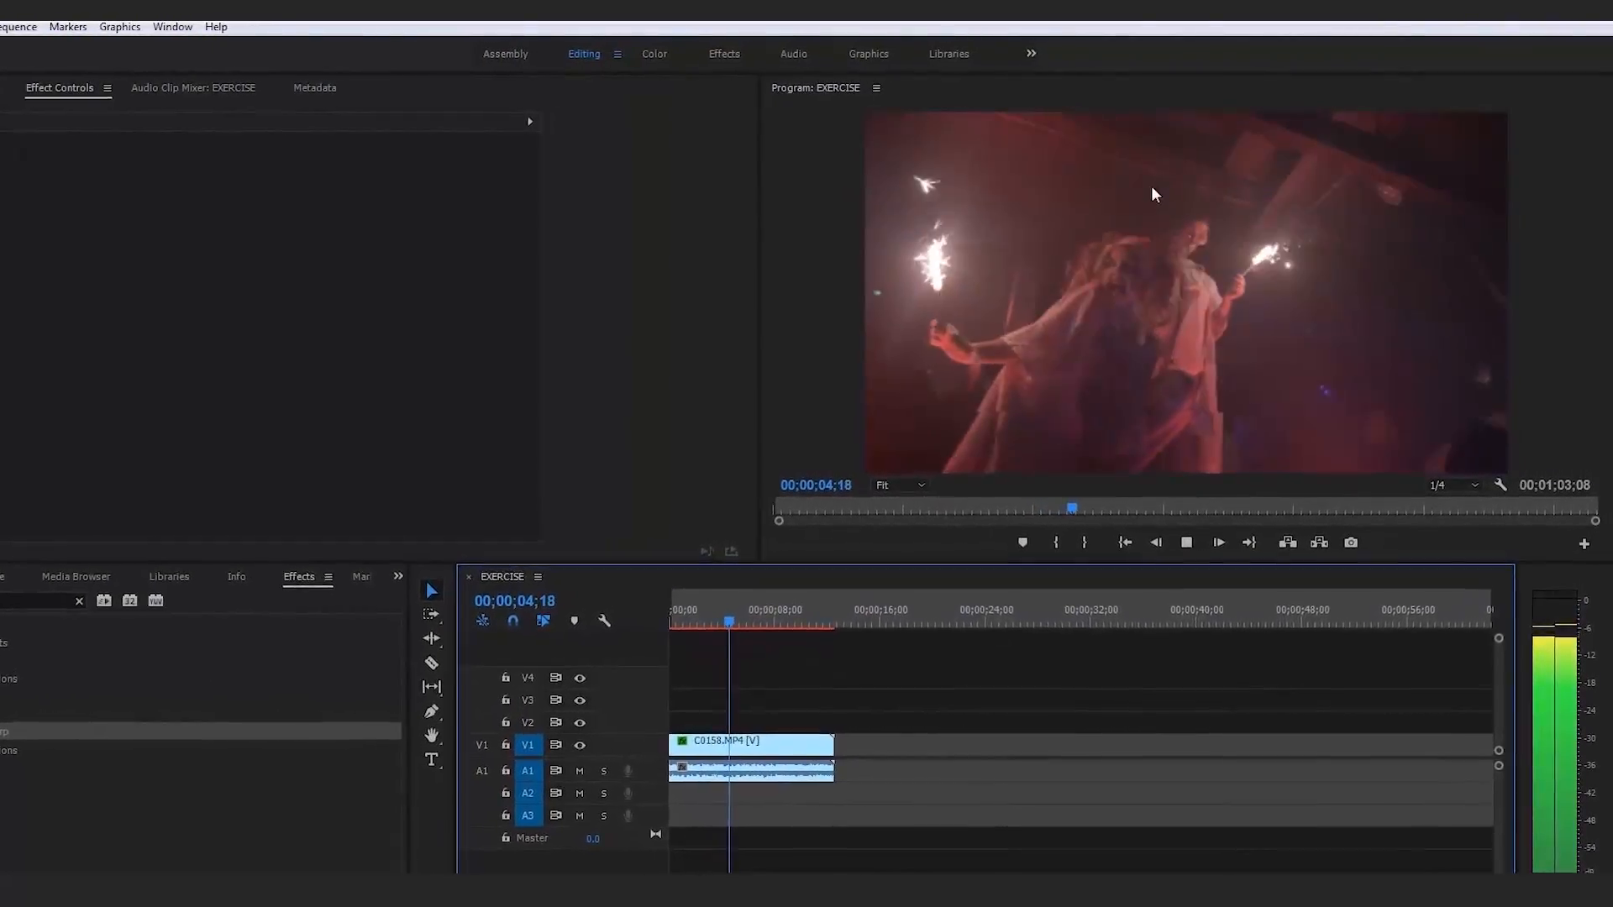
{"action": "key", "text": "space"}
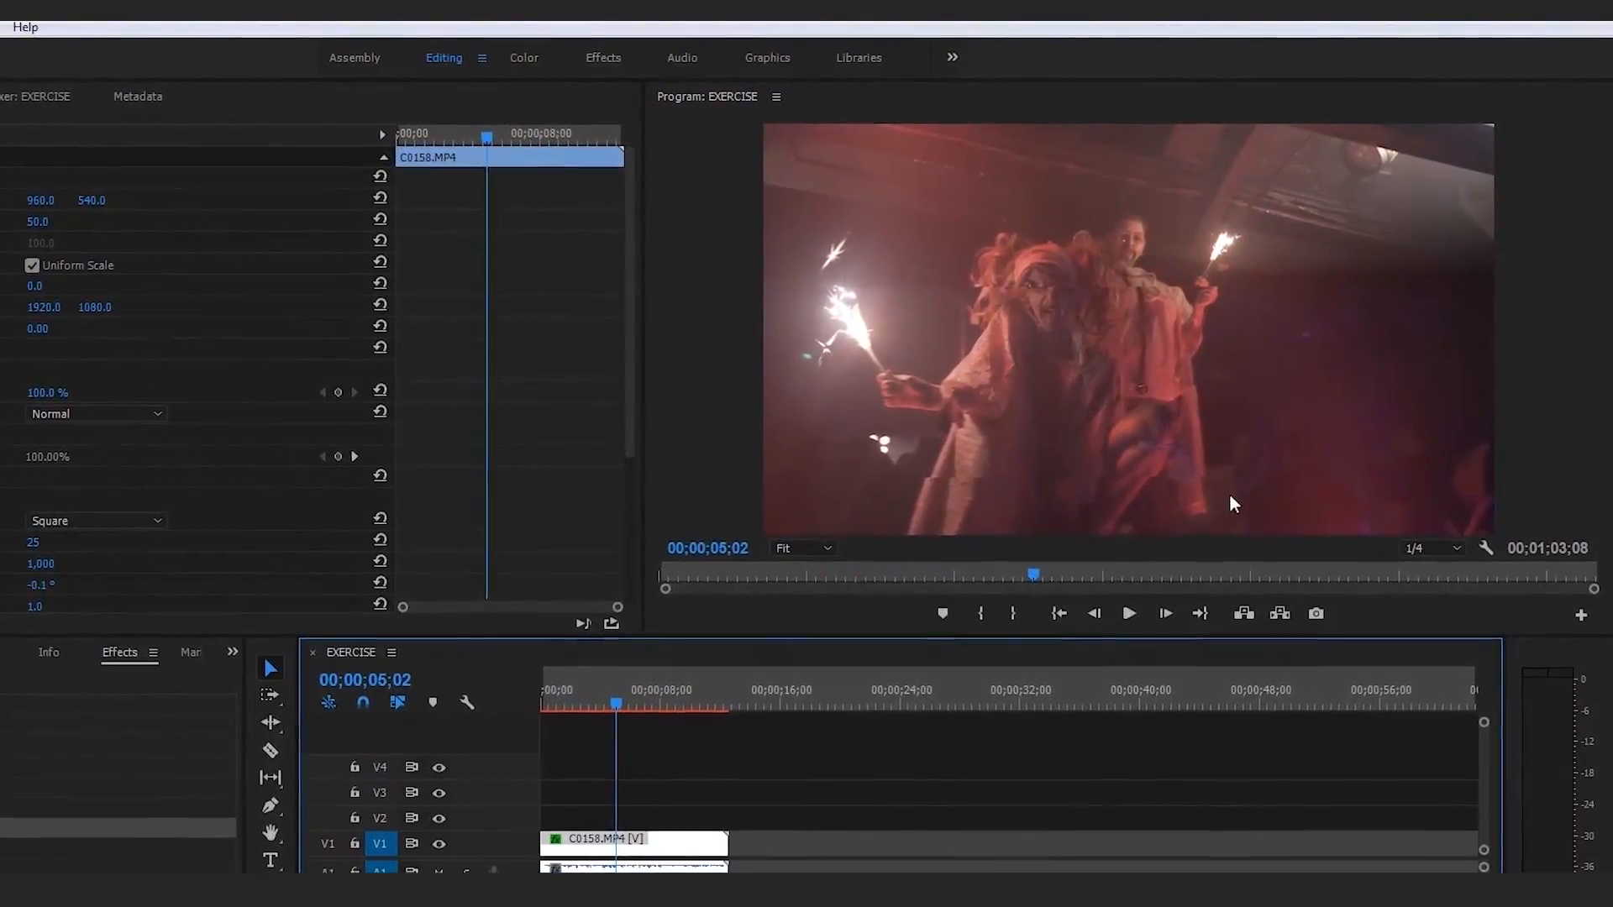
{"action": "key", "text": "Home"}
{"action": "key", "text": "space"}
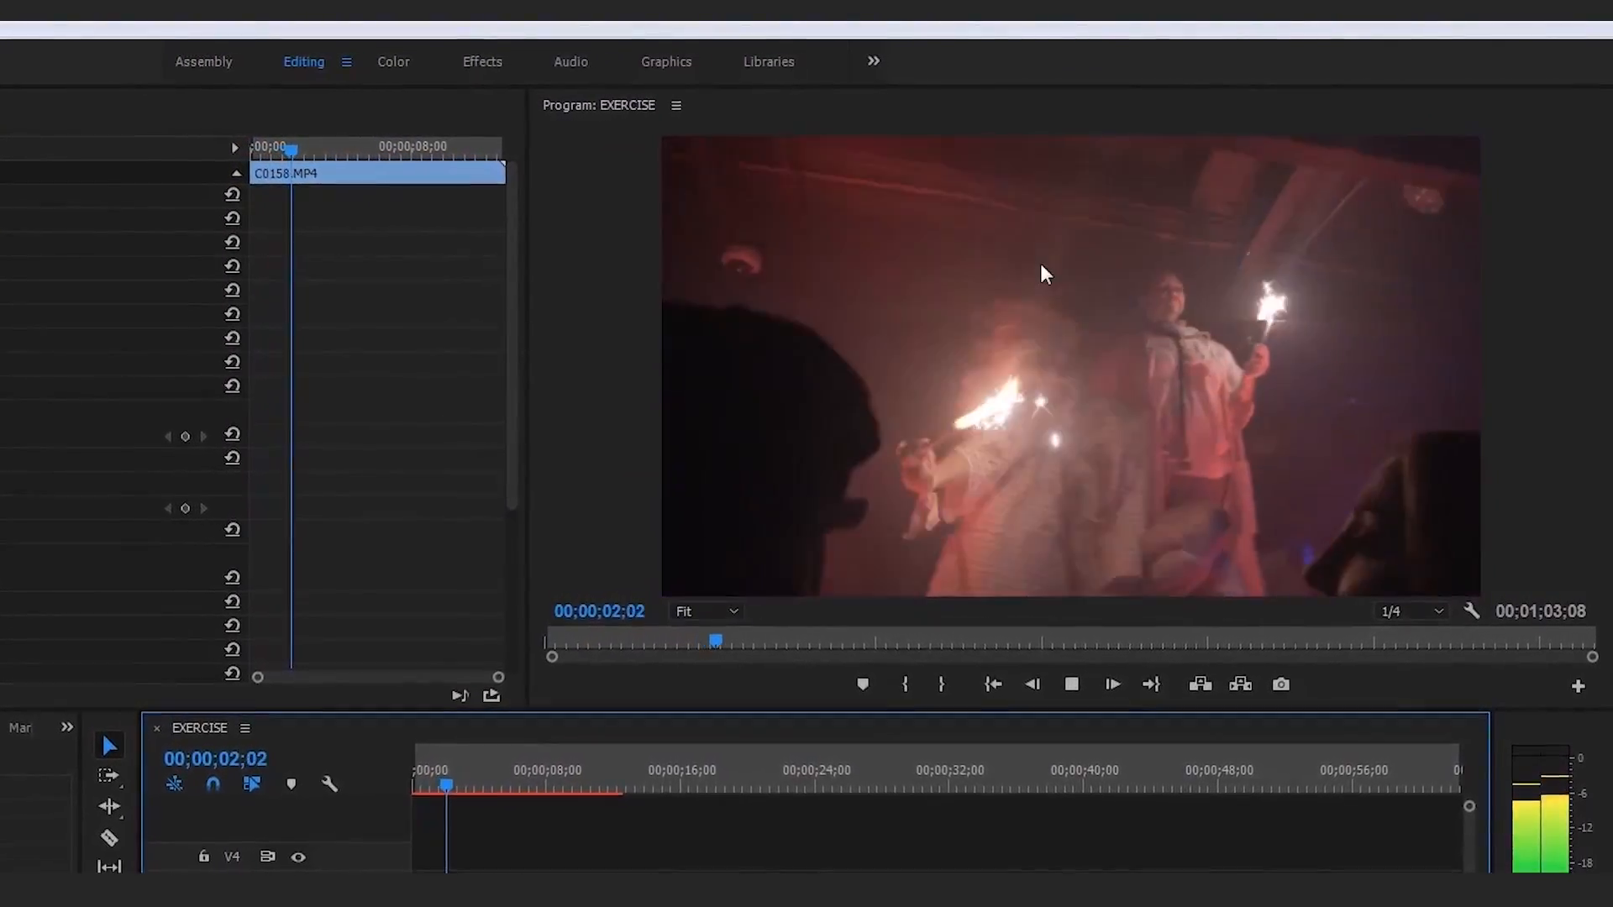
{"action": "key", "text": "space"}
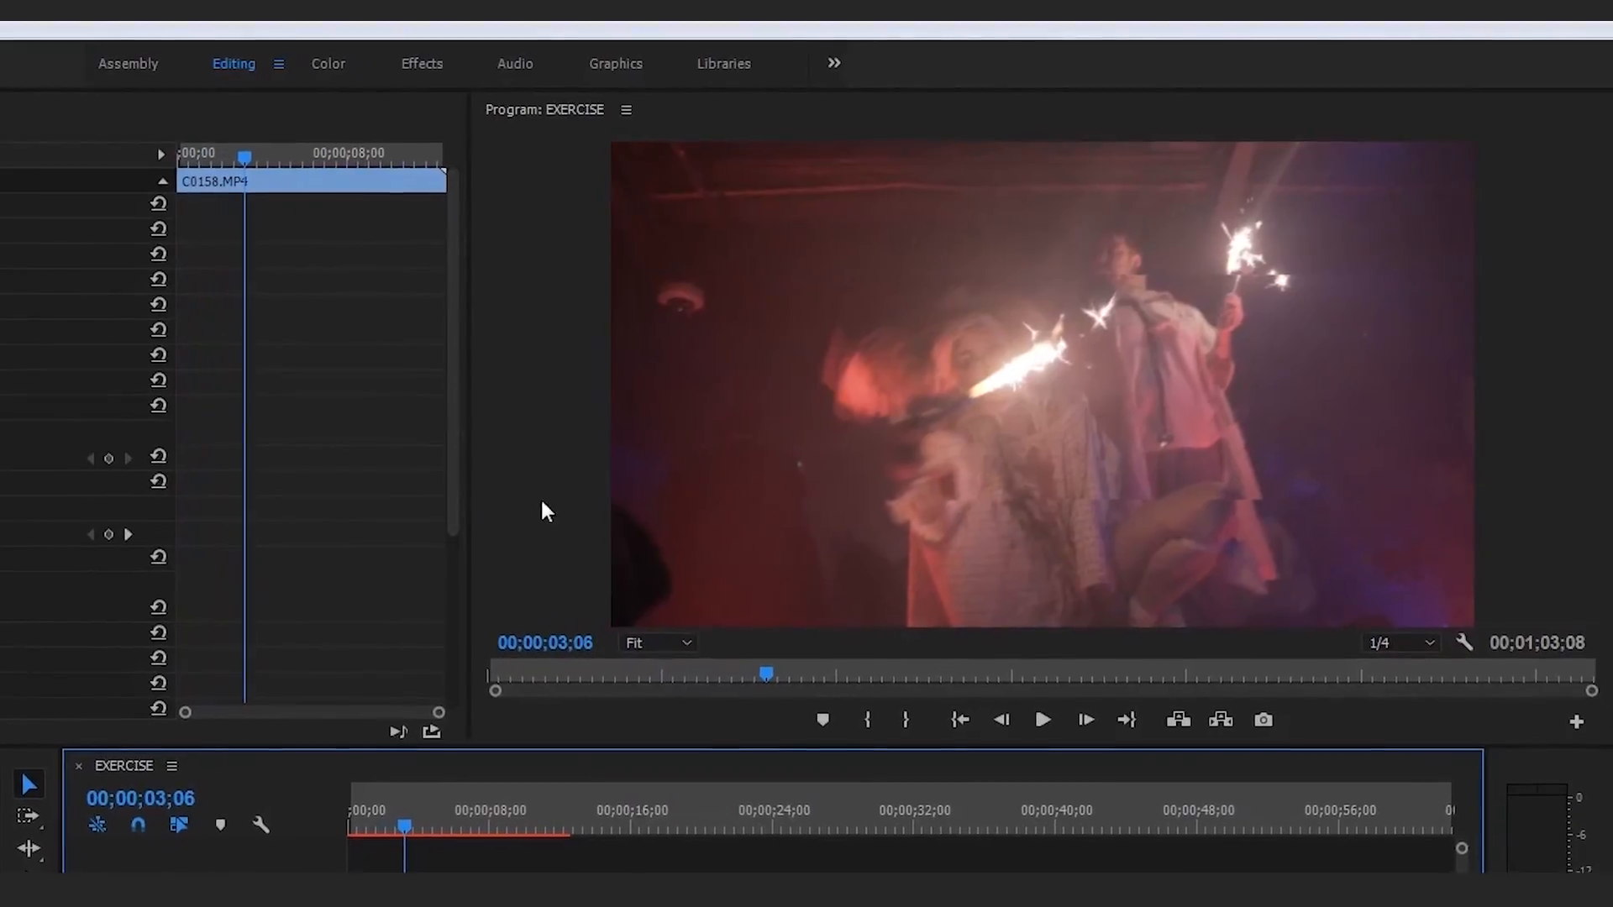
Set the Wave Warp direction to -0.05° on the C0158.MP4 clip
{"action": "scroll", "coordinate": [319, 424], "scroll_direction": "down", "scroll_amount": 5}
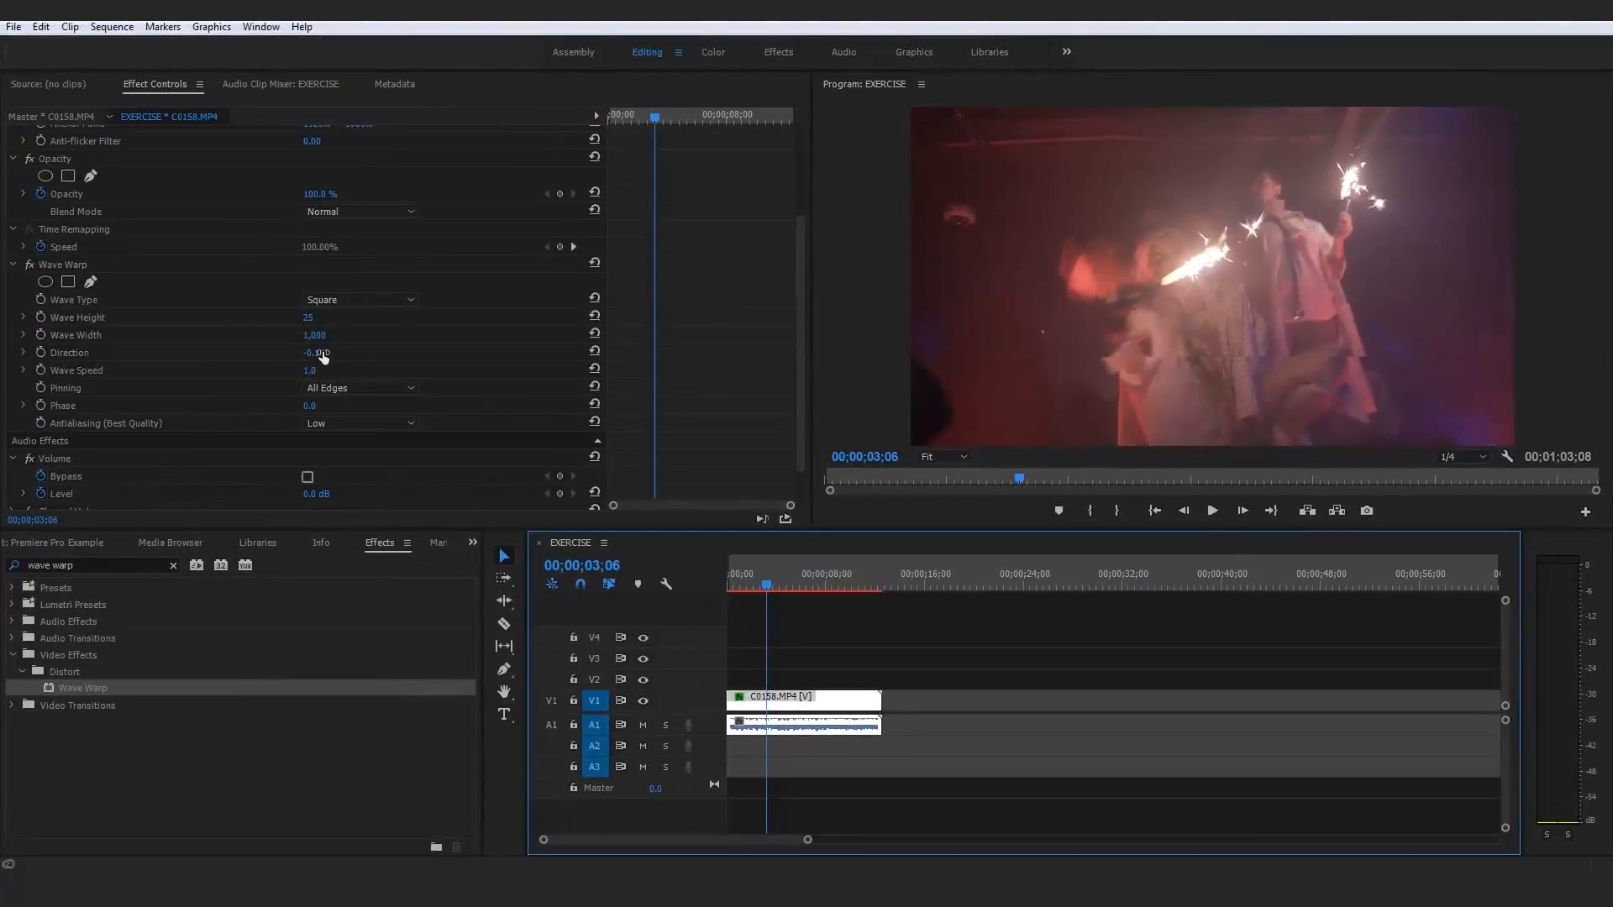
{"action": "type", "text": "-0"}
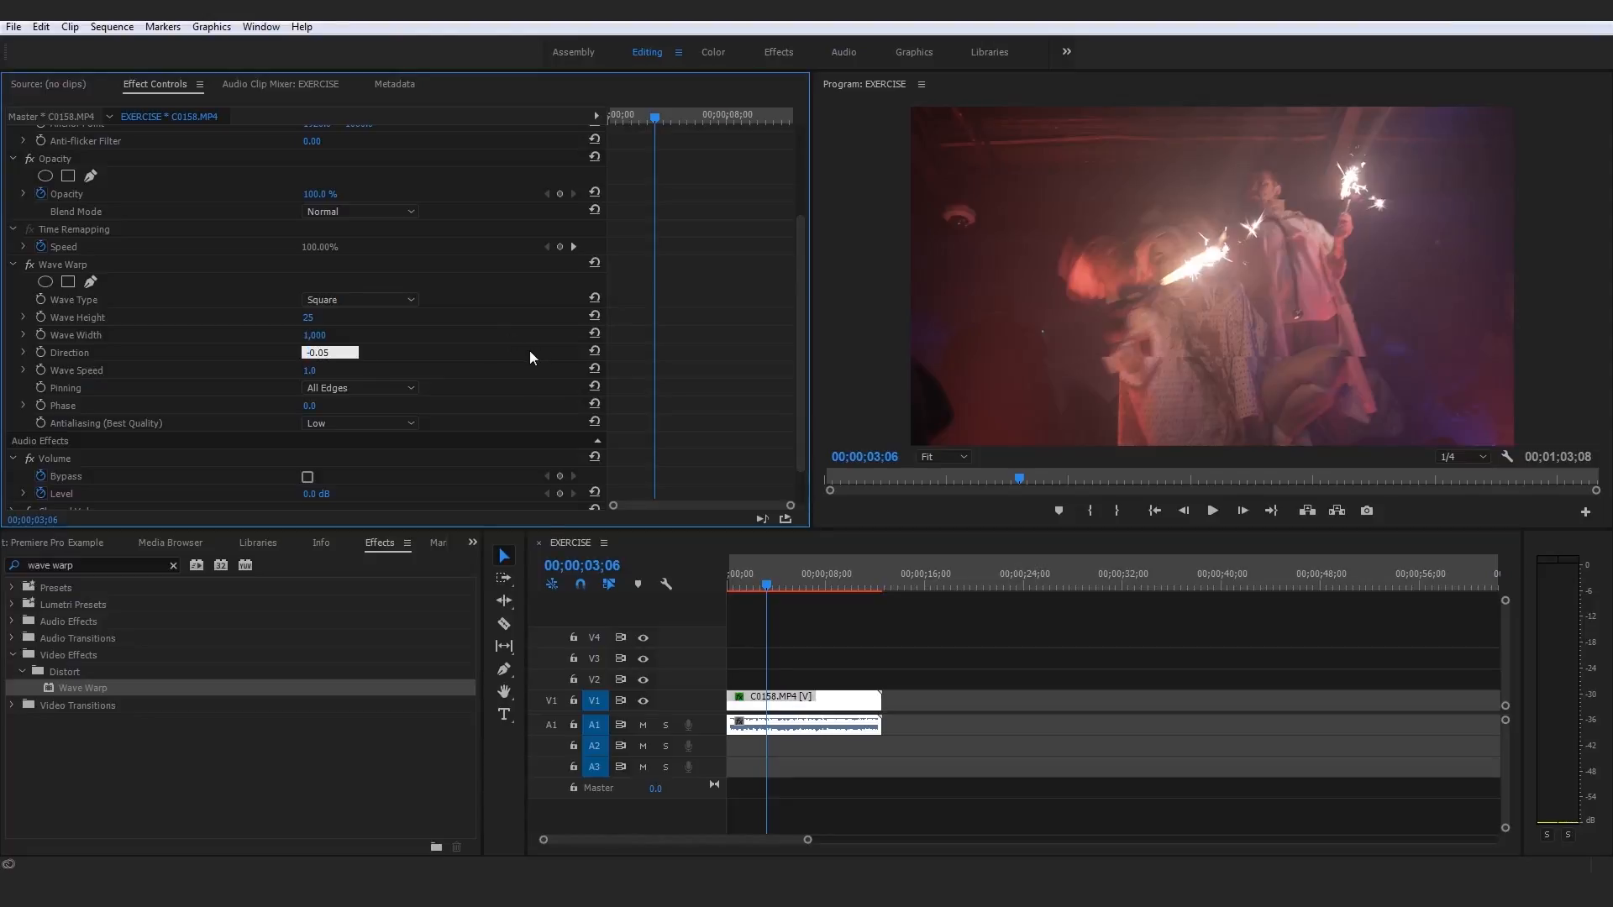
{"action": "key", "text": "Return"}
Replay the opening seconds of the C0158.MP4 clip several times to examine the strength of the Wave Warp distortion
{"action": "left_click_drag", "start_coordinate": [815, 592], "coordinate": [716, 586]}
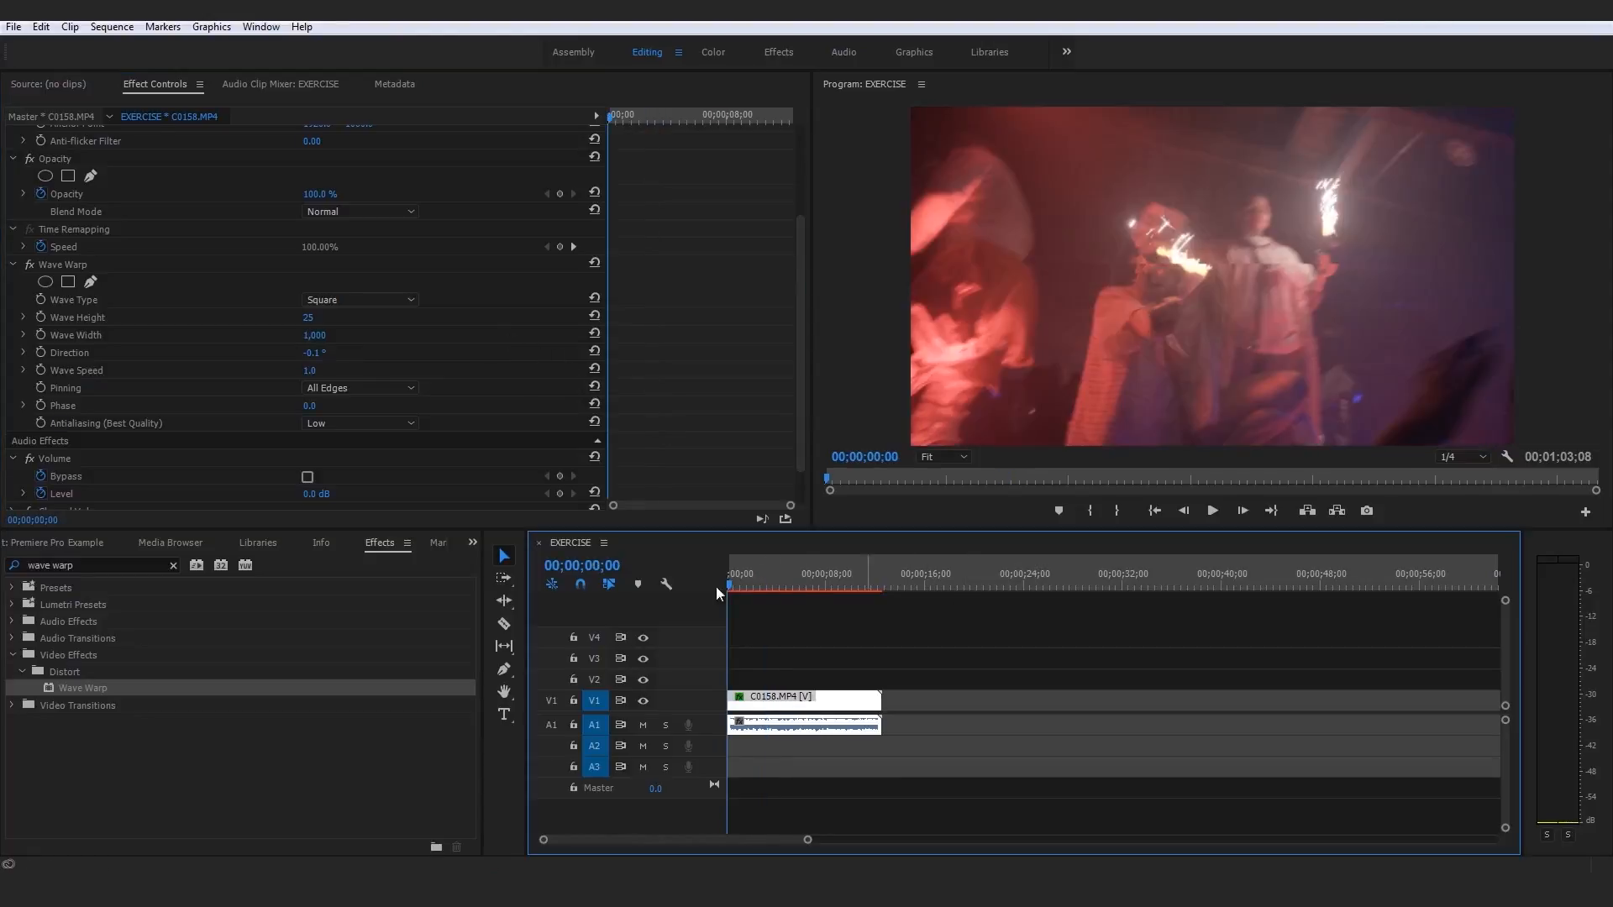
{"action": "left_click", "coordinate": [1013, 609]}
{"action": "key", "text": "space"}
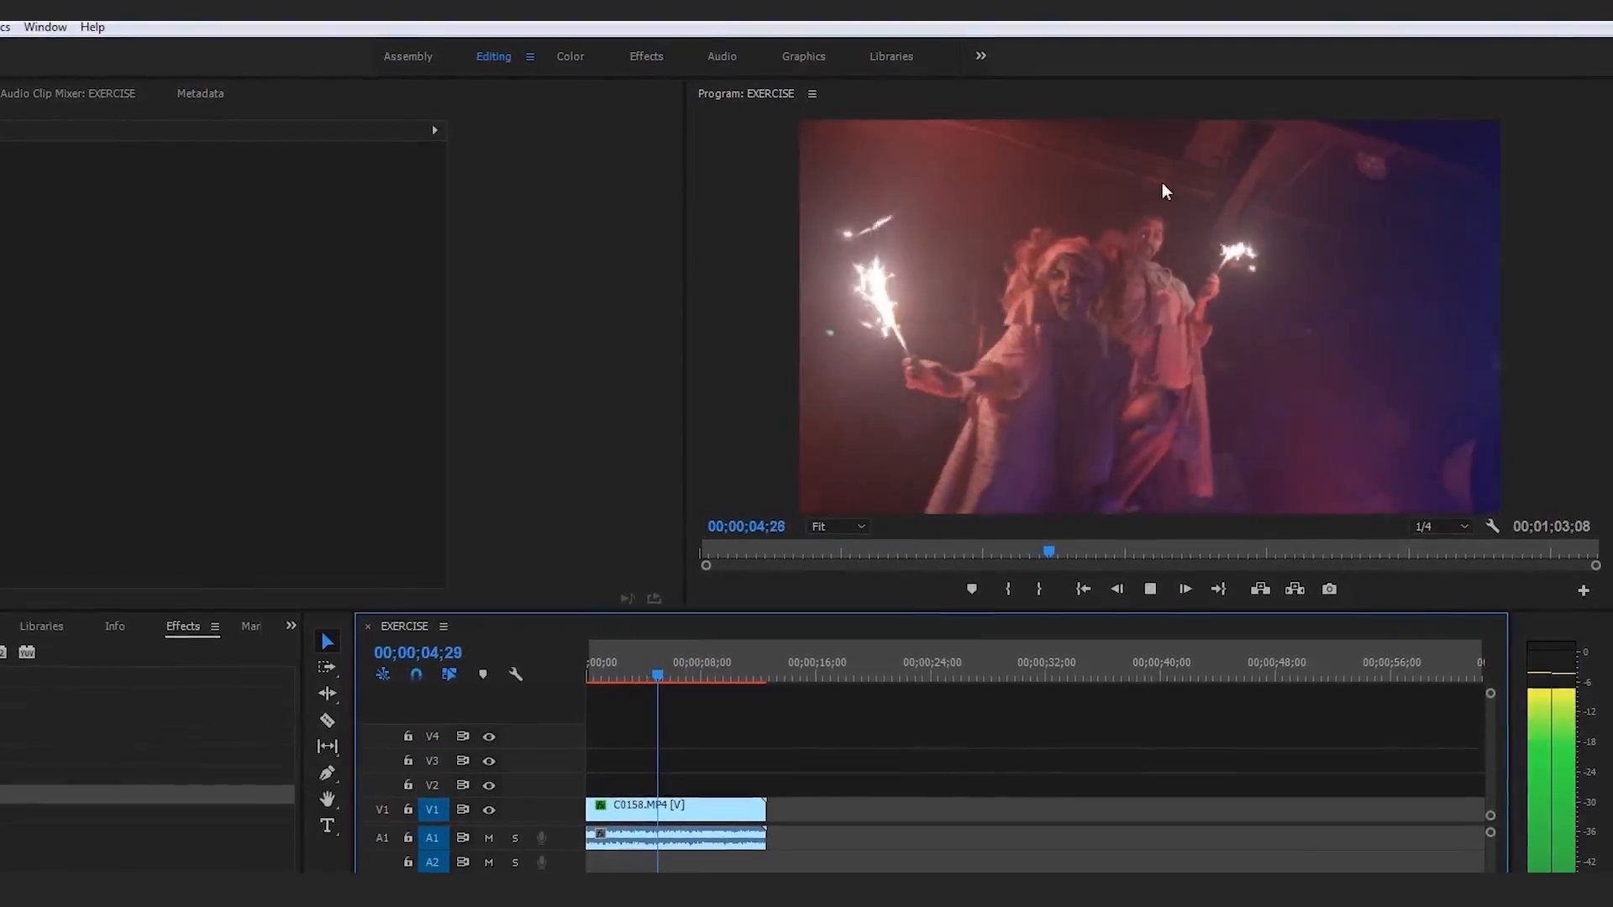
{"action": "left_click", "coordinate": [746, 807]}
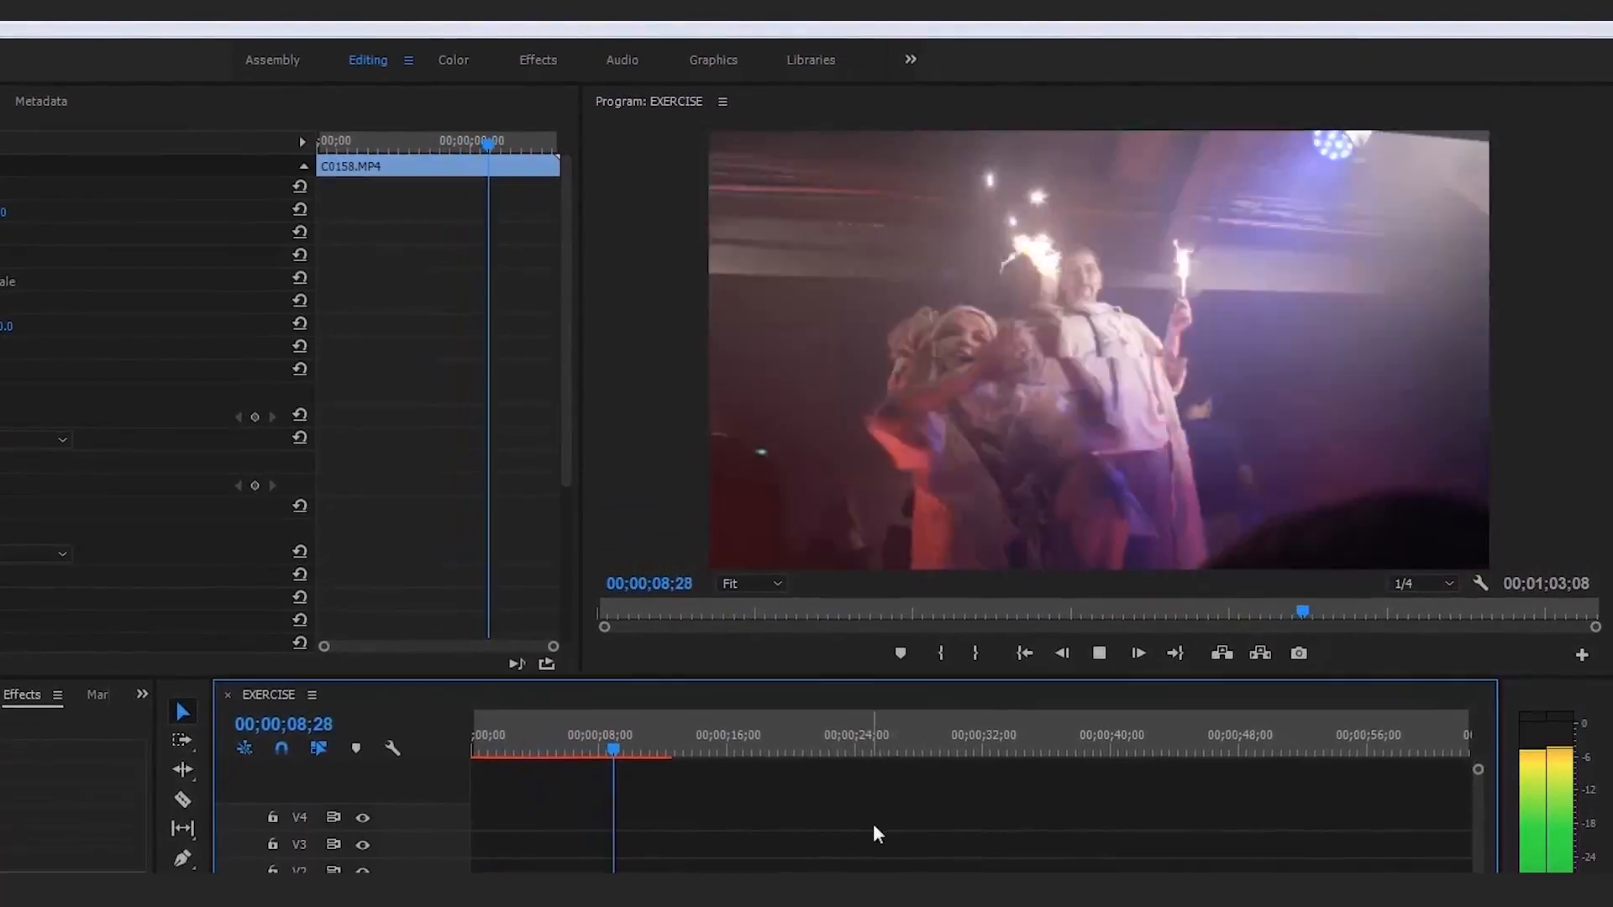
{"action": "key", "text": "space"}
{"action": "key", "text": "Home"}
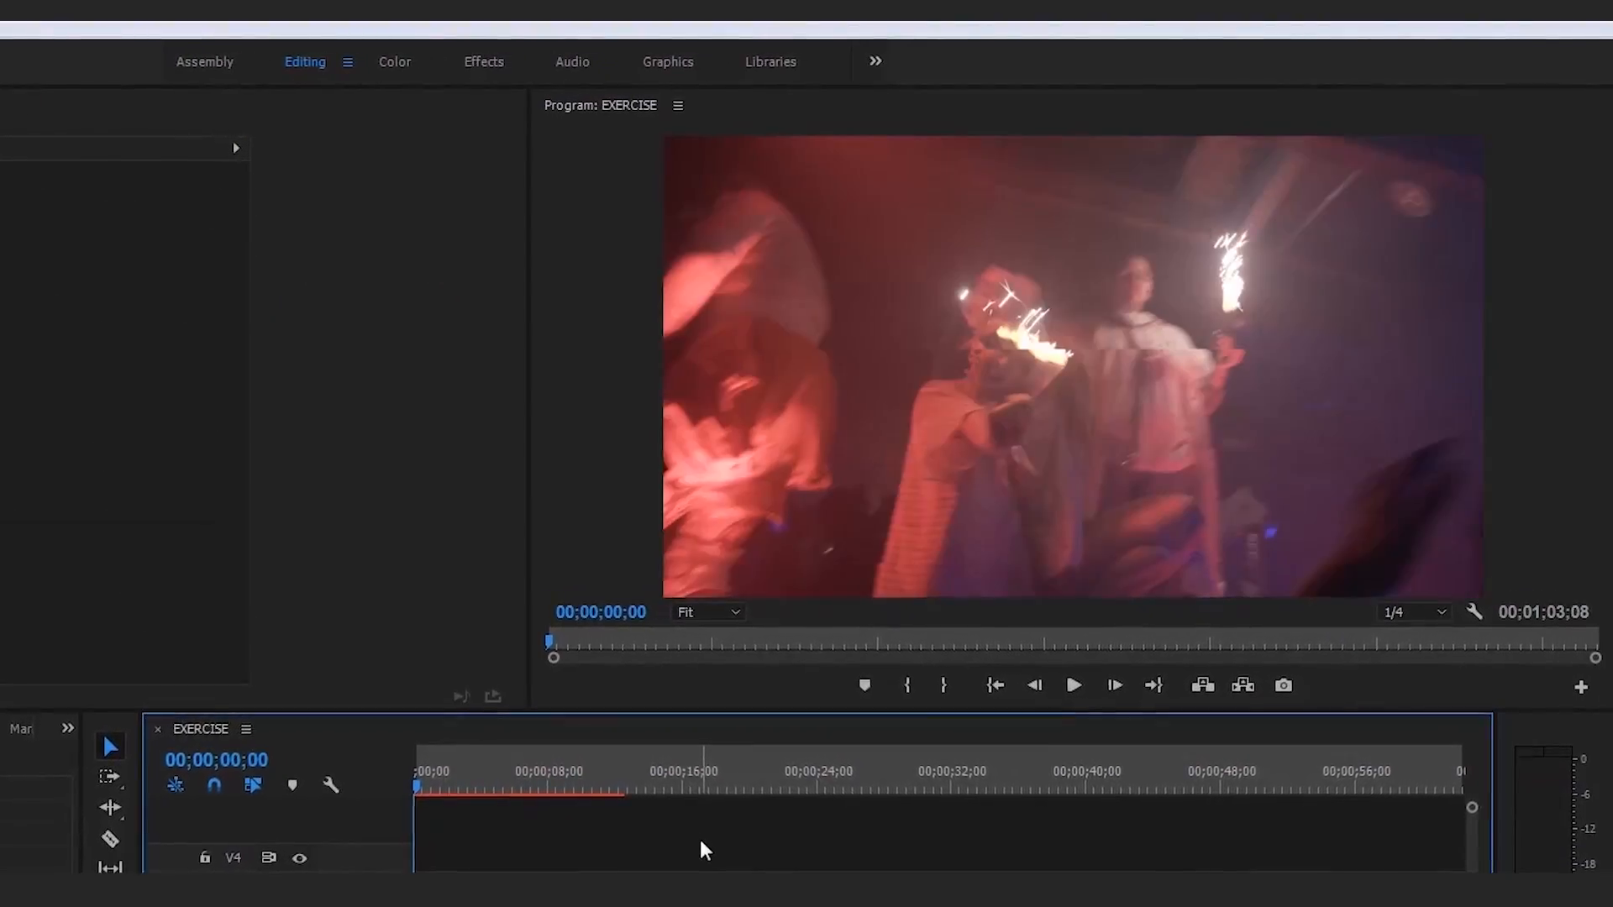
{"action": "key", "text": "space"}
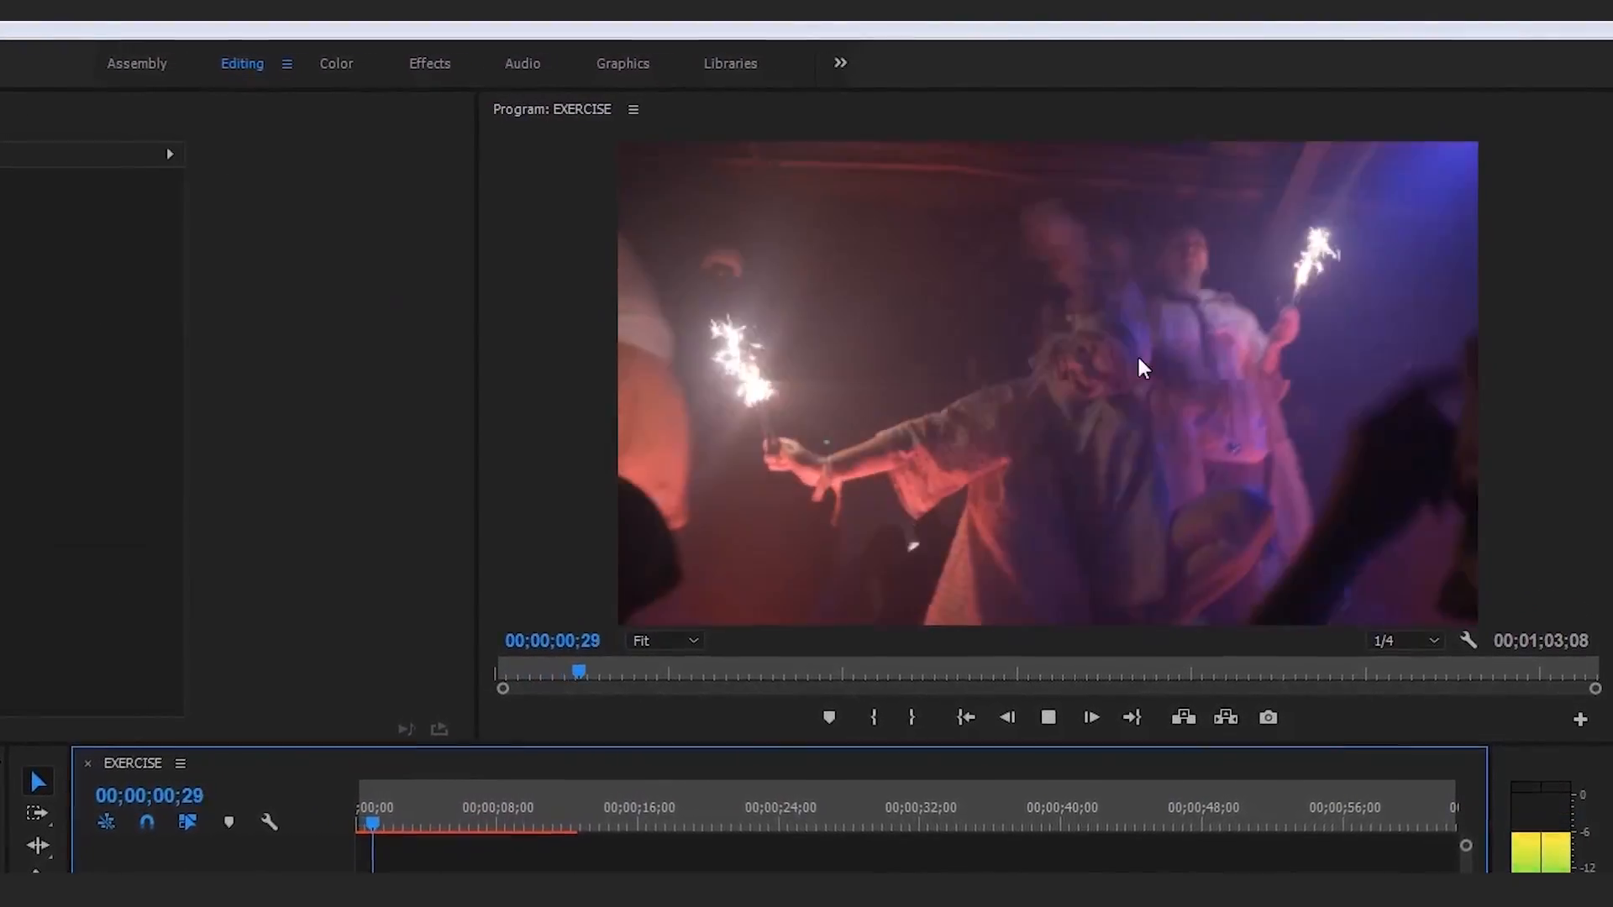
{"action": "key", "text": "space"}
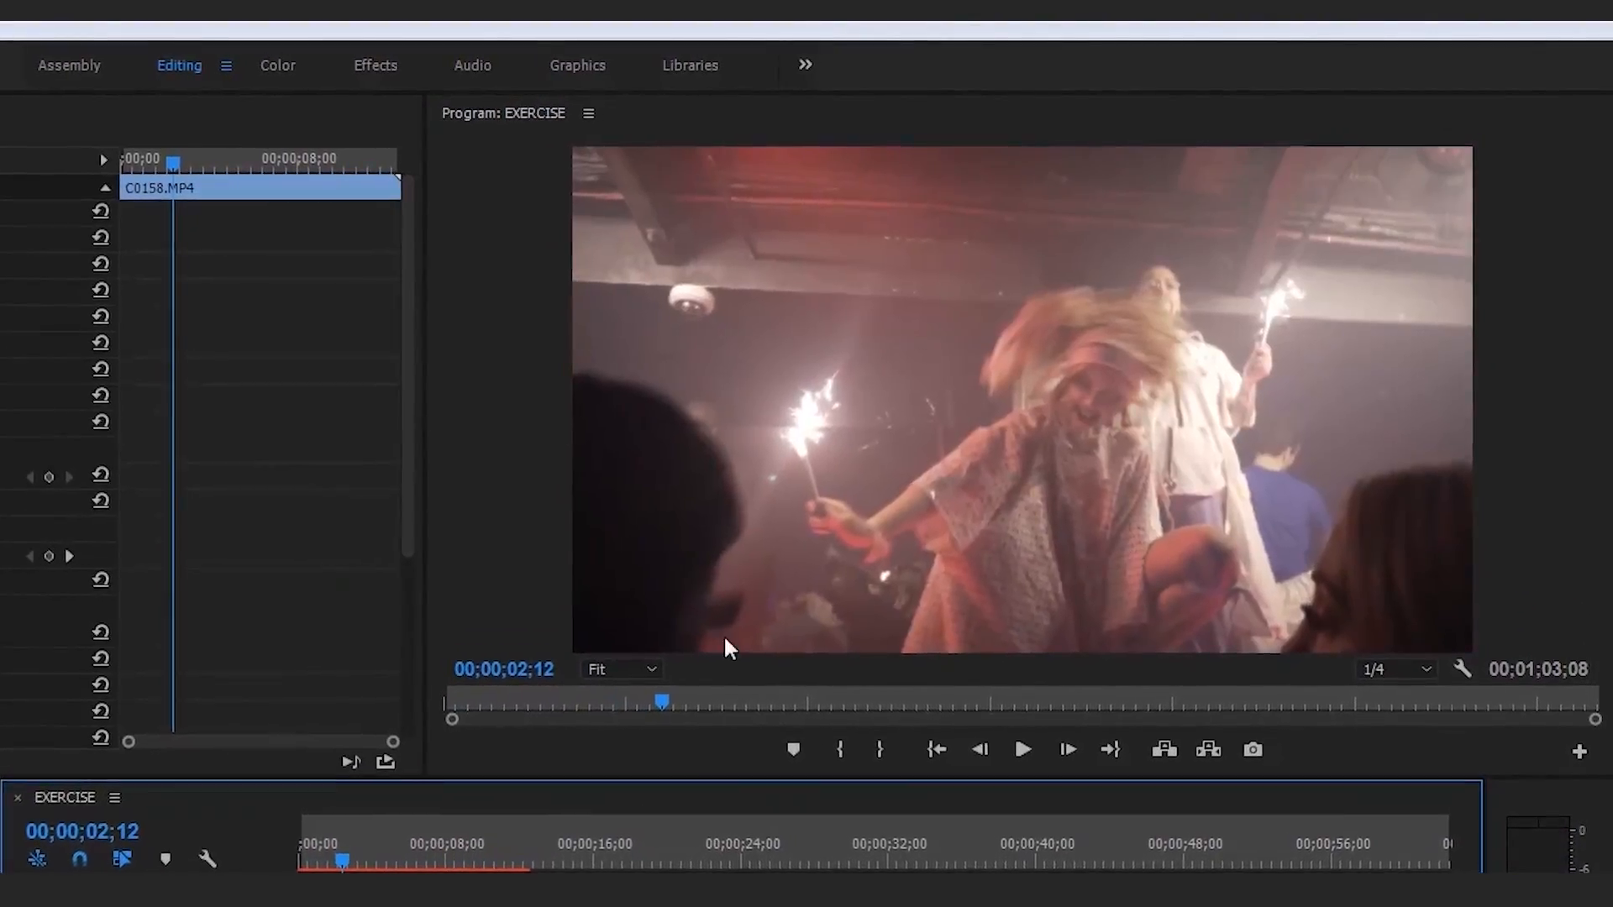
{"action": "key", "text": "Home"}
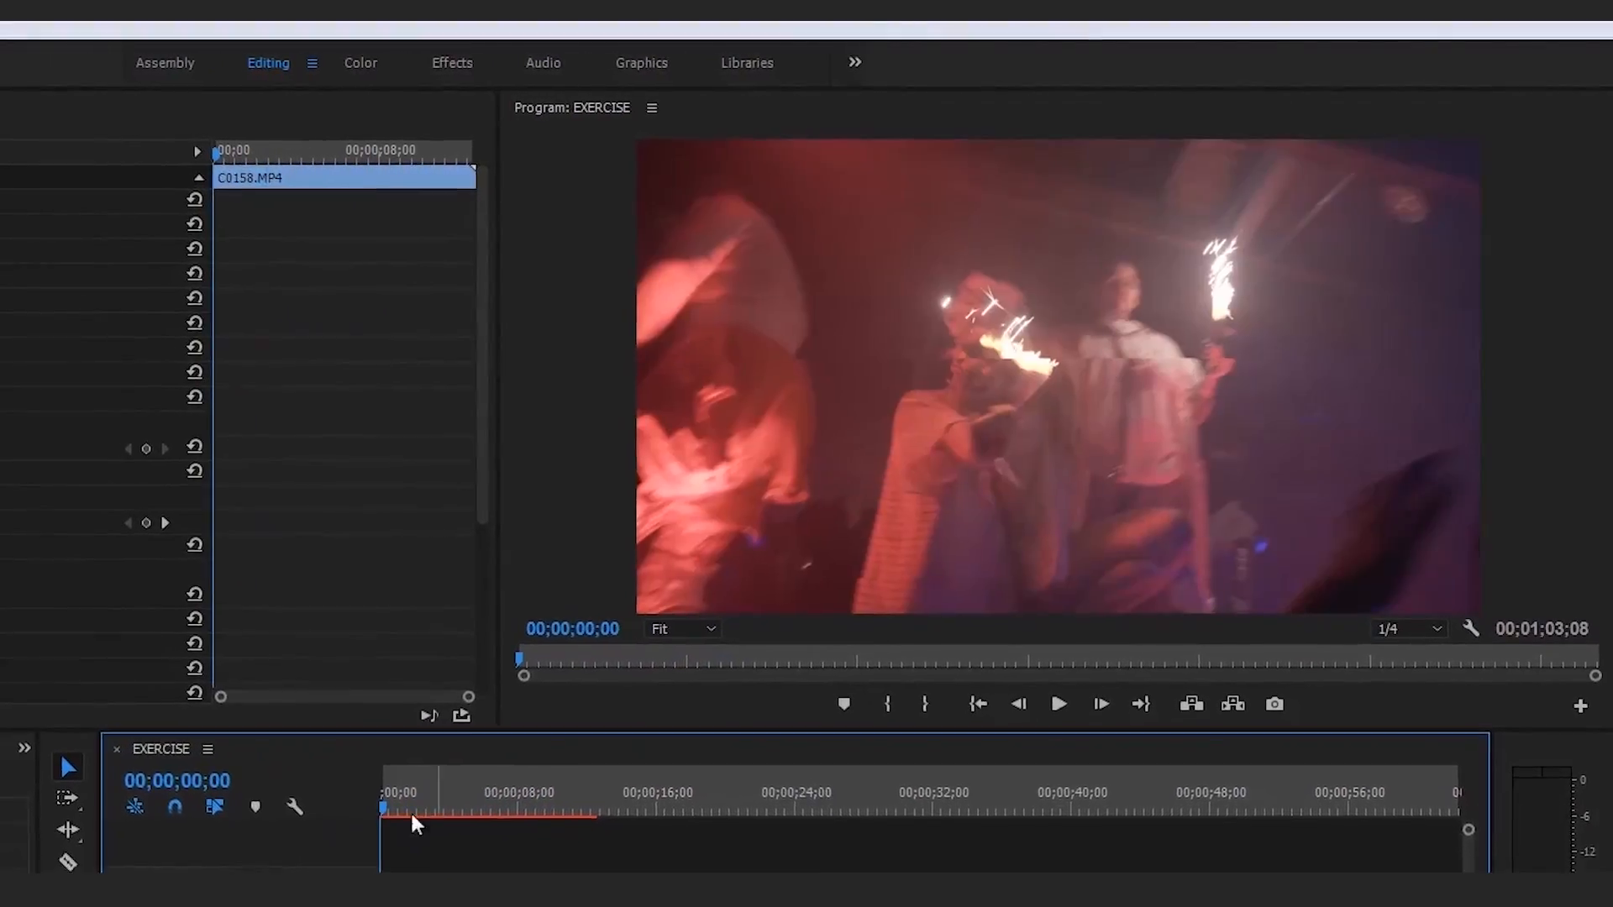
{"action": "key", "text": "space"}
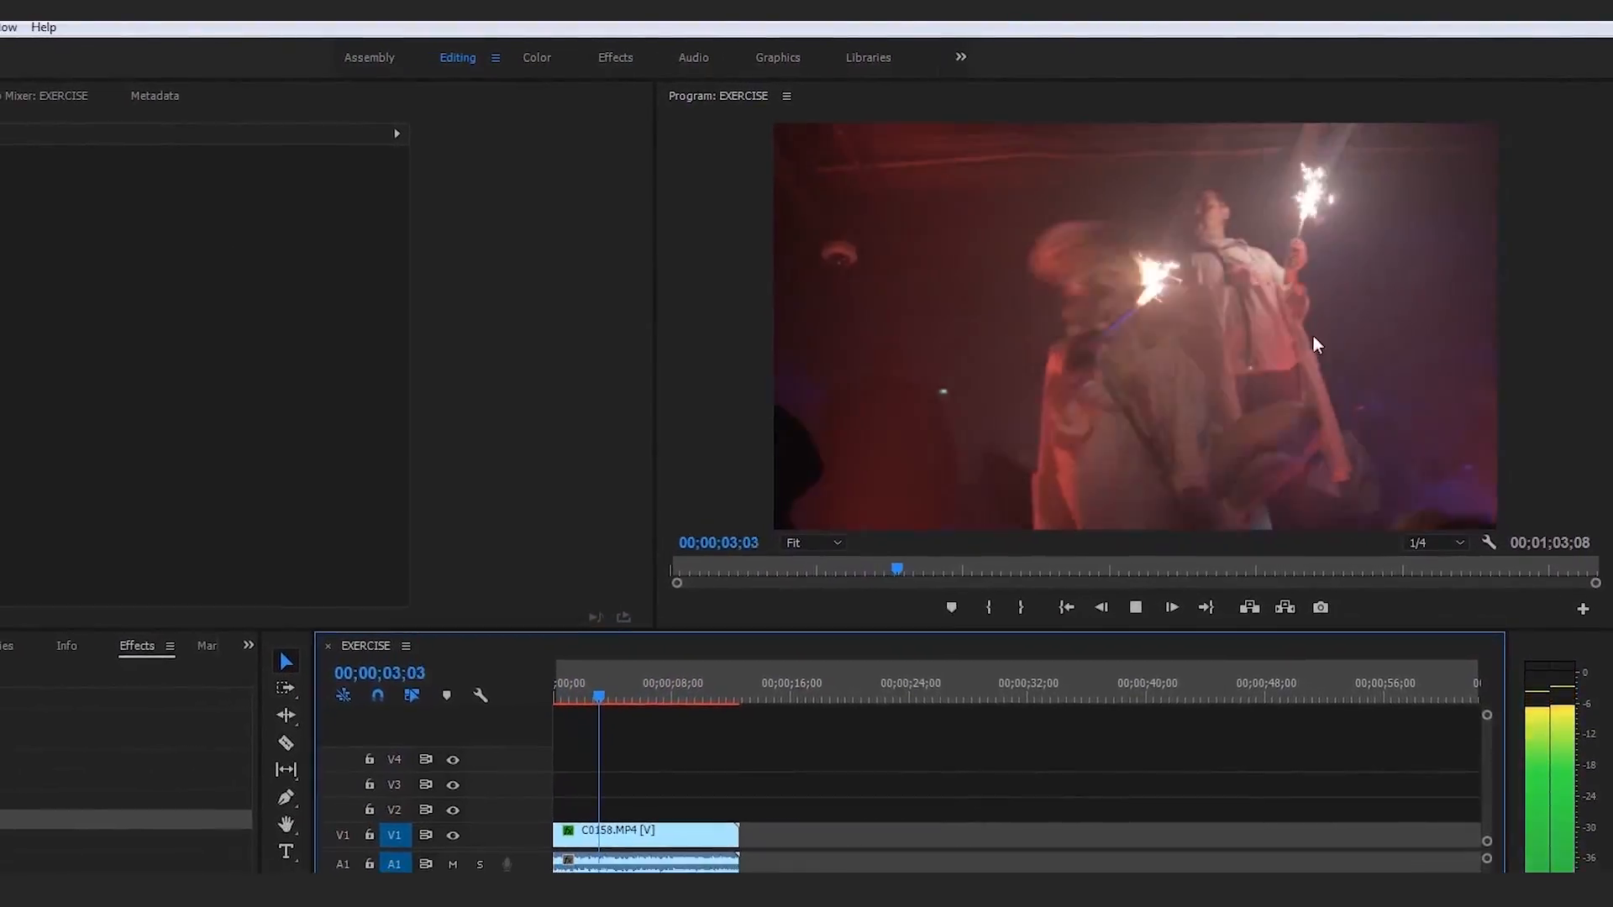
{"action": "key", "text": "space"}
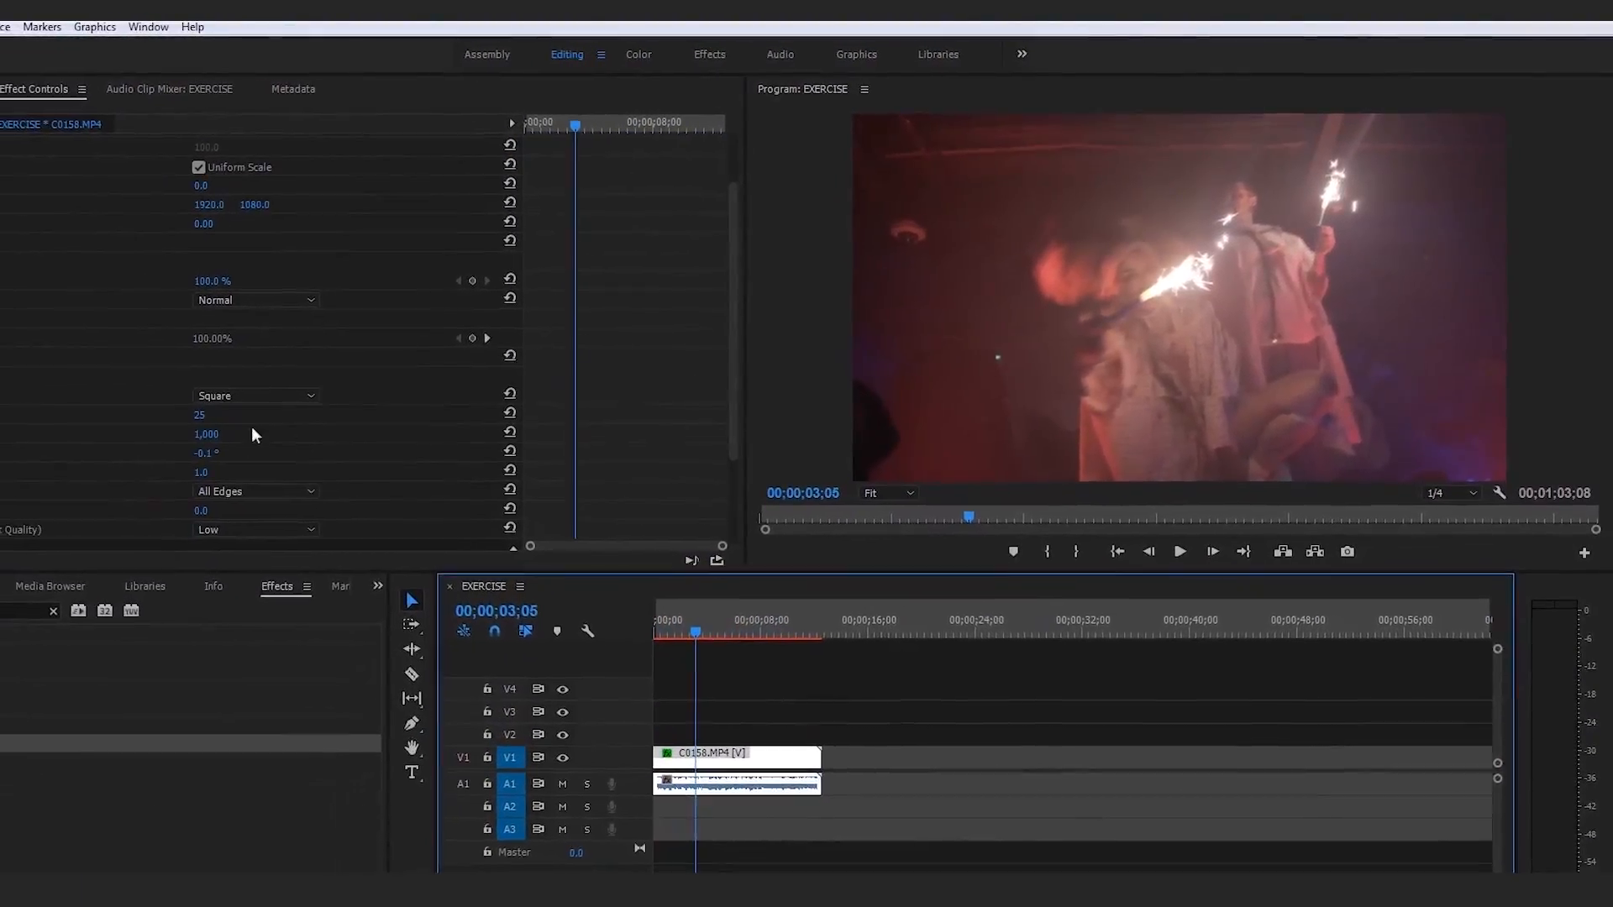
Try a Wave Warp wave height of 20, preview the clip from the start, and restore the height to 25
{"action": "left_click", "coordinate": [200, 415]}
{"action": "type", "text": "2"}
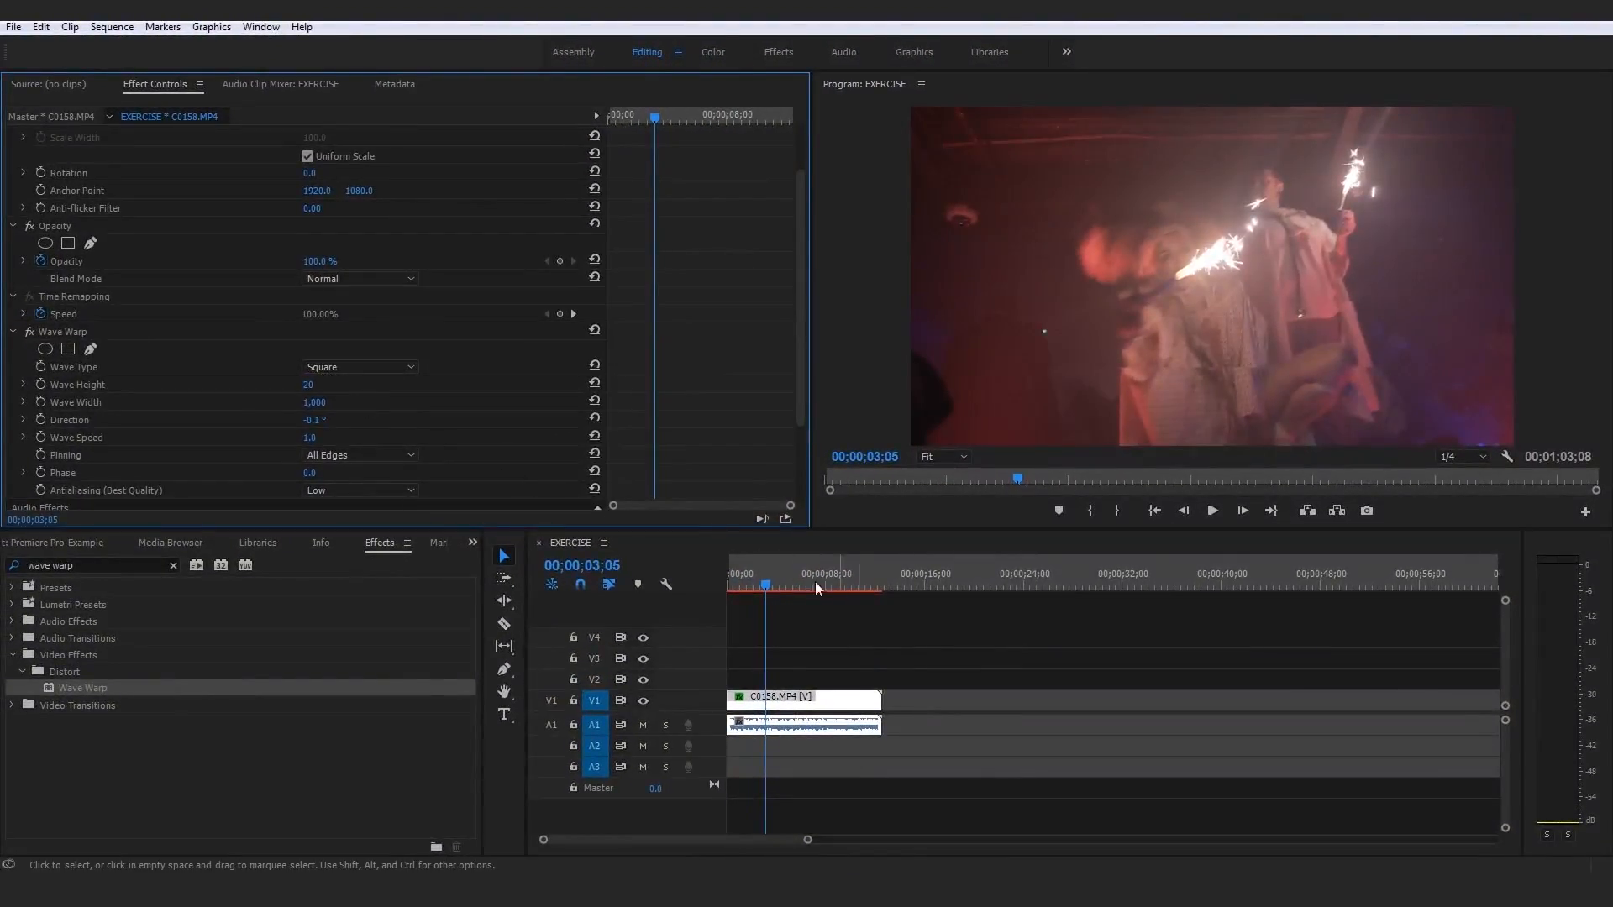
{"action": "left_click_drag", "start_coordinate": [778, 576], "coordinate": [726, 578]}
{"action": "key", "text": "space"}
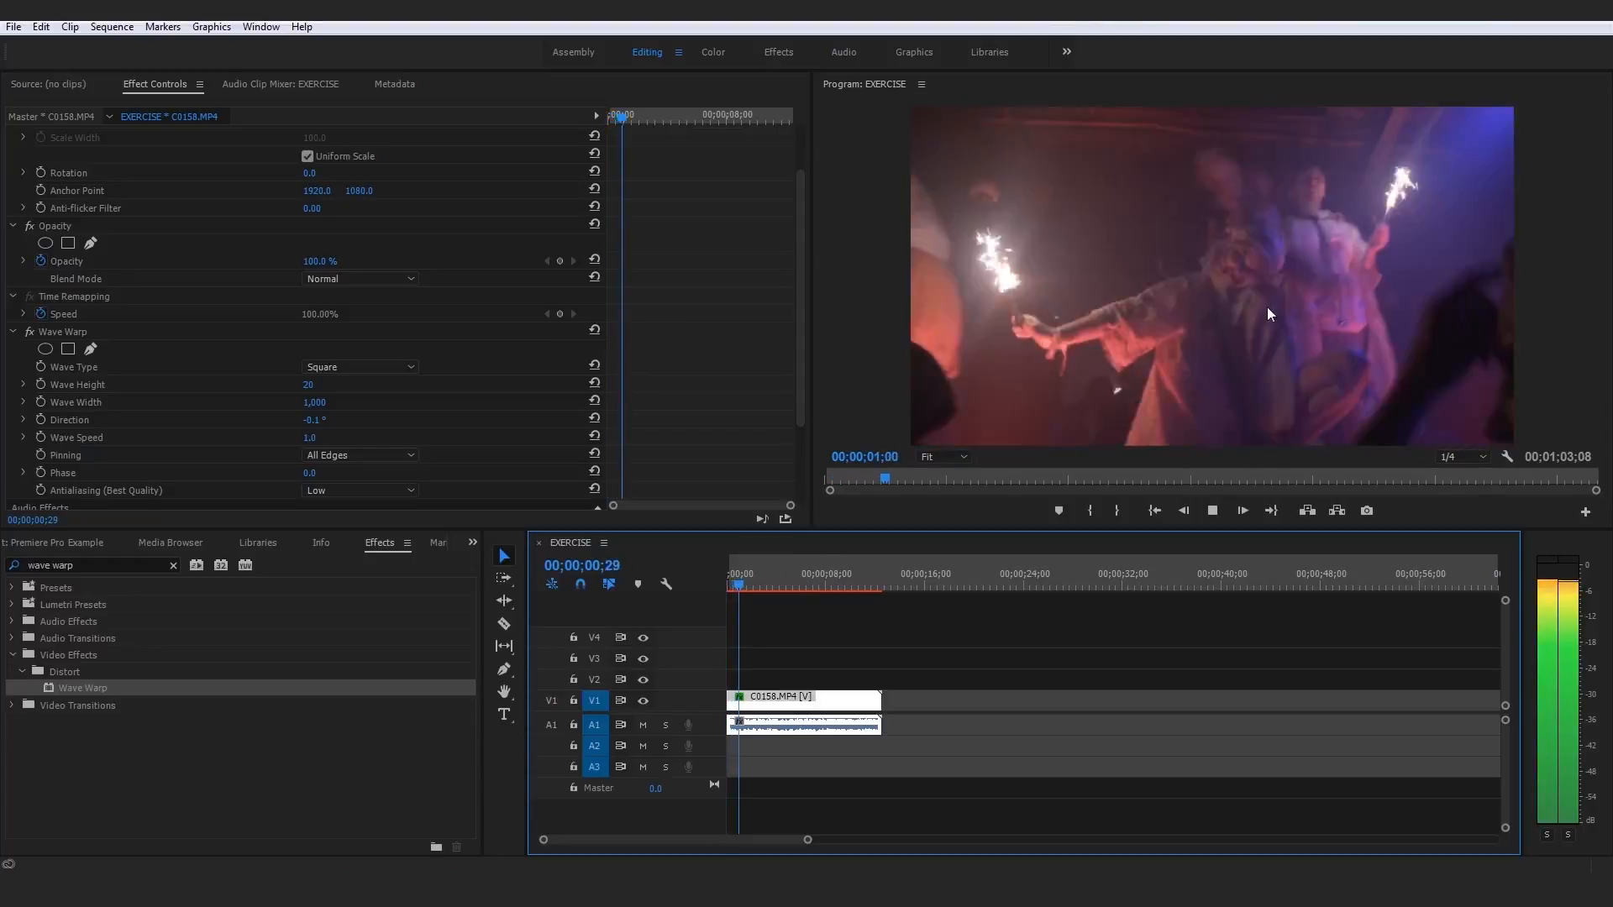
{"action": "key", "text": "space"}
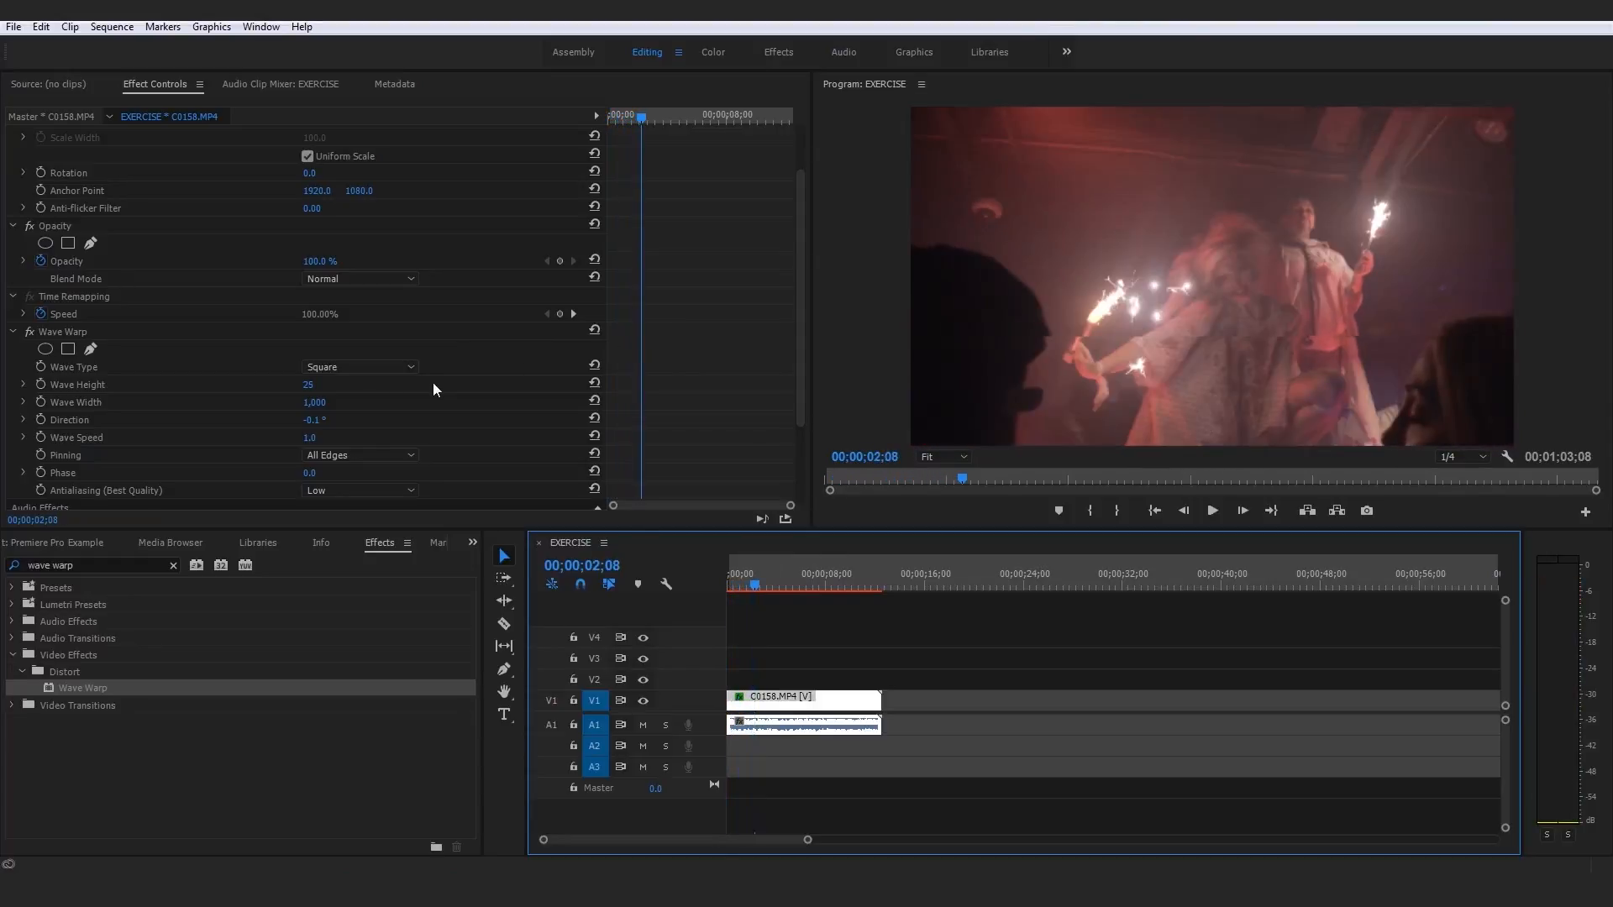
{"action": "left_click_drag", "start_coordinate": [316, 388], "coordinate": [398, 404]}
Find the Noise effect by searching "noise" and apply it to the C0158.MP4 clip on V1
{"action": "left_click", "coordinate": [92, 566]}
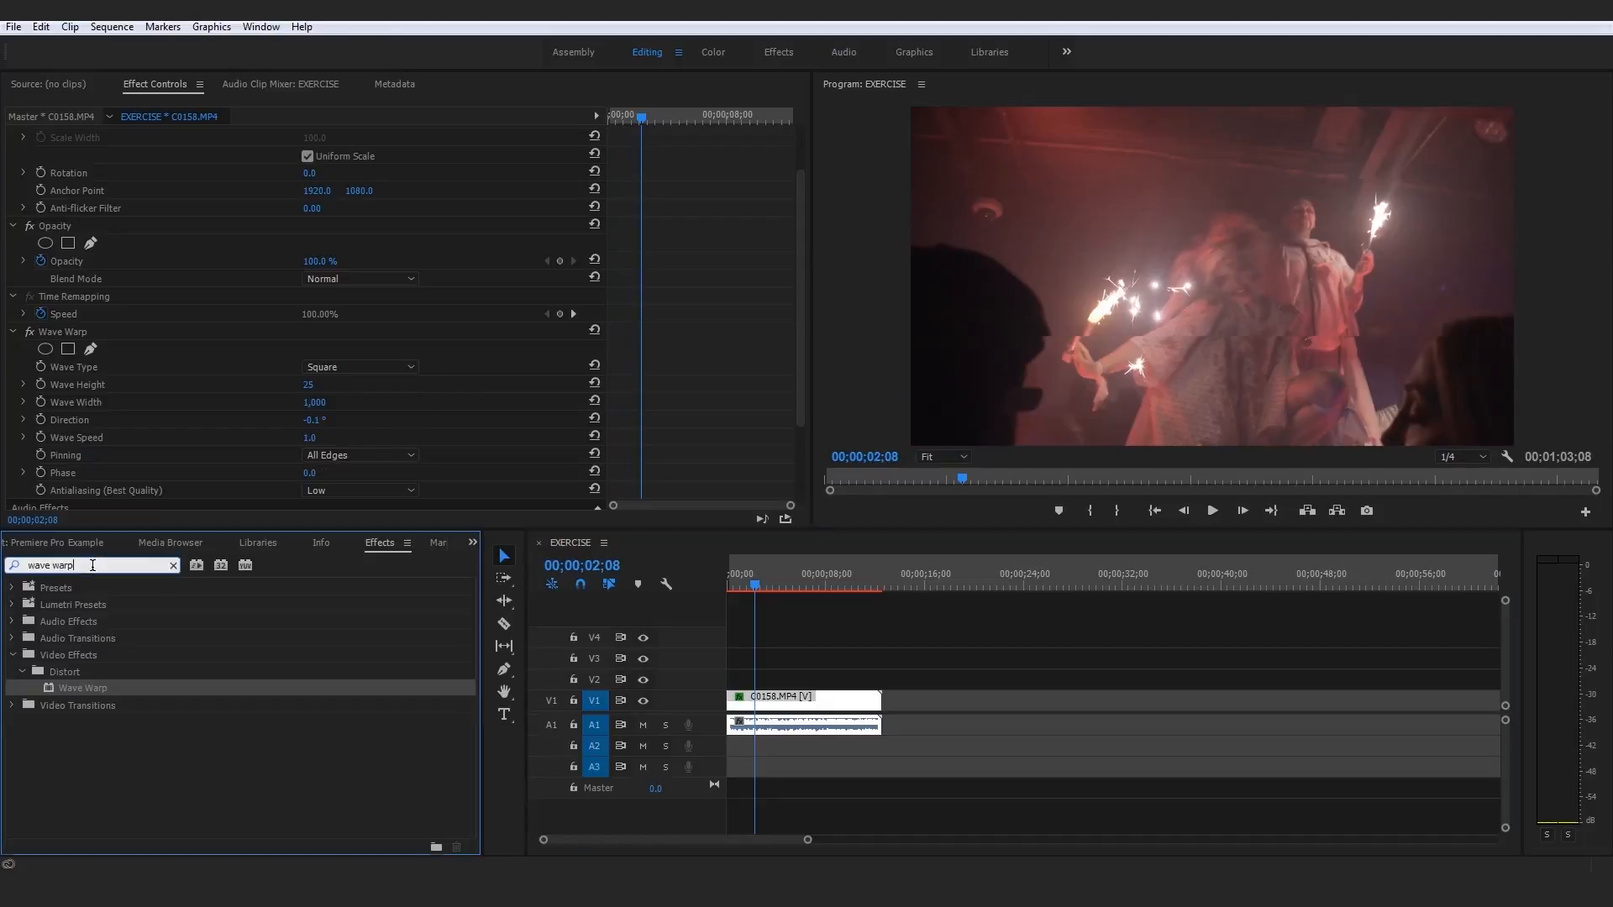
{"action": "type", "text": "nois"}
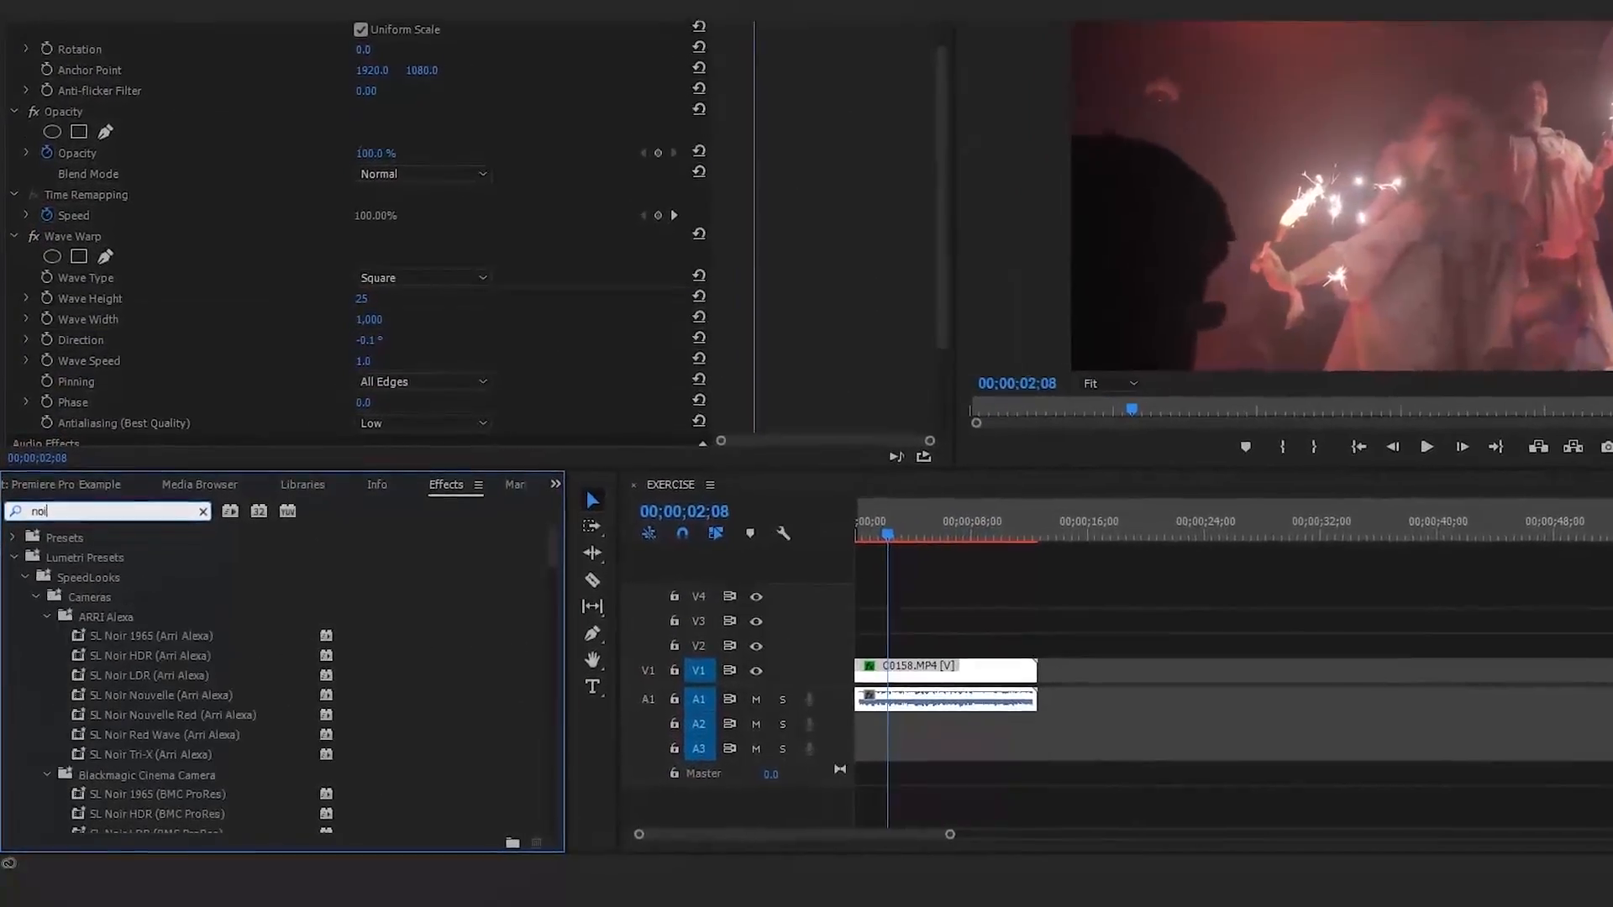
{"action": "type", "text": "e"}
{"action": "scroll", "coordinate": [378, 588], "scroll_direction": "down", "scroll_amount": 2}
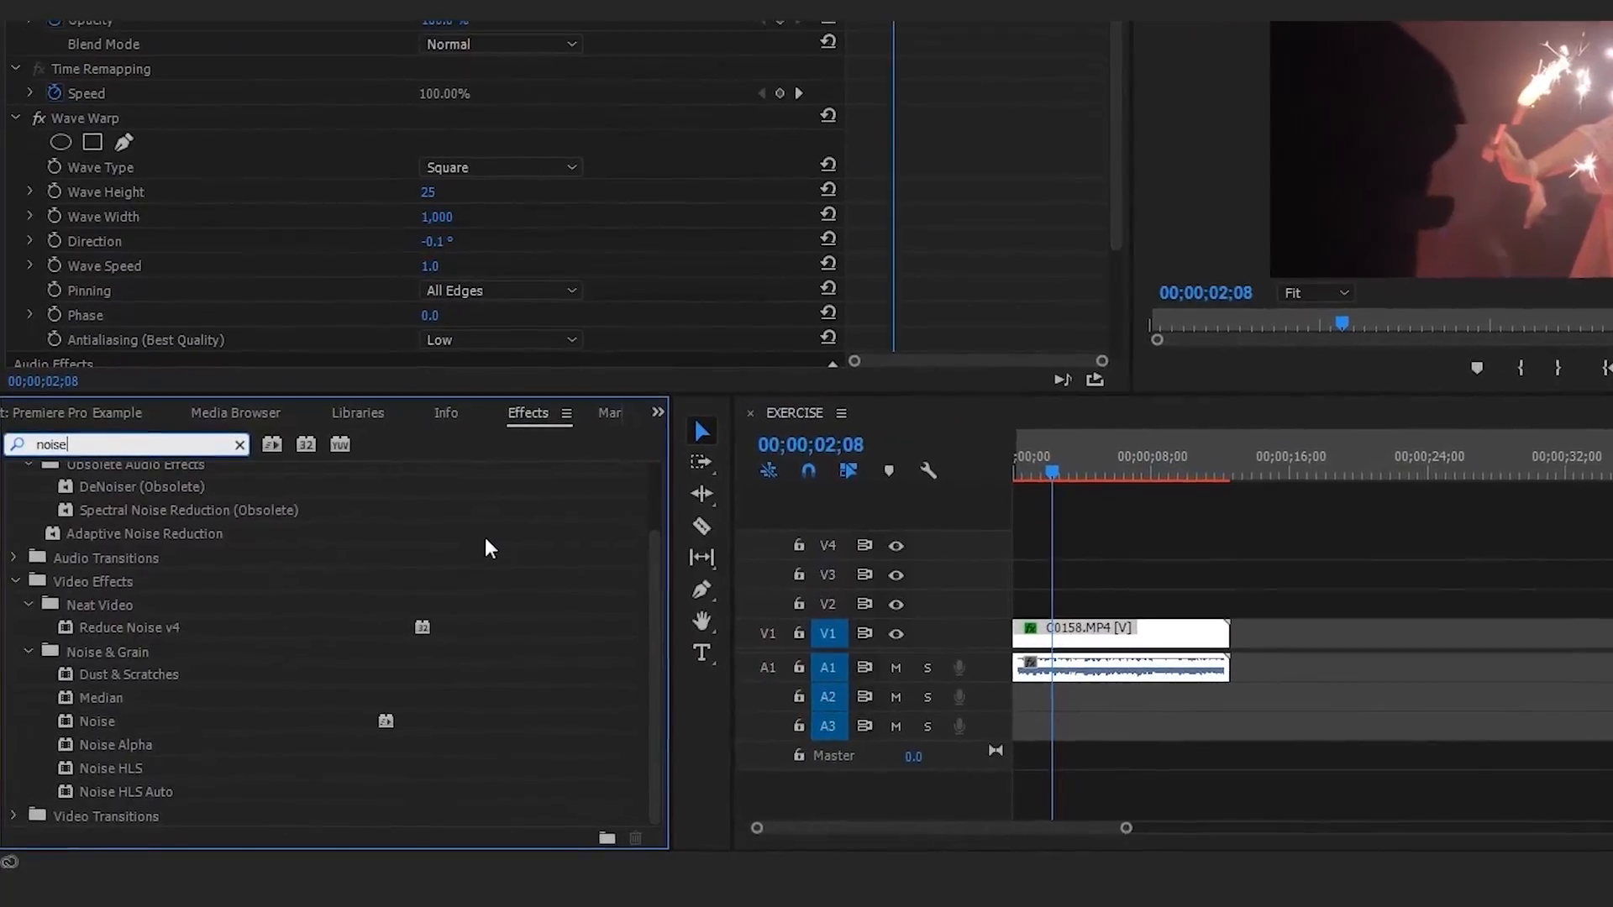
{"action": "left_click", "coordinate": [120, 652]}
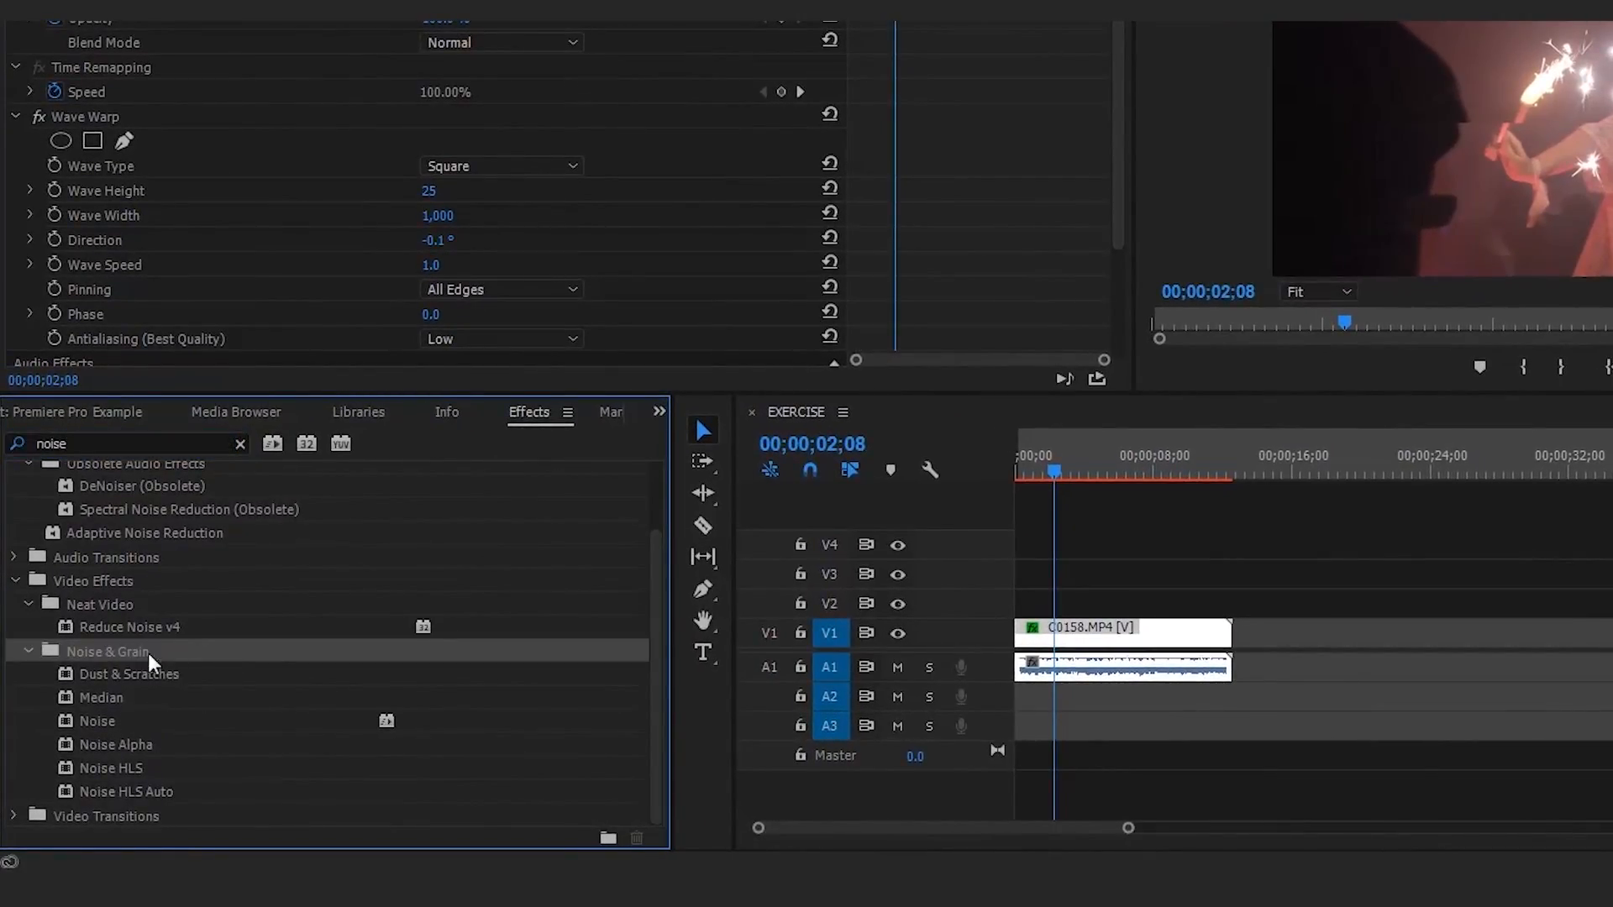
{"action": "left_click", "coordinate": [68, 720]}
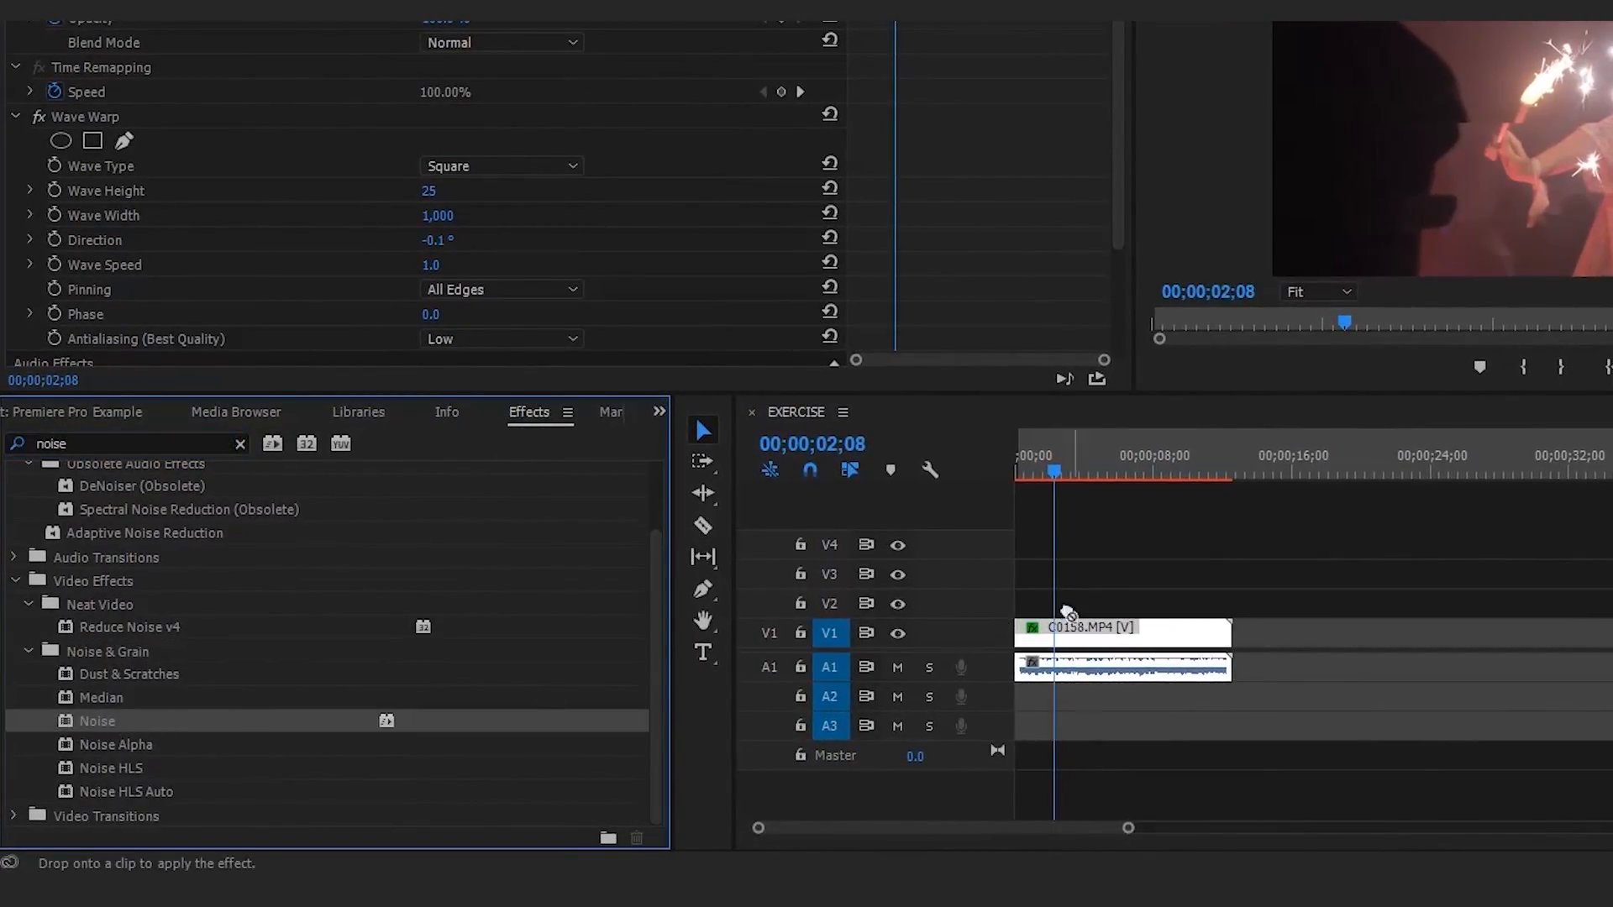
Set the Noise effect's Amount of Noise to 20%
{"action": "scroll", "coordinate": [974, 252], "scroll_direction": "down", "scroll_amount": 5}
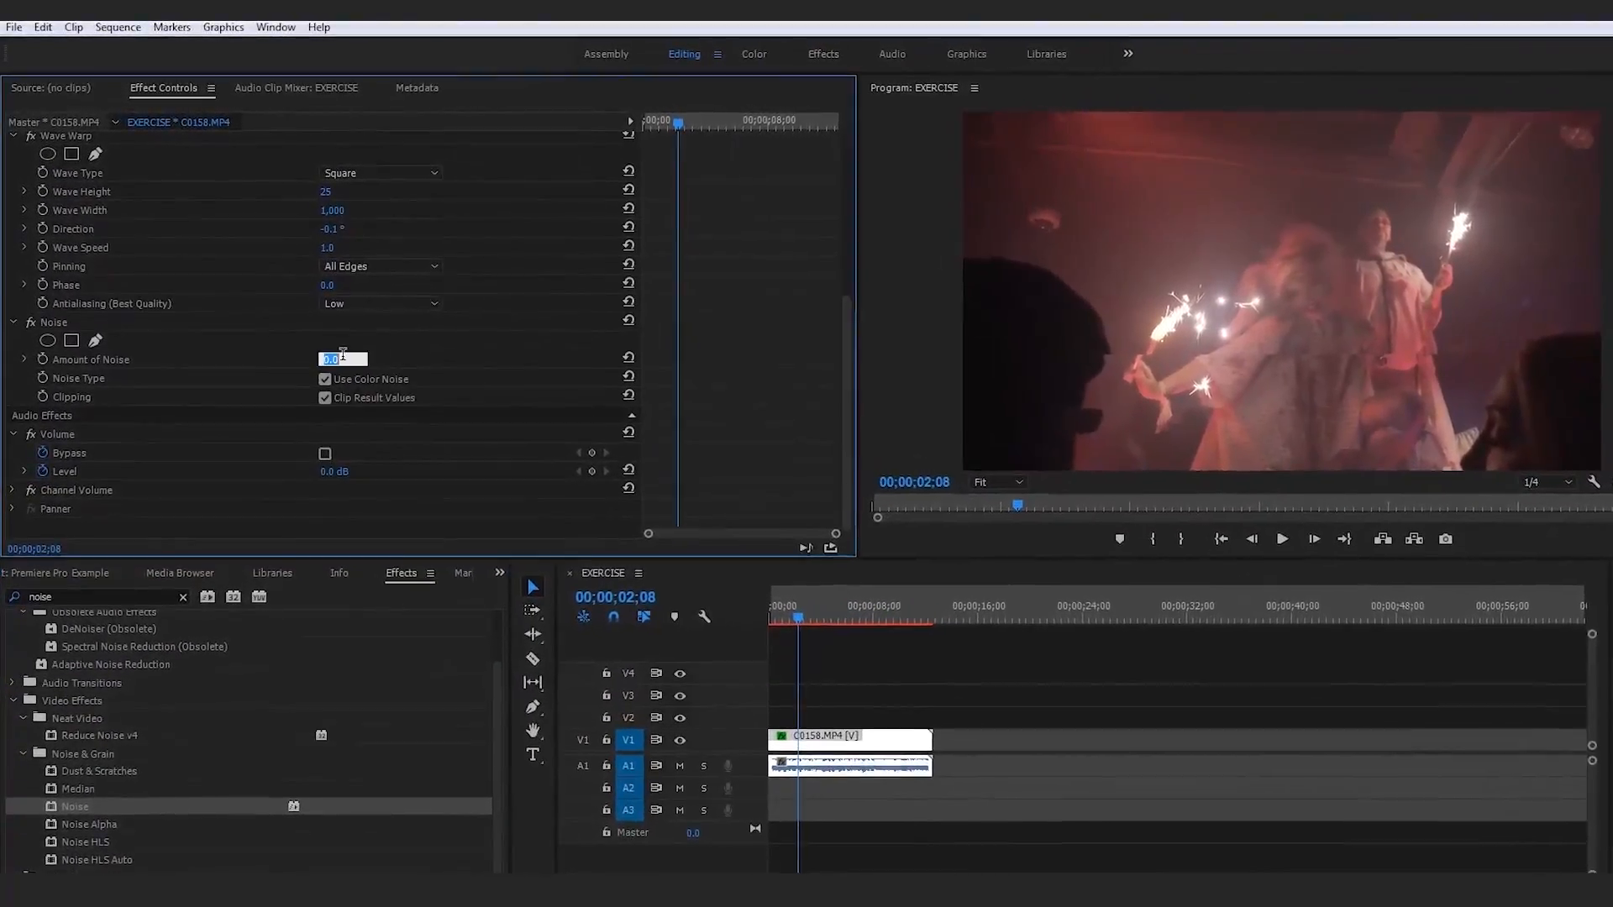
{"action": "type", "text": "20"}
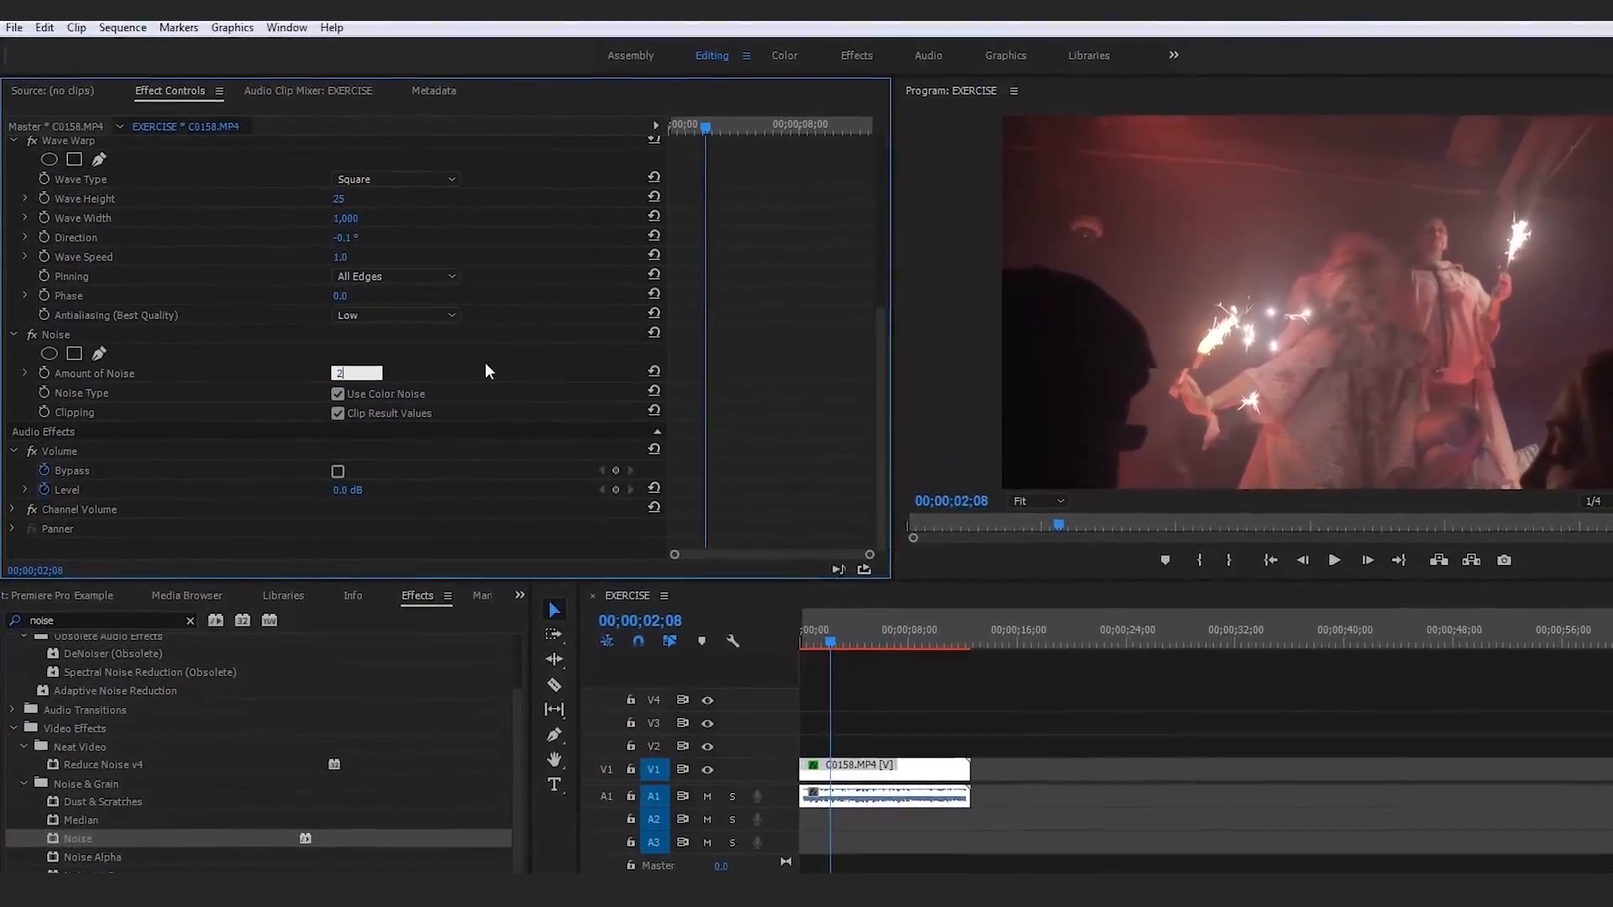
{"action": "key", "text": "Return"}
Play the clip repeatedly from the start to examine the added grain together with the wave distortion
{"action": "left_click", "coordinate": [824, 662]}
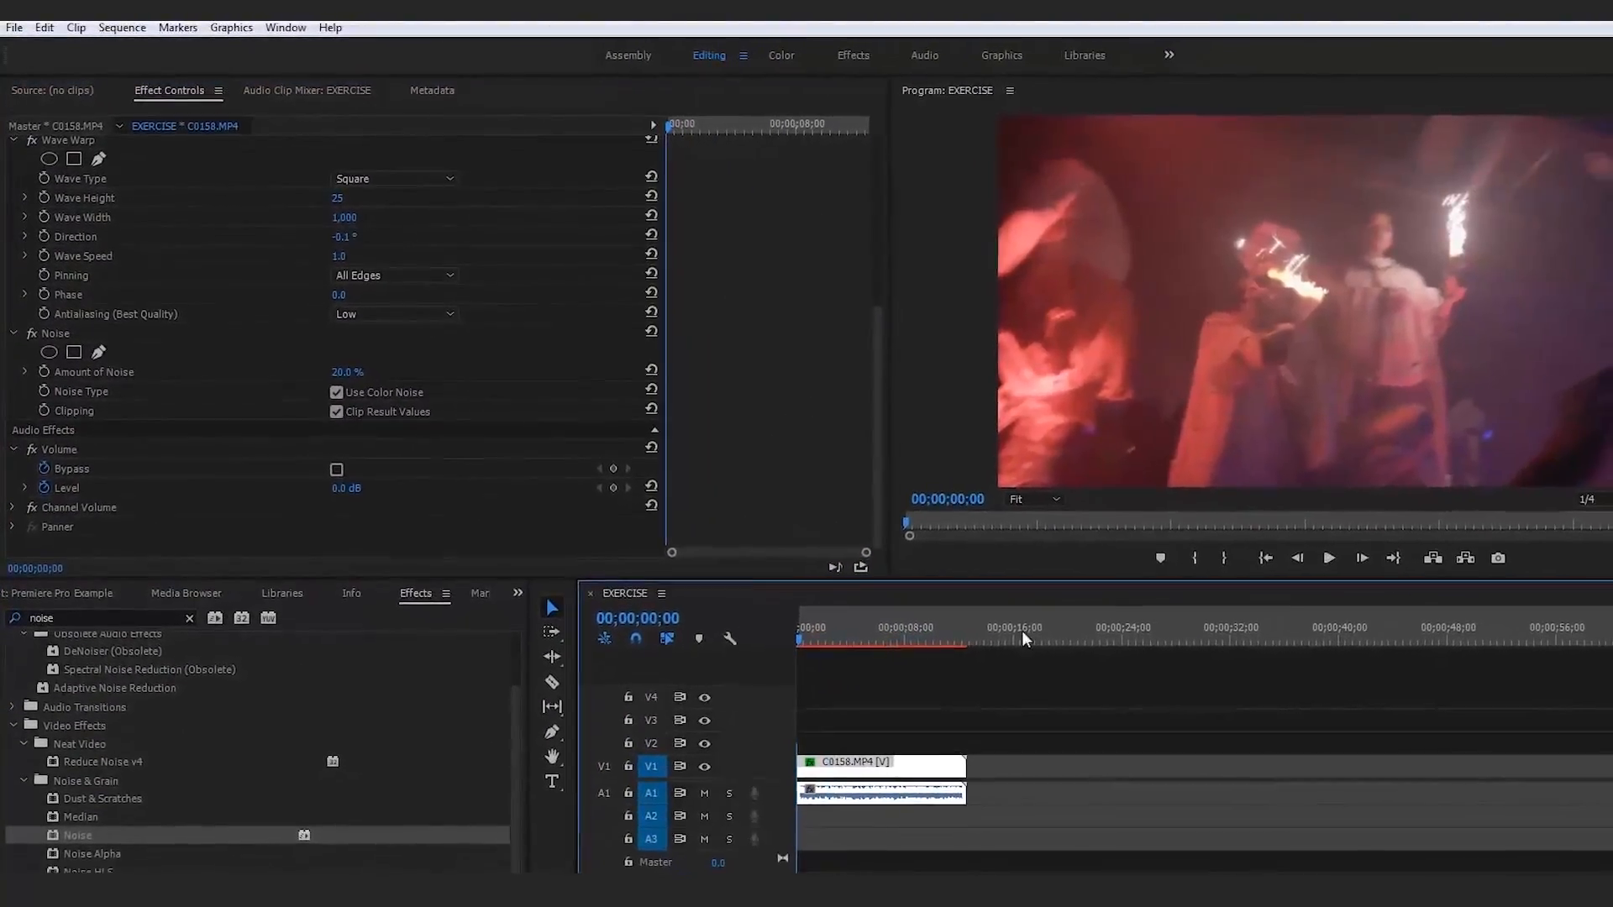
{"action": "key", "text": "space"}
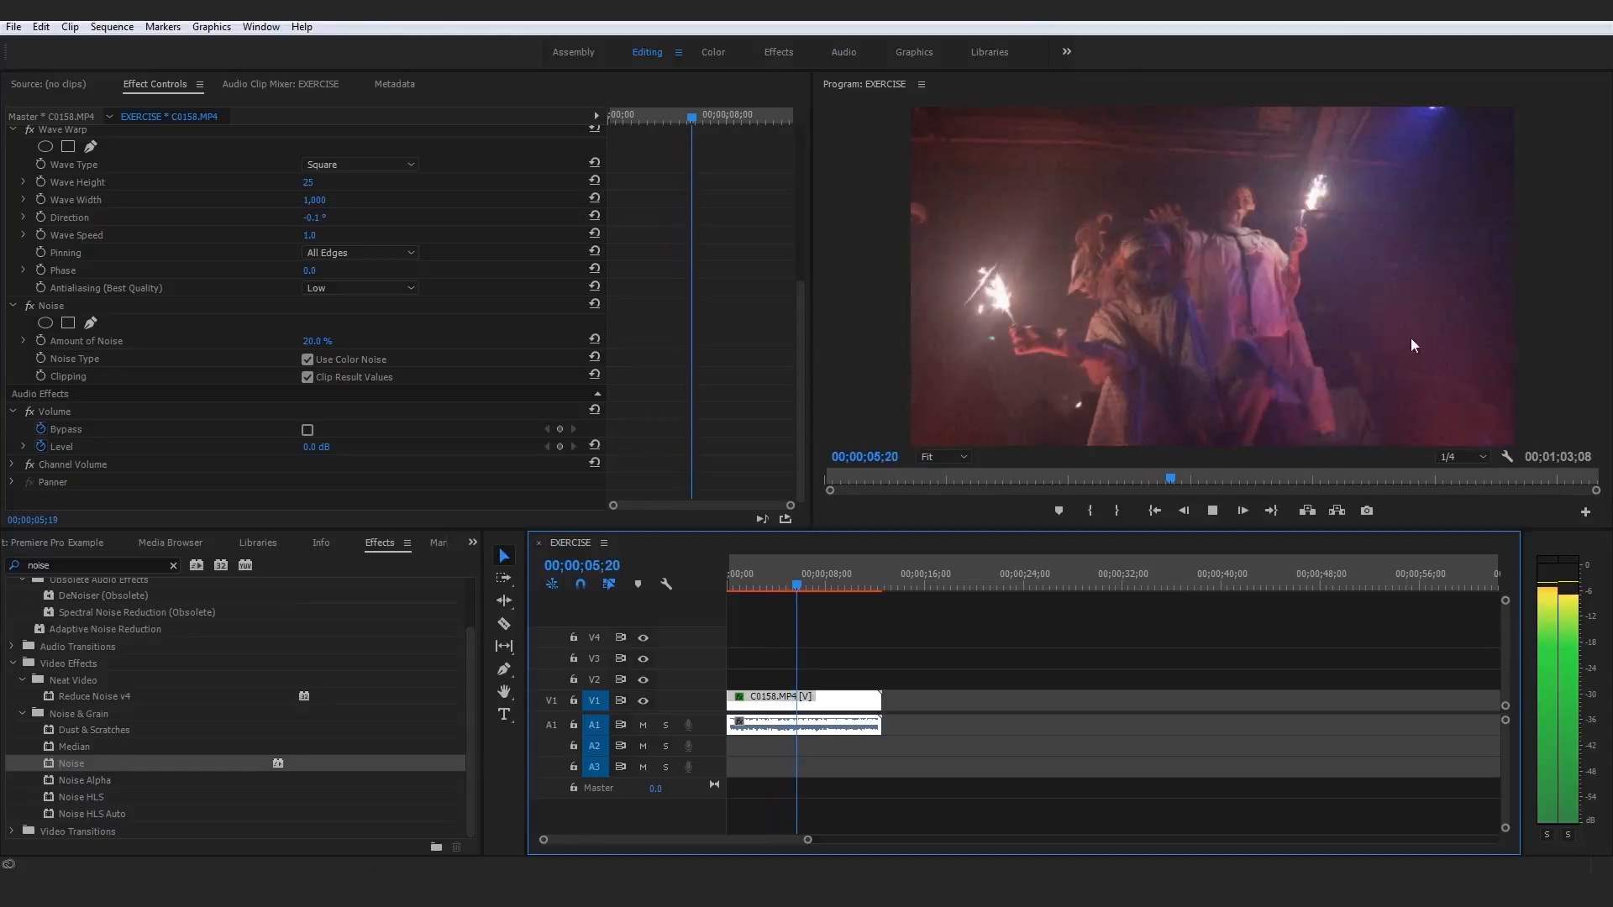
{"action": "left_click_drag", "start_coordinate": [763, 587], "coordinate": [699, 591]}
{"action": "left_click", "coordinate": [925, 619]}
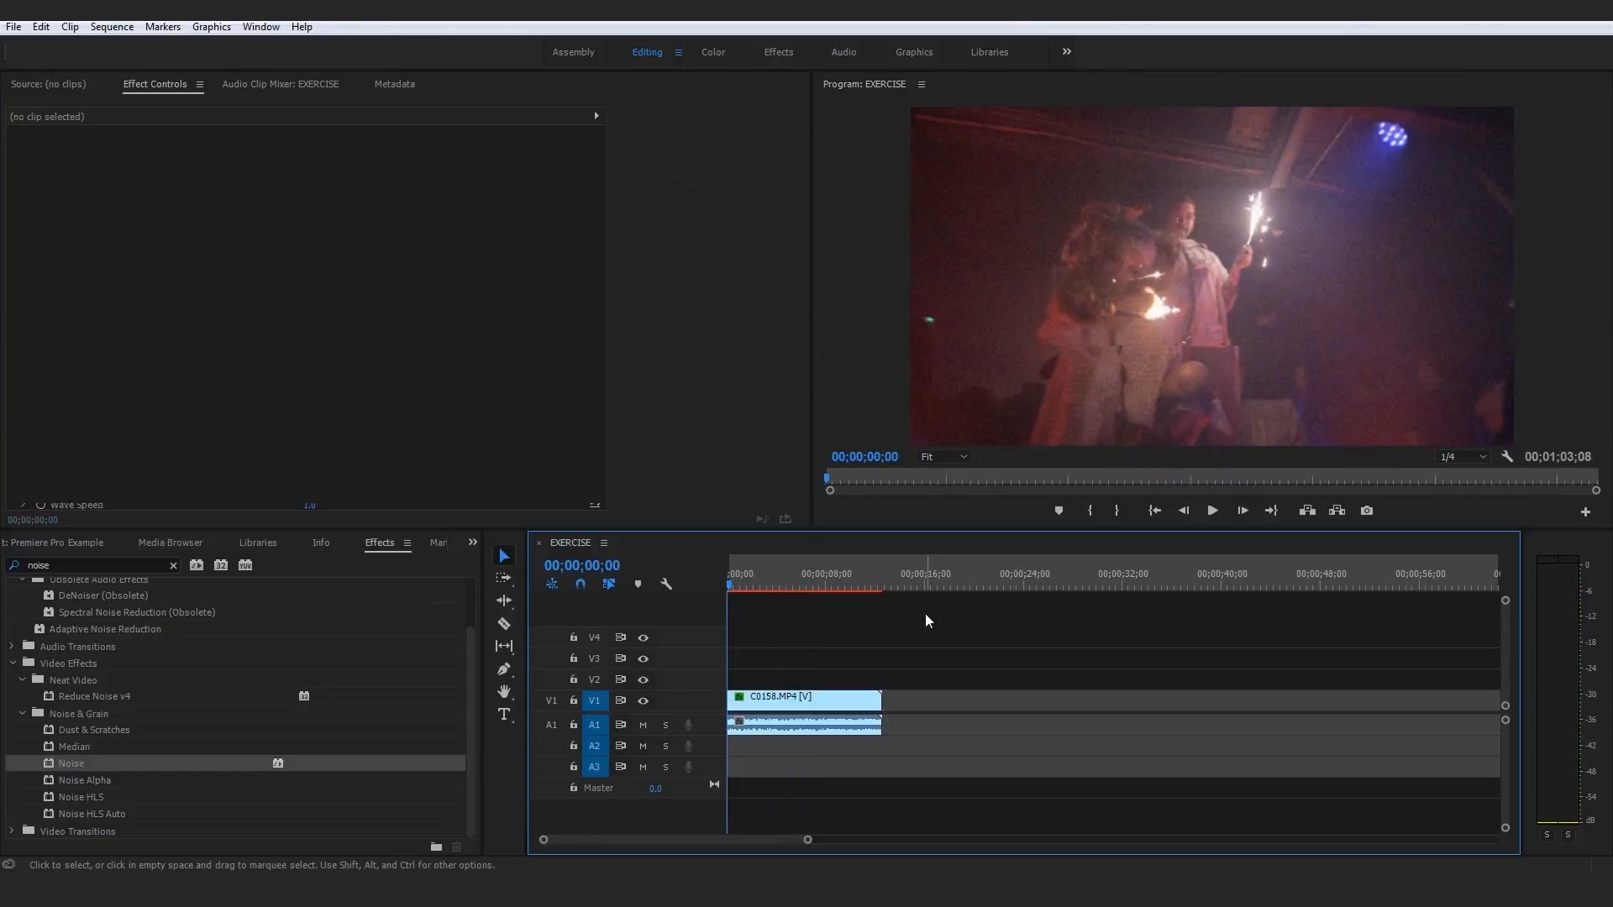
{"action": "key", "text": "space"}
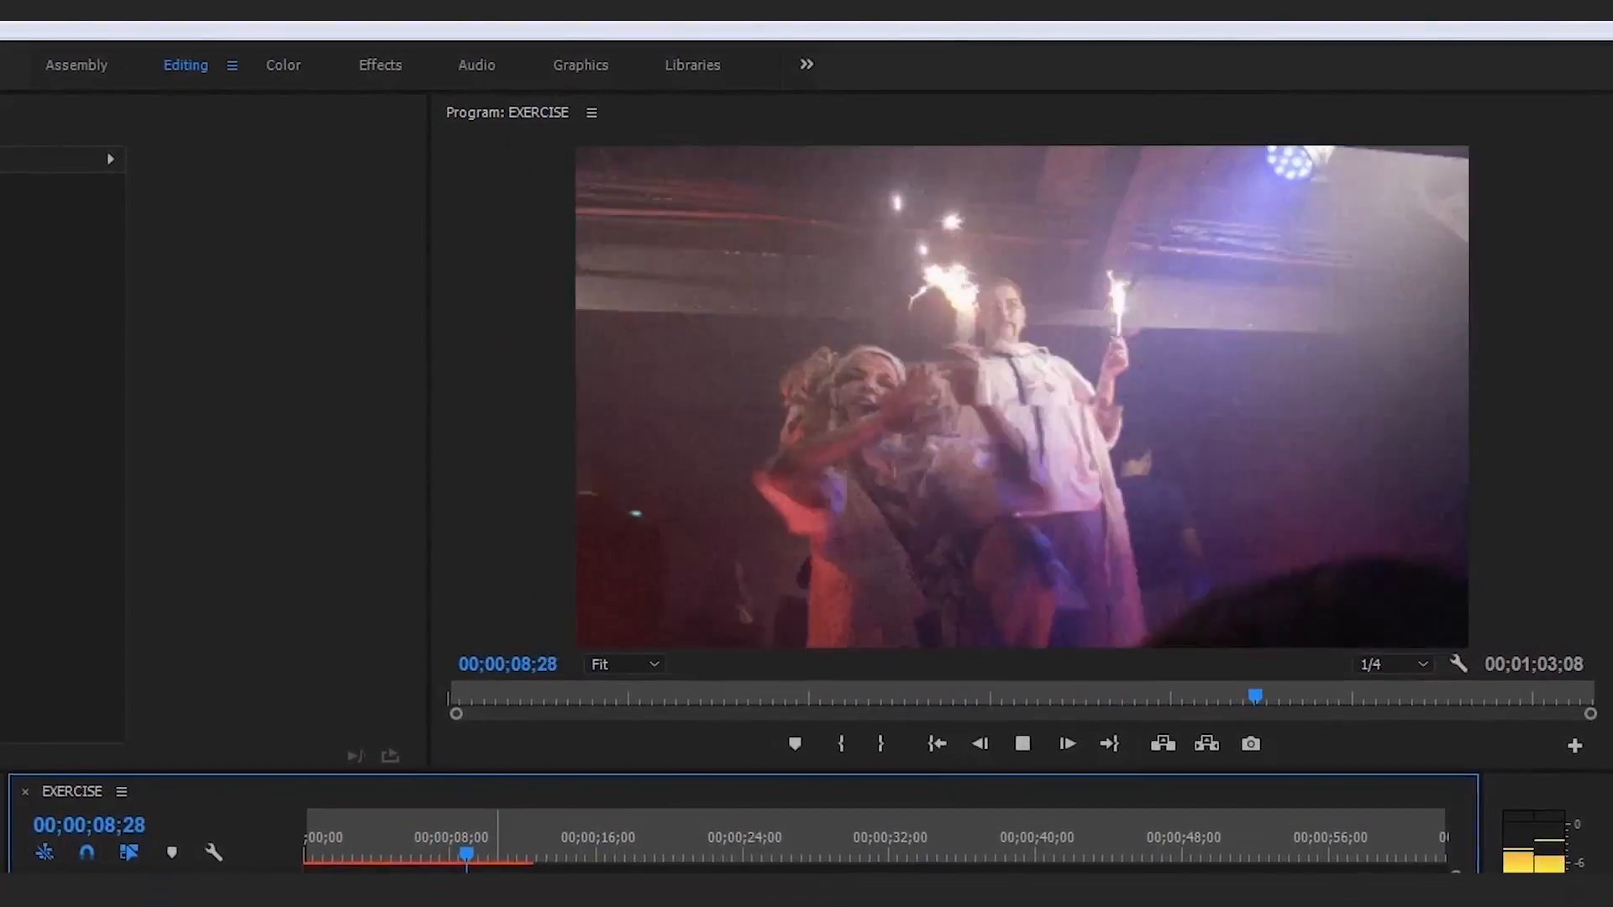
{"action": "key", "text": "space"}
{"action": "left_click_drag", "start_coordinate": [516, 821], "coordinate": [513, 820]}
{"action": "left_click_drag", "start_coordinate": [660, 709], "coordinate": [606, 725]}
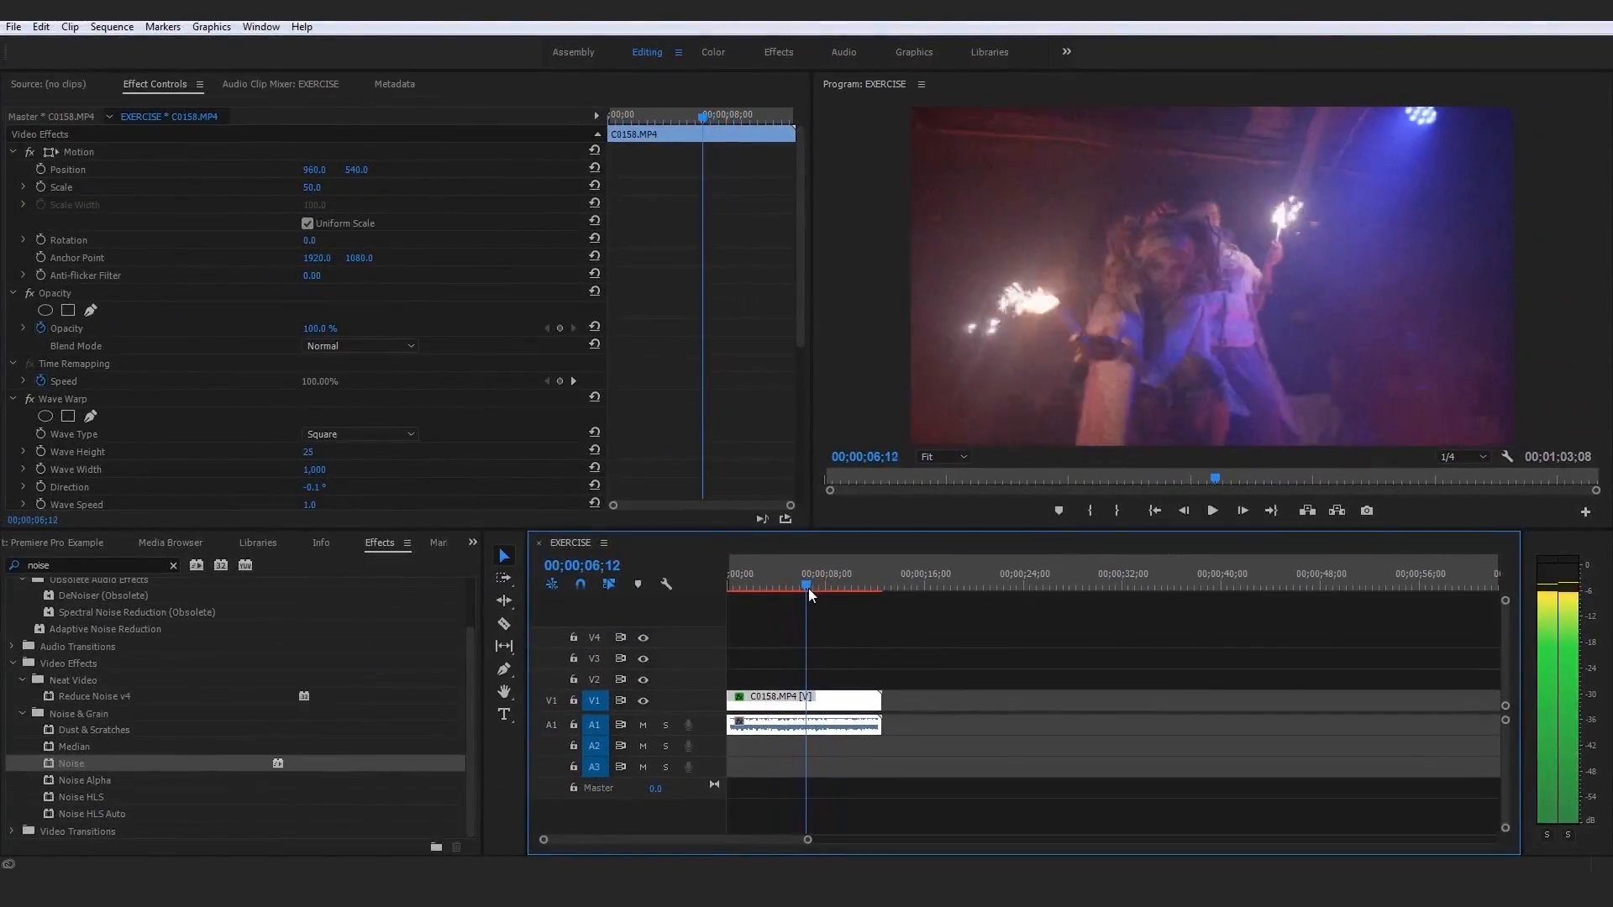
{"action": "left_click_drag", "start_coordinate": [796, 592], "coordinate": [706, 593]}
{"action": "left_click", "coordinate": [984, 601]}
{"action": "key", "text": "space"}
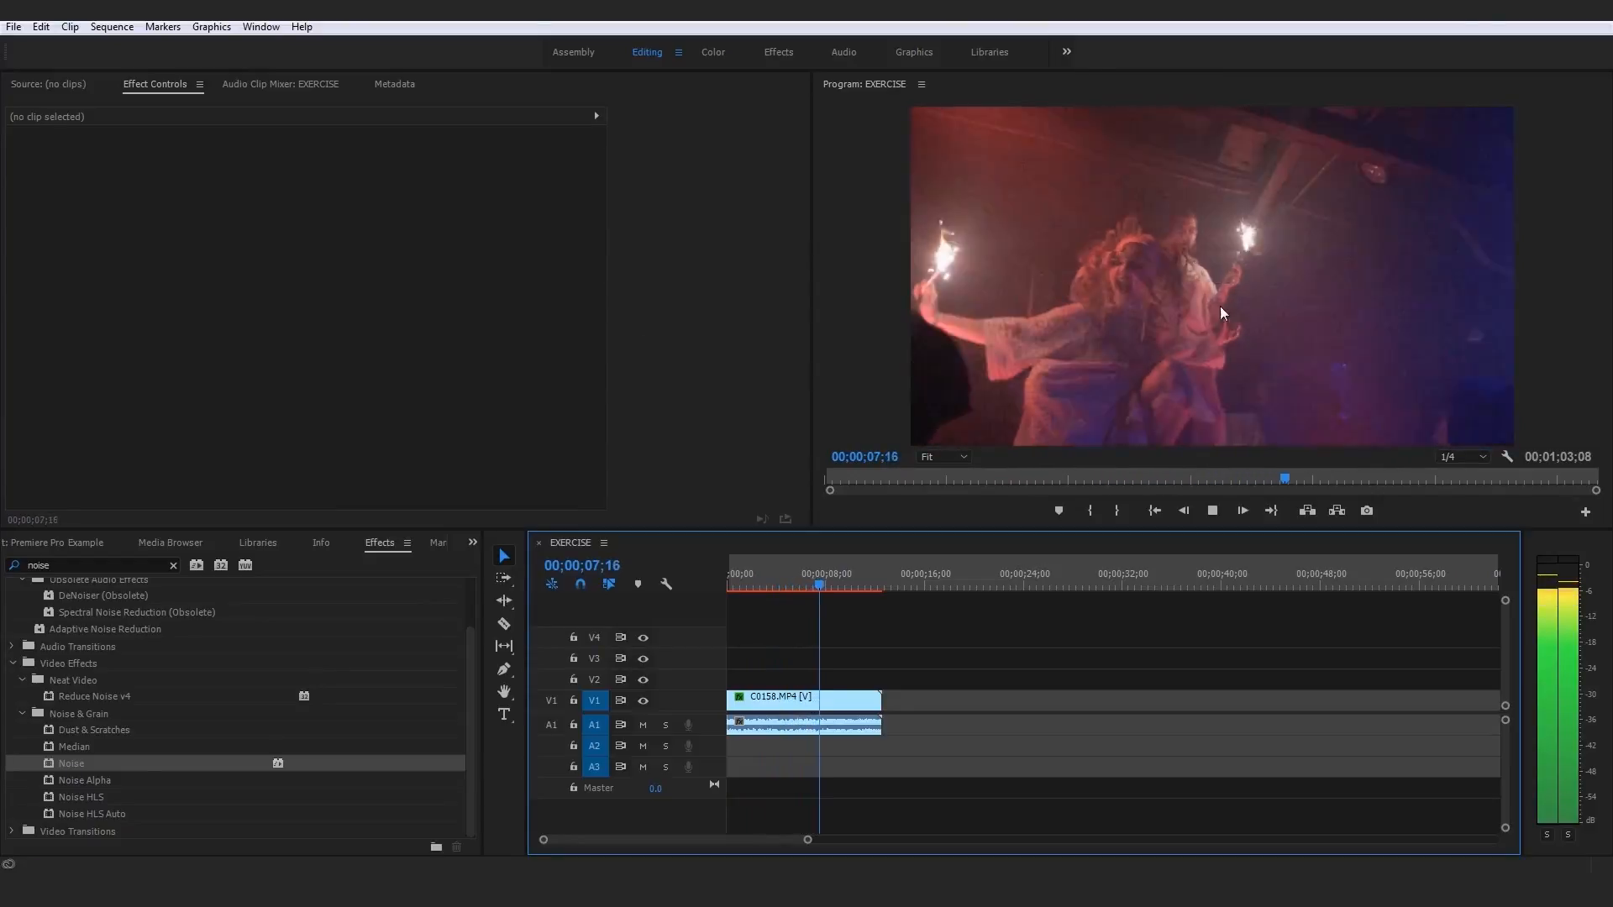
{"action": "key", "text": "space"}
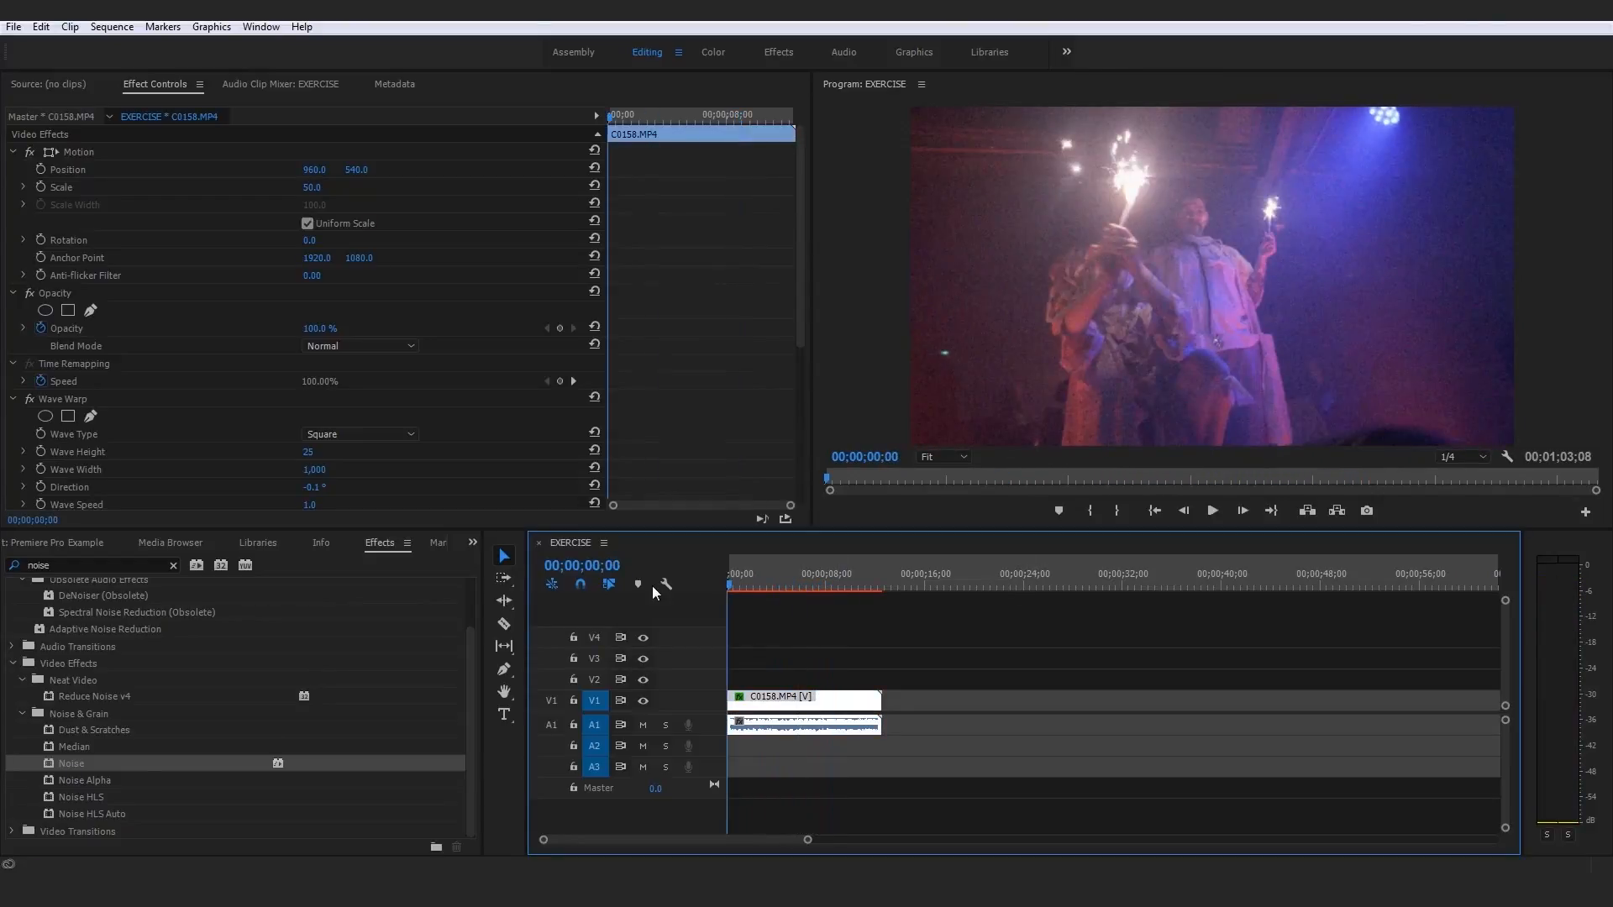
{"action": "left_click", "coordinate": [941, 598]}
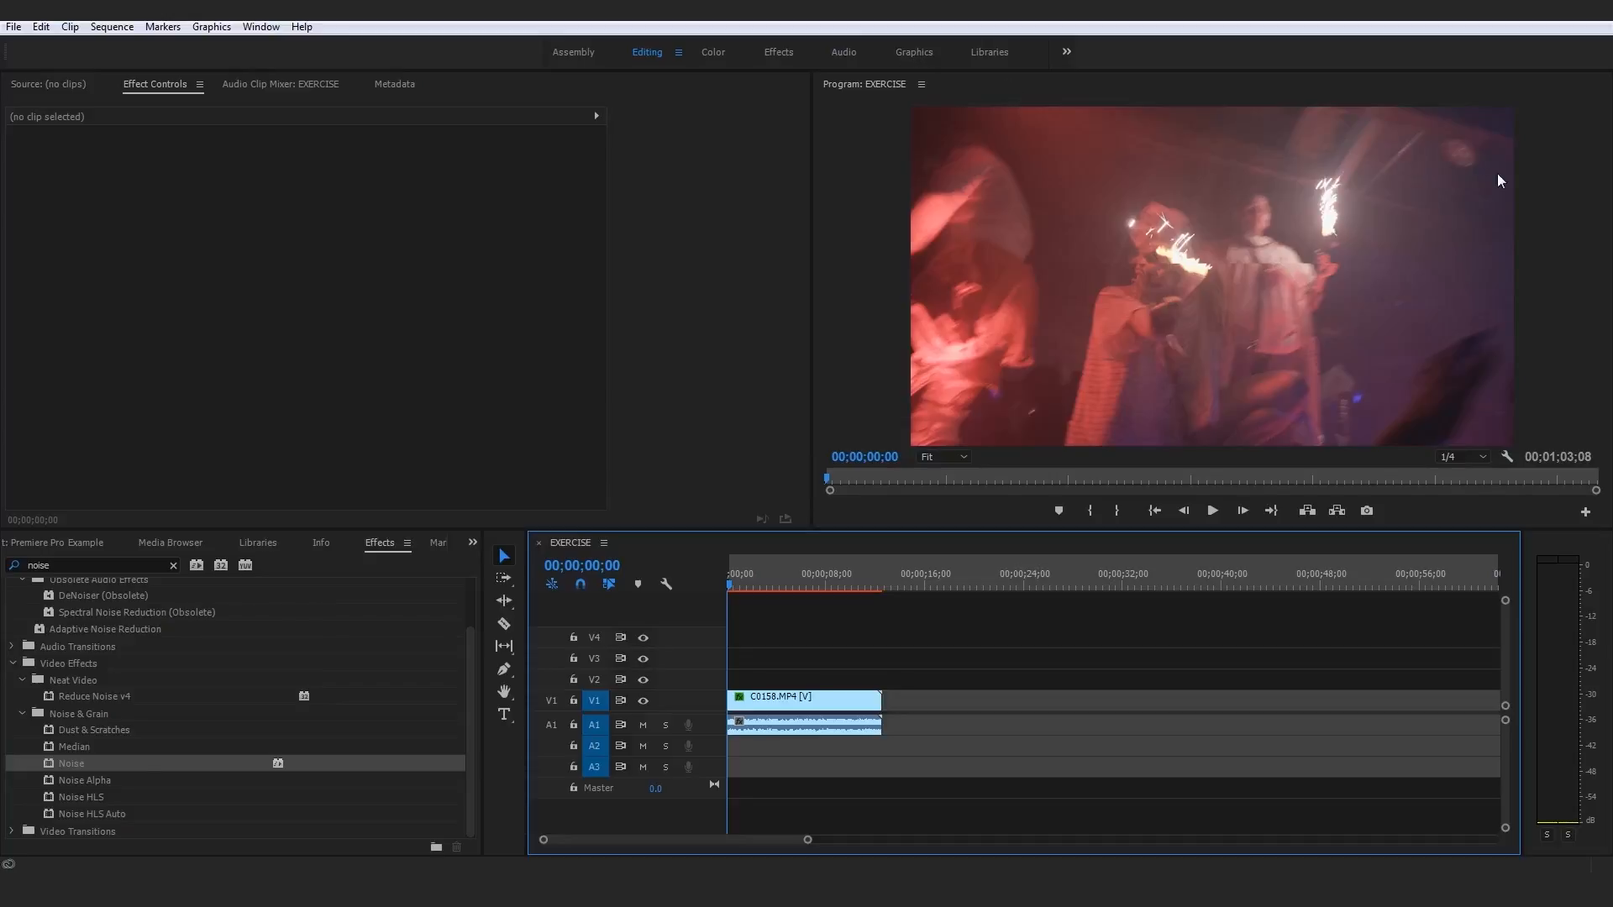
Switch to the Graphics workspace, place a Basic Title on V2 above the C0158.MP4 clip, and extend it to the clip's length
{"action": "left_click", "coordinate": [909, 55]}
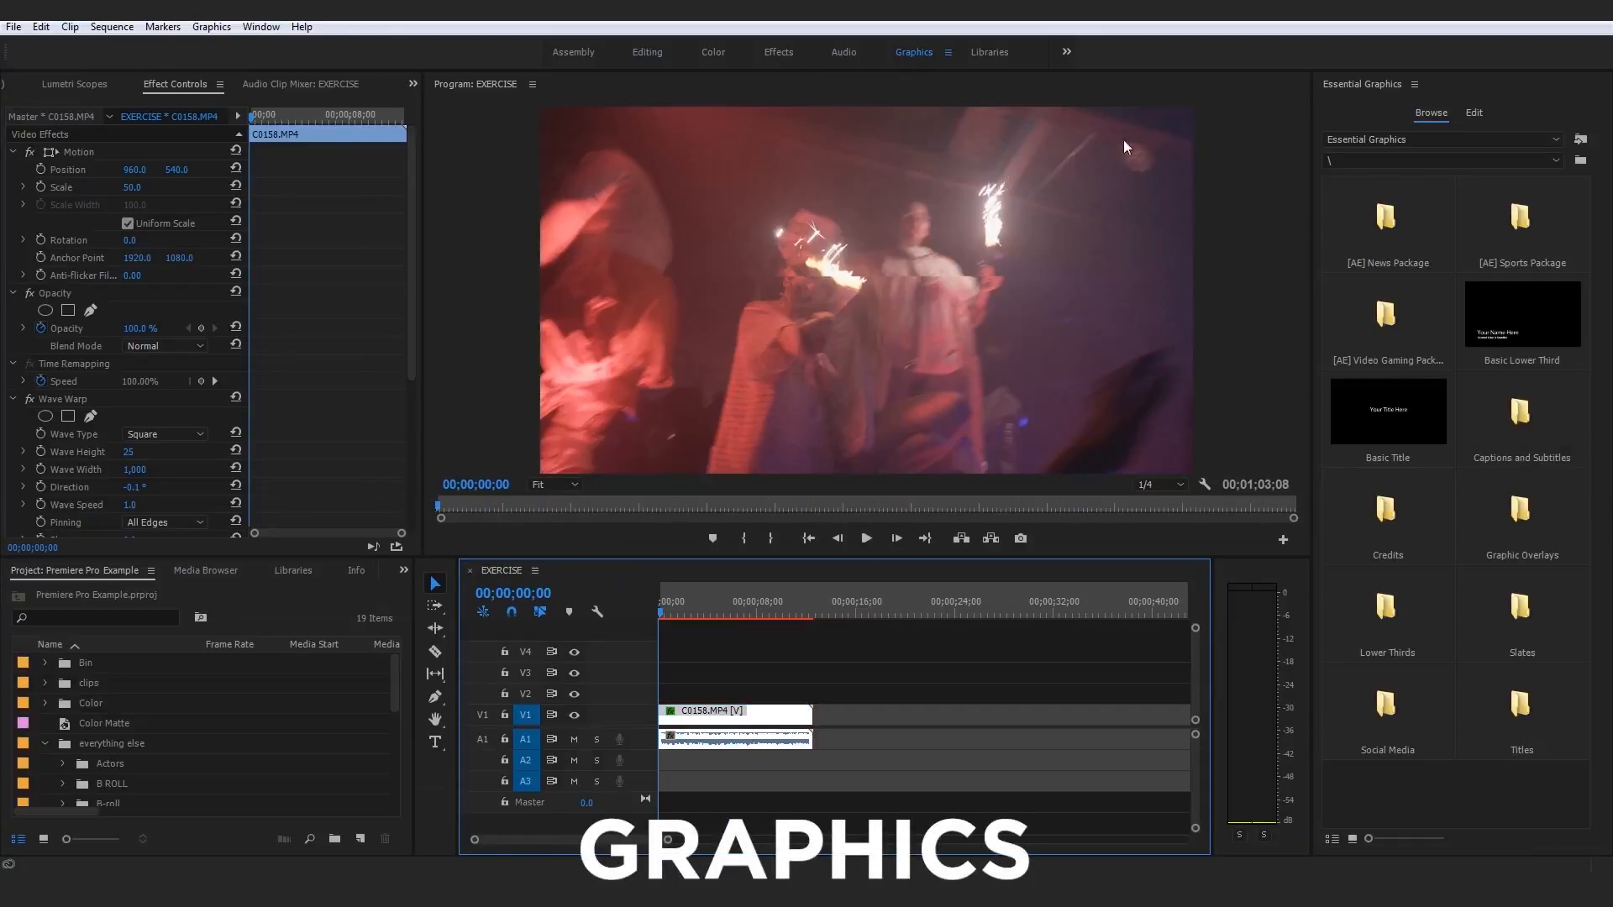
{"action": "left_click_drag", "start_coordinate": [1399, 410], "coordinate": [803, 691]}
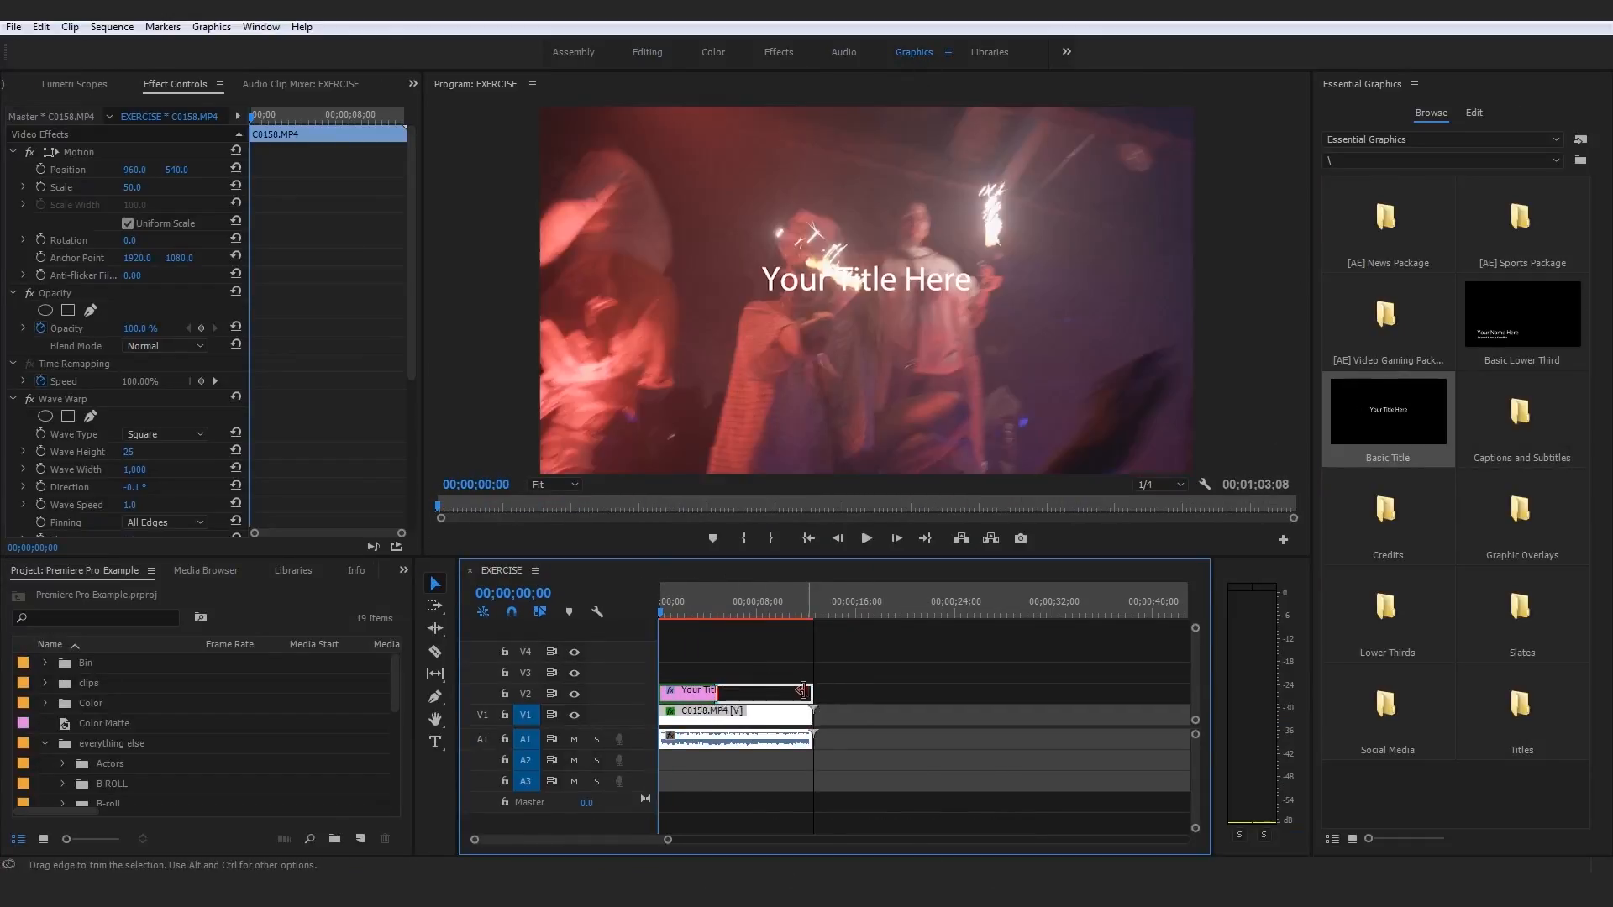
{"action": "left_click", "coordinate": [765, 698]}
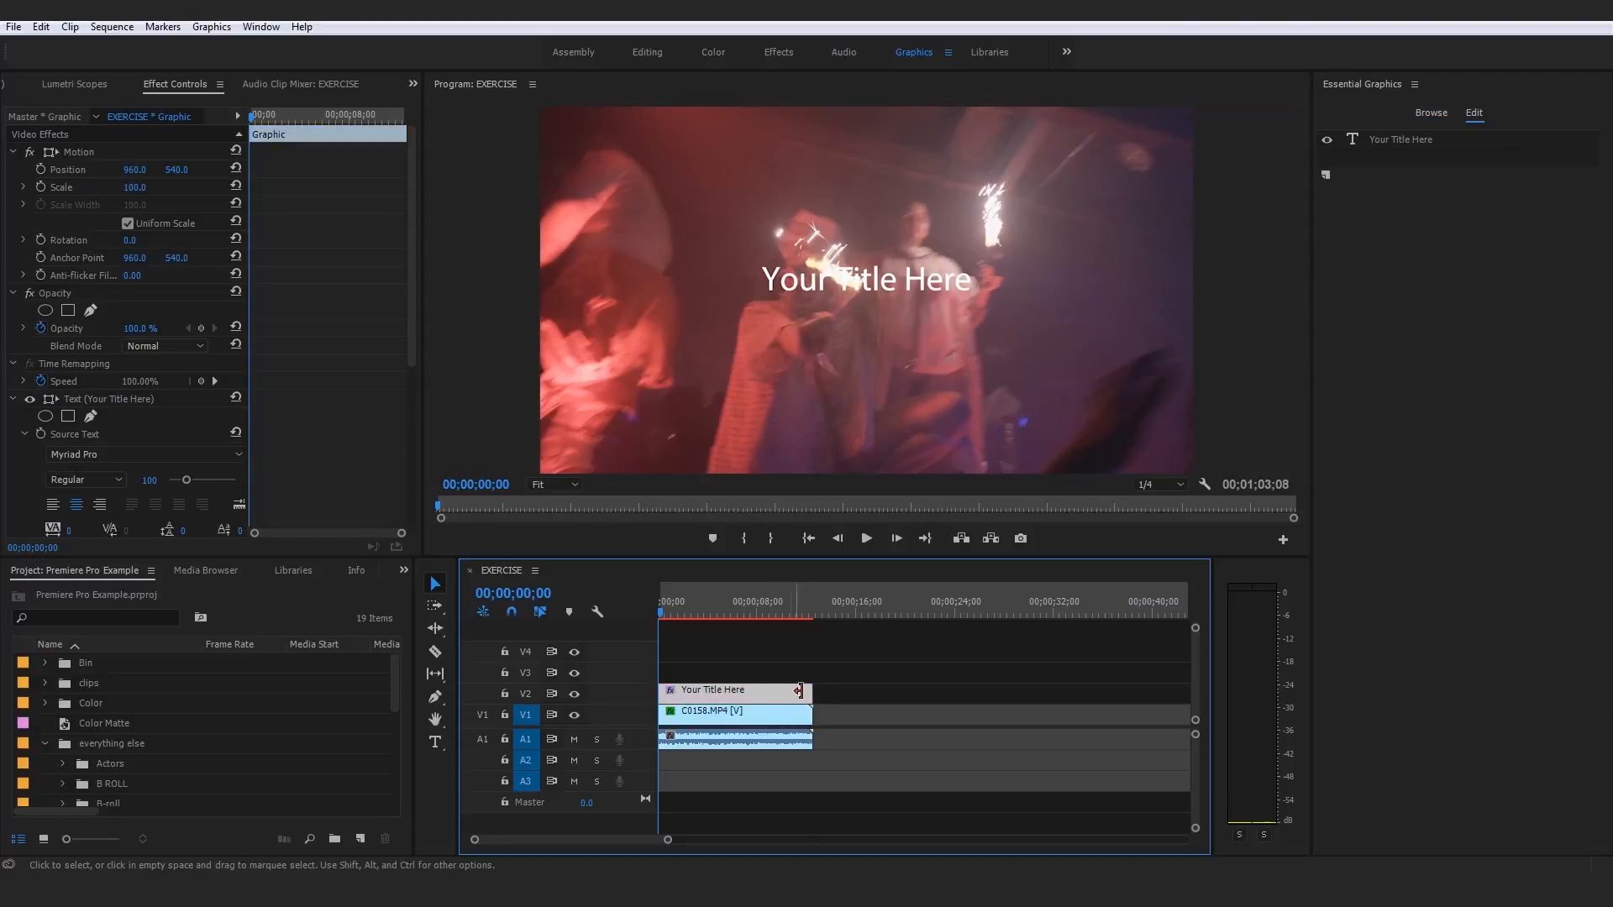
Replace the title's placeholder text with the date "4/17/18"
{"action": "key", "text": "t"}
{"action": "left_click", "coordinate": [912, 280]}
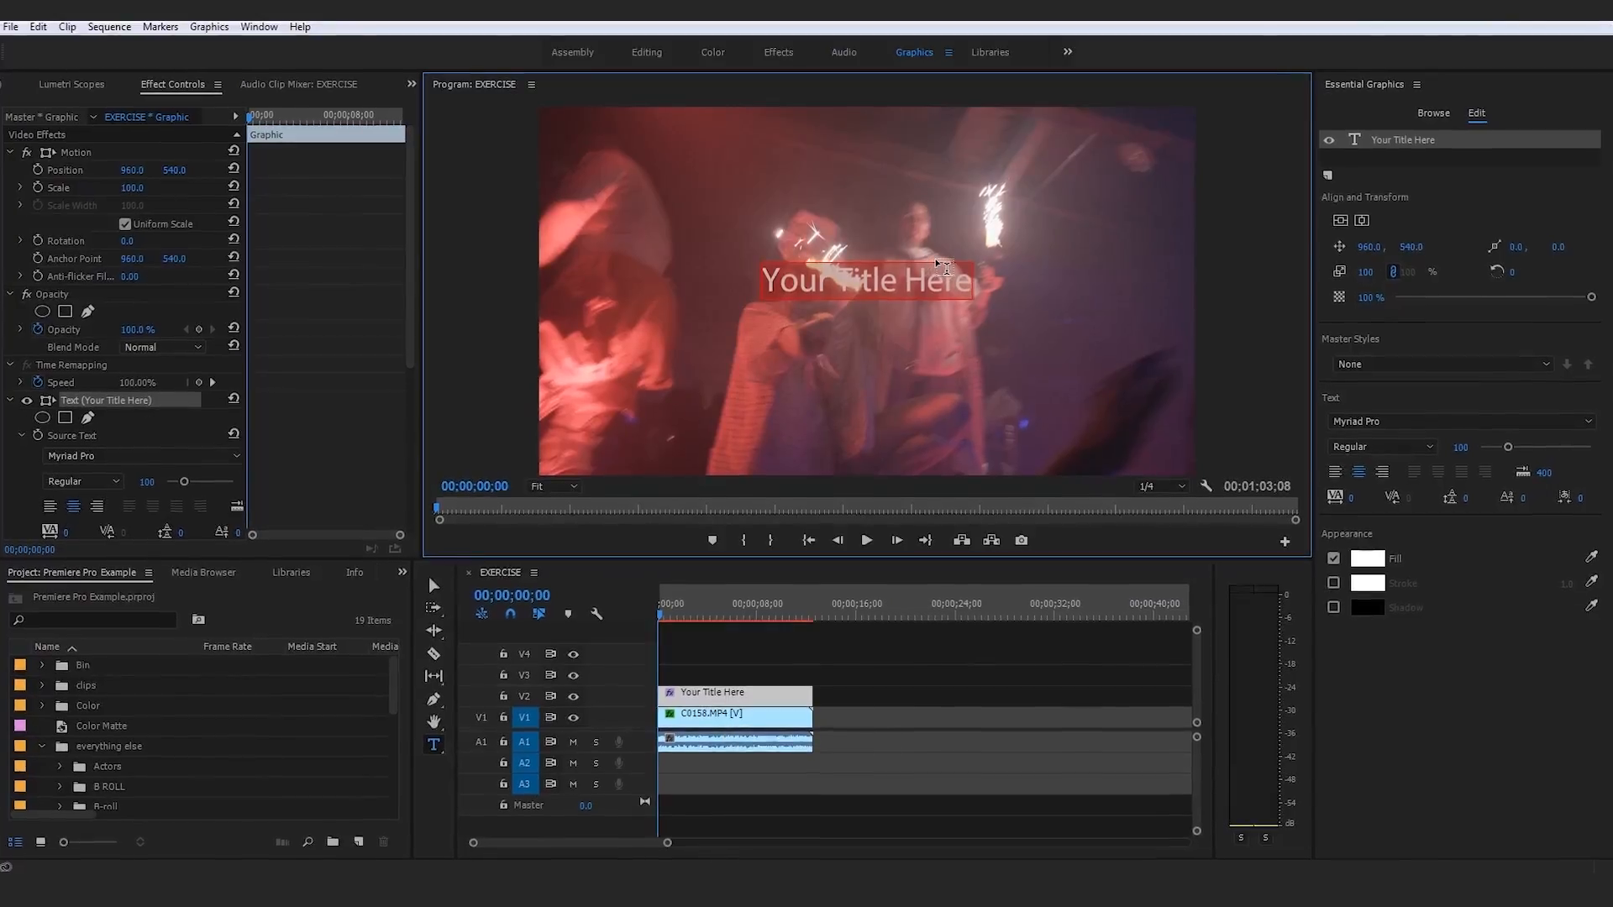
{"action": "key", "text": "BackSpace"}
{"action": "type", "text": "4/17/1"}
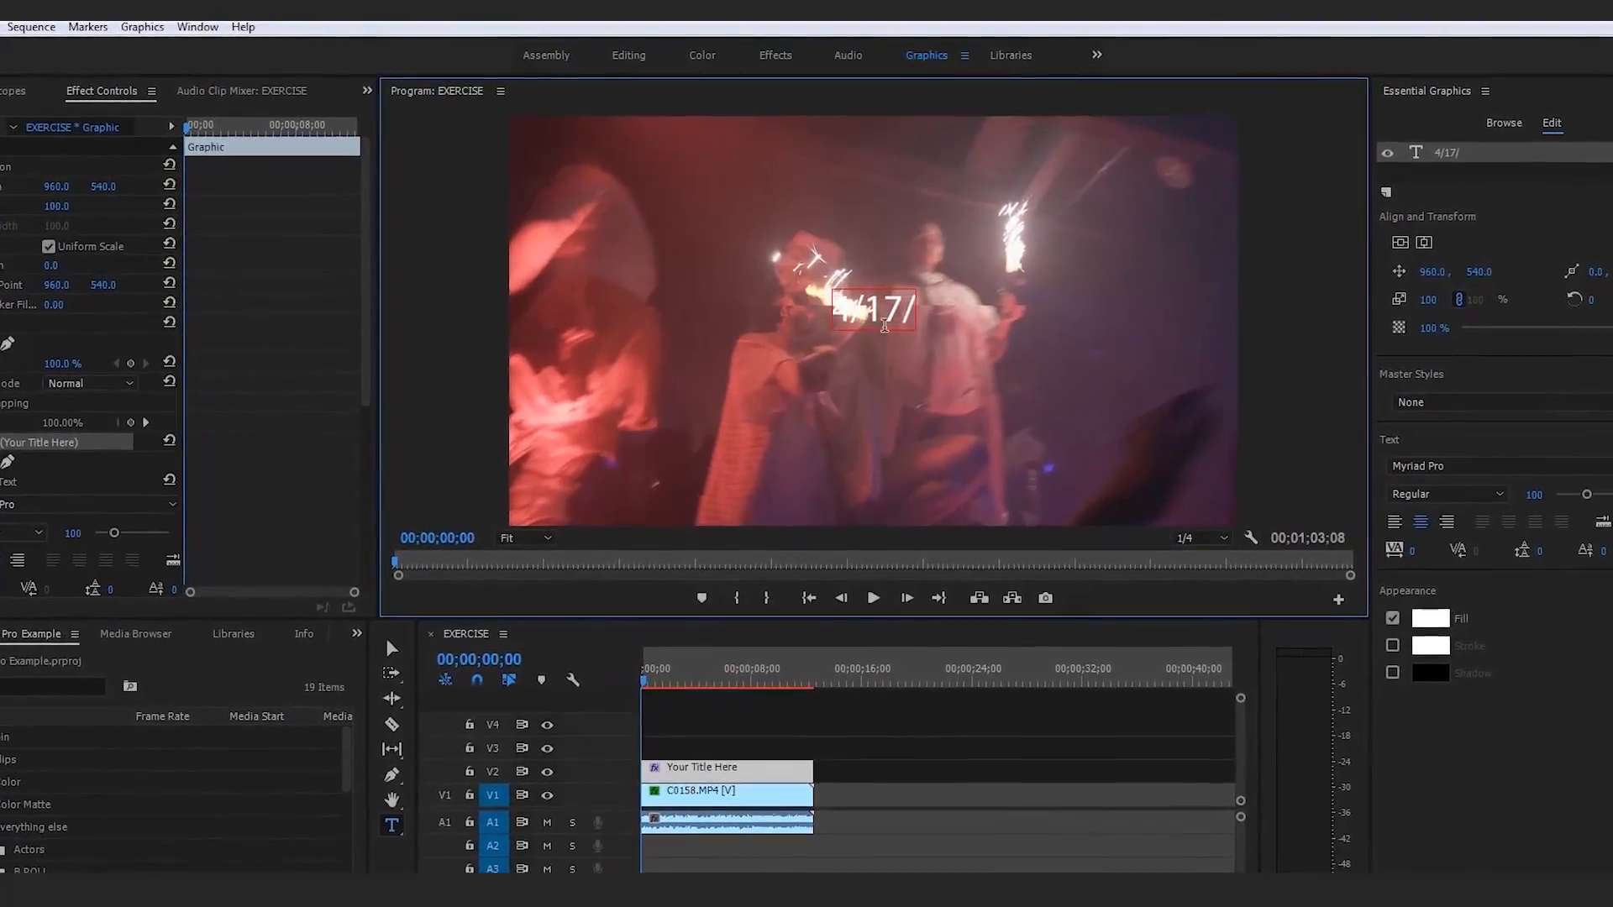
{"action": "type", "text": "8"}
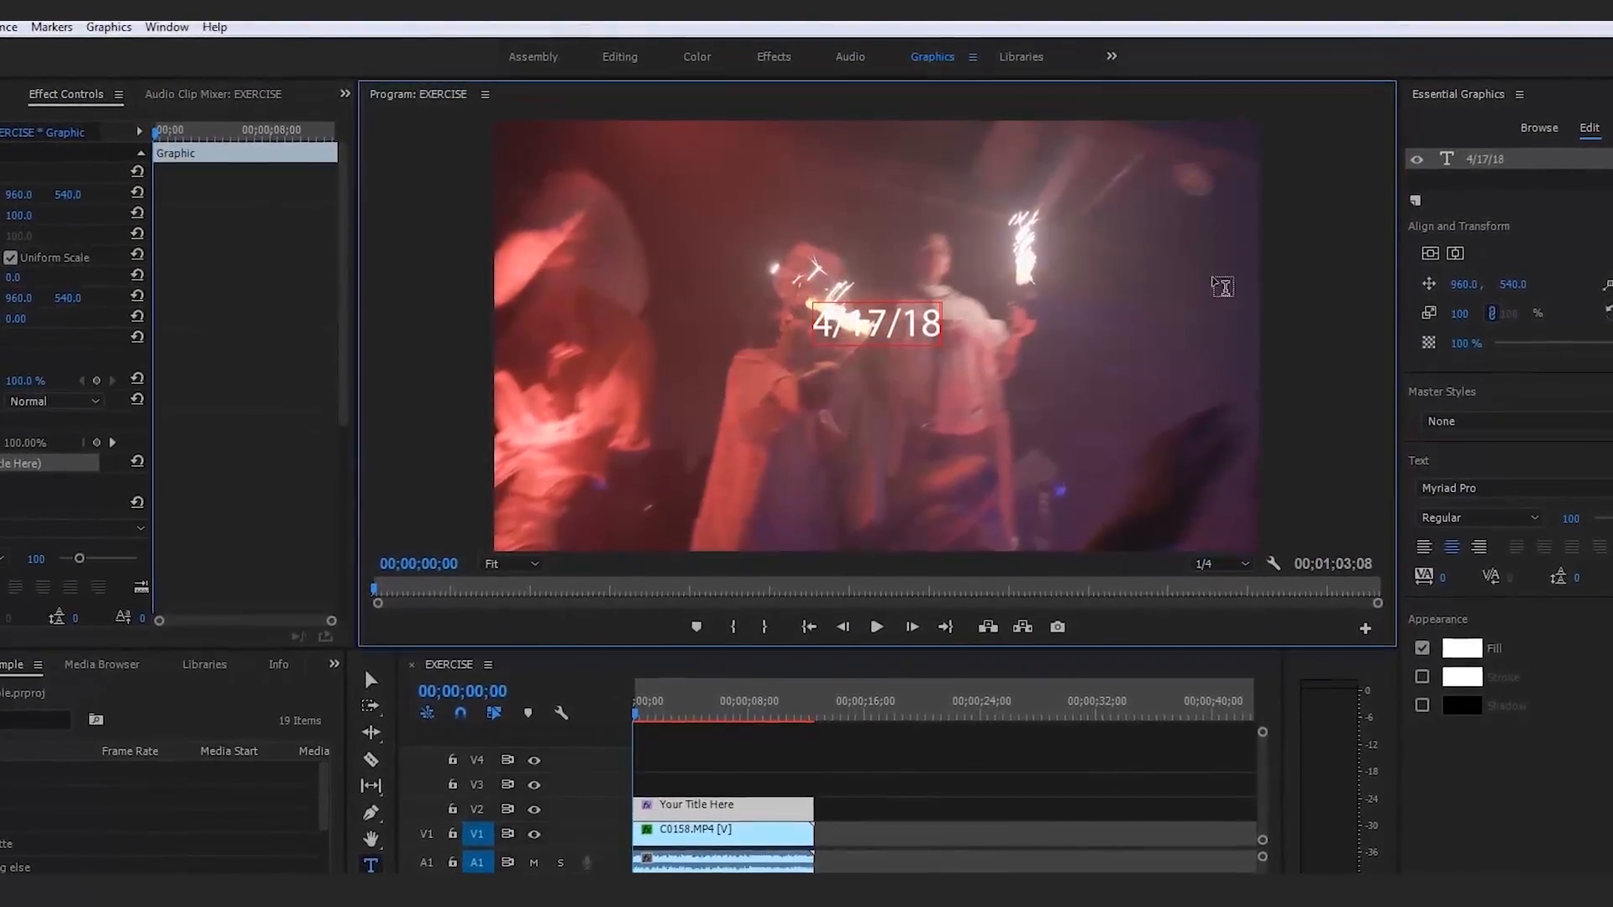
Set the date title's font to Gotham Bold and its fill color to black (000000)
{"action": "left_click", "coordinate": [1486, 481]}
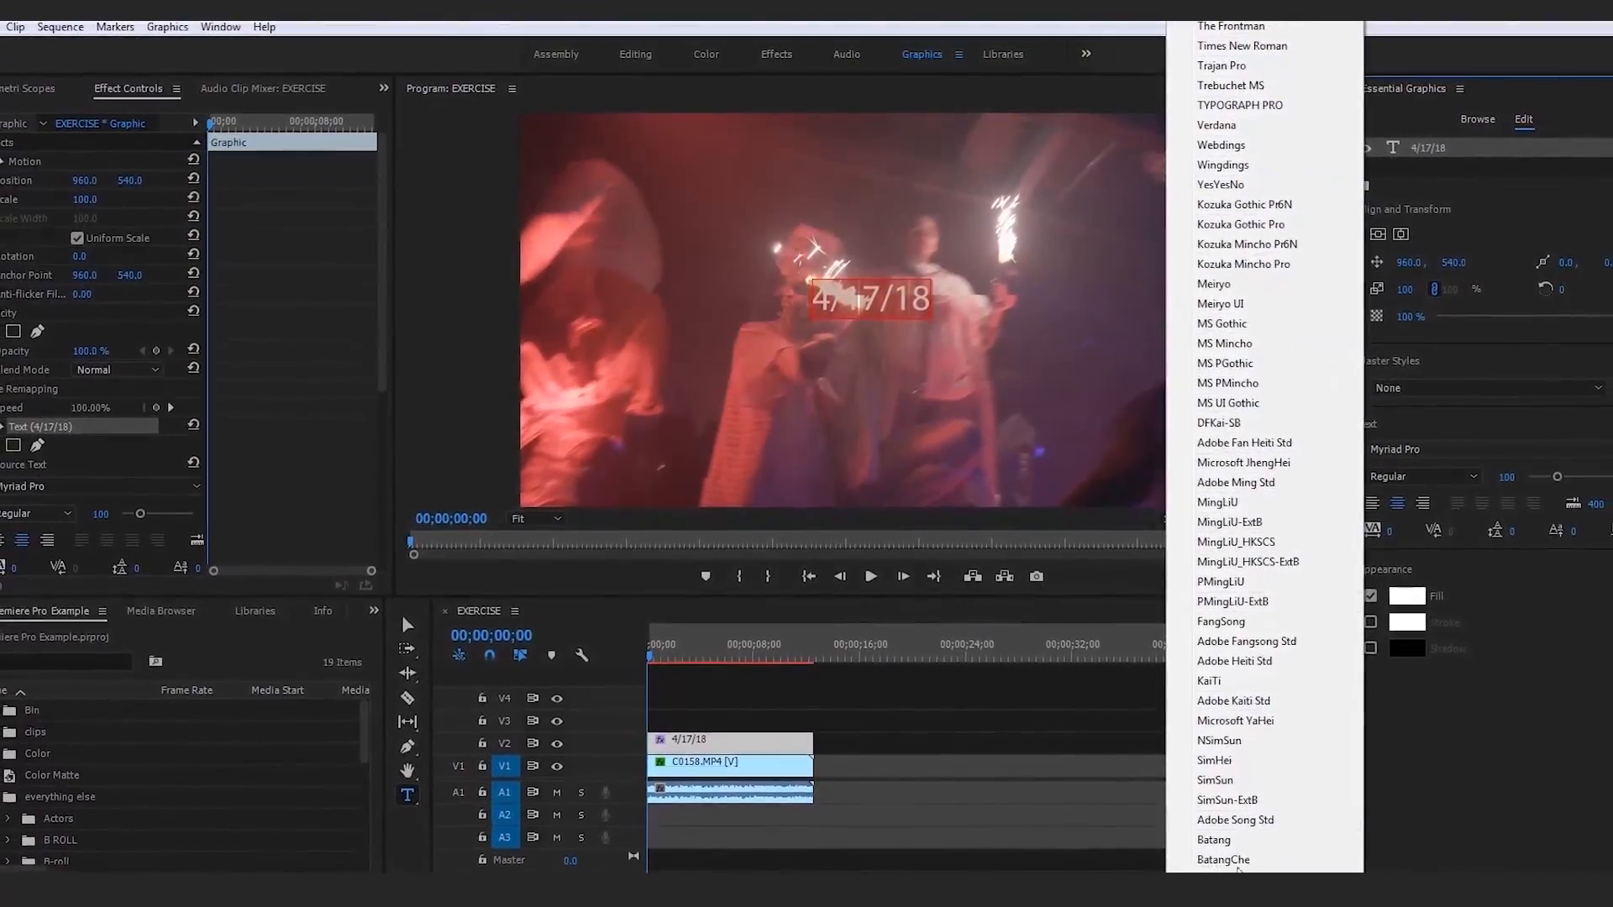
{"action": "left_click", "coordinate": [1491, 537]}
{"action": "left_click", "coordinate": [1476, 458]}
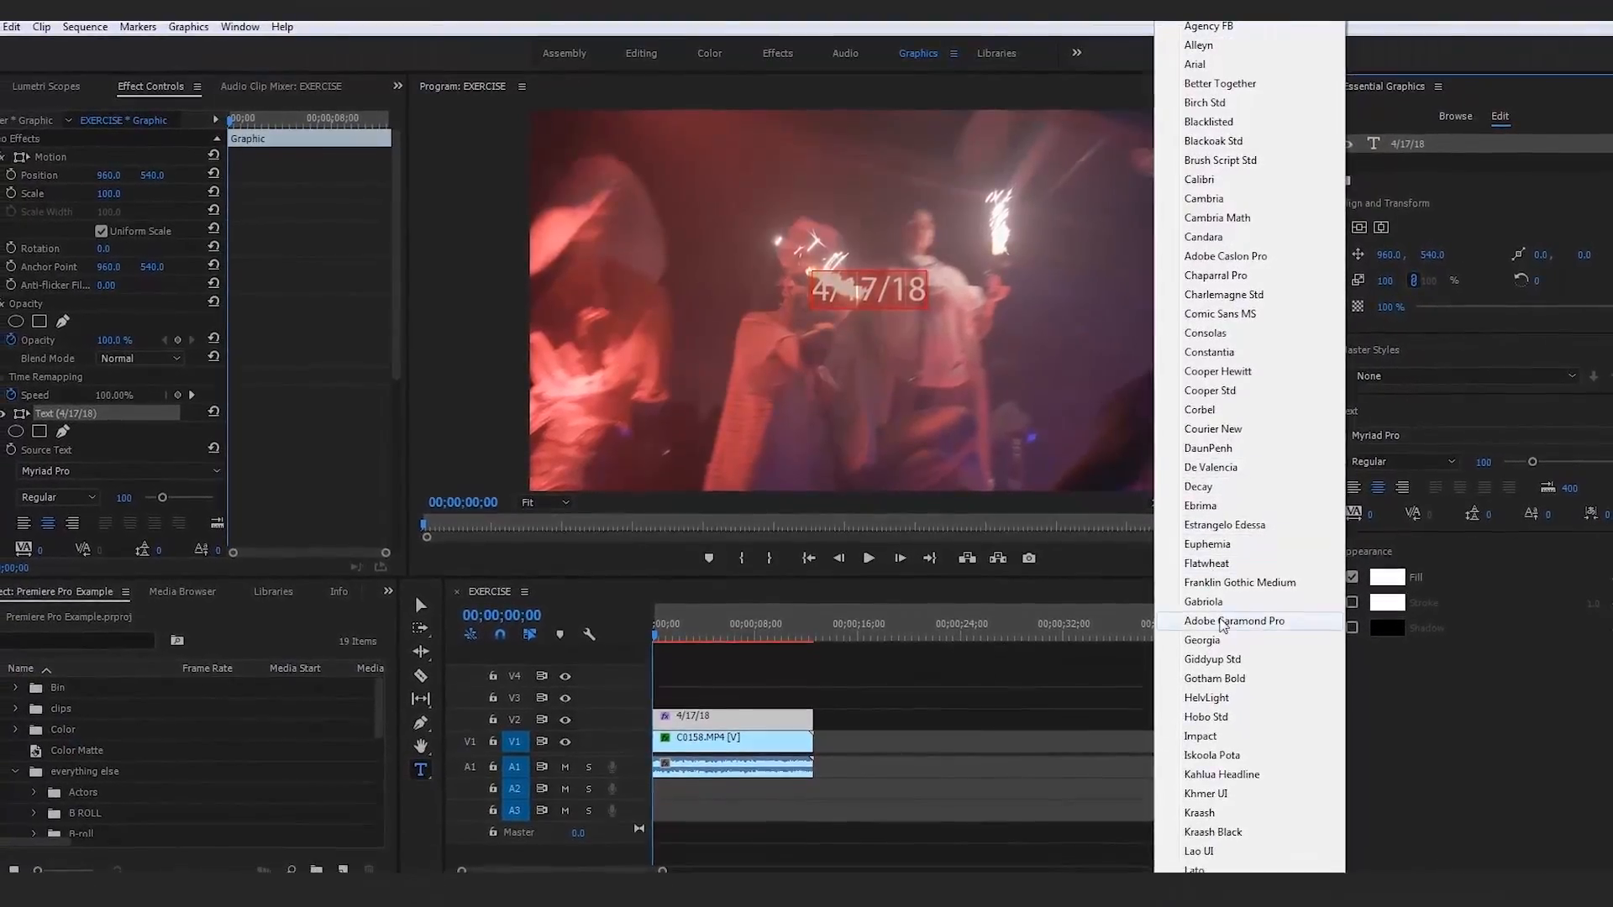
{"action": "left_click", "coordinate": [1220, 684]}
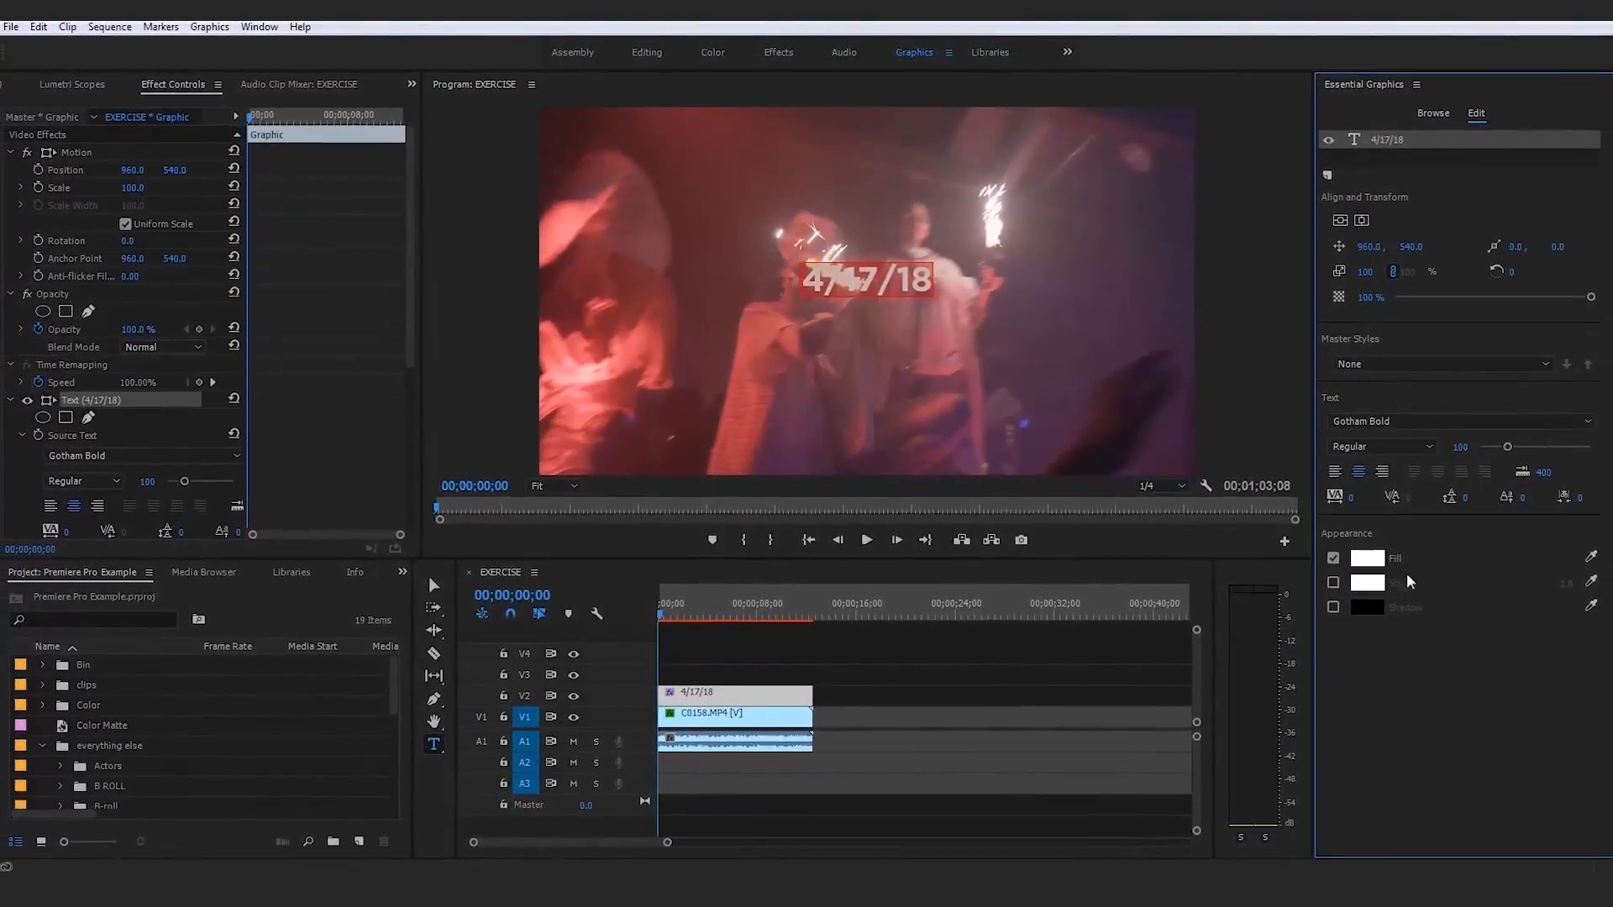
{"action": "left_click", "coordinate": [851, 267]}
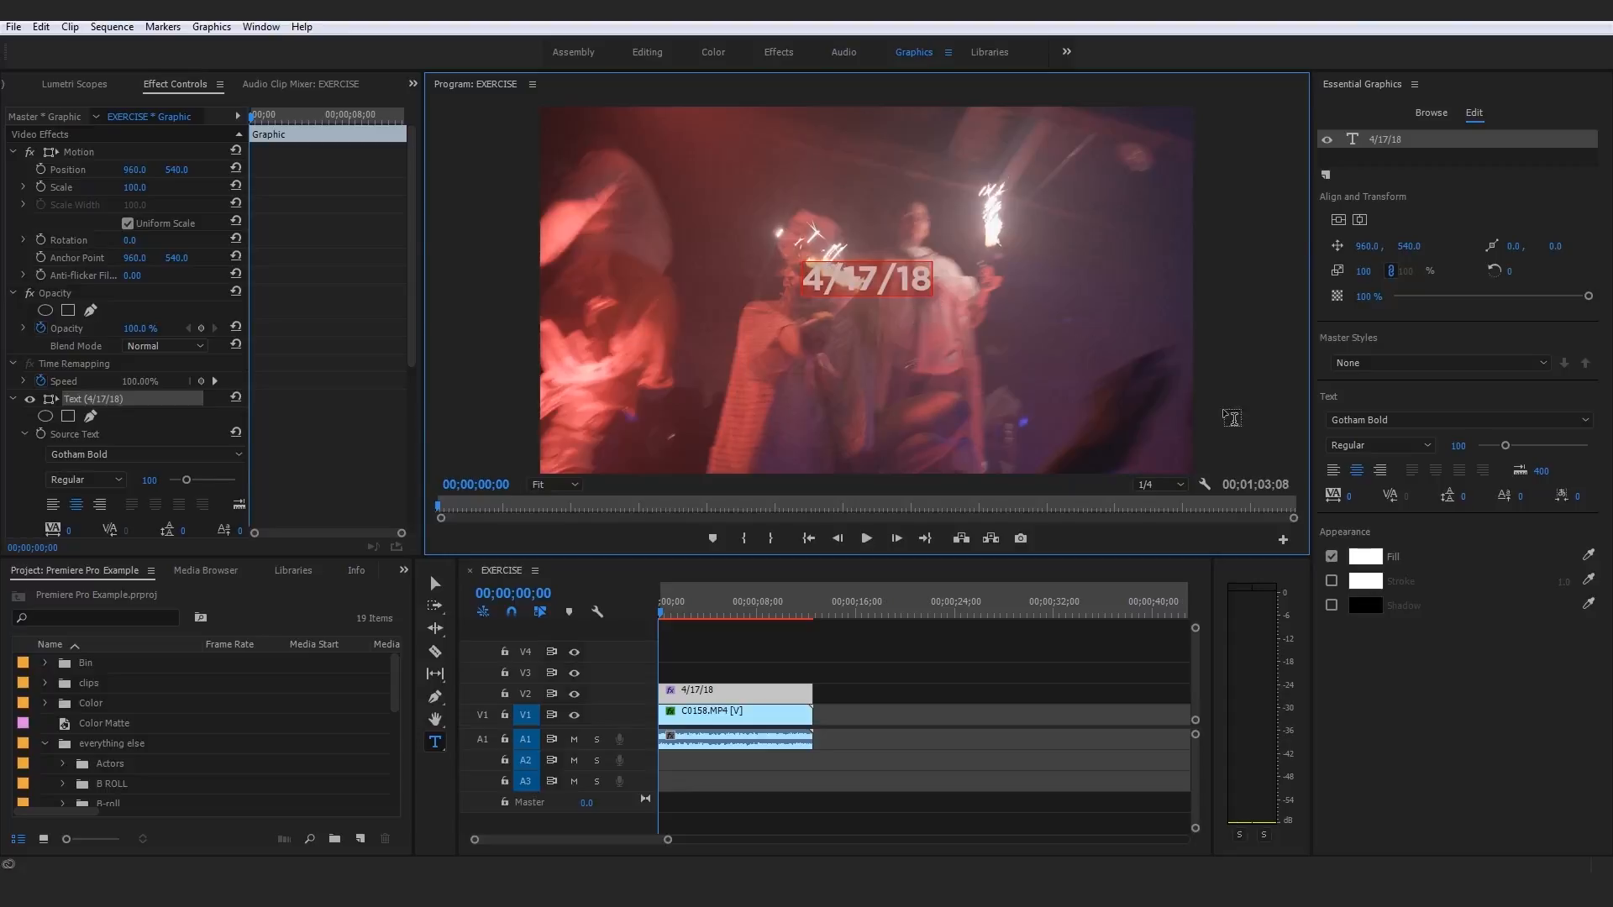
{"action": "left_click", "coordinate": [1365, 556]}
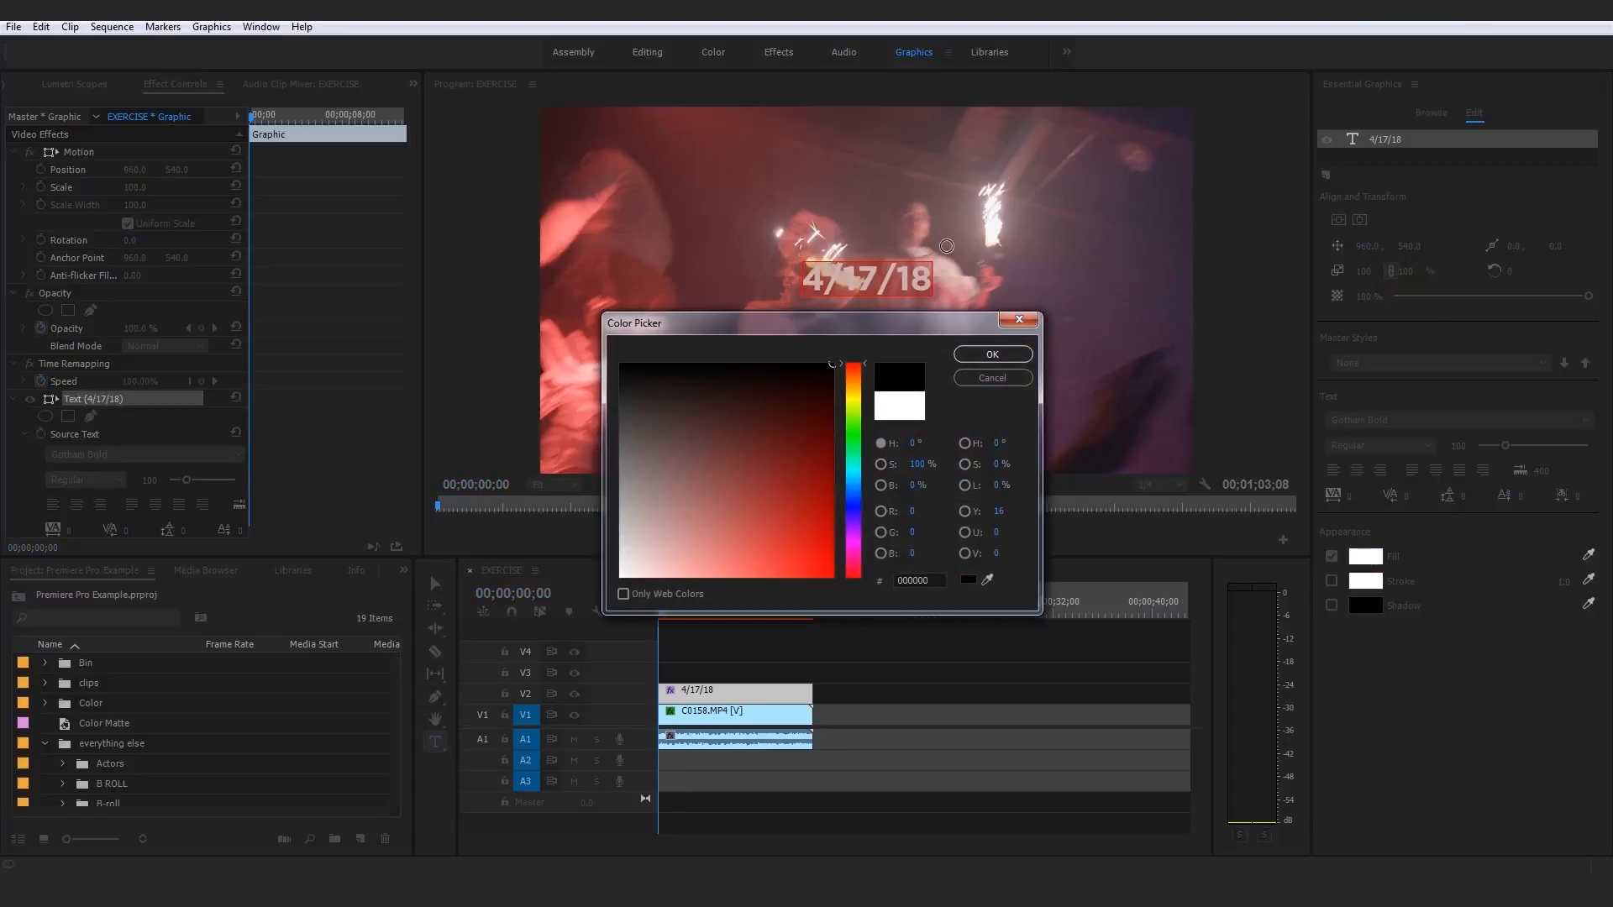
{"action": "key", "text": "Return"}
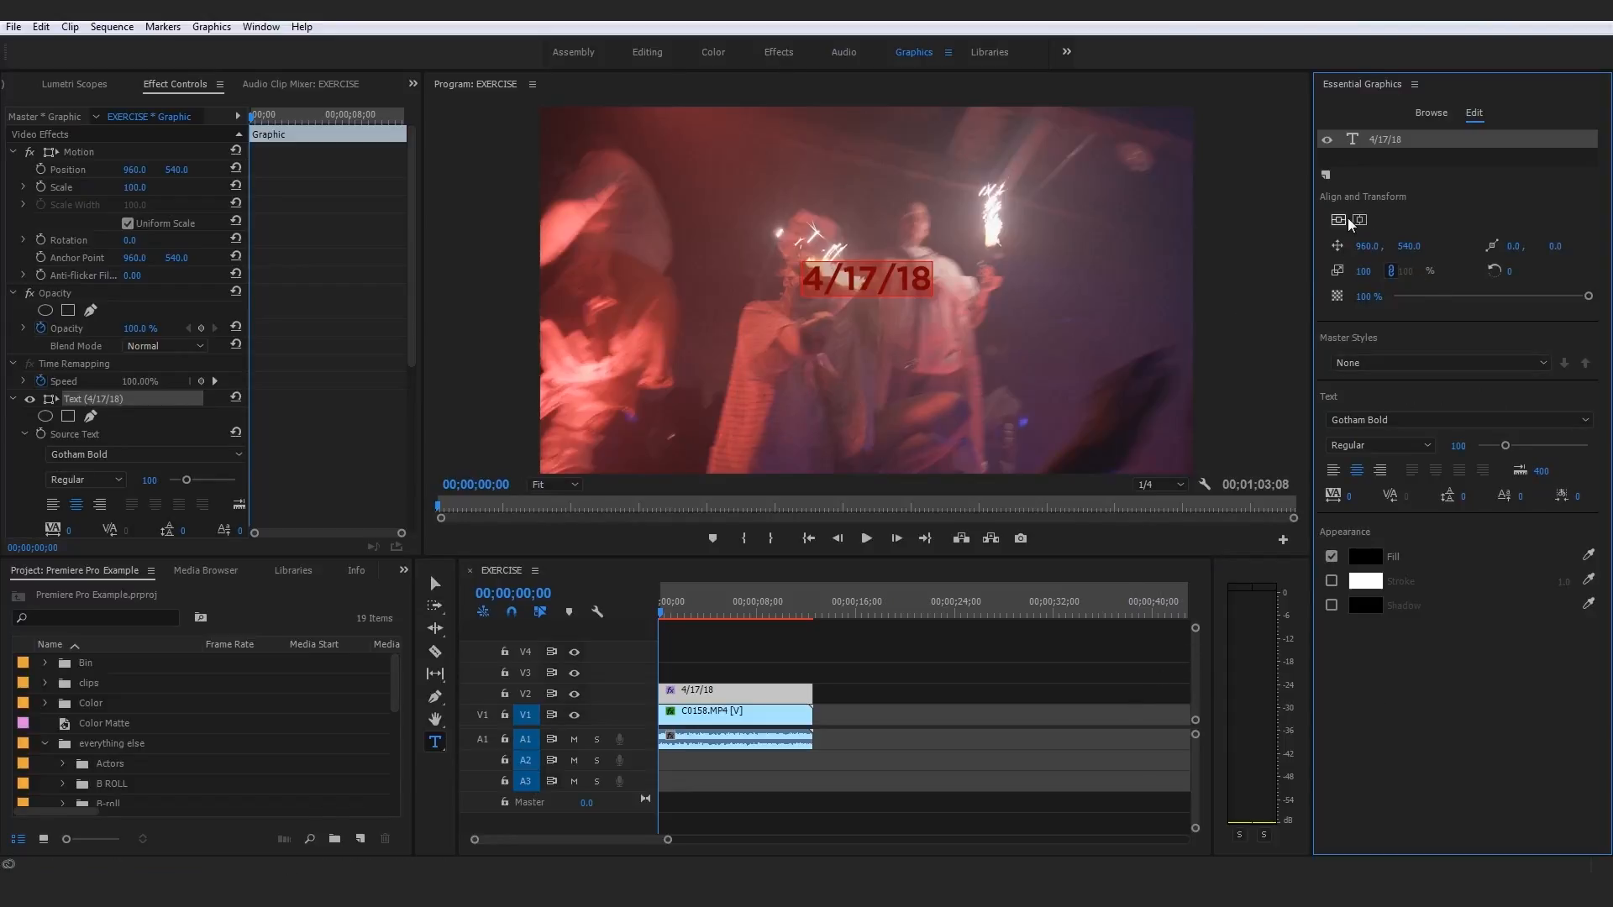
Move the date title toward the upper right of the video frame, to a Motion position of about 1293.6, 161.9
{"action": "left_click", "coordinate": [72, 171]}
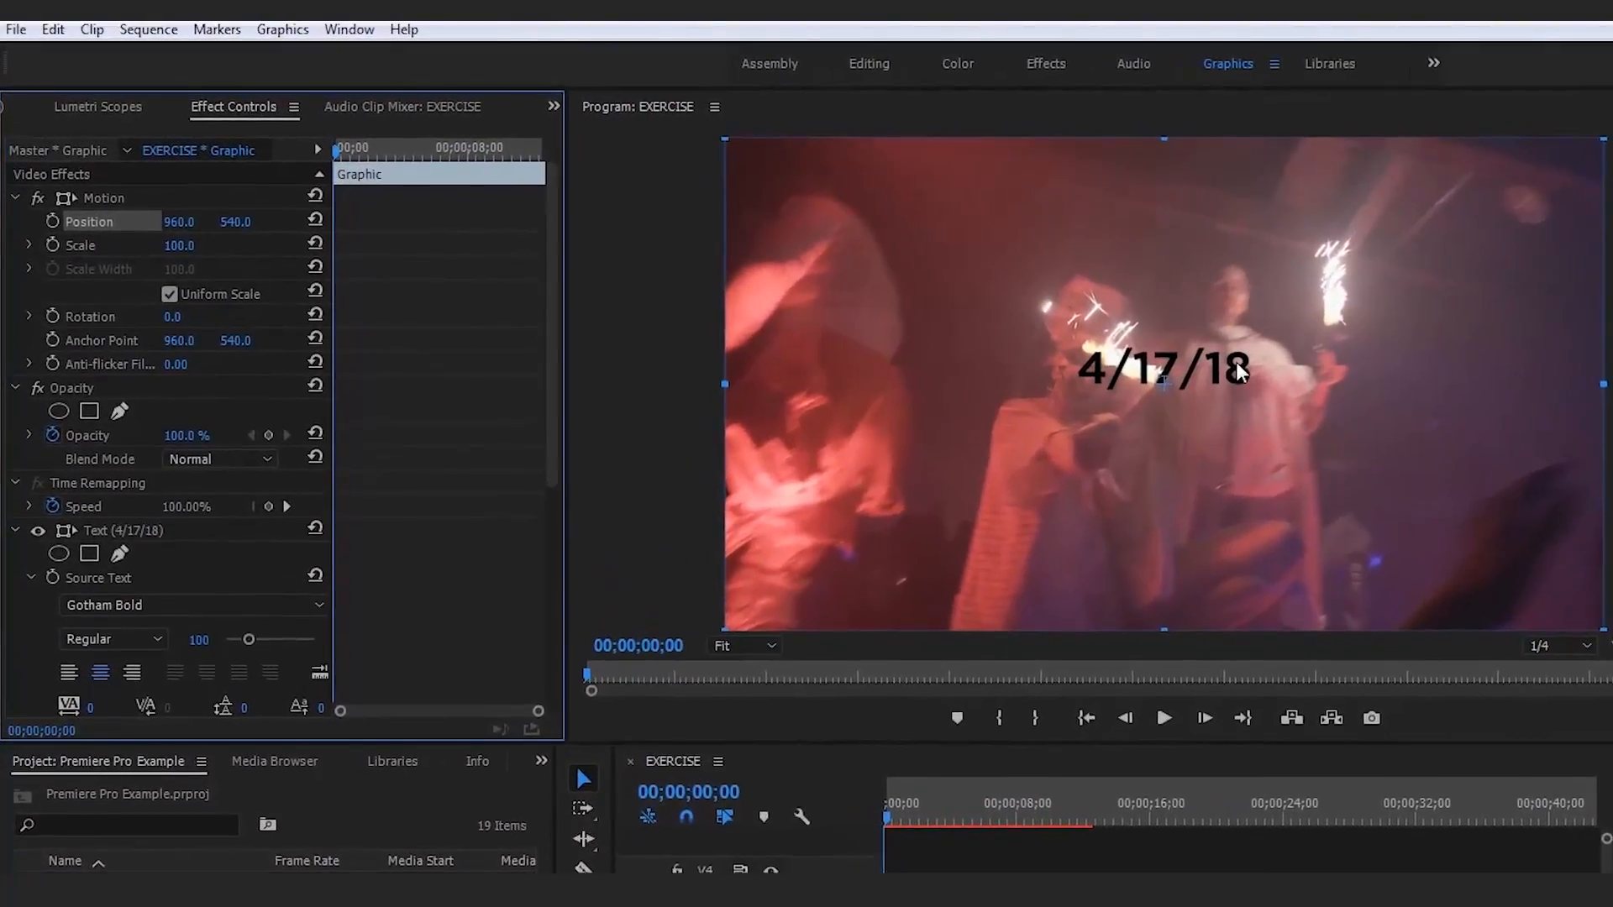
{"action": "left_click_drag", "start_coordinate": [1239, 370], "coordinate": [1365, 211]}
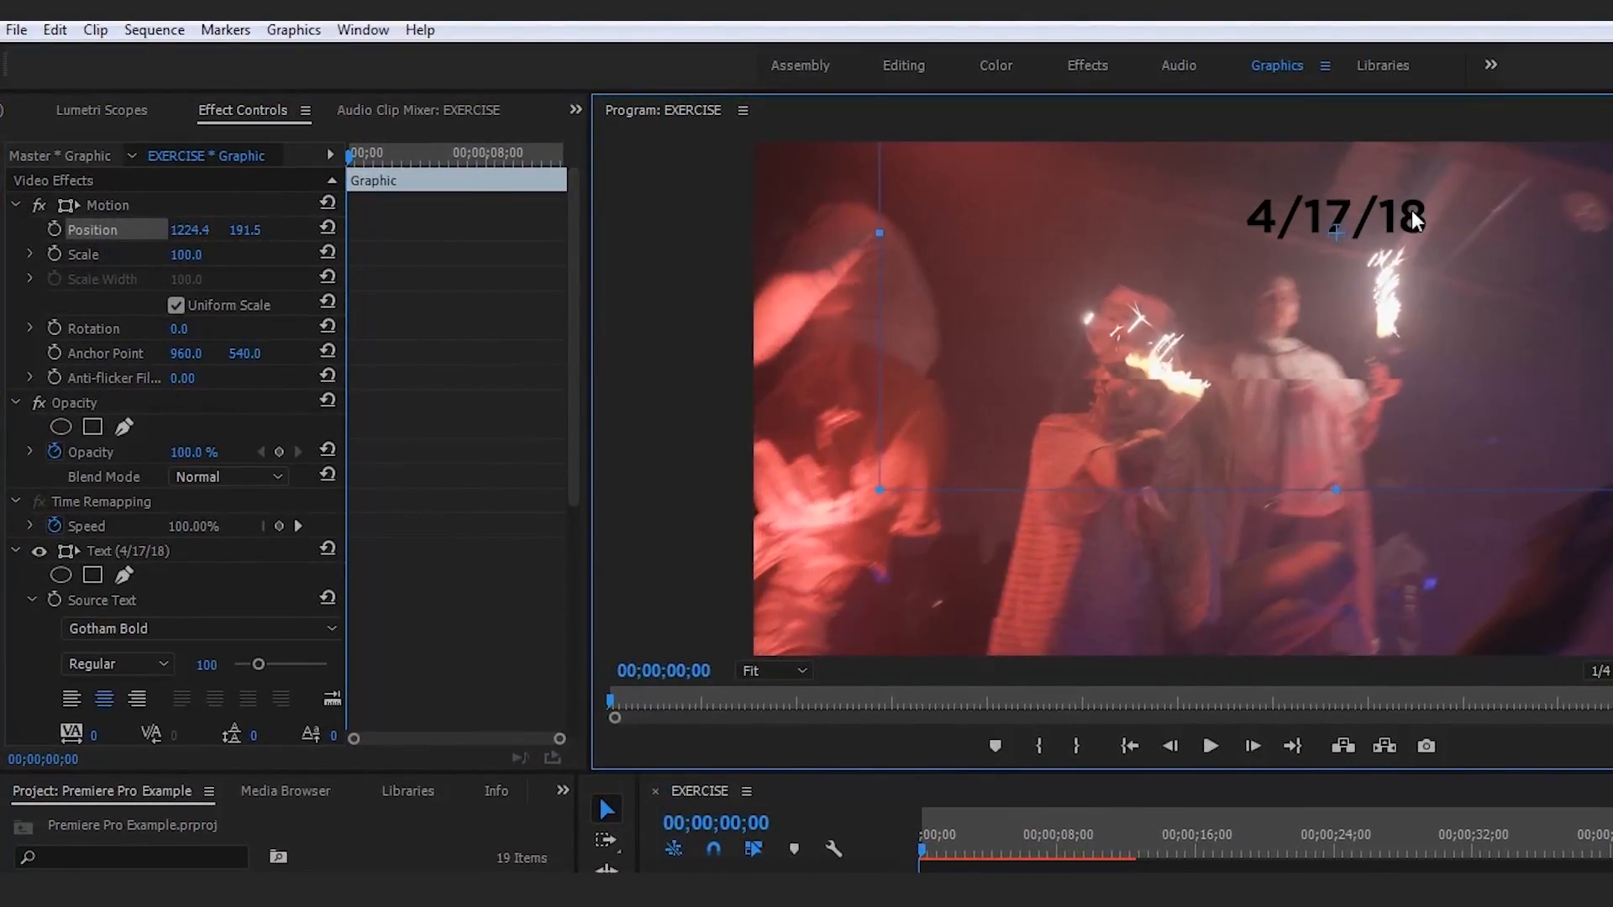
{"action": "left_click_drag", "start_coordinate": [1451, 217], "coordinate": [1608, 203]}
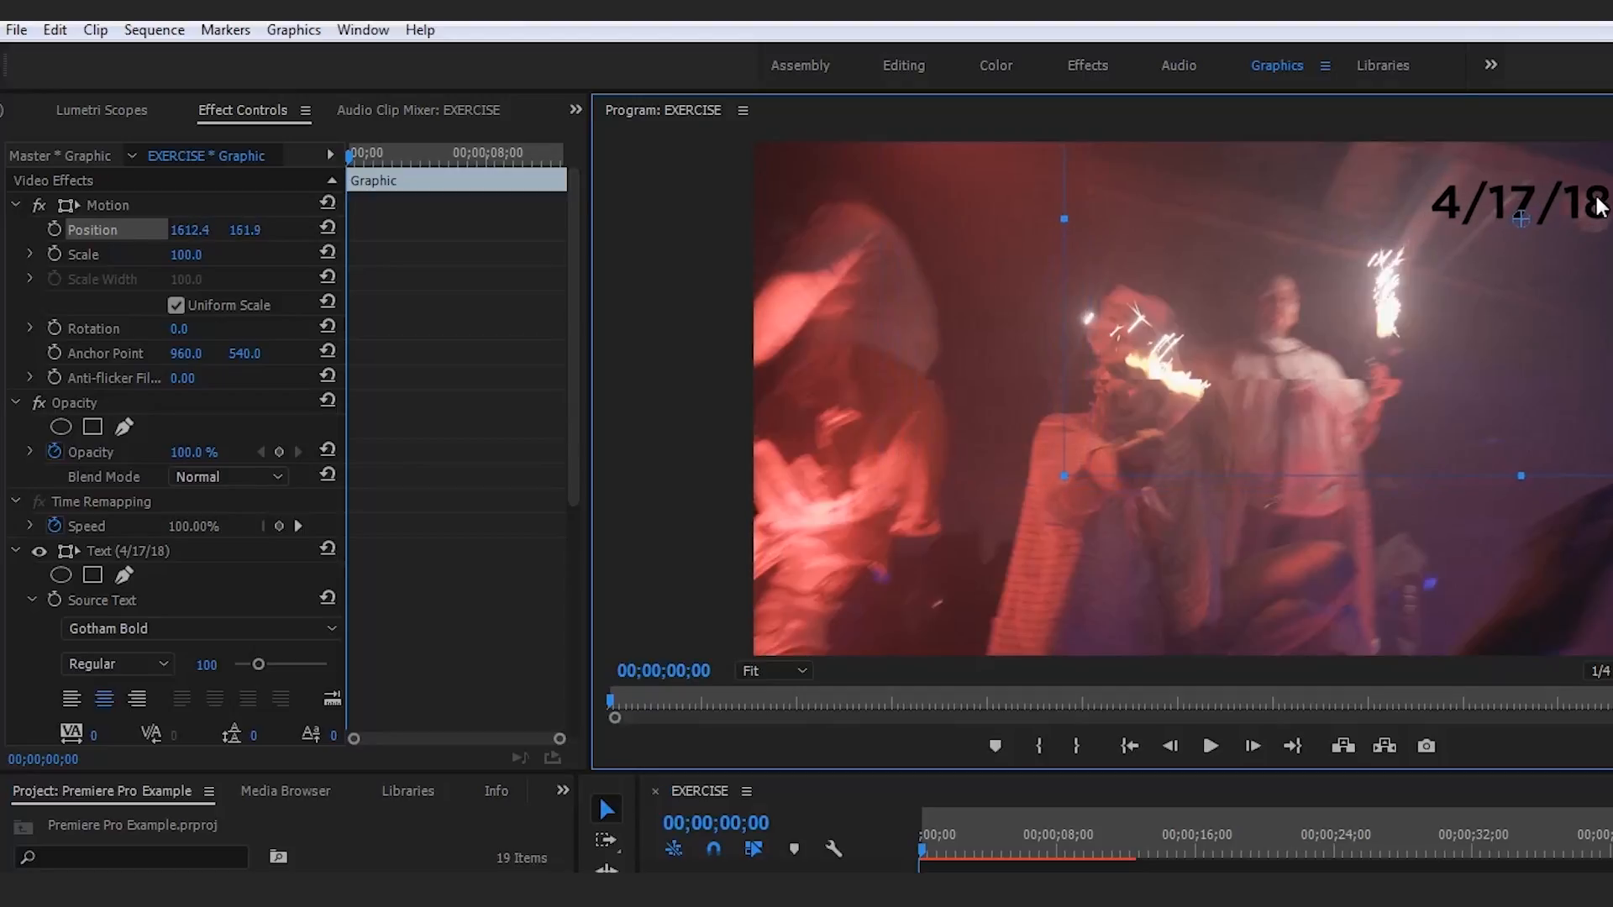
{"action": "left_click_drag", "start_coordinate": [1592, 205], "coordinate": [1434, 188]}
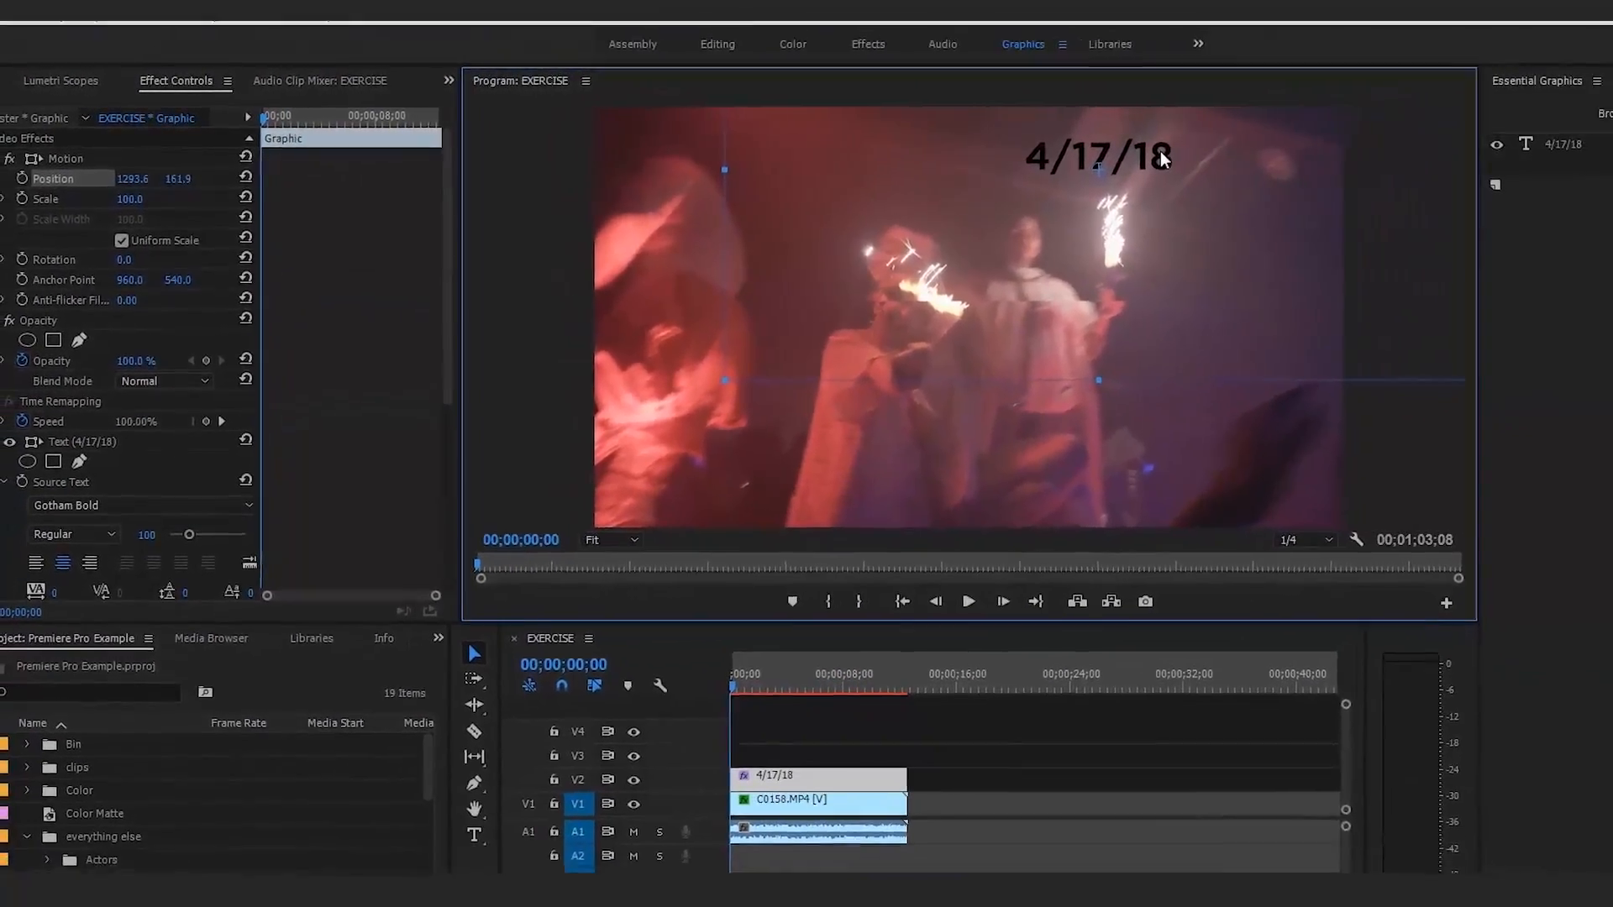
{"action": "left_click", "coordinate": [1208, 745]}
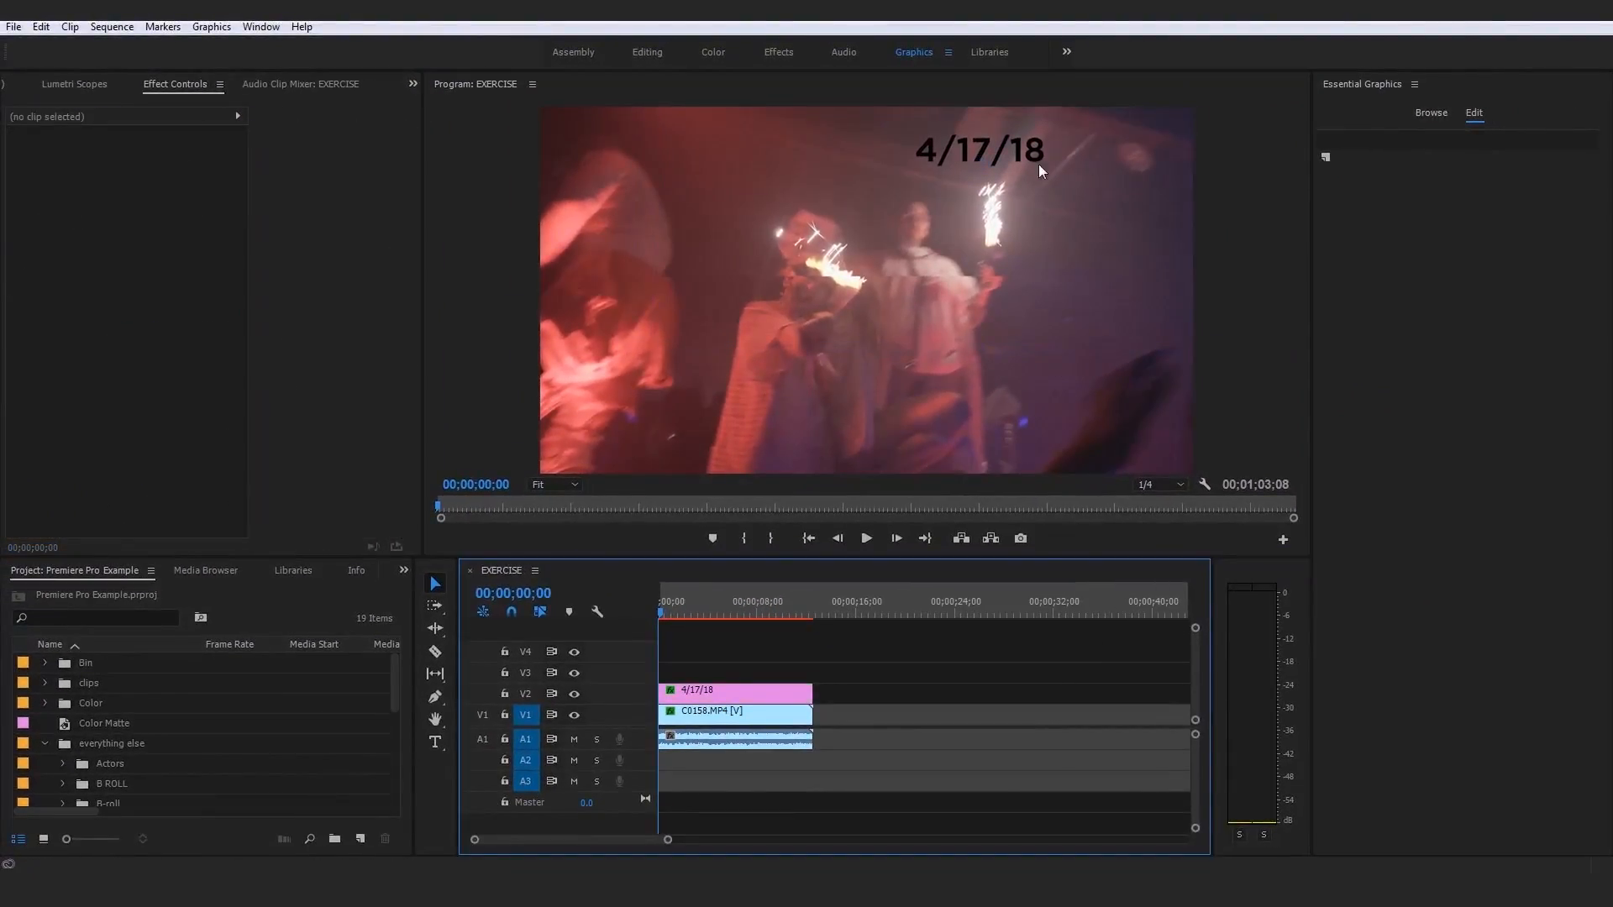
Find the Wave Warp effect by searching "WAVE WARP" and apply it to the 4/17/18 title on V2
{"action": "left_click", "coordinate": [758, 694]}
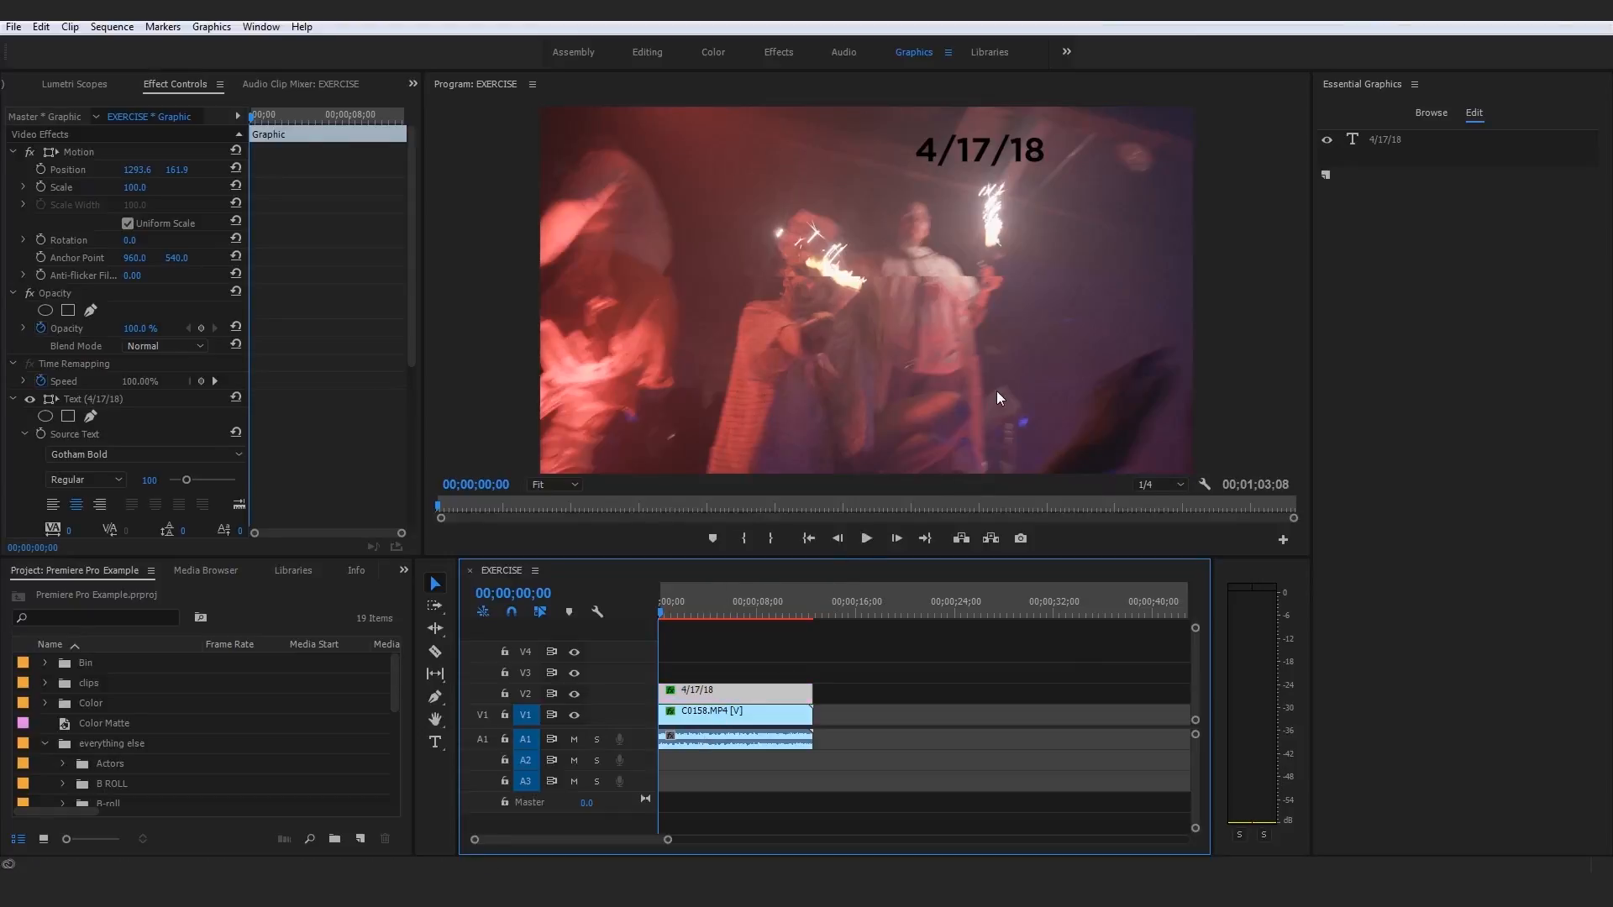
{"action": "left_click", "coordinate": [356, 573]}
{"action": "left_click", "coordinate": [366, 573]}
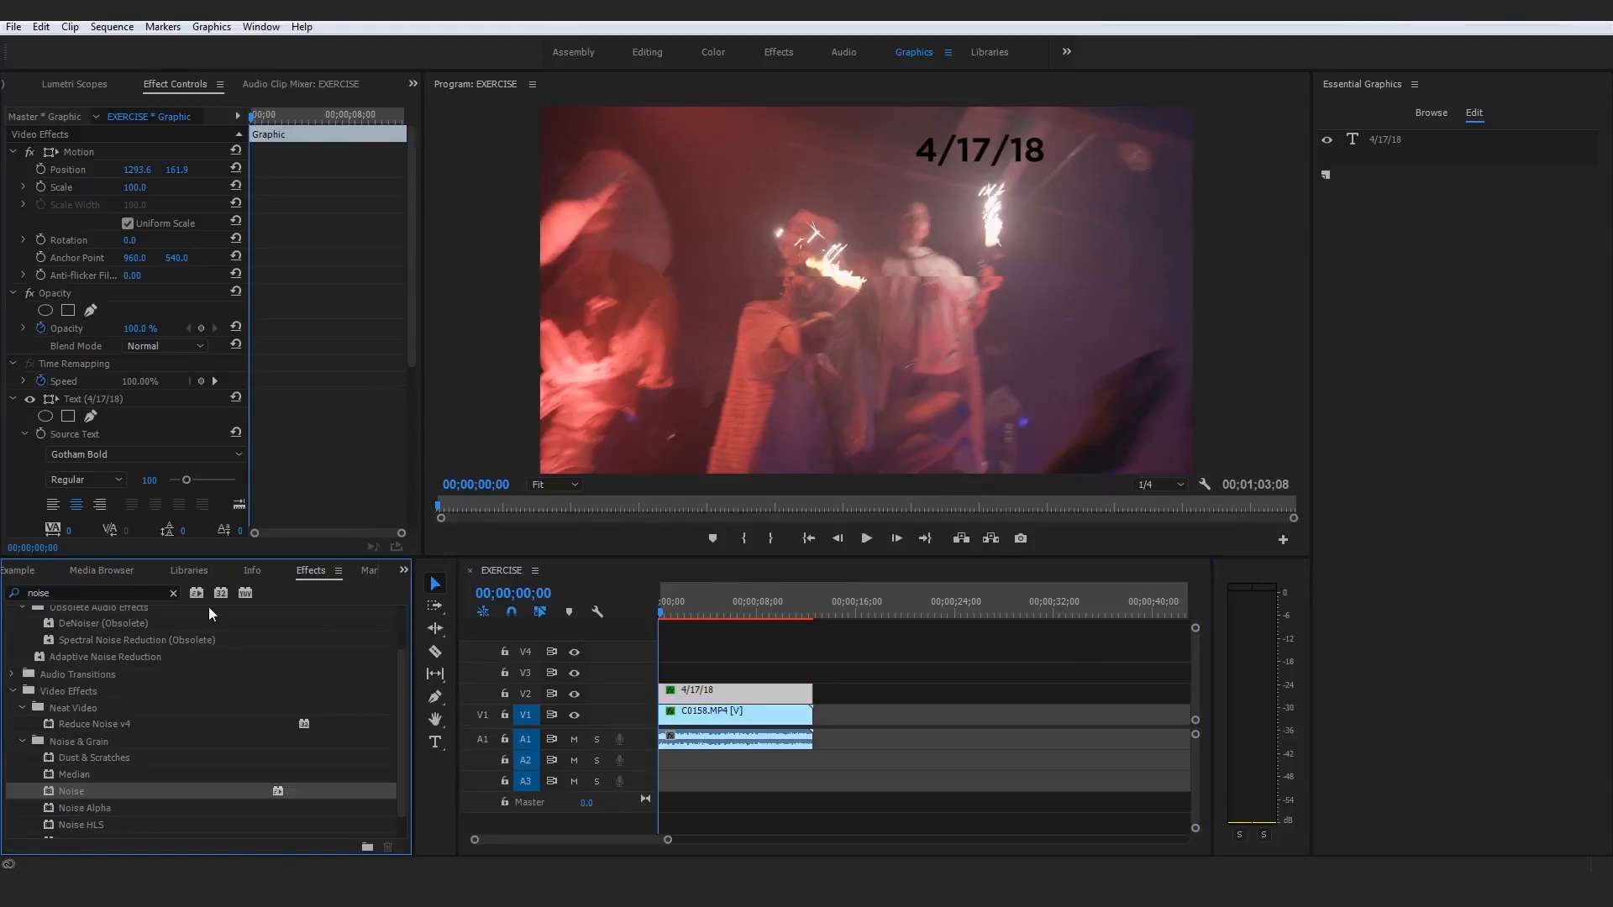
{"action": "type", "text": "WA"}
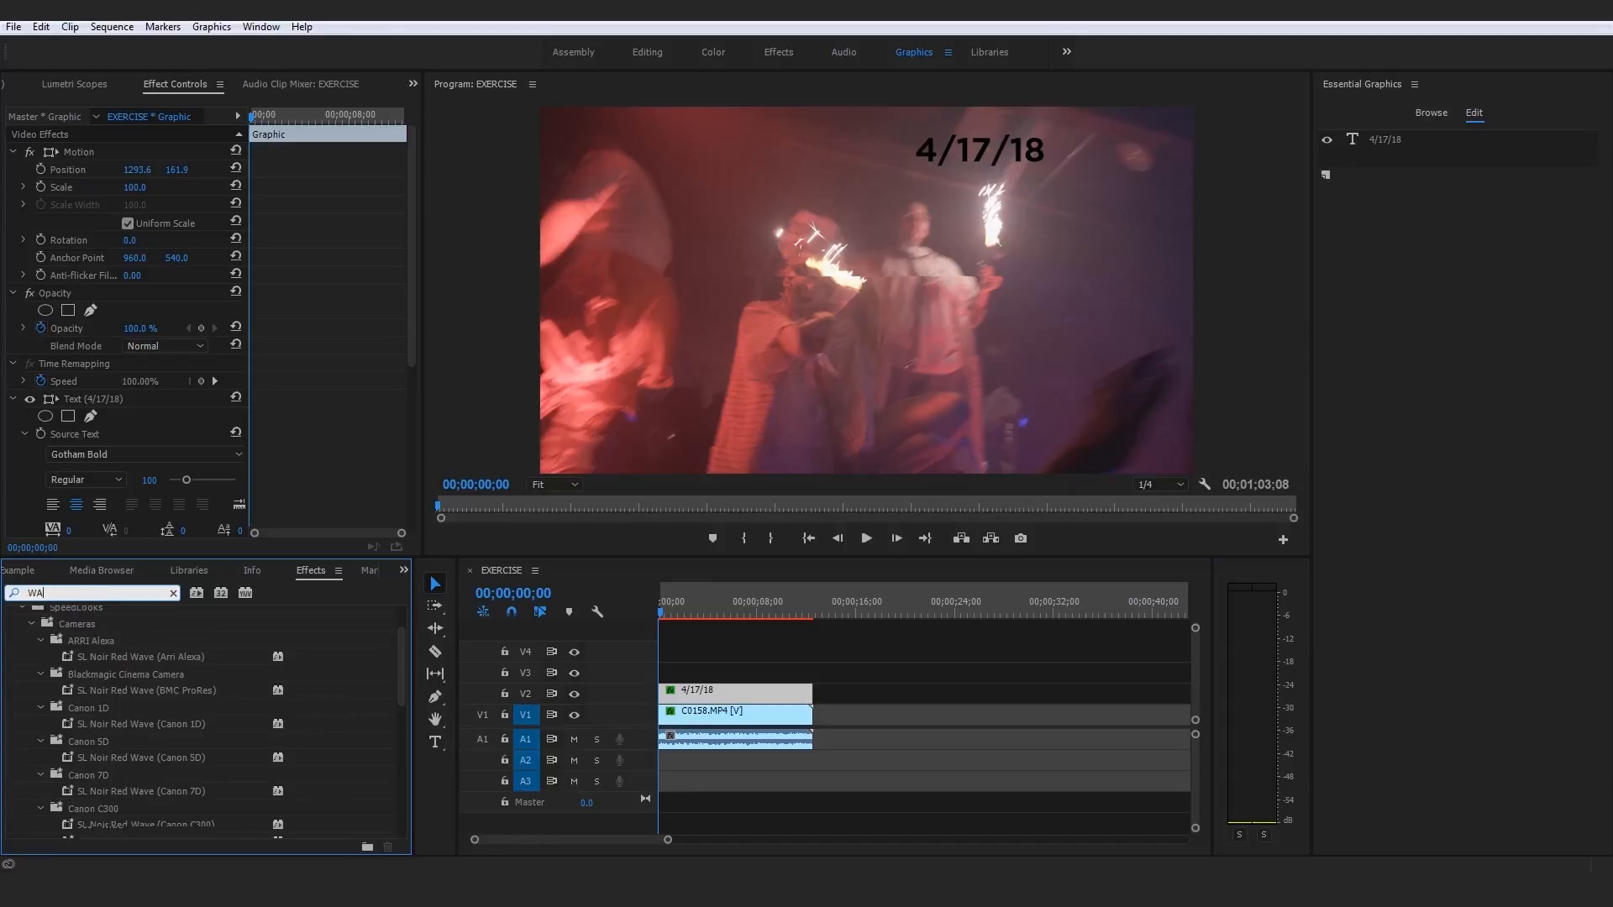
{"action": "type", "text": "VE WARP"}
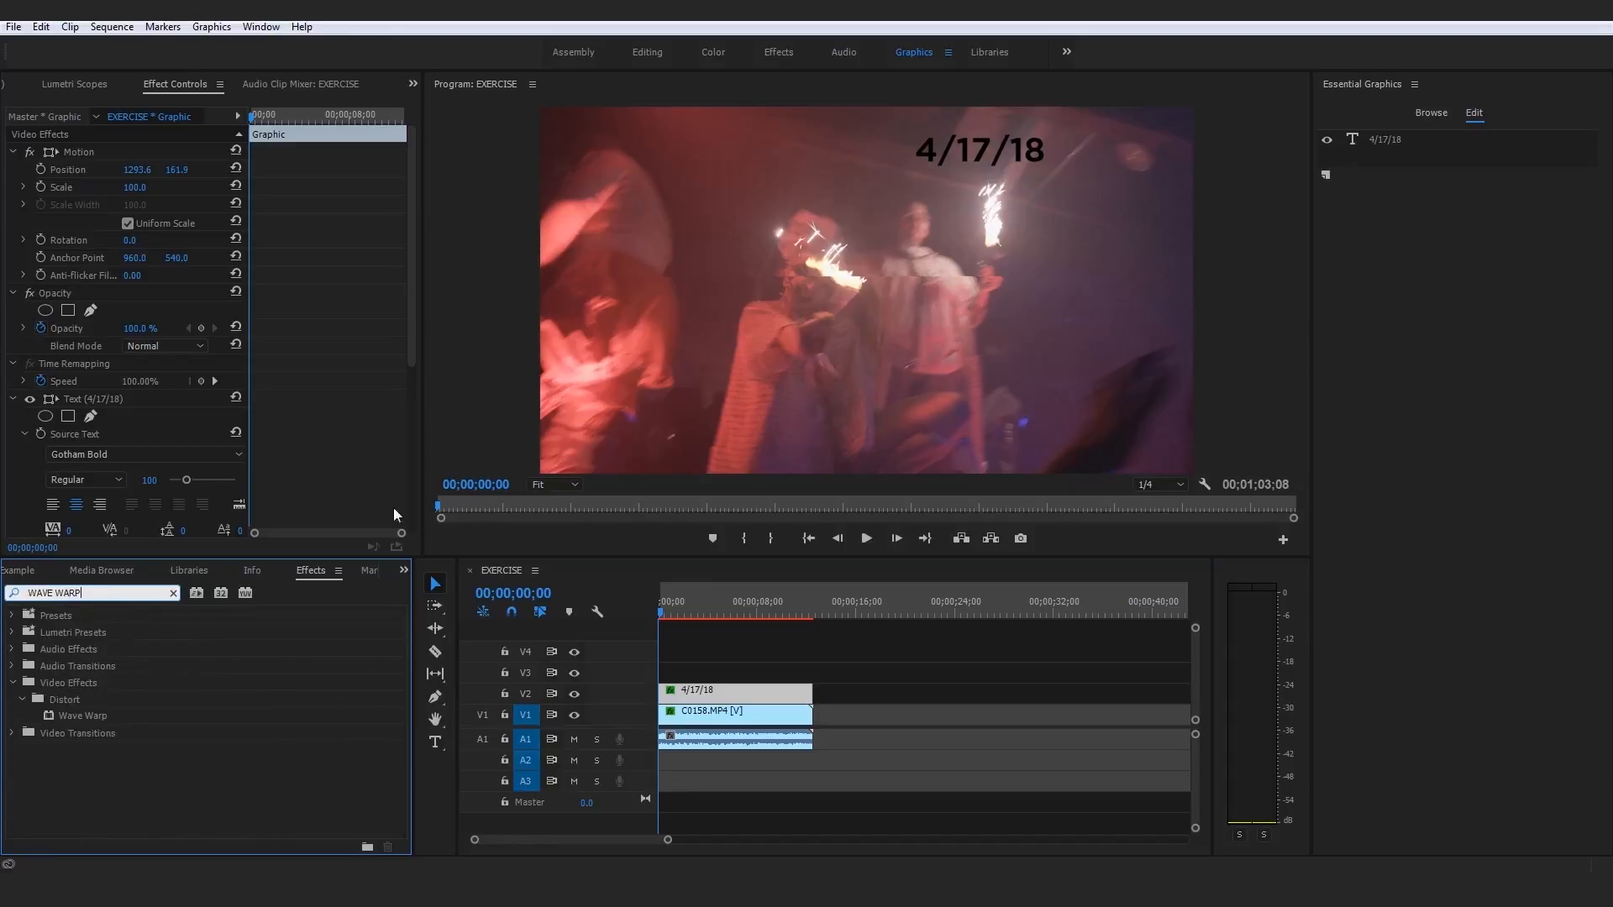
{"action": "left_click_drag", "start_coordinate": [97, 719], "coordinate": [814, 697]}
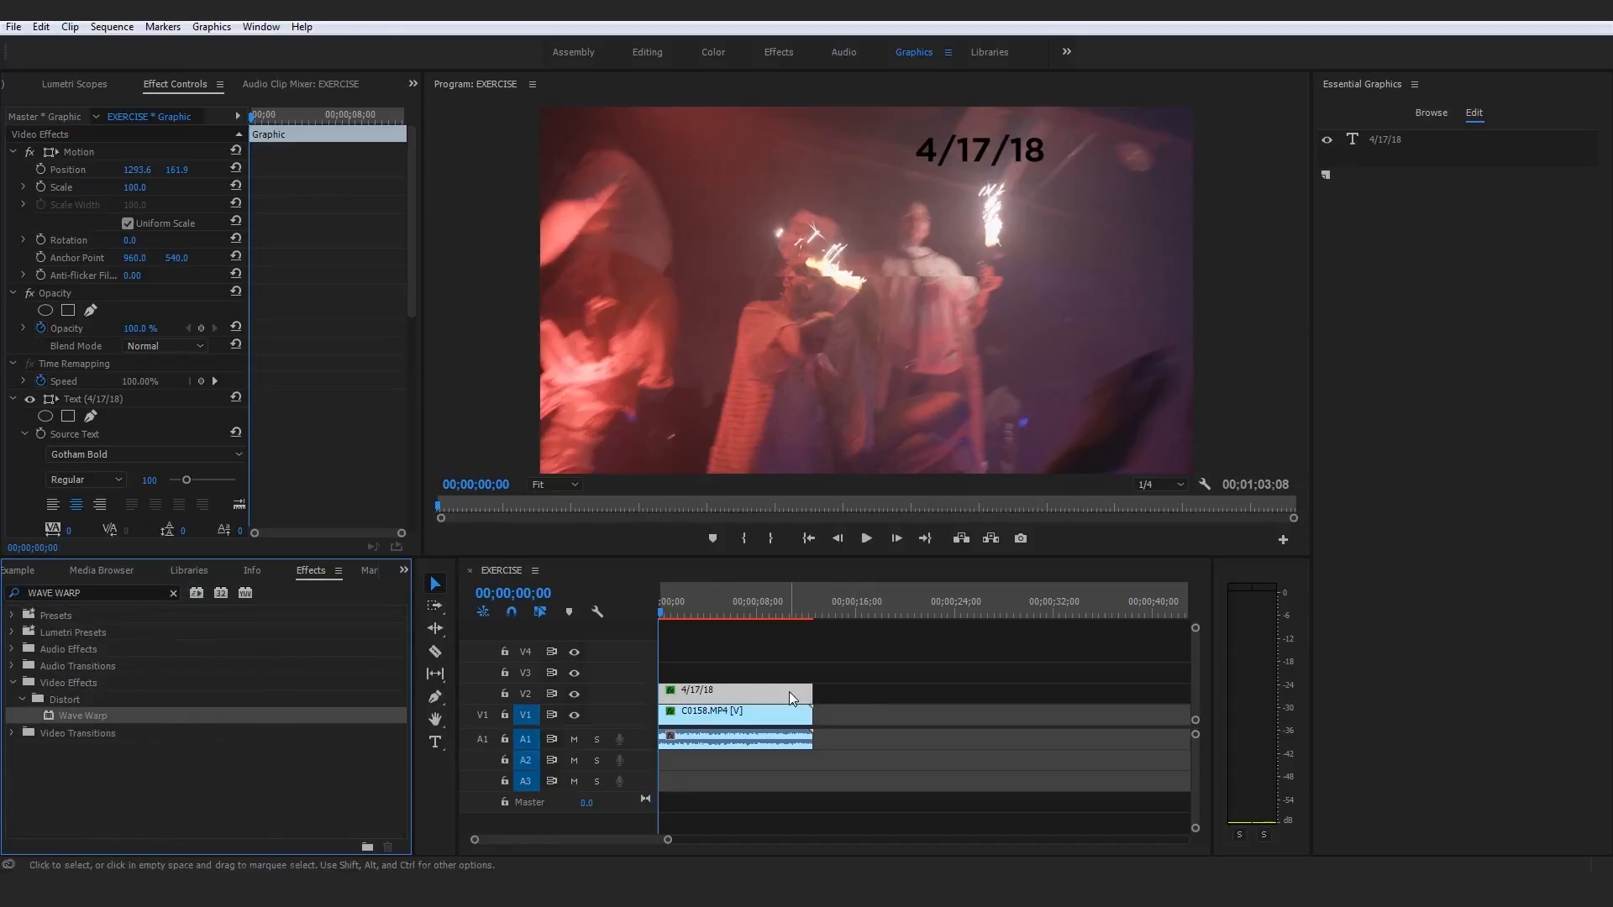
Set the title's Wave Warp to a wave width of 1,000 and a direction of 0°
{"action": "scroll", "coordinate": [361, 380], "scroll_direction": "down", "scroll_amount": 2}
{"action": "scroll", "coordinate": [364, 314], "scroll_direction": "down", "scroll_amount": 7}
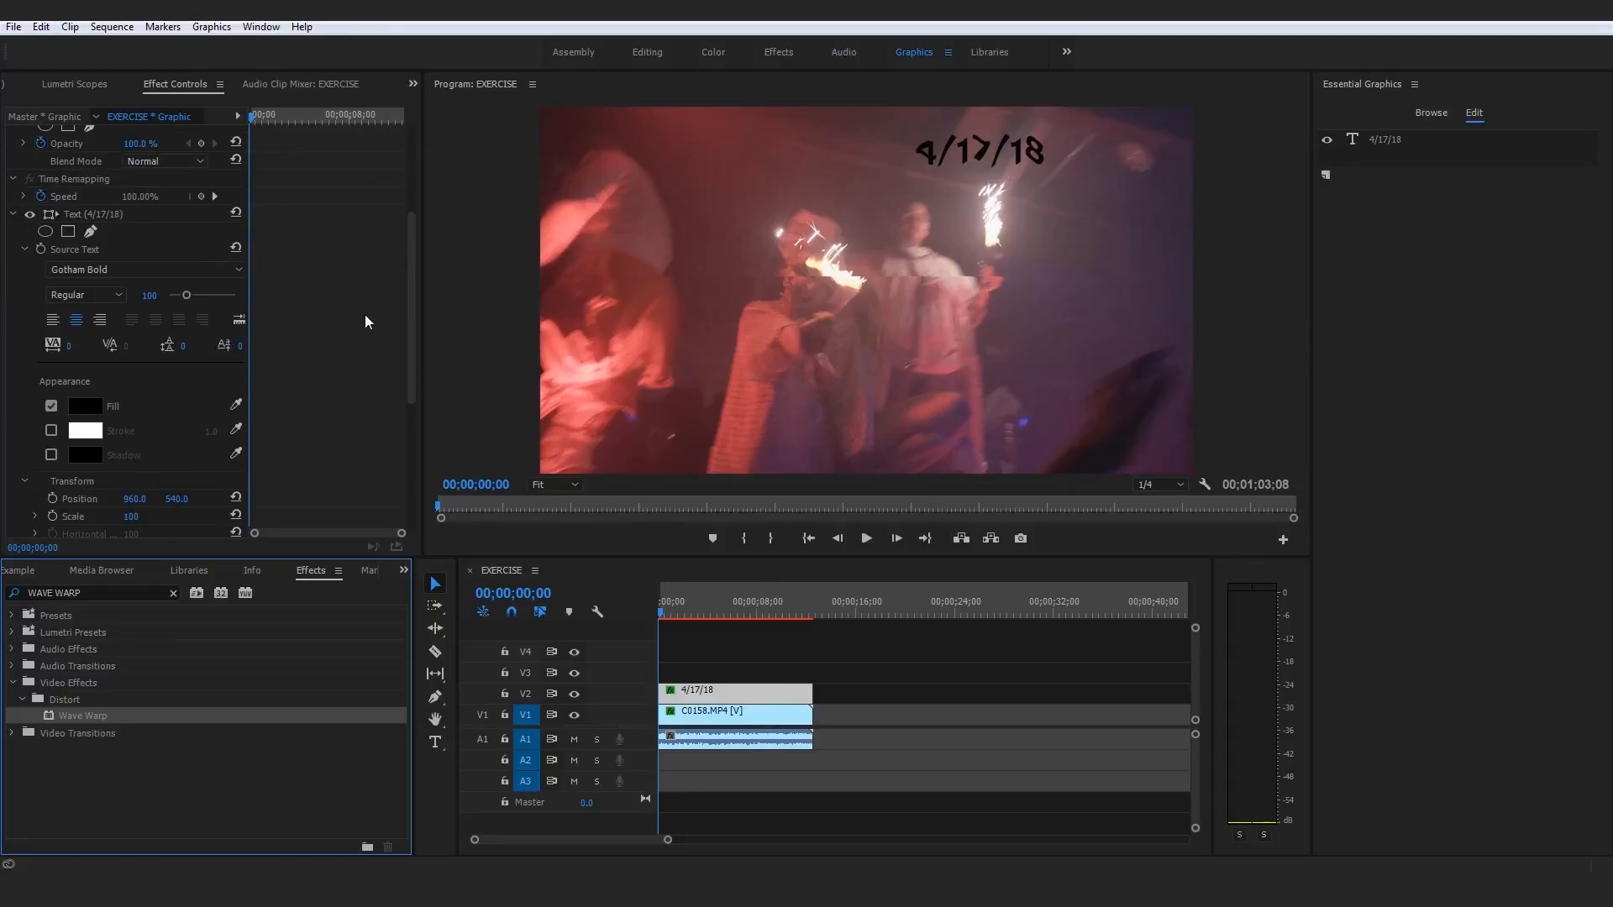
{"action": "scroll", "coordinate": [344, 377], "scroll_direction": "down", "scroll_amount": 3}
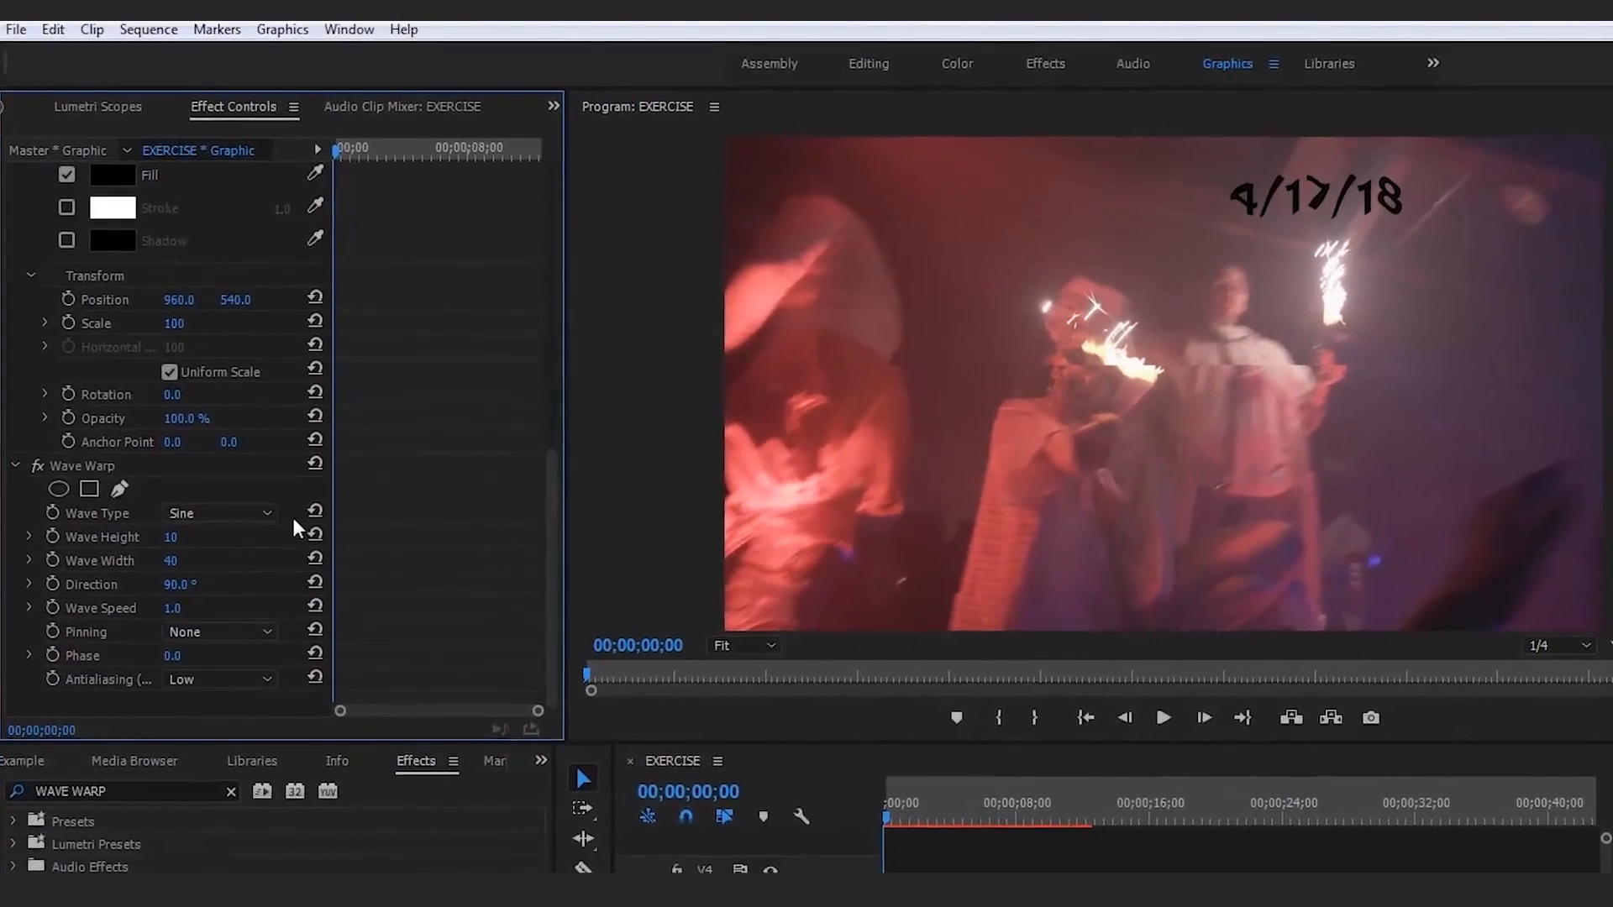
{"action": "left_click", "coordinate": [111, 493]}
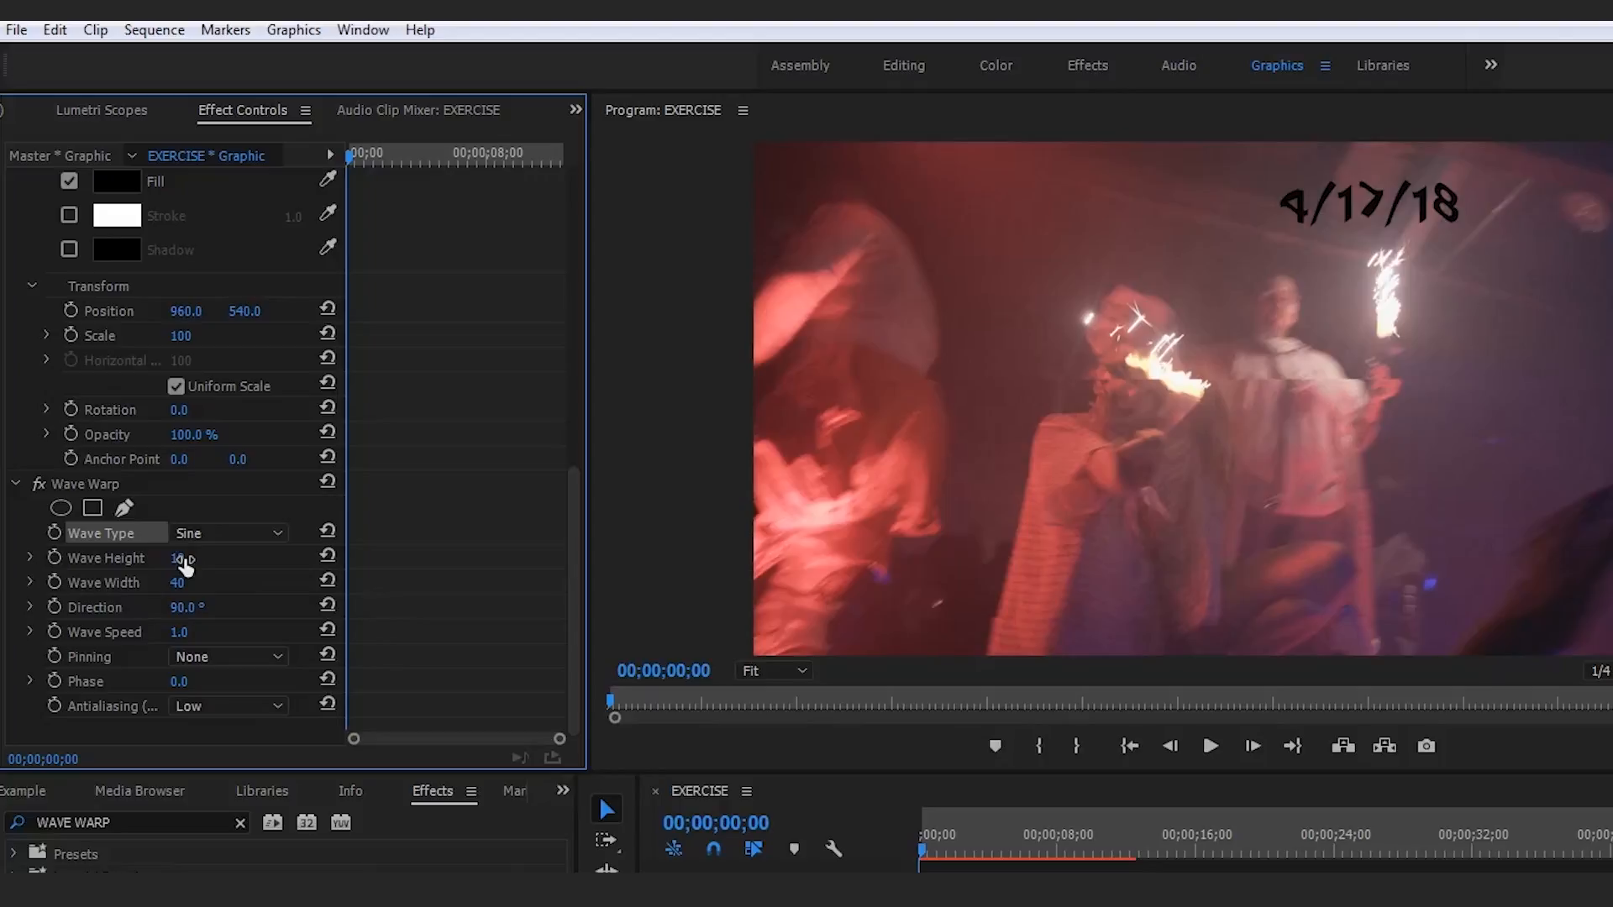
{"action": "type", "text": "1000"}
{"action": "key", "text": "Return"}
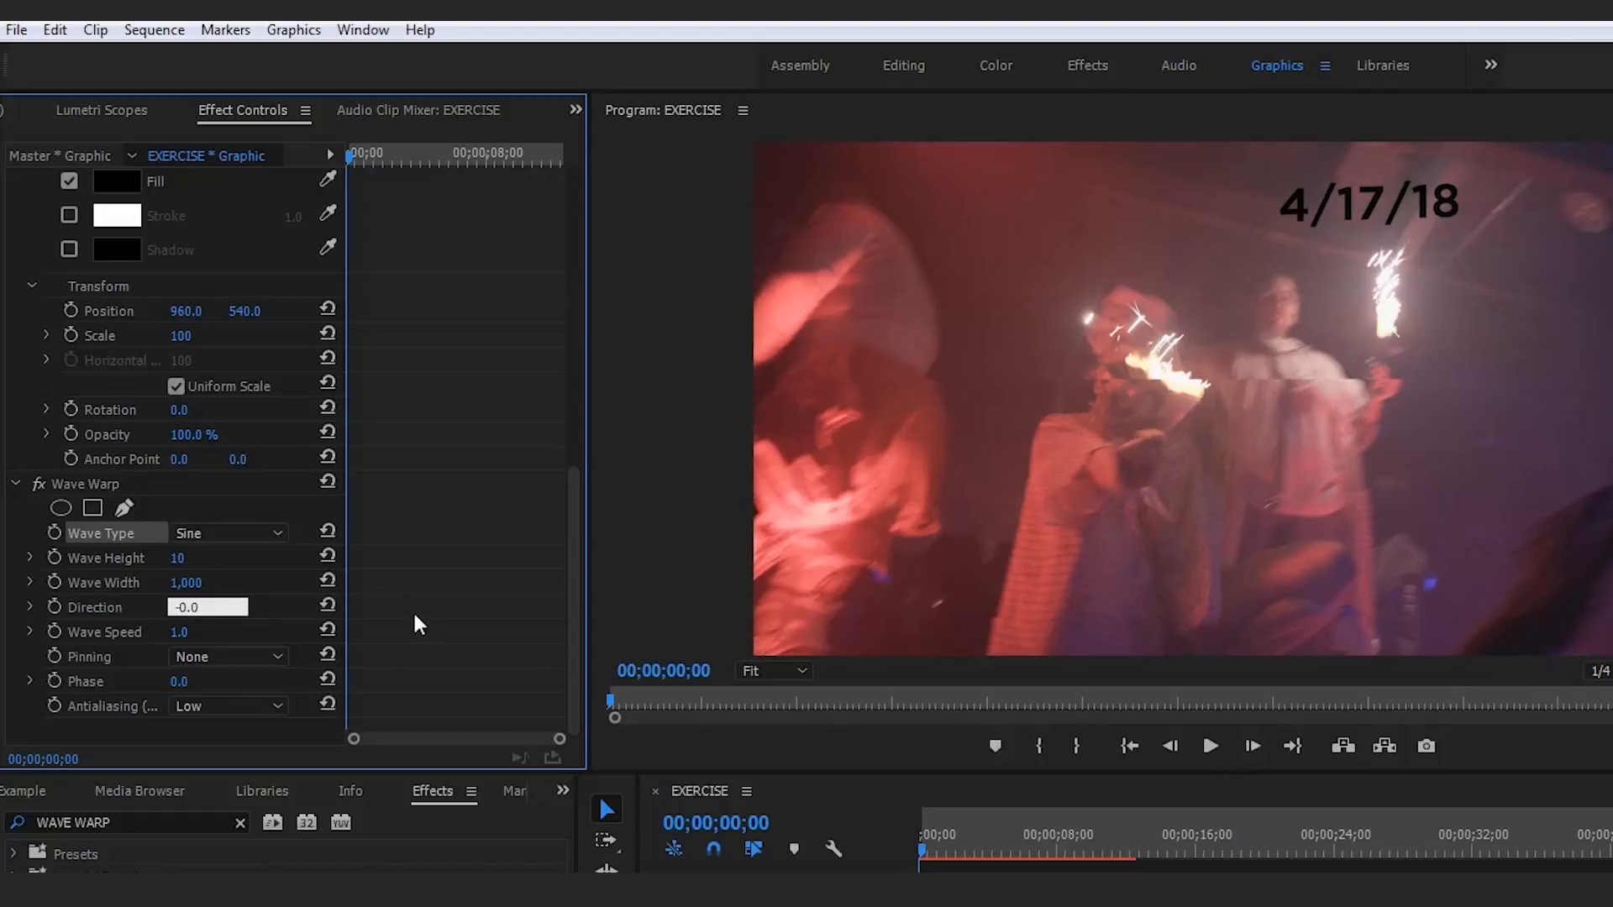
{"action": "key", "text": "Return"}
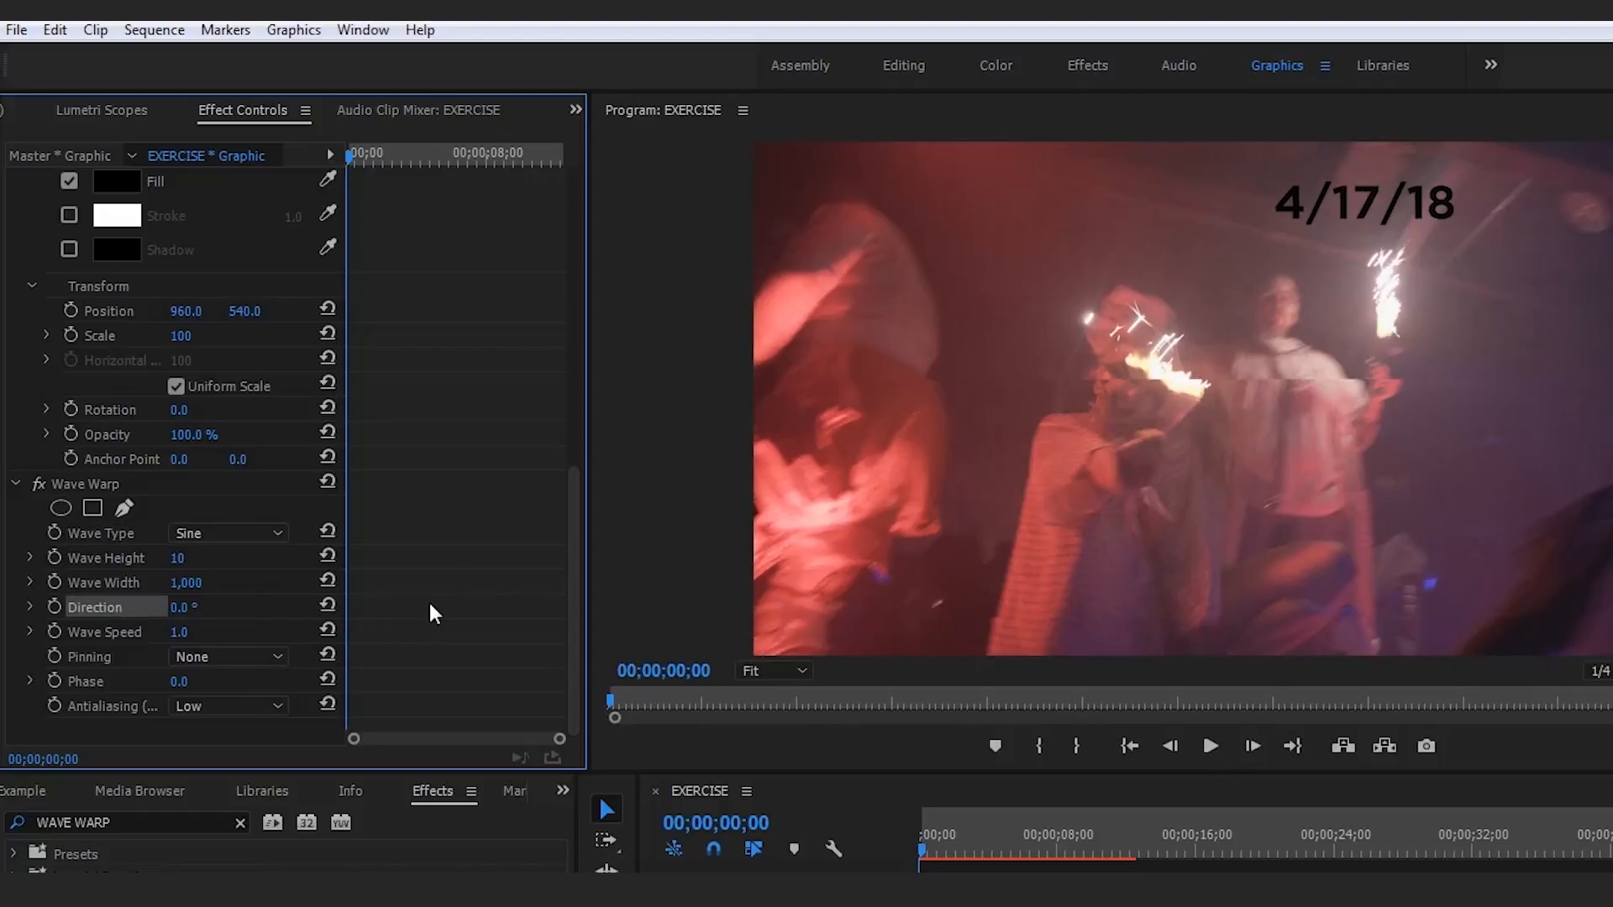
Set the title's Wave Warp pinning to All Edges and play the sequence to preview the text distortion
{"action": "left_click", "coordinate": [260, 664]}
{"action": "left_click", "coordinate": [295, 704]}
{"action": "key", "text": "space"}
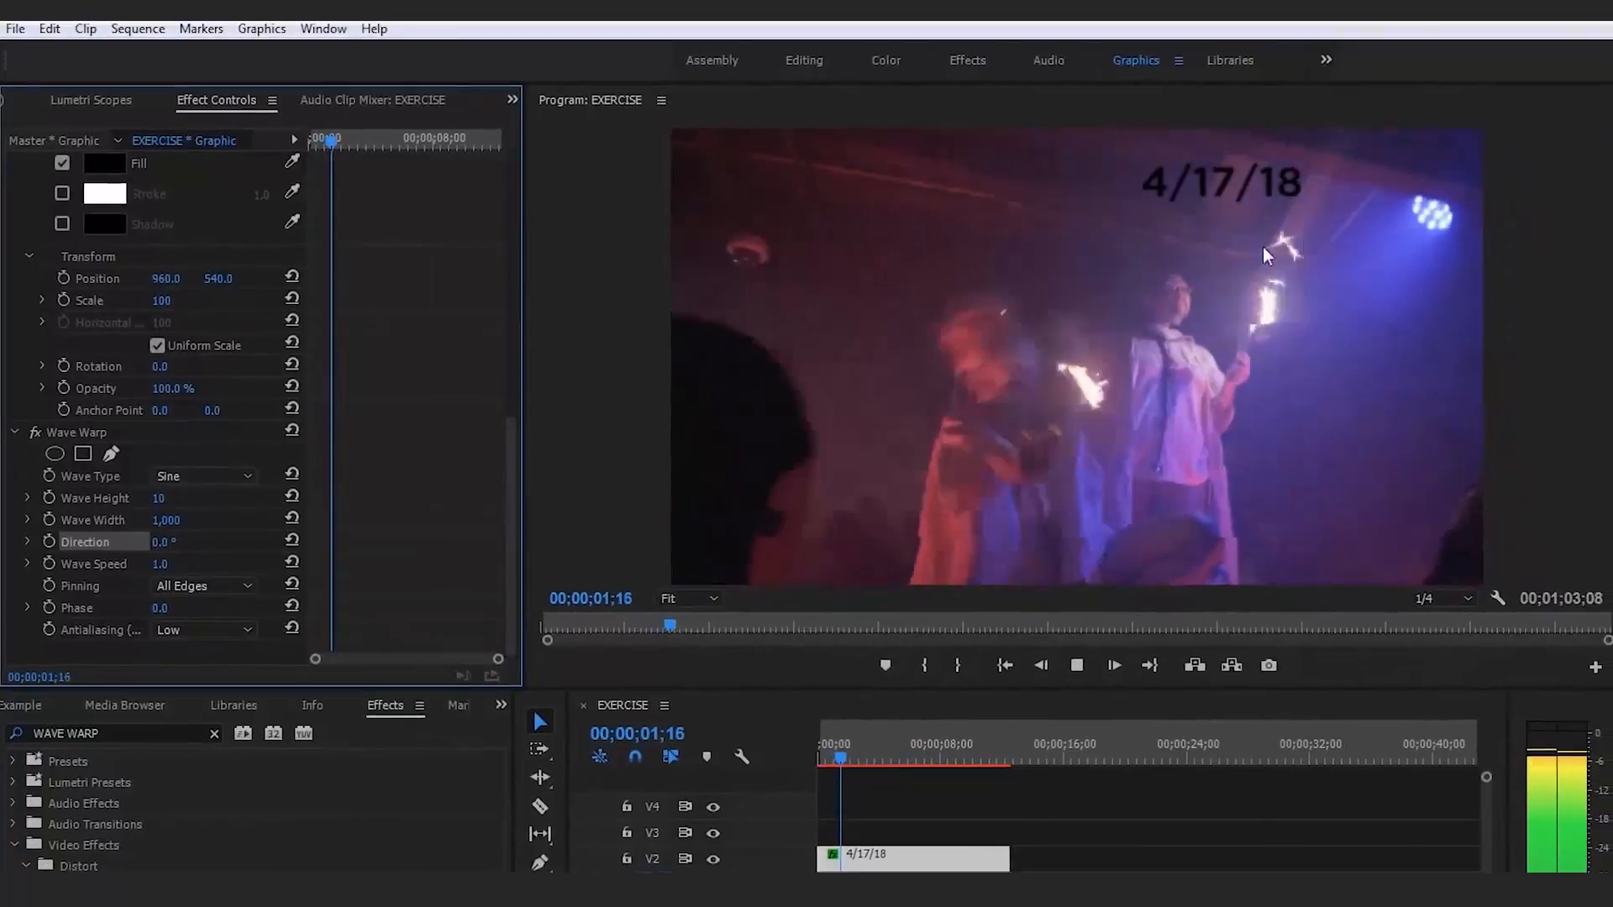
{"action": "key", "text": "space"}
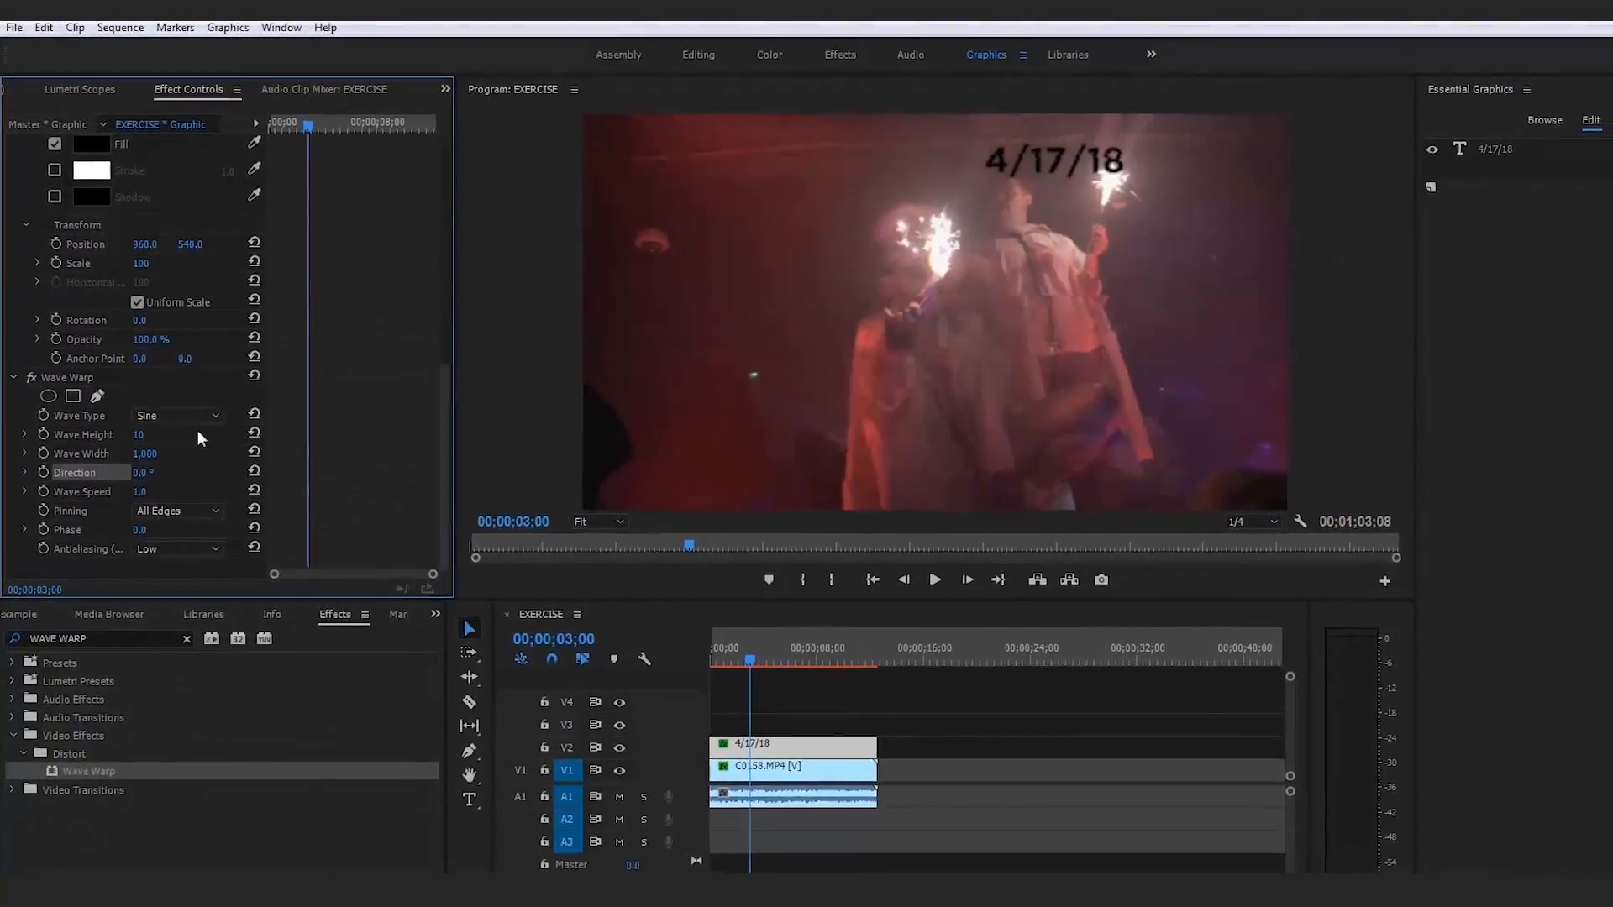
Try a wave height of 25 for the title's Wave Warp and preview the stronger movement
{"action": "left_click", "coordinate": [189, 433]}
{"action": "type", "text": "25"}
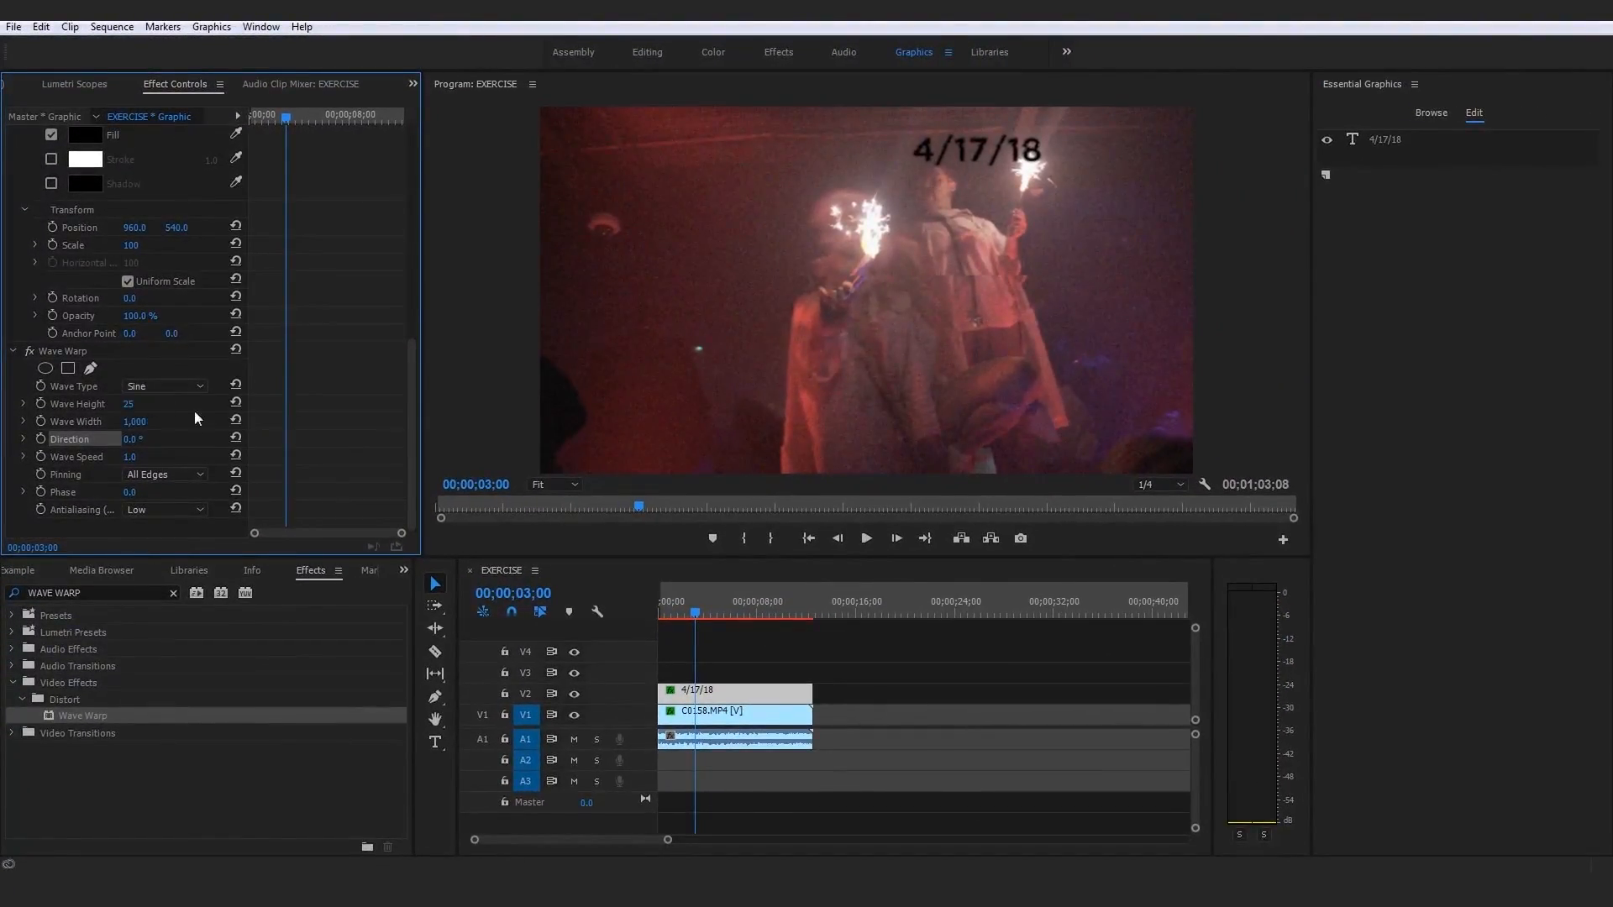
{"action": "key", "text": "space"}
{"action": "key", "text": "space"}
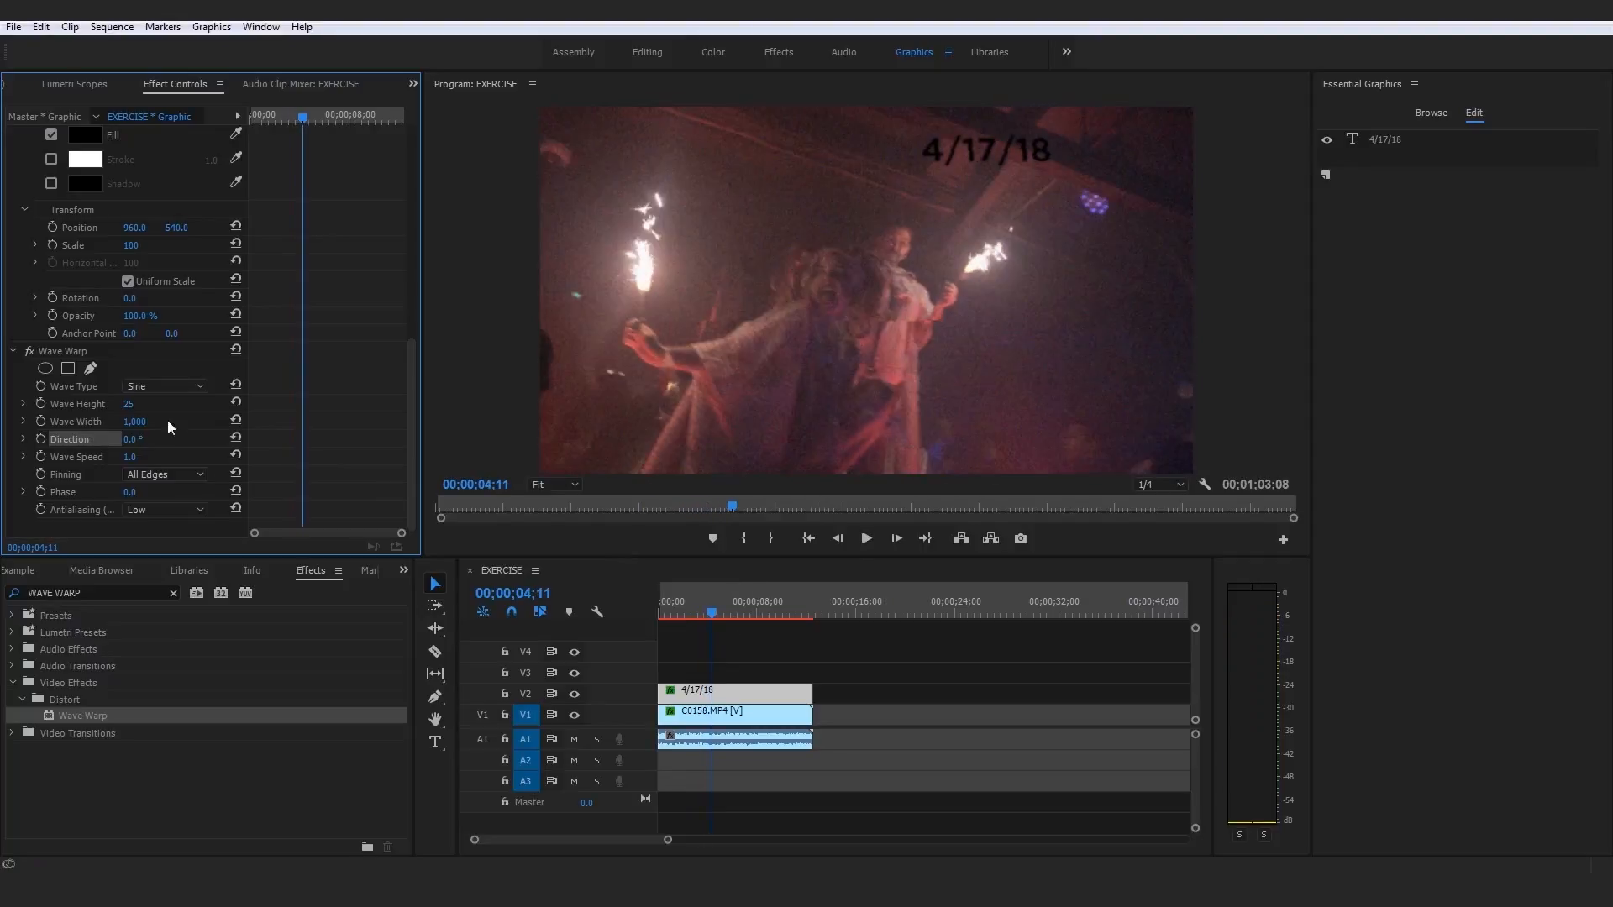
Give the title's Wave Warp a Square wave type, preview it from the start, and set its wave height to 10
{"action": "left_click", "coordinate": [179, 388]}
{"action": "left_click", "coordinate": [198, 424]}
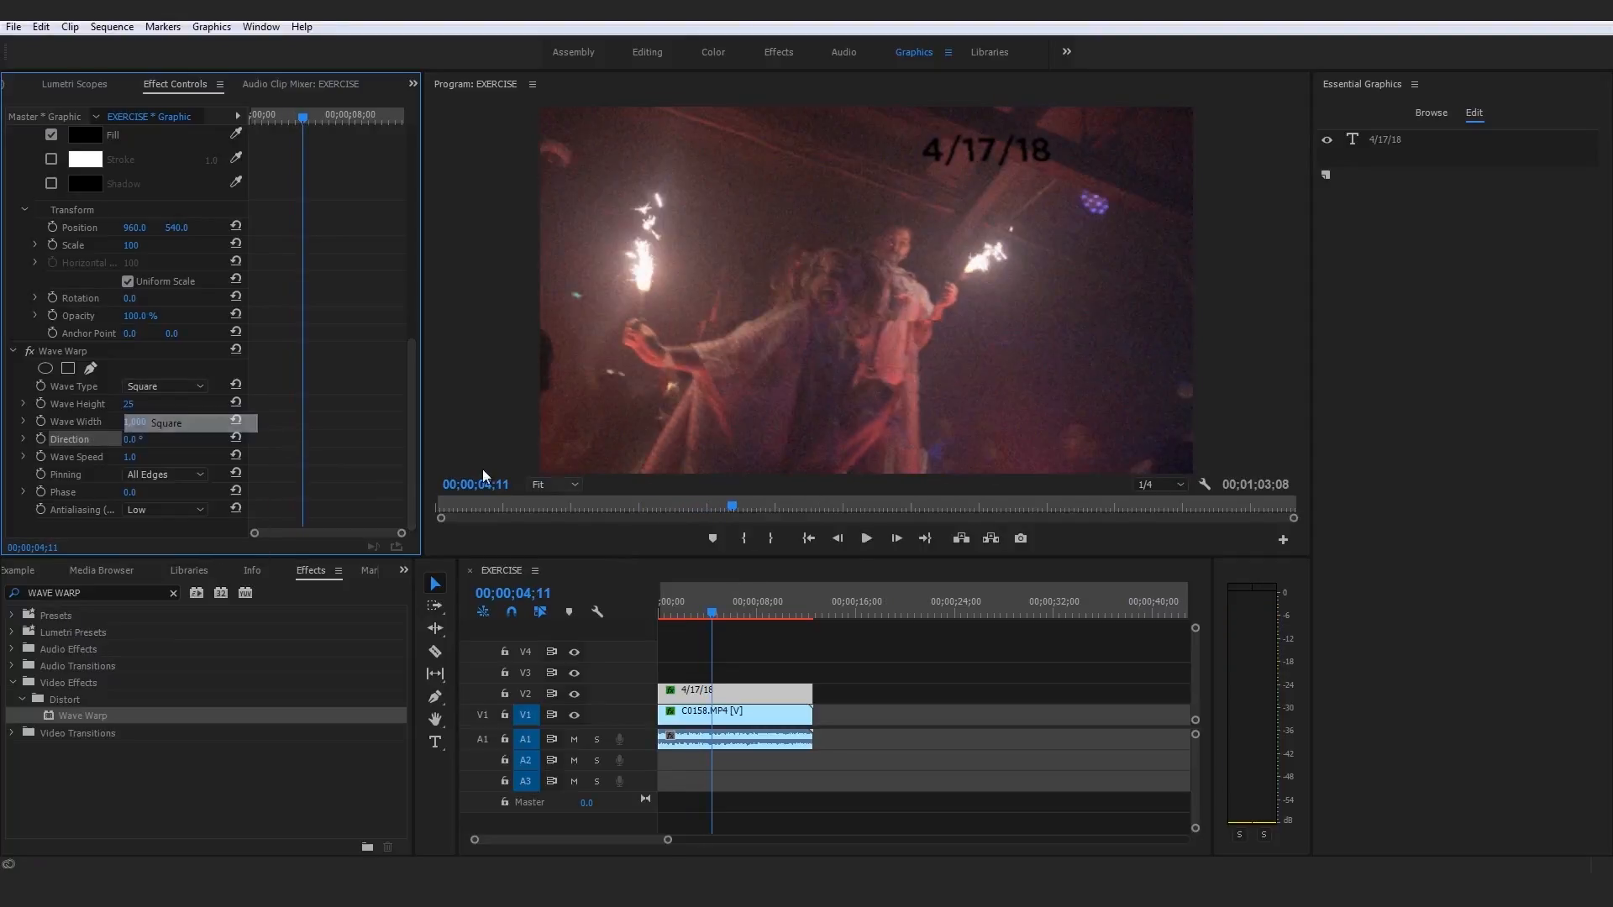
{"action": "left_click_drag", "start_coordinate": [701, 585], "coordinate": [617, 626]}
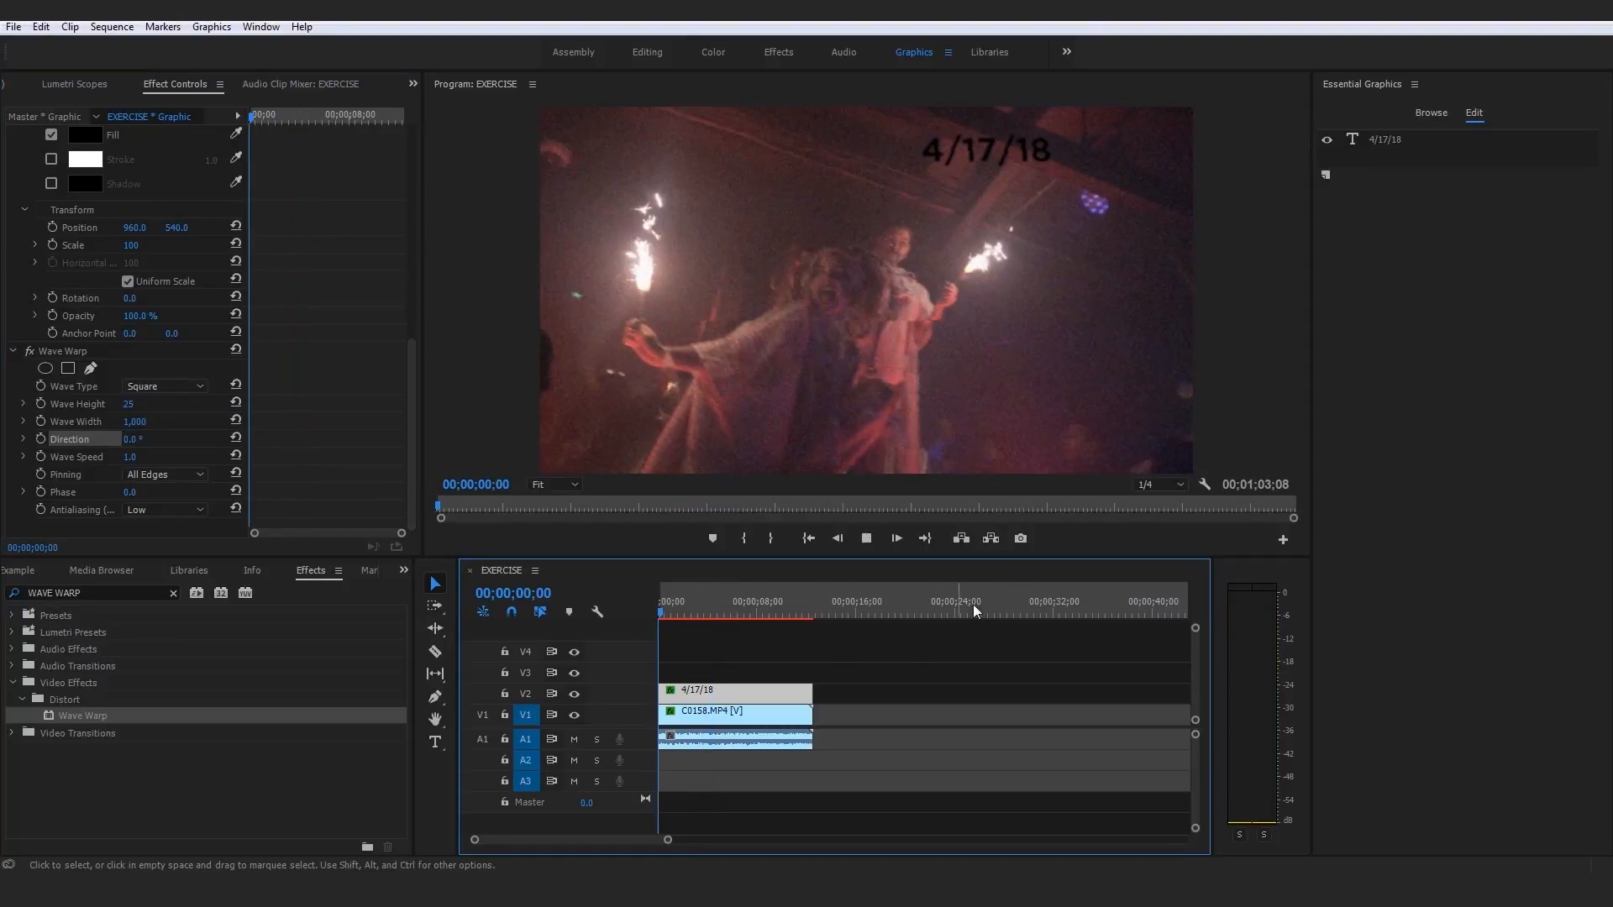
{"action": "key", "text": "space"}
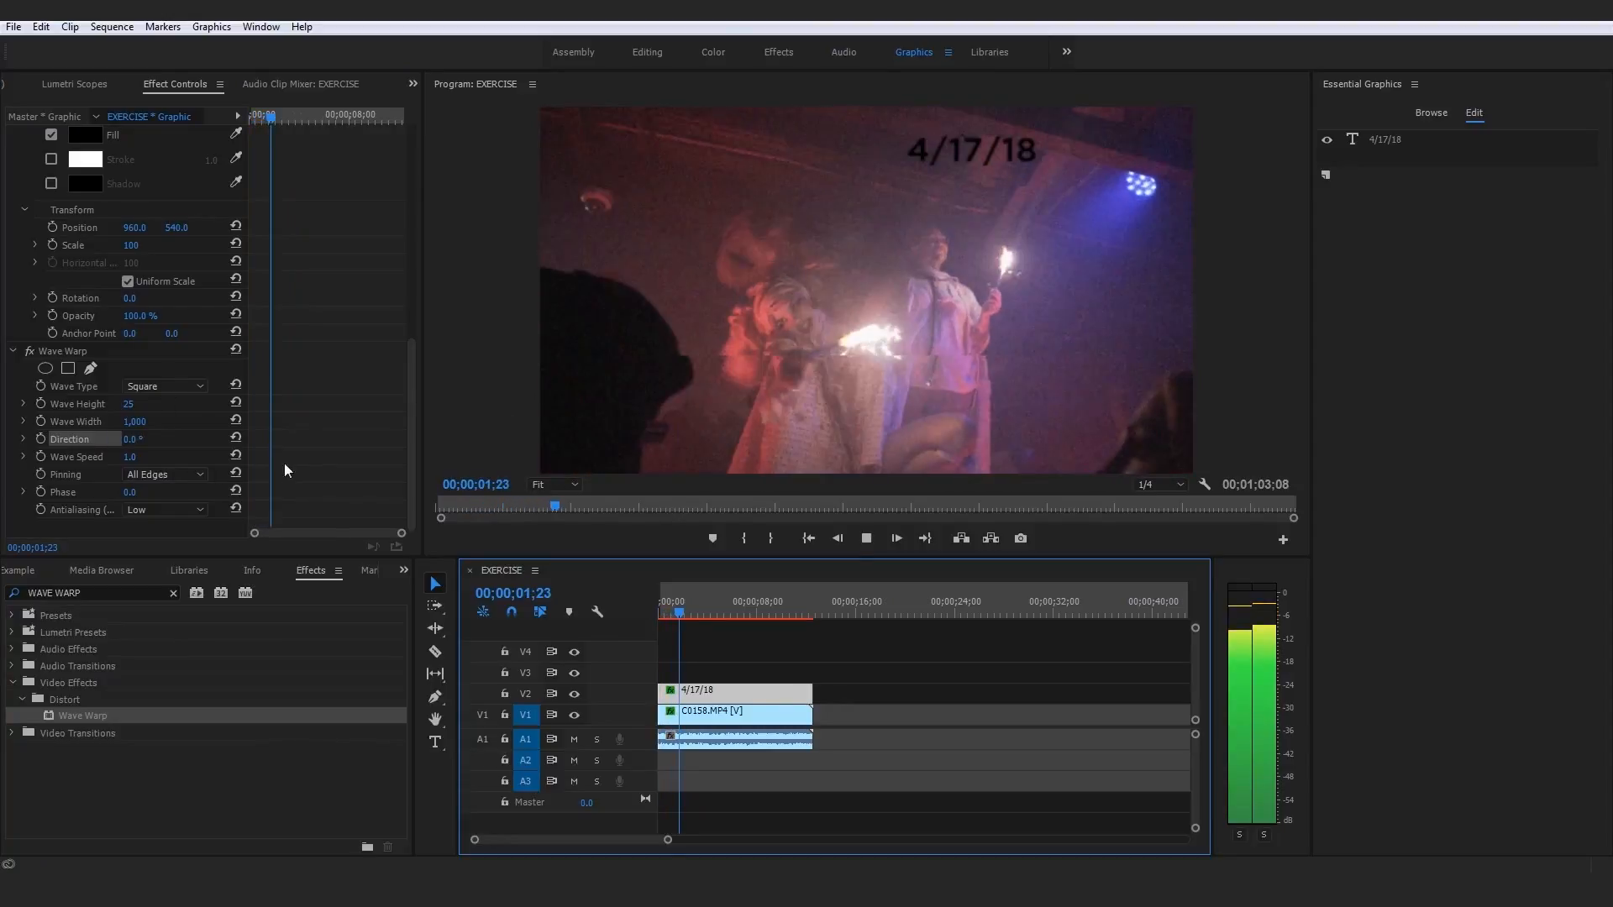
{"action": "key", "text": "space"}
{"action": "left_click", "coordinate": [135, 404]}
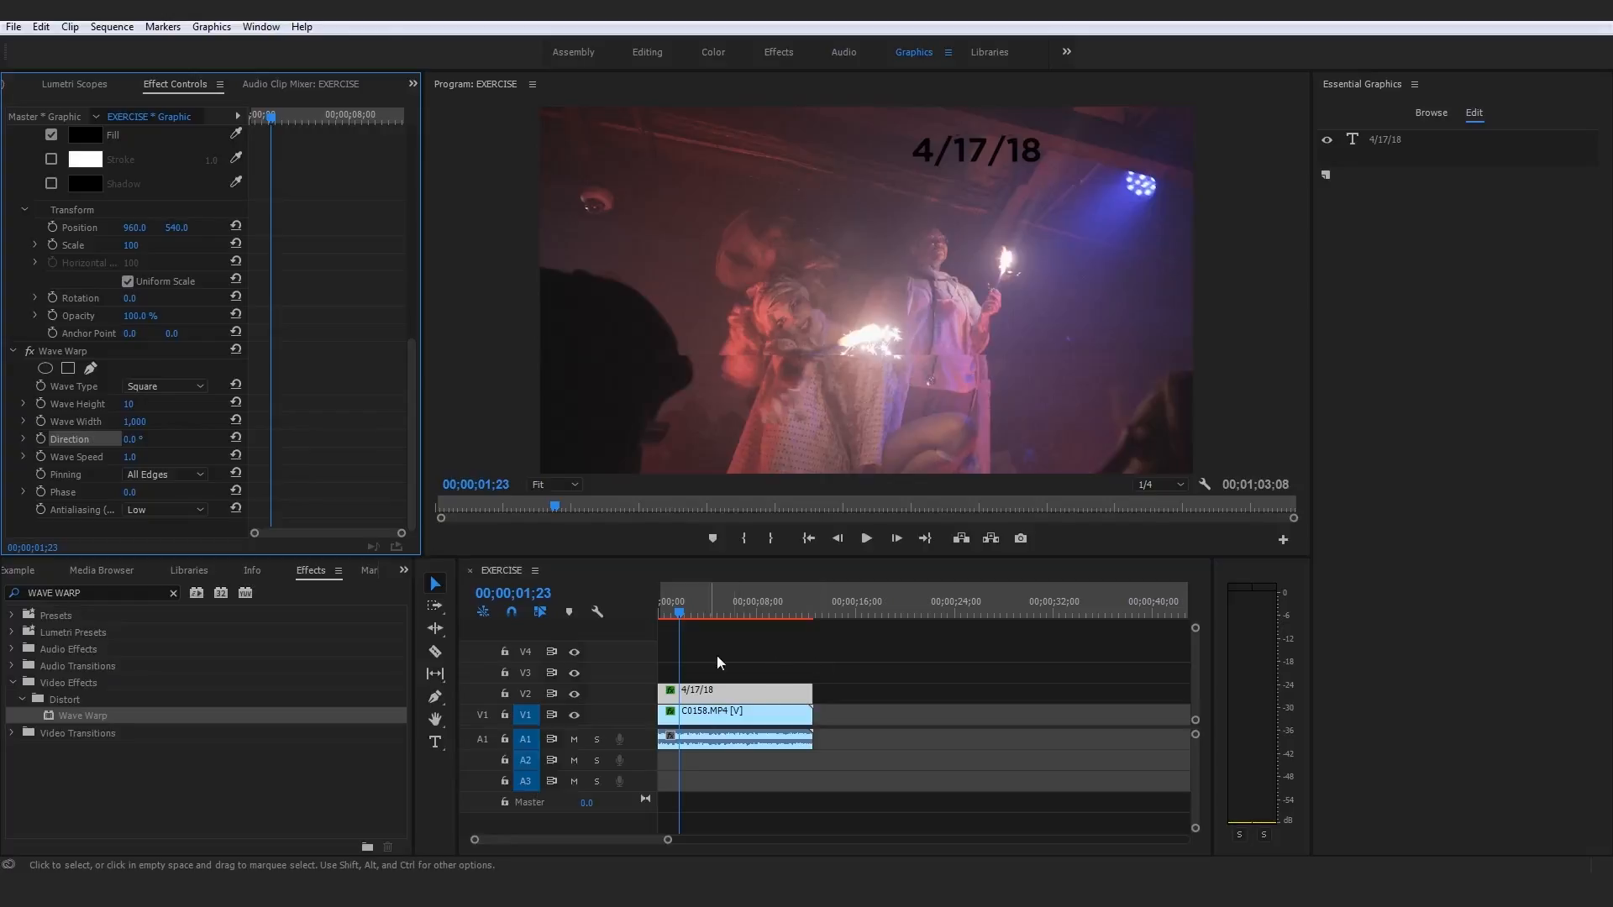
Check the C0158.MP4 clip's Wave Warp settings for comparison, then preview the date title's distortion from the sequence start
{"action": "left_click", "coordinate": [790, 724]}
{"action": "key", "text": "Home"}
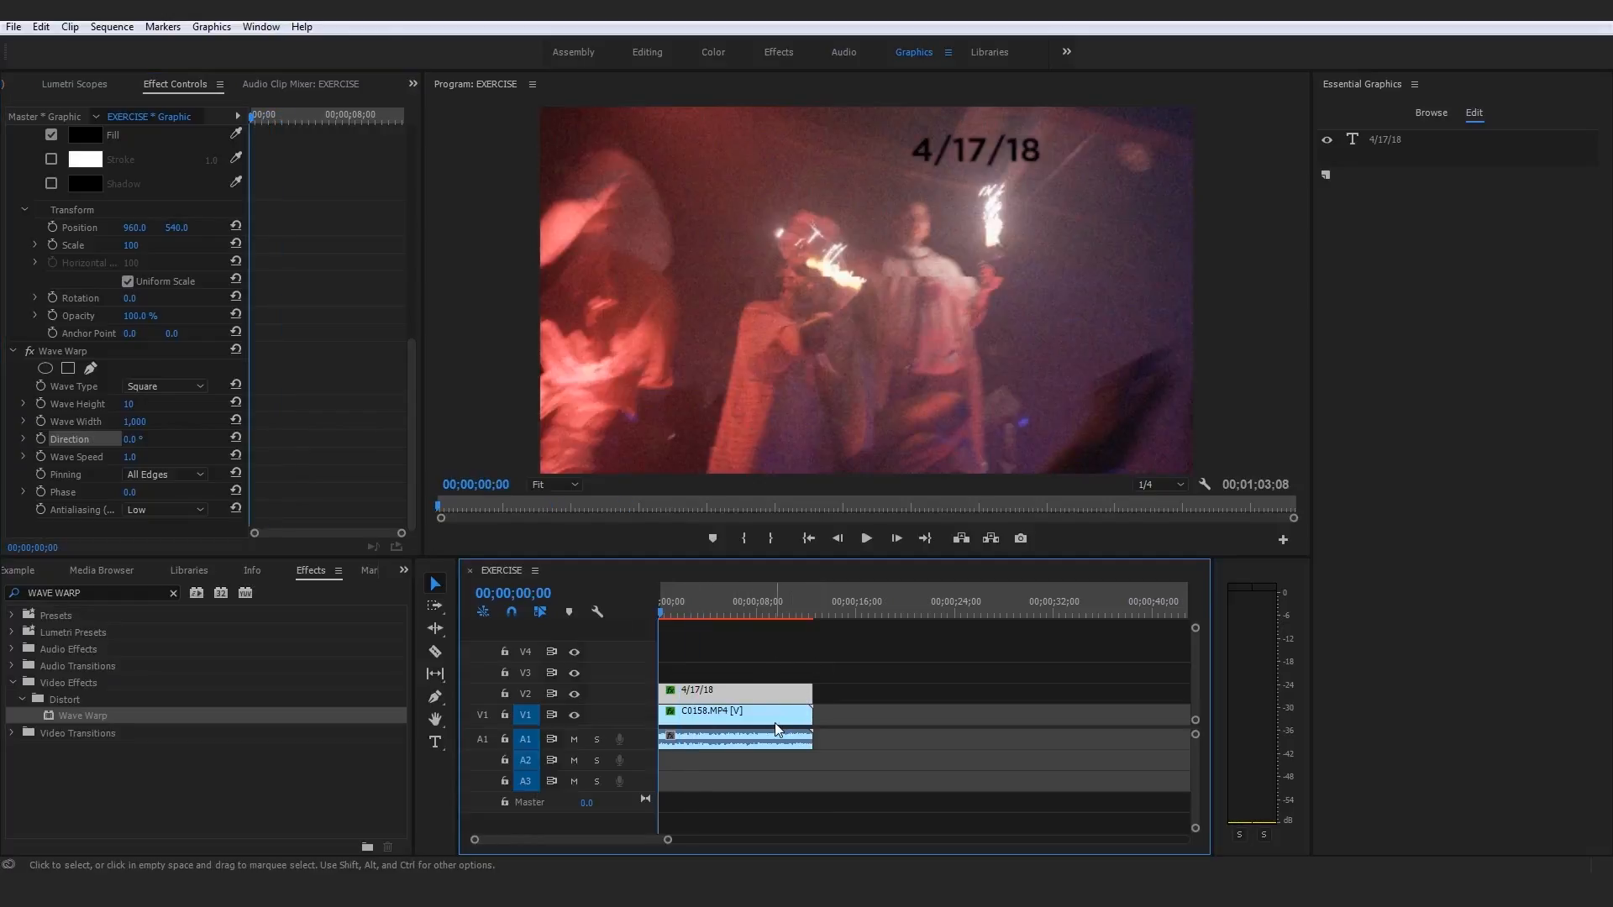
{"action": "left_click", "coordinate": [775, 723]}
{"action": "scroll", "coordinate": [336, 430], "scroll_direction": "down", "scroll_amount": 5}
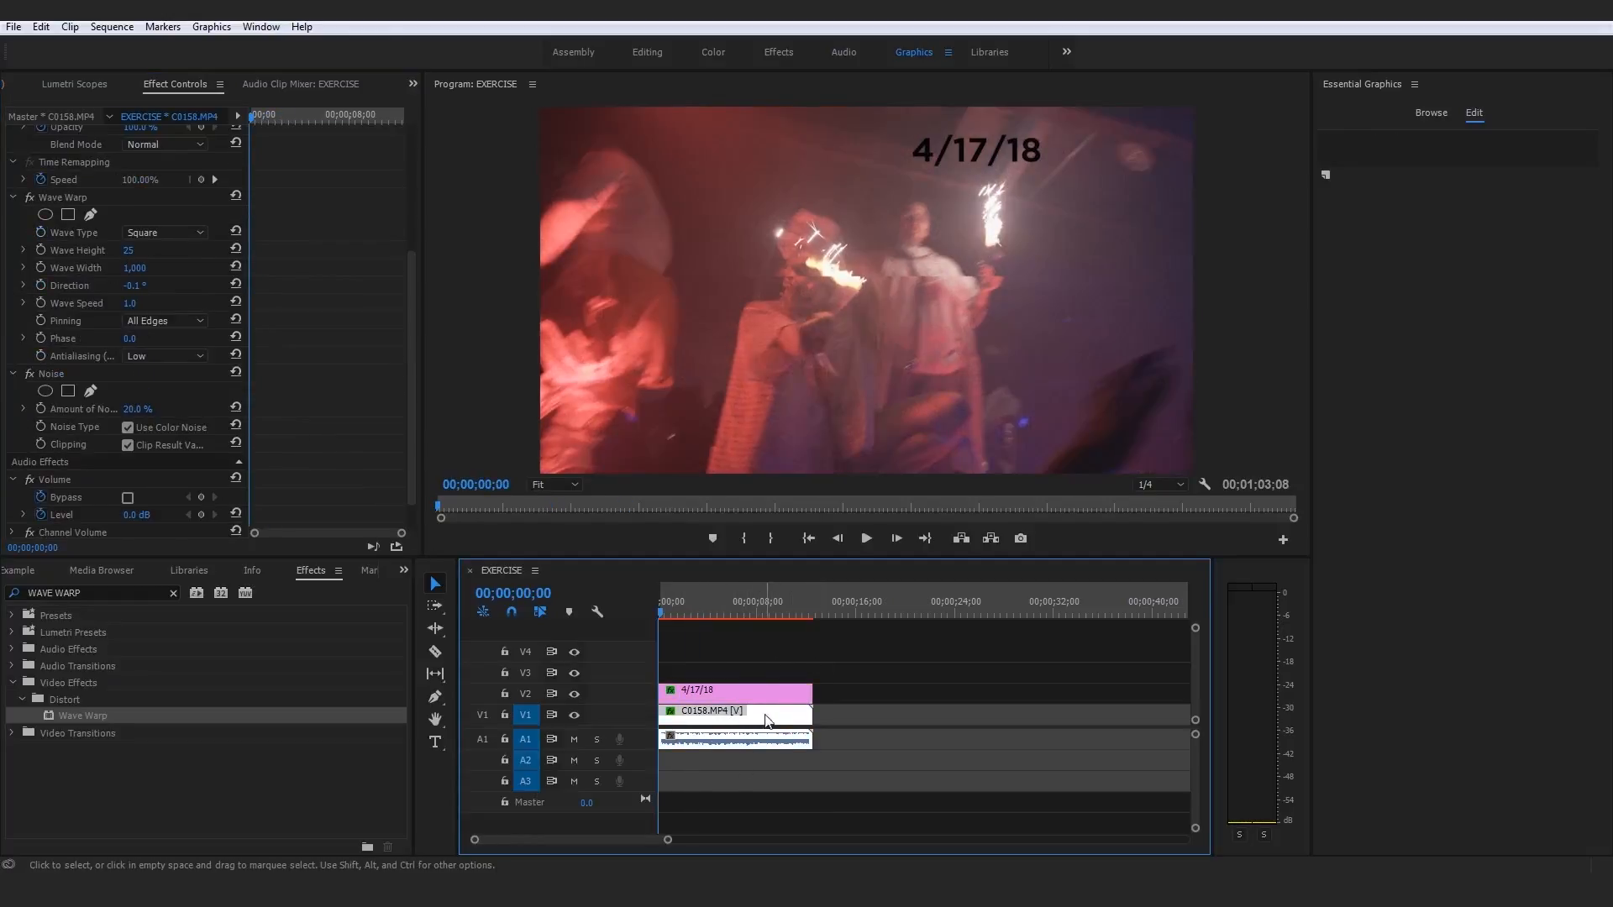
{"action": "left_click", "coordinate": [749, 687]}
{"action": "key", "text": "space"}
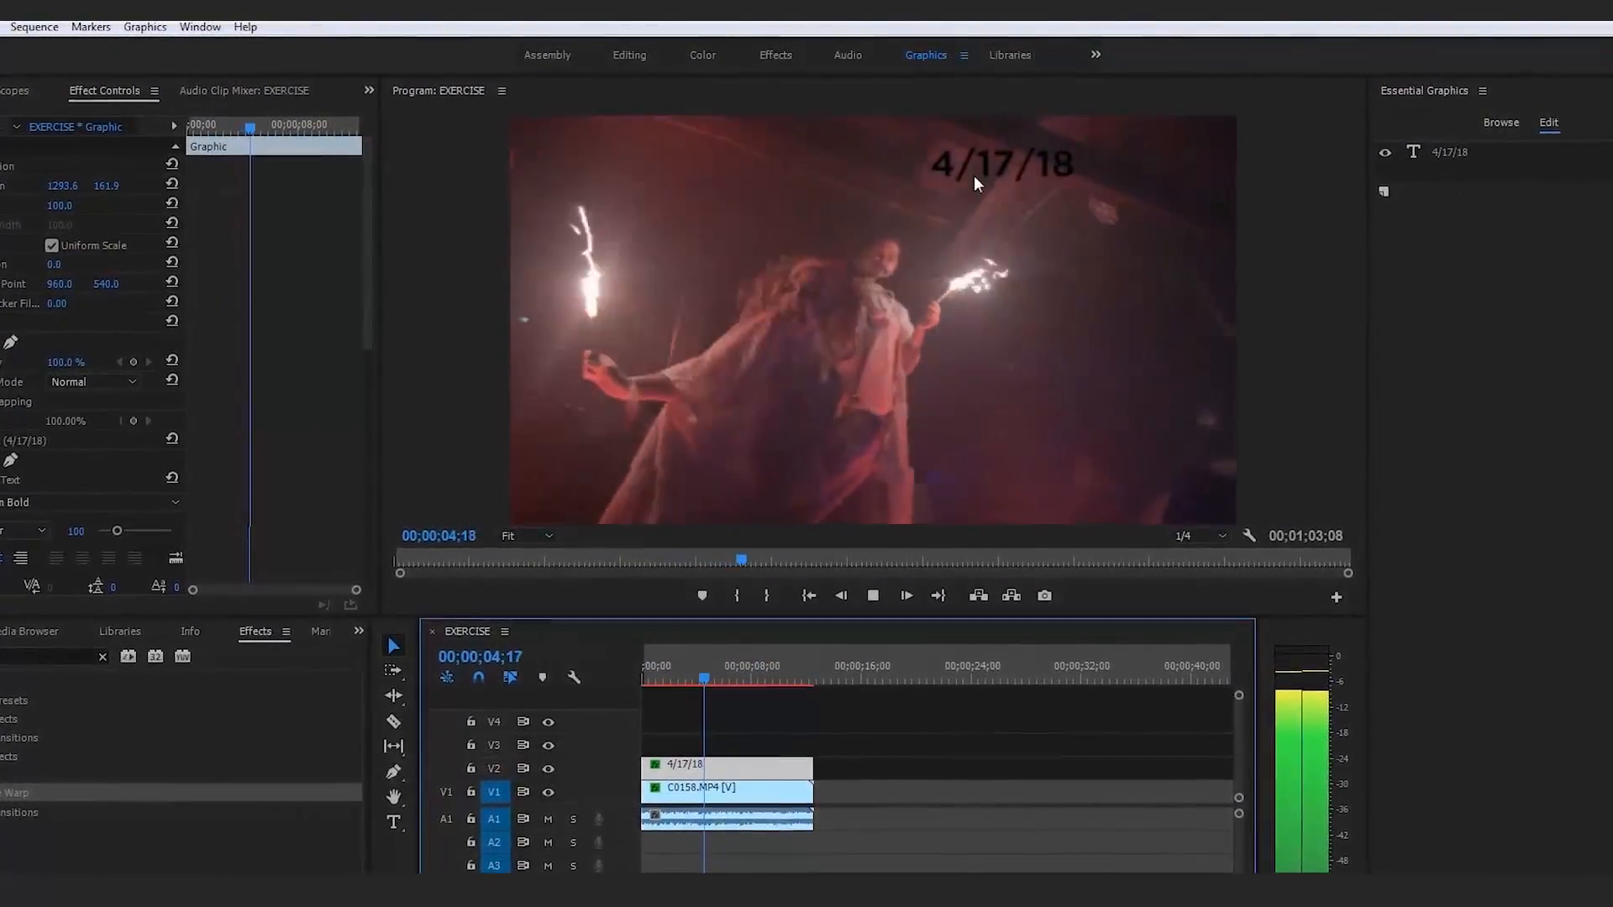
{"action": "key", "text": "space"}
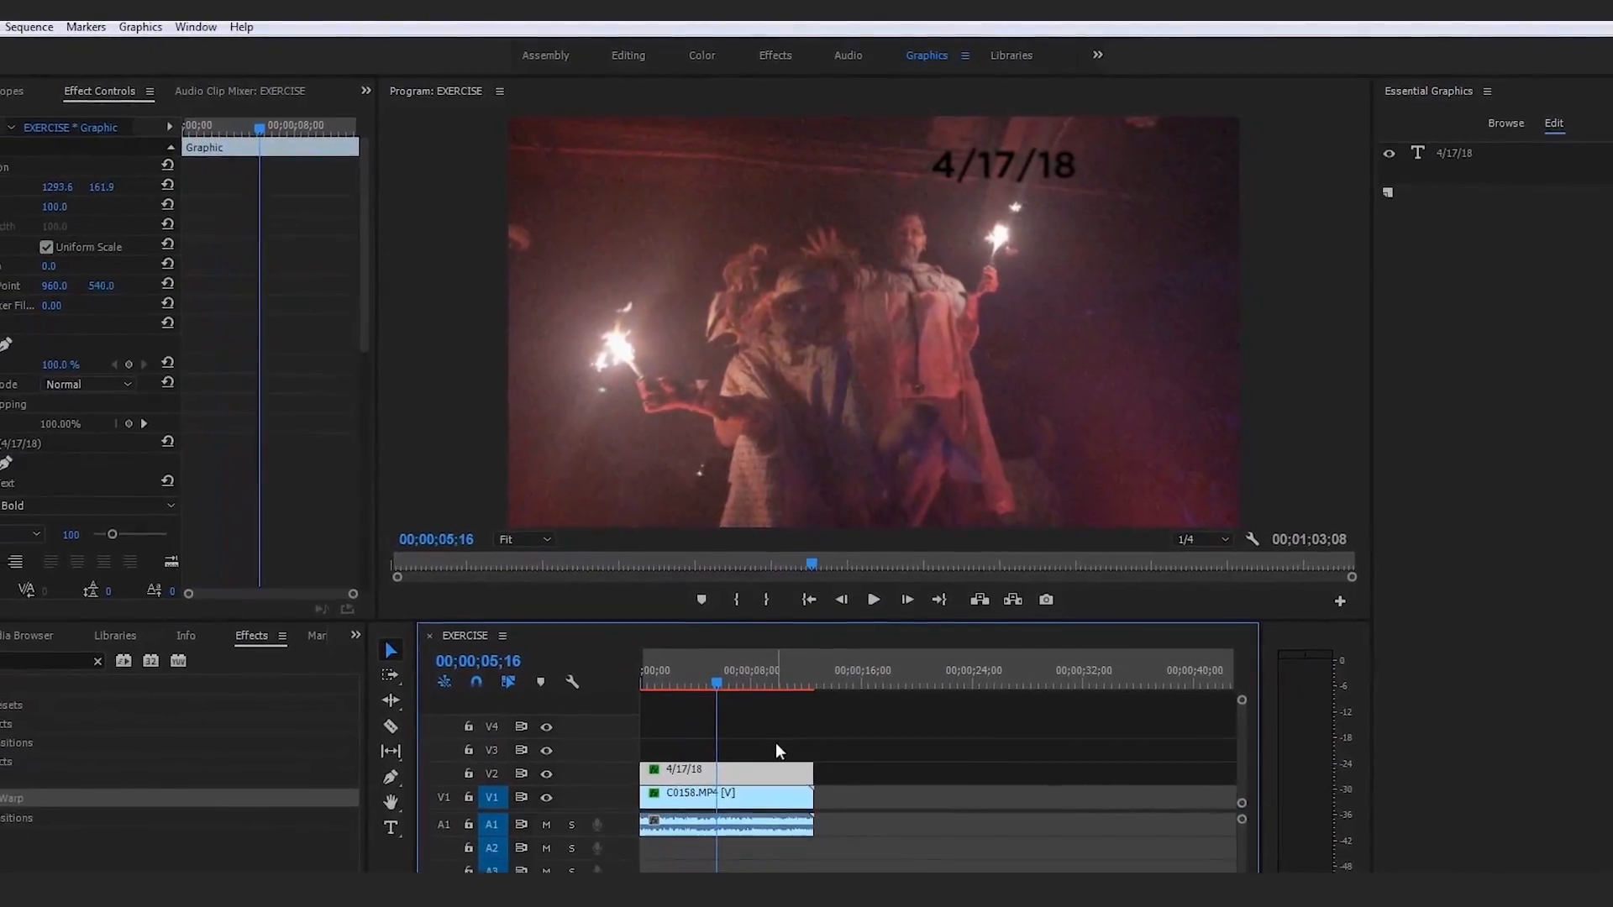
Try a Wave Warp direction of -3.0° on the date title and preview it from the sequence start
{"action": "left_click", "coordinate": [776, 747]}
{"action": "left_click", "coordinate": [772, 777]}
{"action": "scroll", "coordinate": [279, 431], "scroll_direction": "down", "scroll_amount": 8}
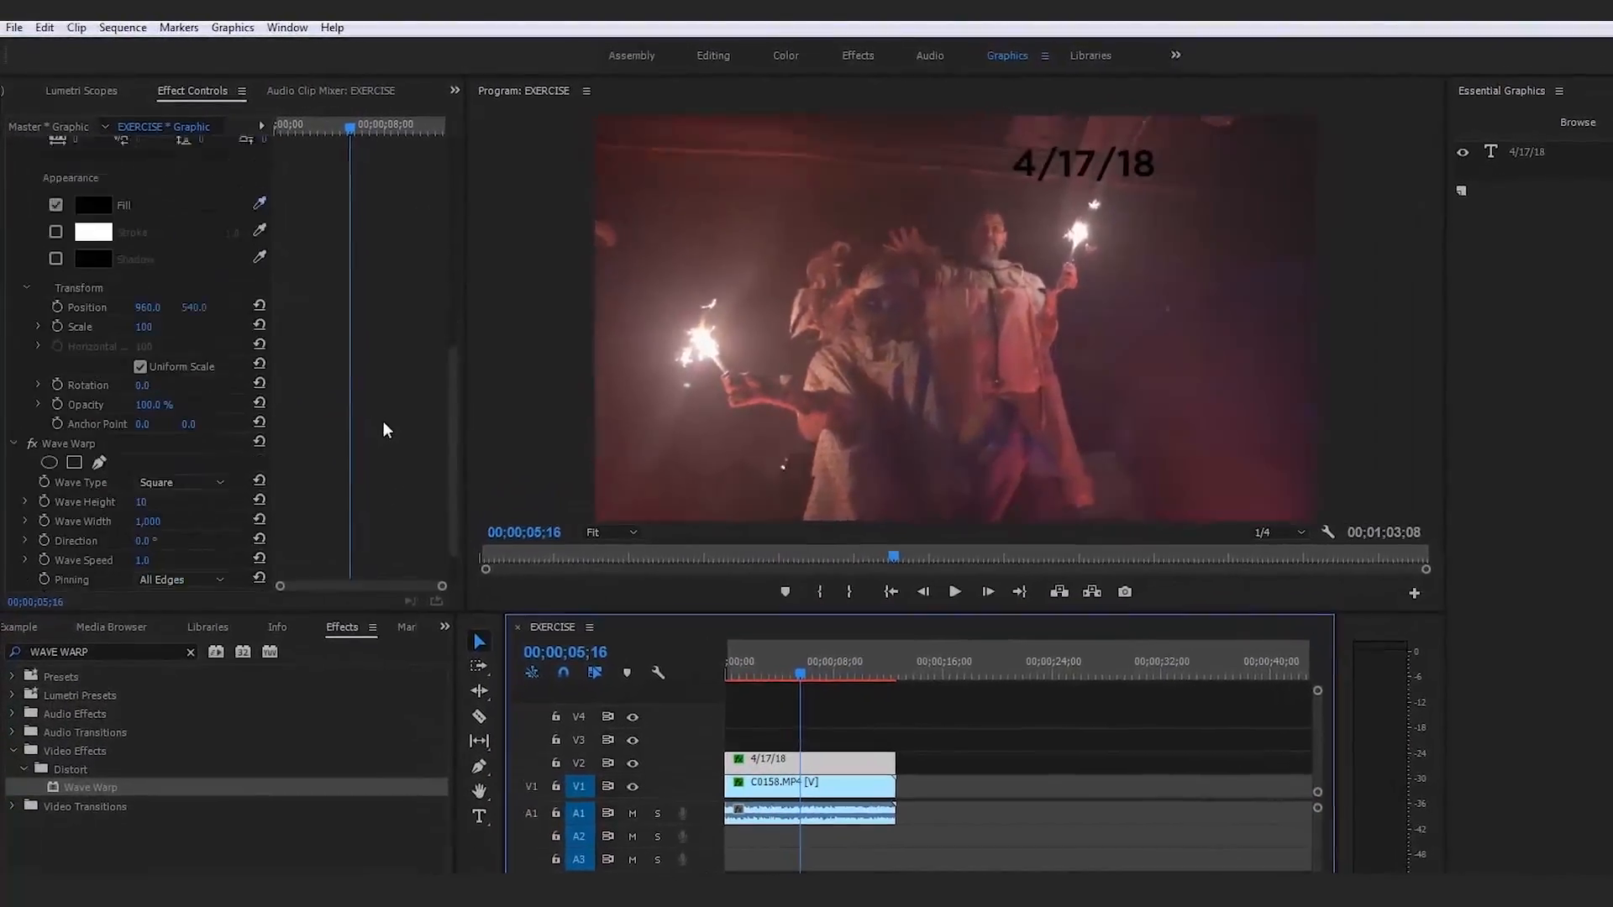
{"action": "scroll", "coordinate": [381, 428], "scroll_direction": "down", "scroll_amount": 2}
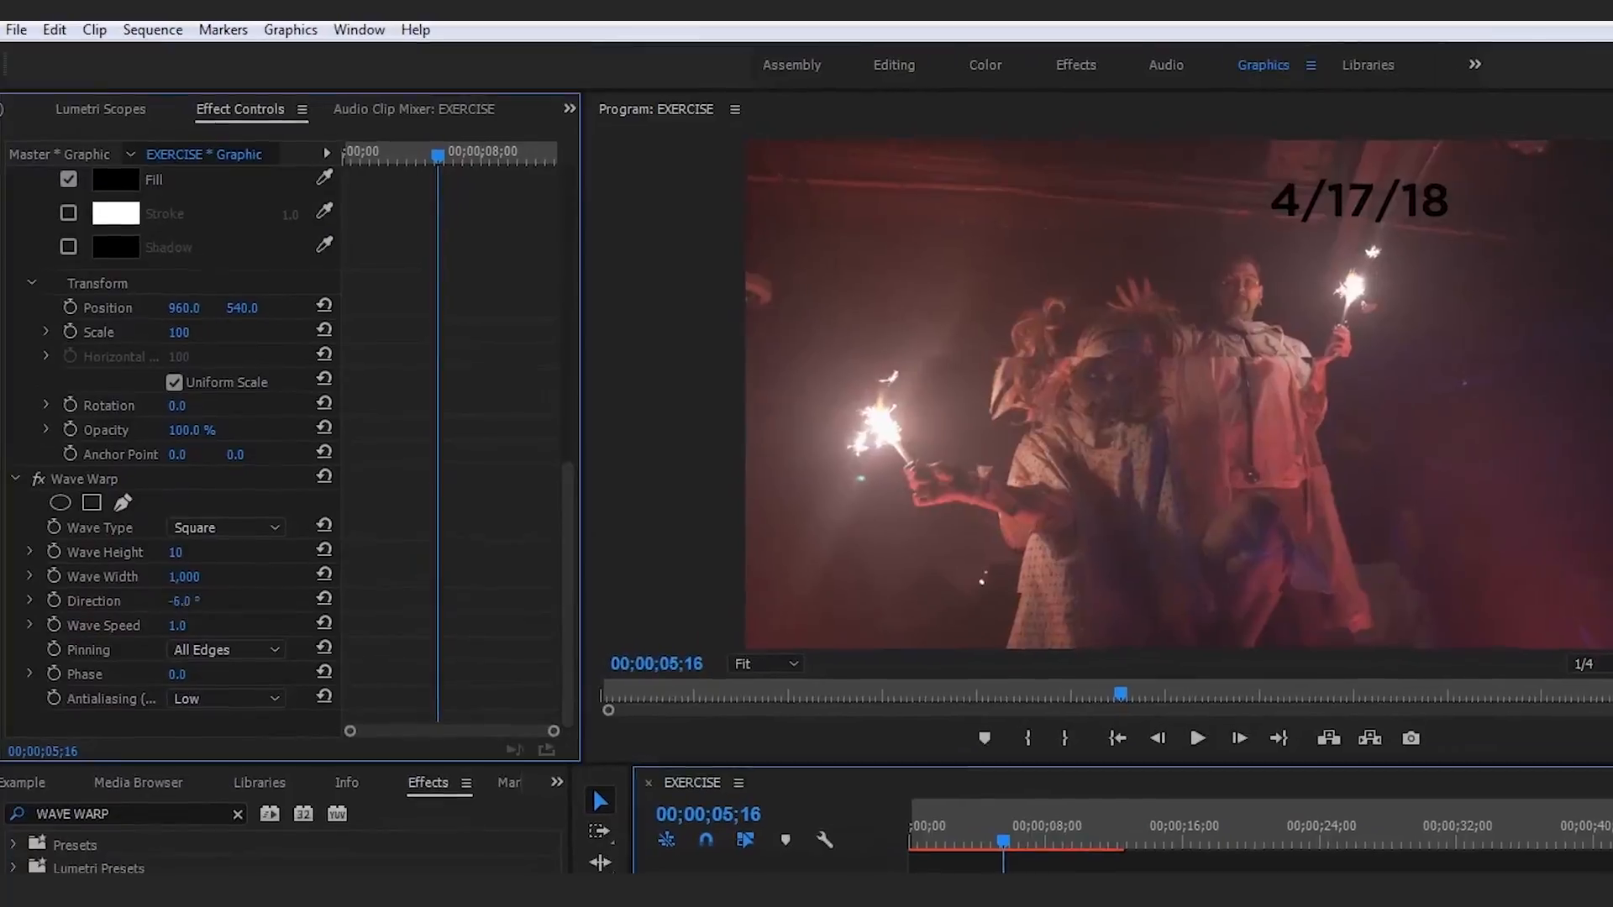
{"action": "left_click_drag", "start_coordinate": [184, 601], "coordinate": [179, 601]}
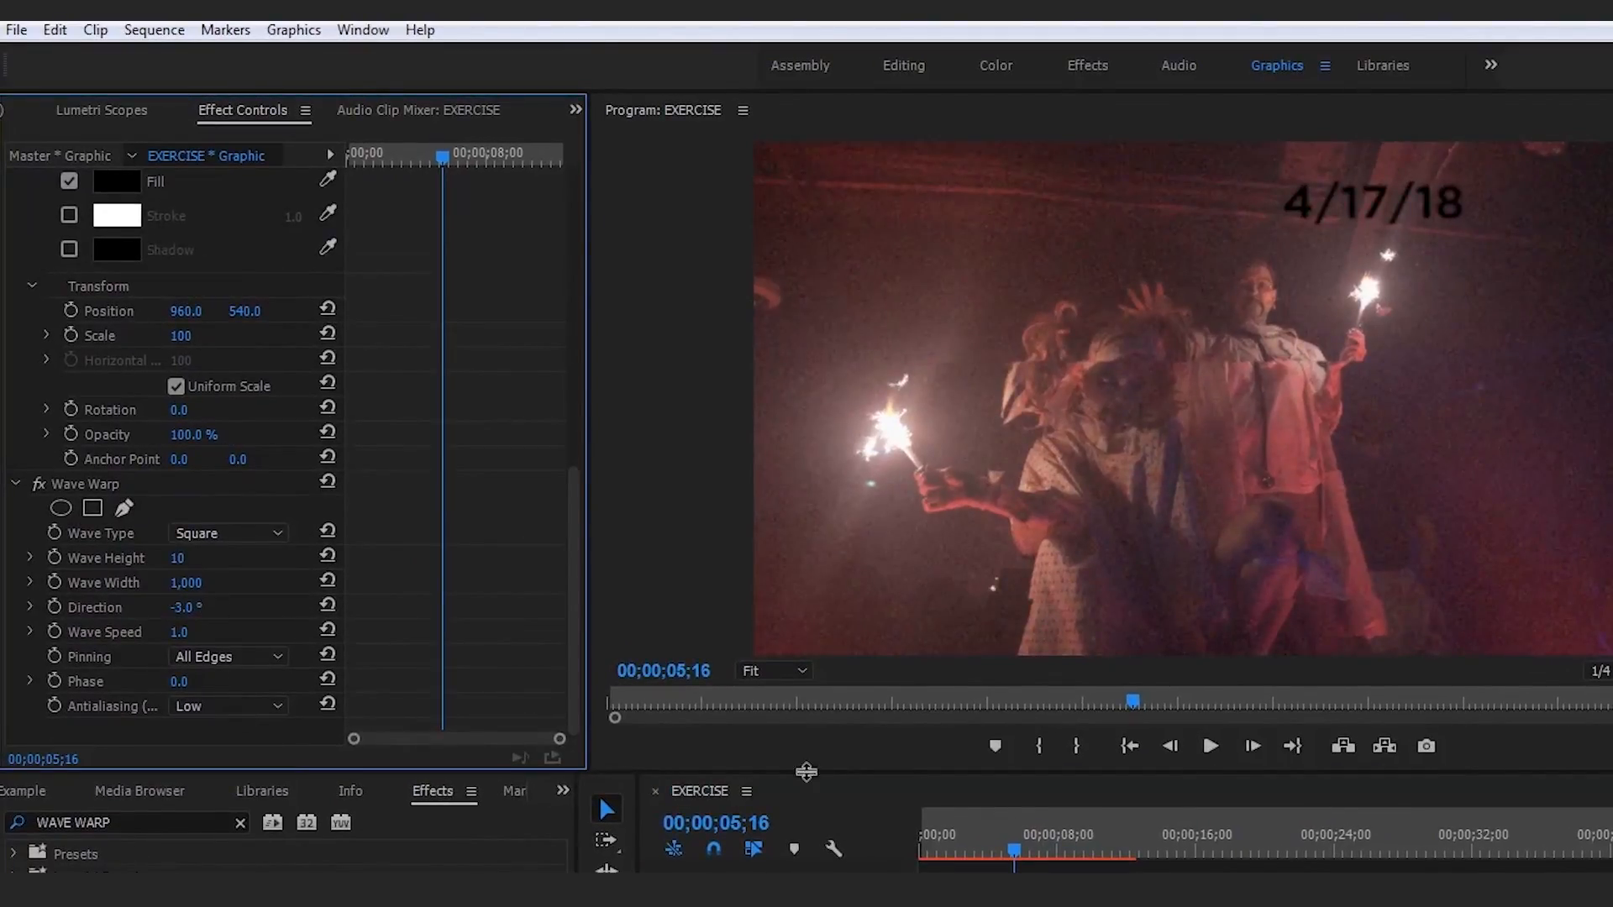
{"action": "left_click_drag", "start_coordinate": [1025, 846], "coordinate": [850, 864]}
{"action": "key", "text": "space"}
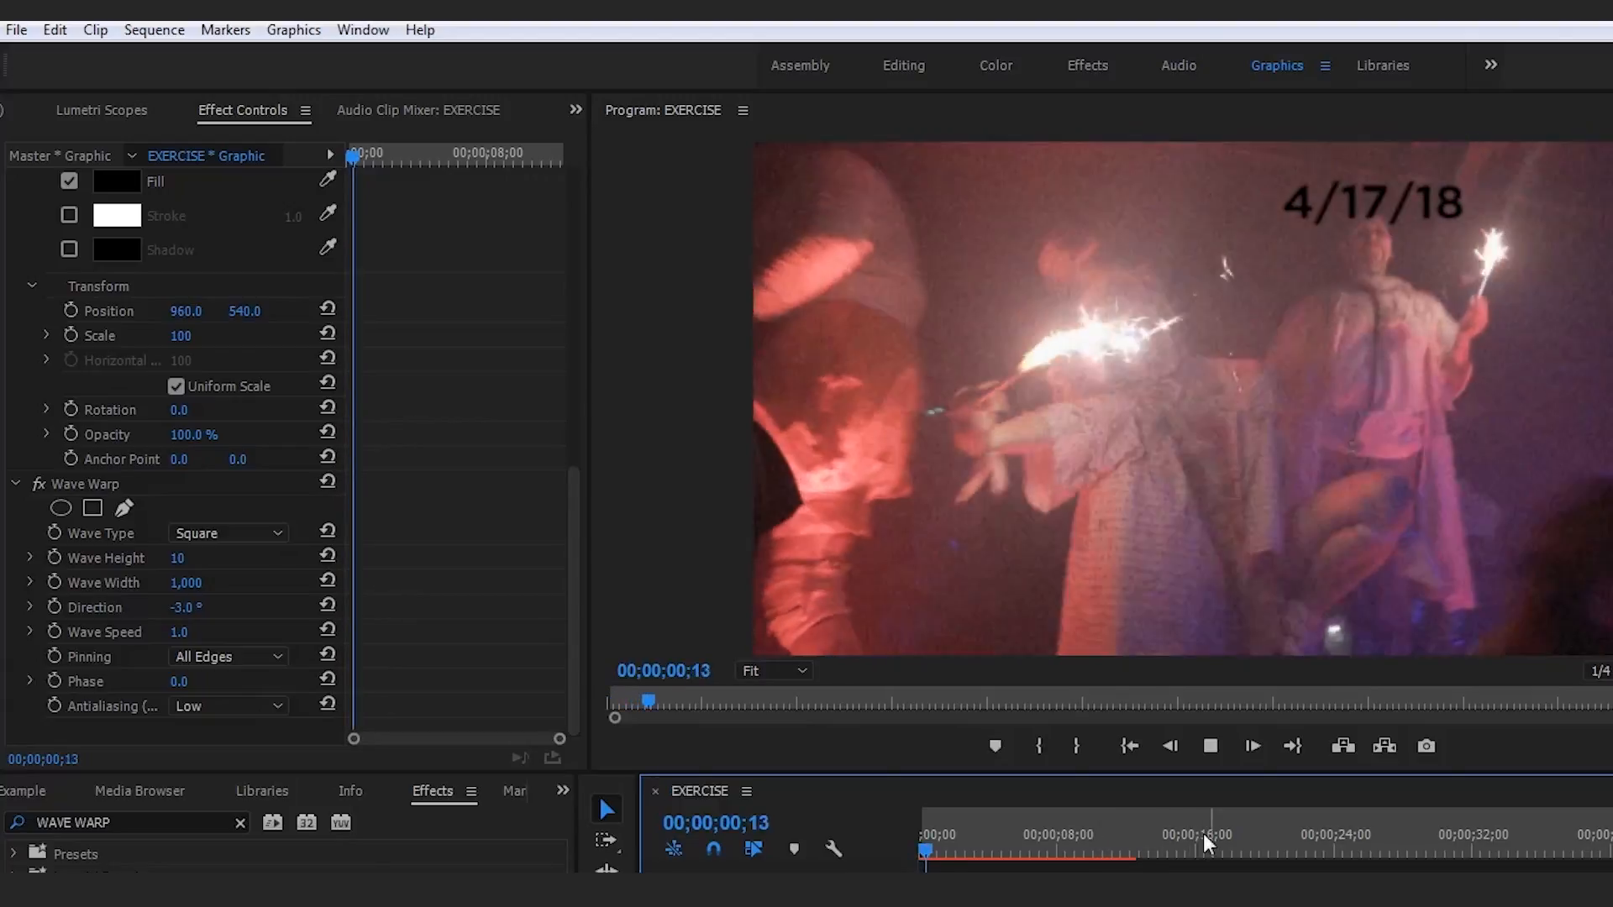
{"action": "key", "text": "space"}
Set the title's Wave Warp direction to -0.1° and preview it from the sequence start
{"action": "left_click_drag", "start_coordinate": [179, 633], "coordinate": [180, 632]}
{"action": "left_click", "coordinate": [181, 606]}
{"action": "type", "text": "-0"}
{"action": "type", "text": ".0"}
{"action": "type", "text": "1"}
{"action": "key", "text": "BackSpace"}
{"action": "key", "text": "BackSpace"}
{"action": "type", "text": "1"}
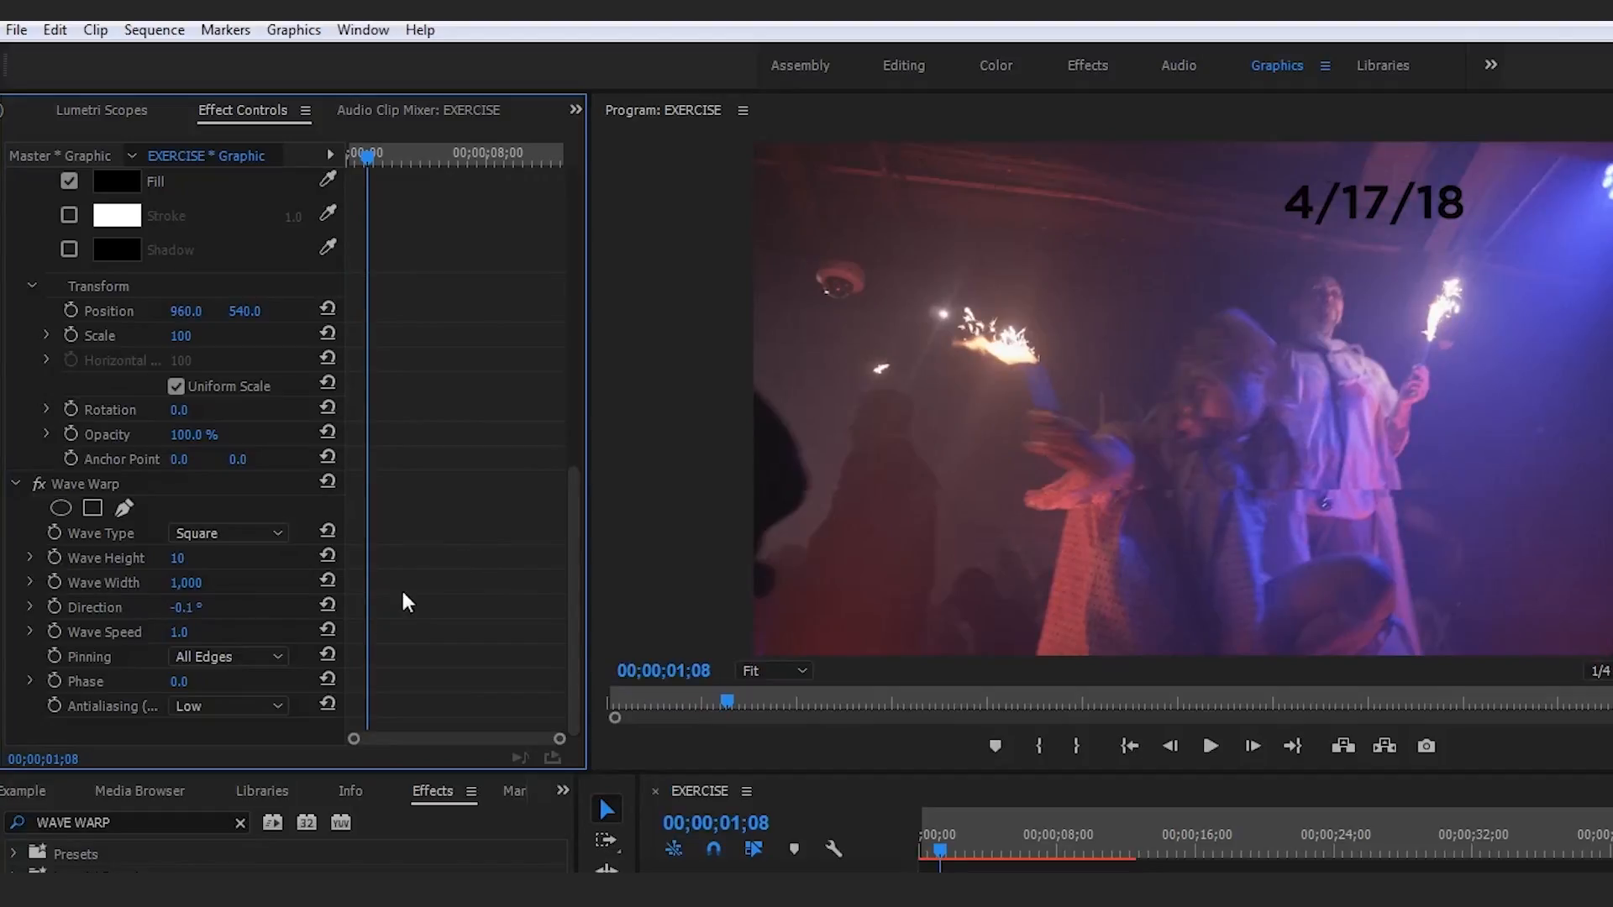
{"action": "left_click_drag", "start_coordinate": [958, 844], "coordinate": [853, 862]}
{"action": "key", "text": "space"}
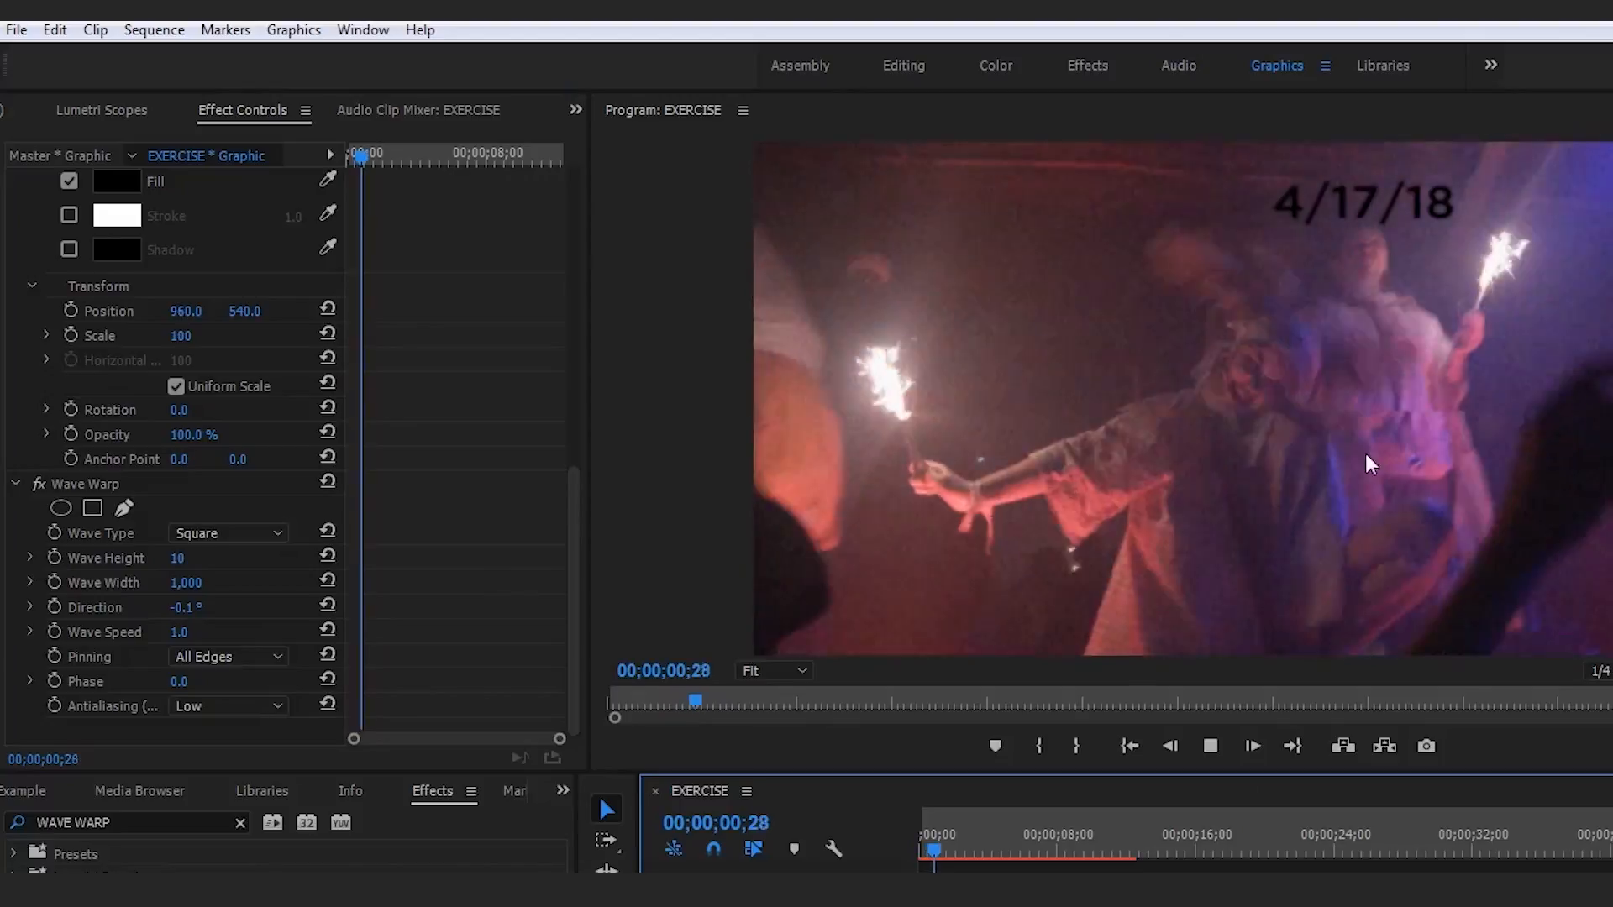
{"action": "key", "text": "space"}
Change the title's Wave Warp type to Sine and preview the distortion from the start
{"action": "left_click", "coordinate": [238, 534]}
{"action": "left_click", "coordinate": [268, 565]}
{"action": "left_click", "coordinate": [923, 847]}
{"action": "key", "text": "space"}
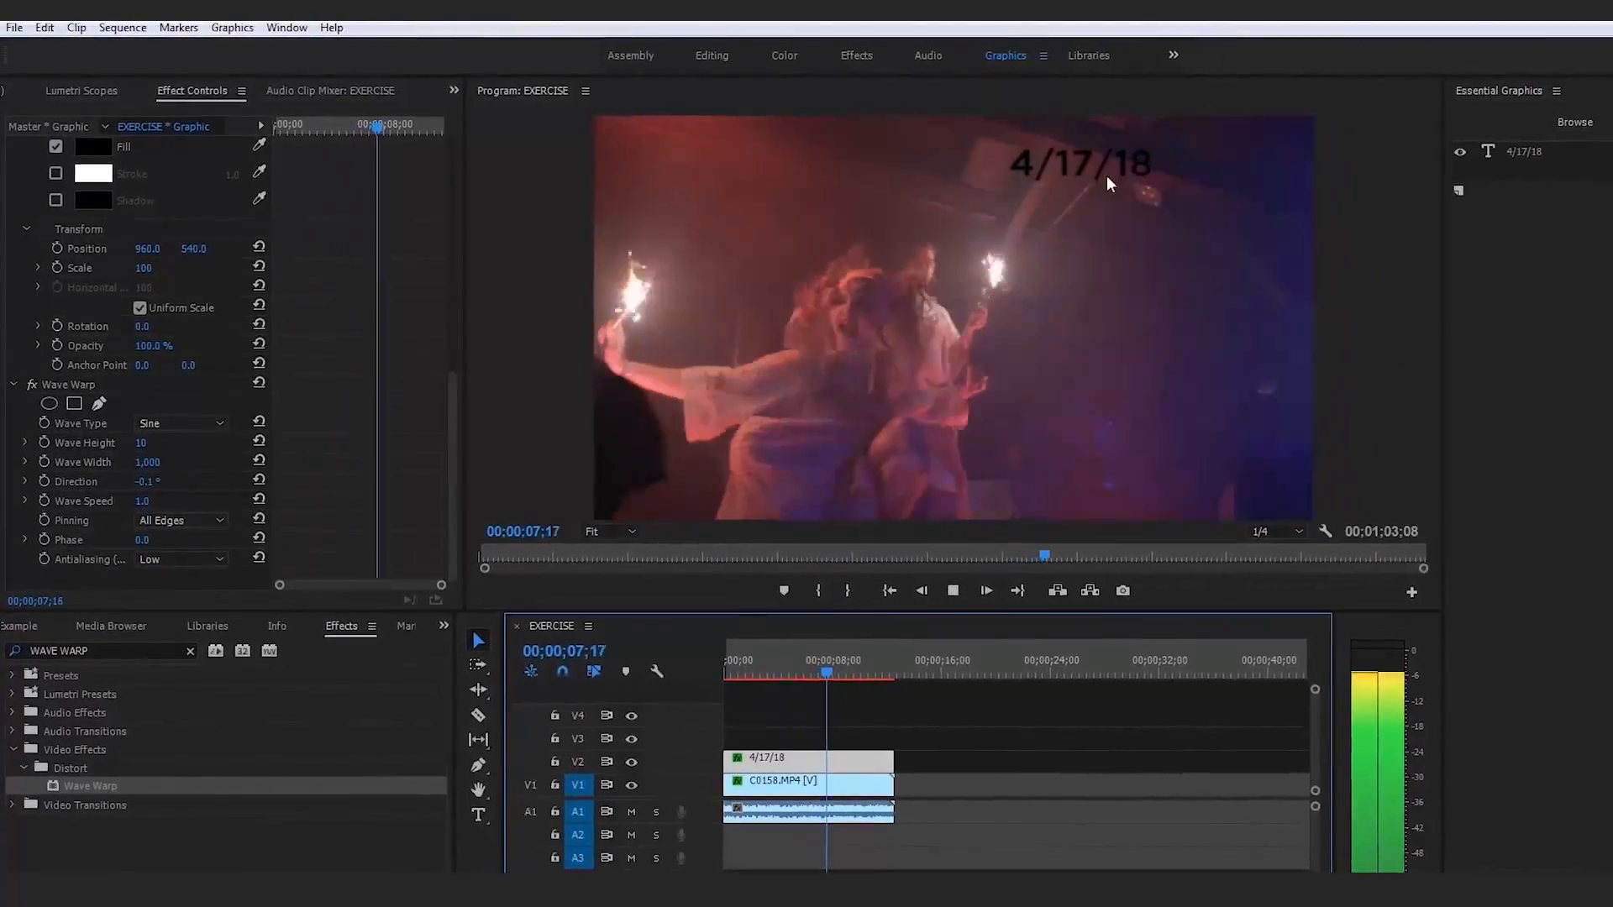
{"action": "key", "text": "space"}
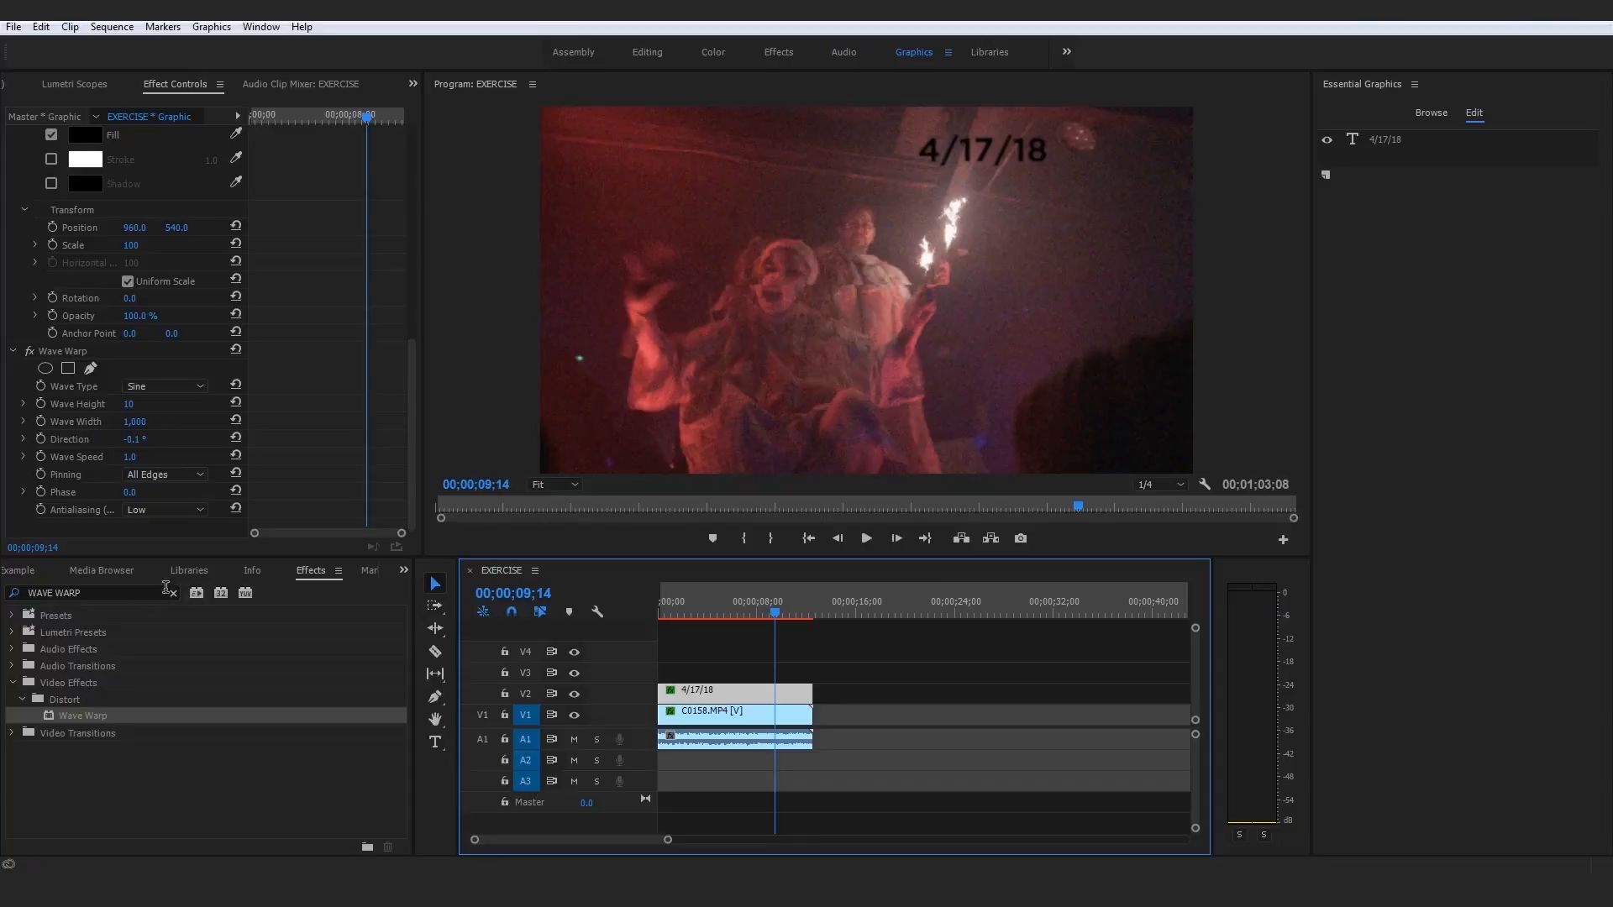
Search the effects for "BLUR" and apply Camera Blur to the 4/17/18 title clip
{"action": "left_click", "coordinate": [92, 588]}
{"action": "type", "text": "BLU"}
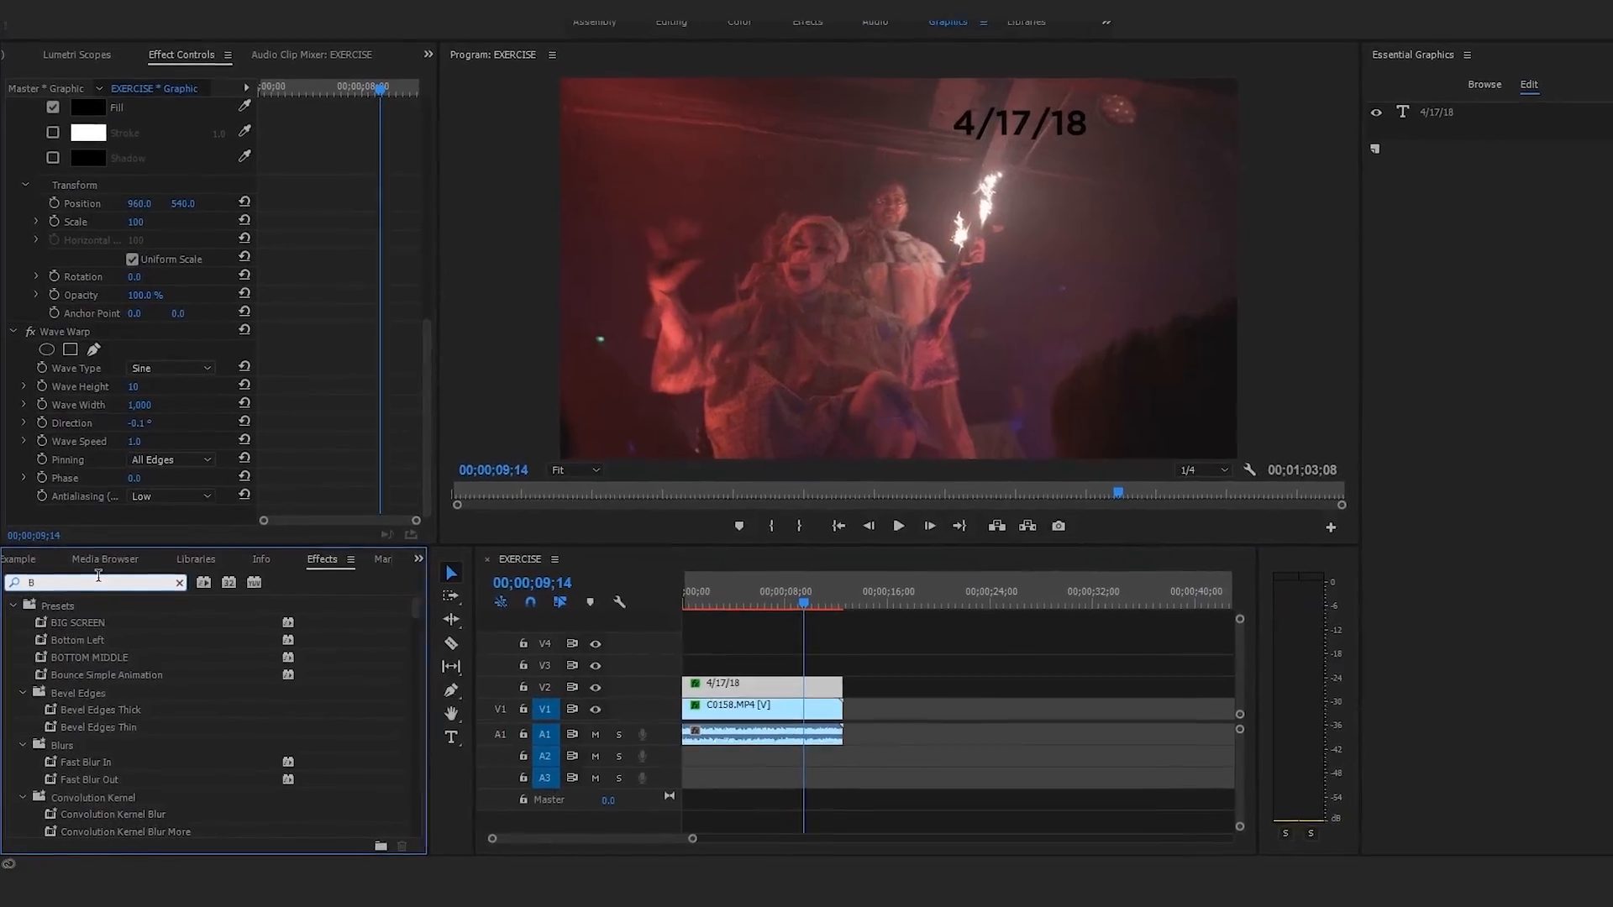
{"action": "type", "text": "R"}
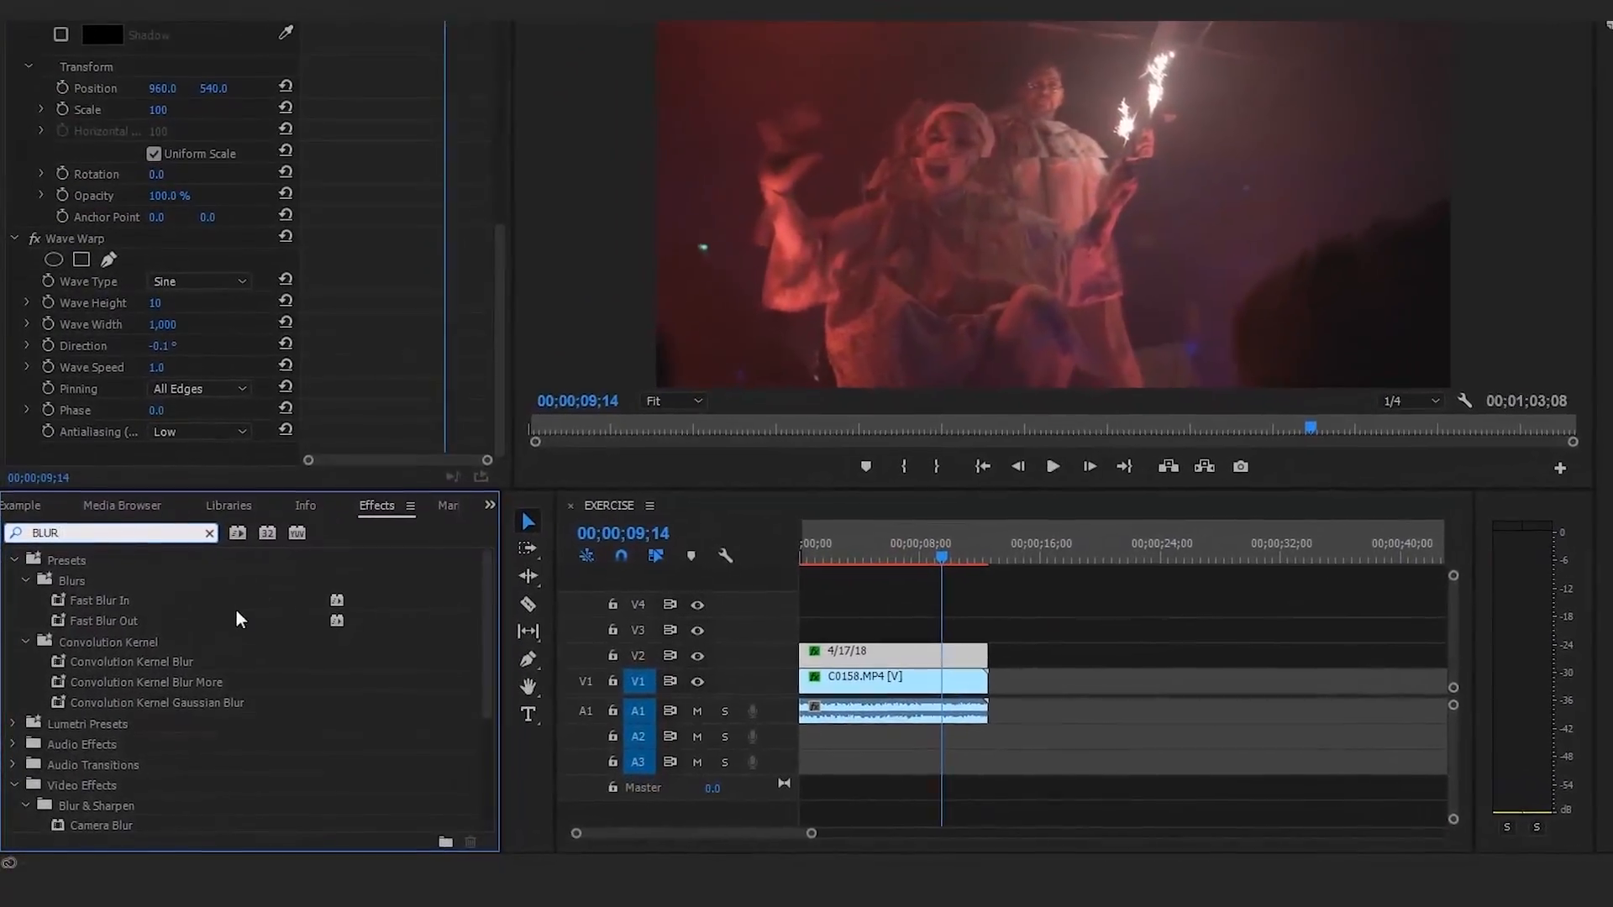
{"action": "scroll", "coordinate": [229, 642], "scroll_direction": "down", "scroll_amount": 1}
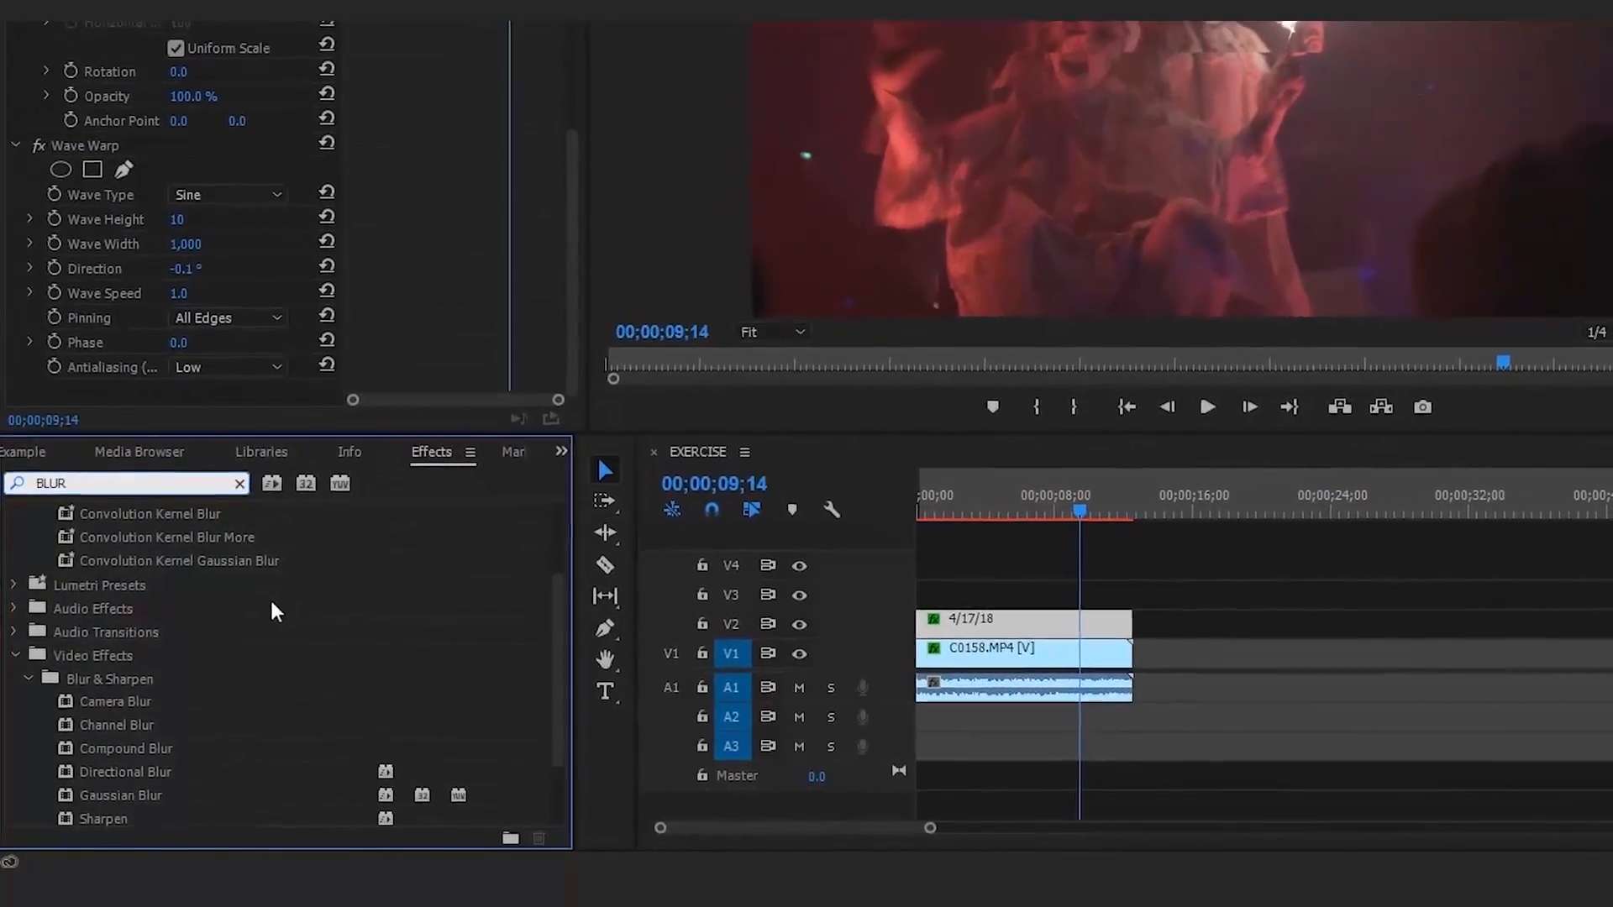
{"action": "scroll", "coordinate": [268, 620], "scroll_direction": "down", "scroll_amount": 1}
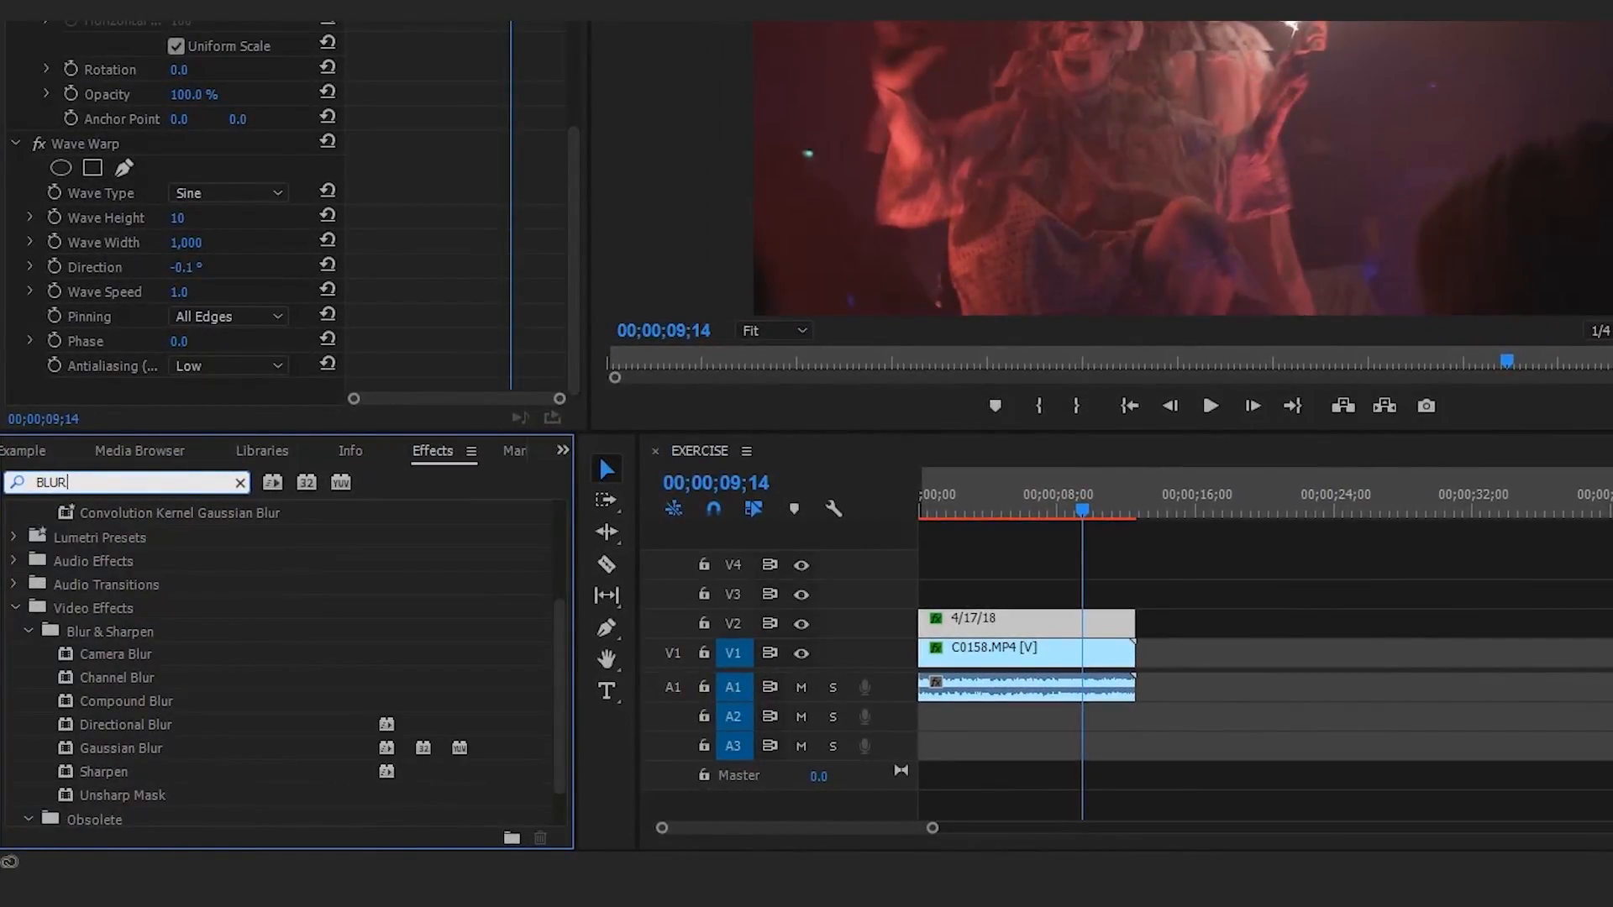
{"action": "key", "text": "Left"}
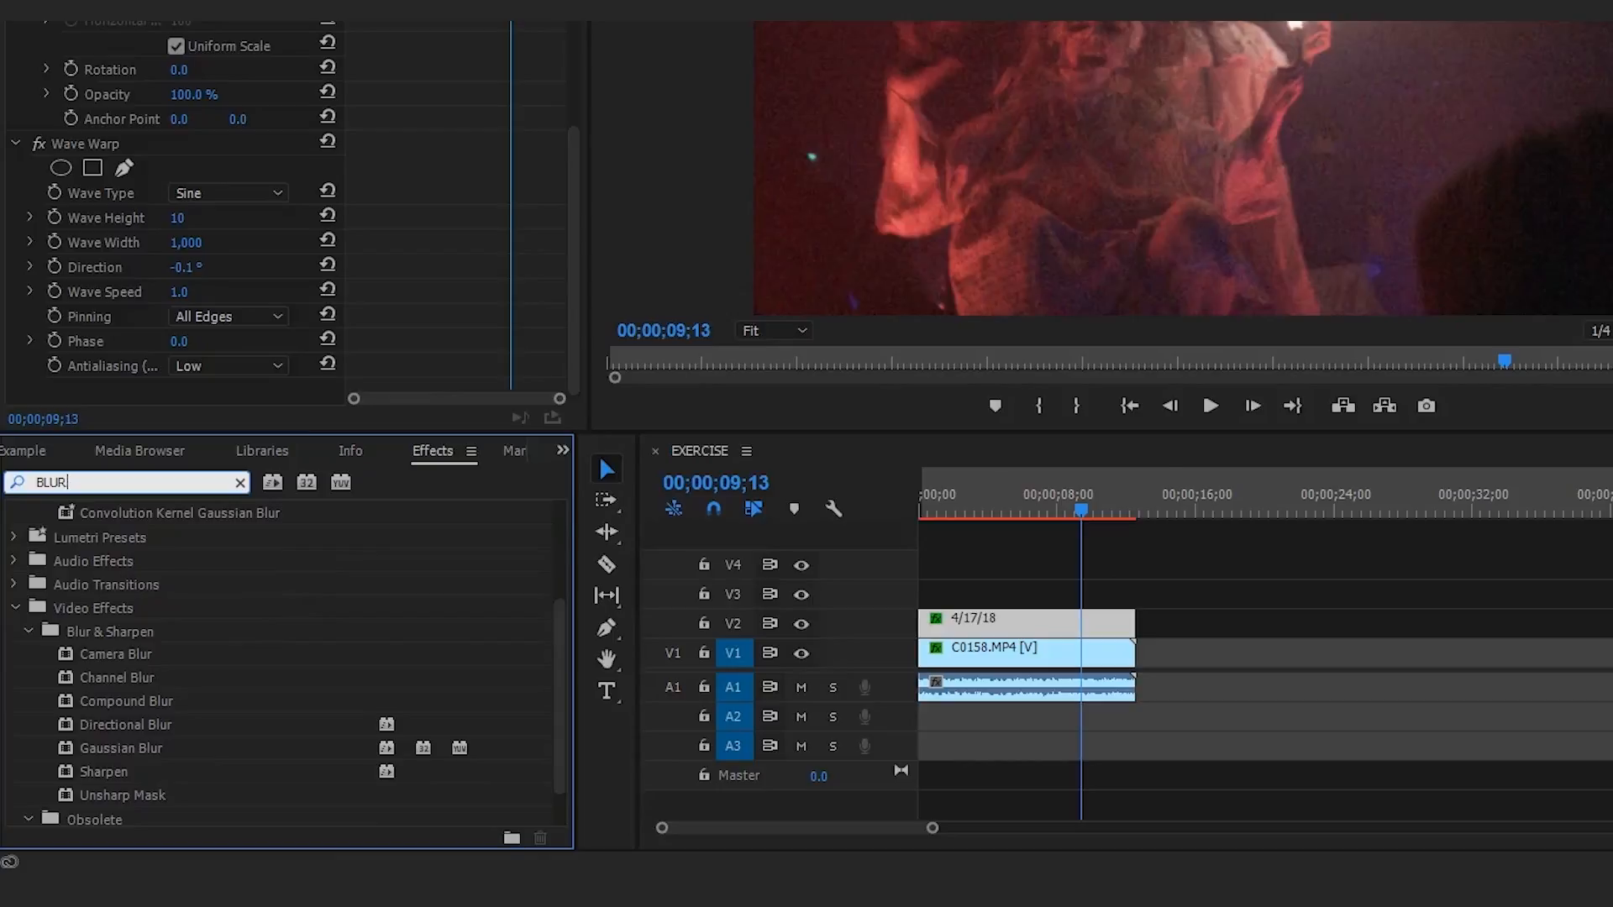
{"action": "left_click", "coordinate": [1078, 683]}
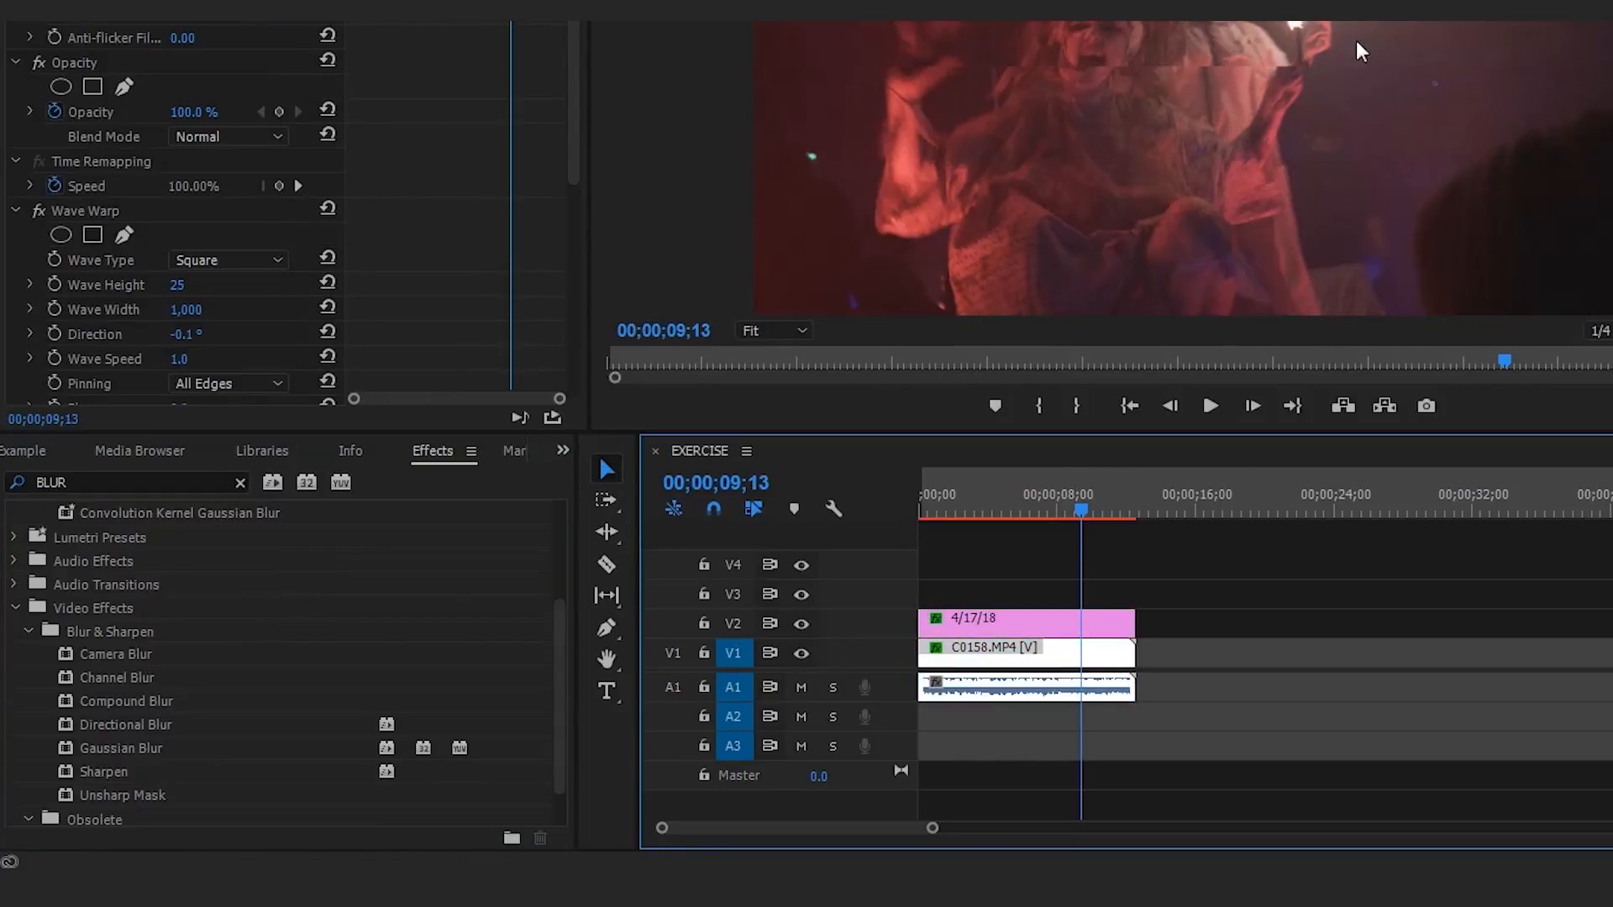
{"action": "left_click", "coordinate": [95, 662]}
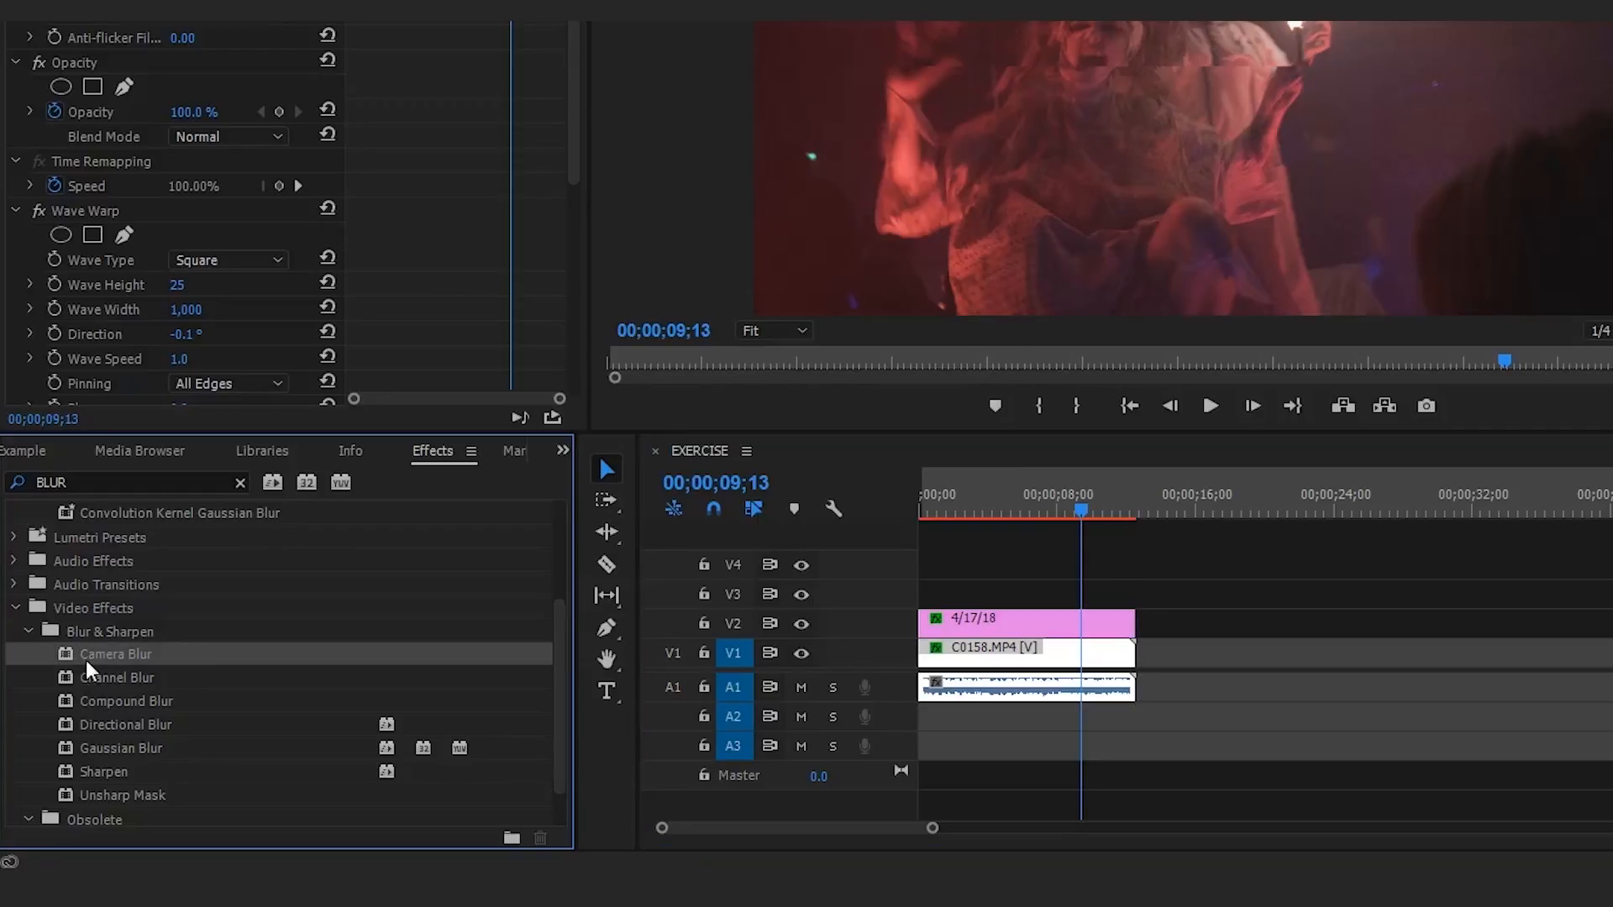
{"action": "left_click", "coordinate": [1100, 623]}
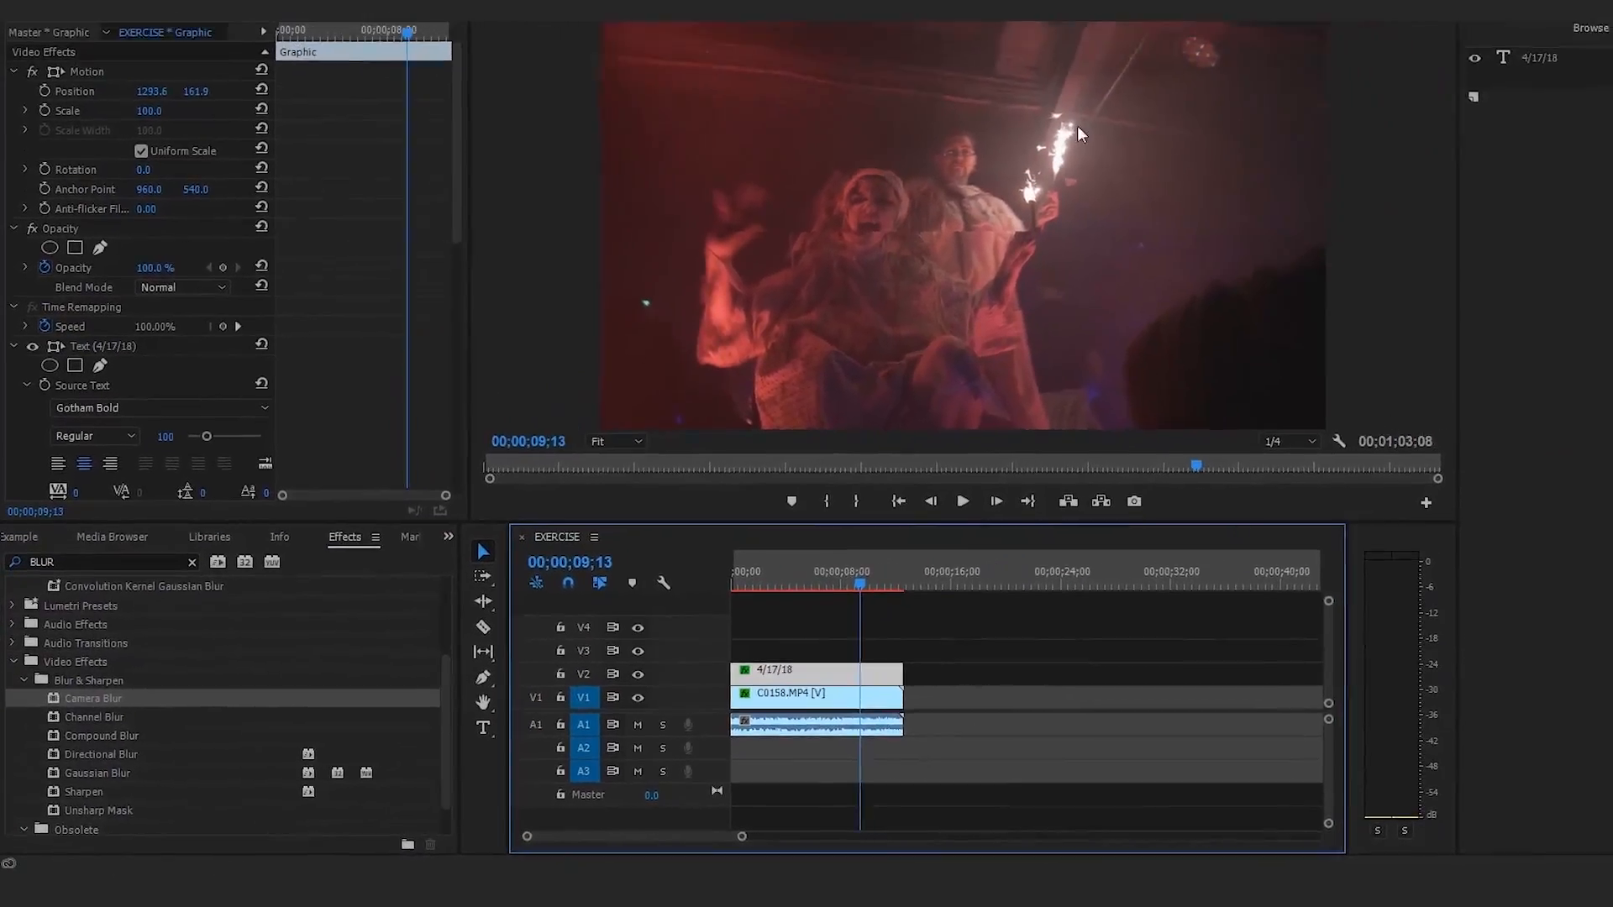
Try a Percent Blur of 5 for the title's Camera Blur
{"action": "scroll", "coordinate": [369, 390], "scroll_direction": "down", "scroll_amount": 10}
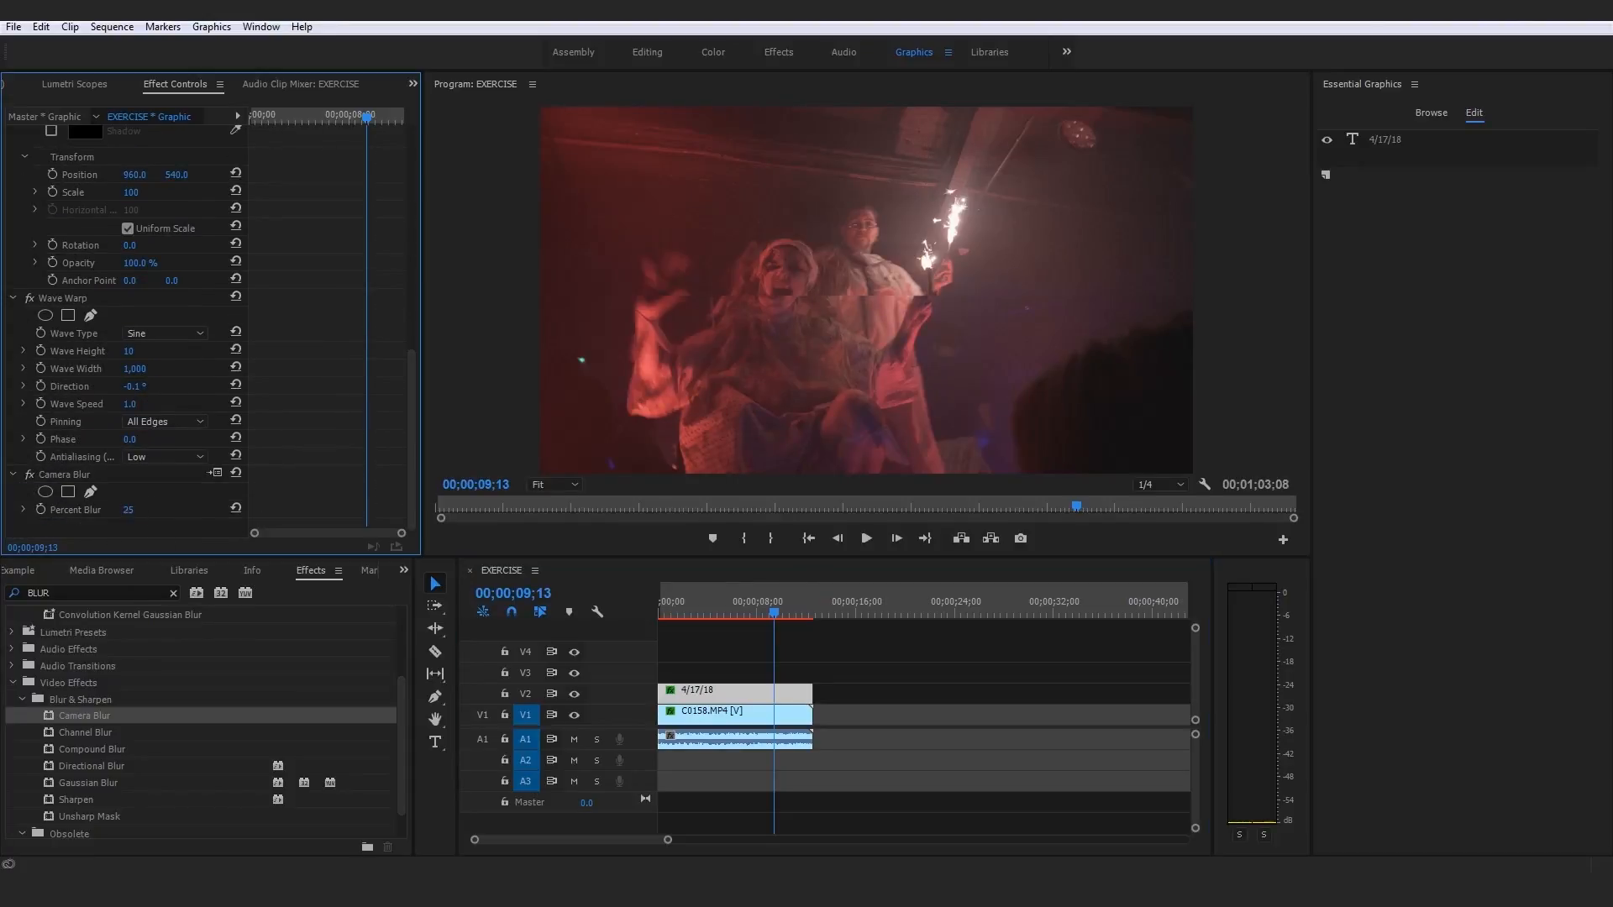
{"action": "left_click", "coordinate": [128, 509]}
{"action": "type", "text": "5"}
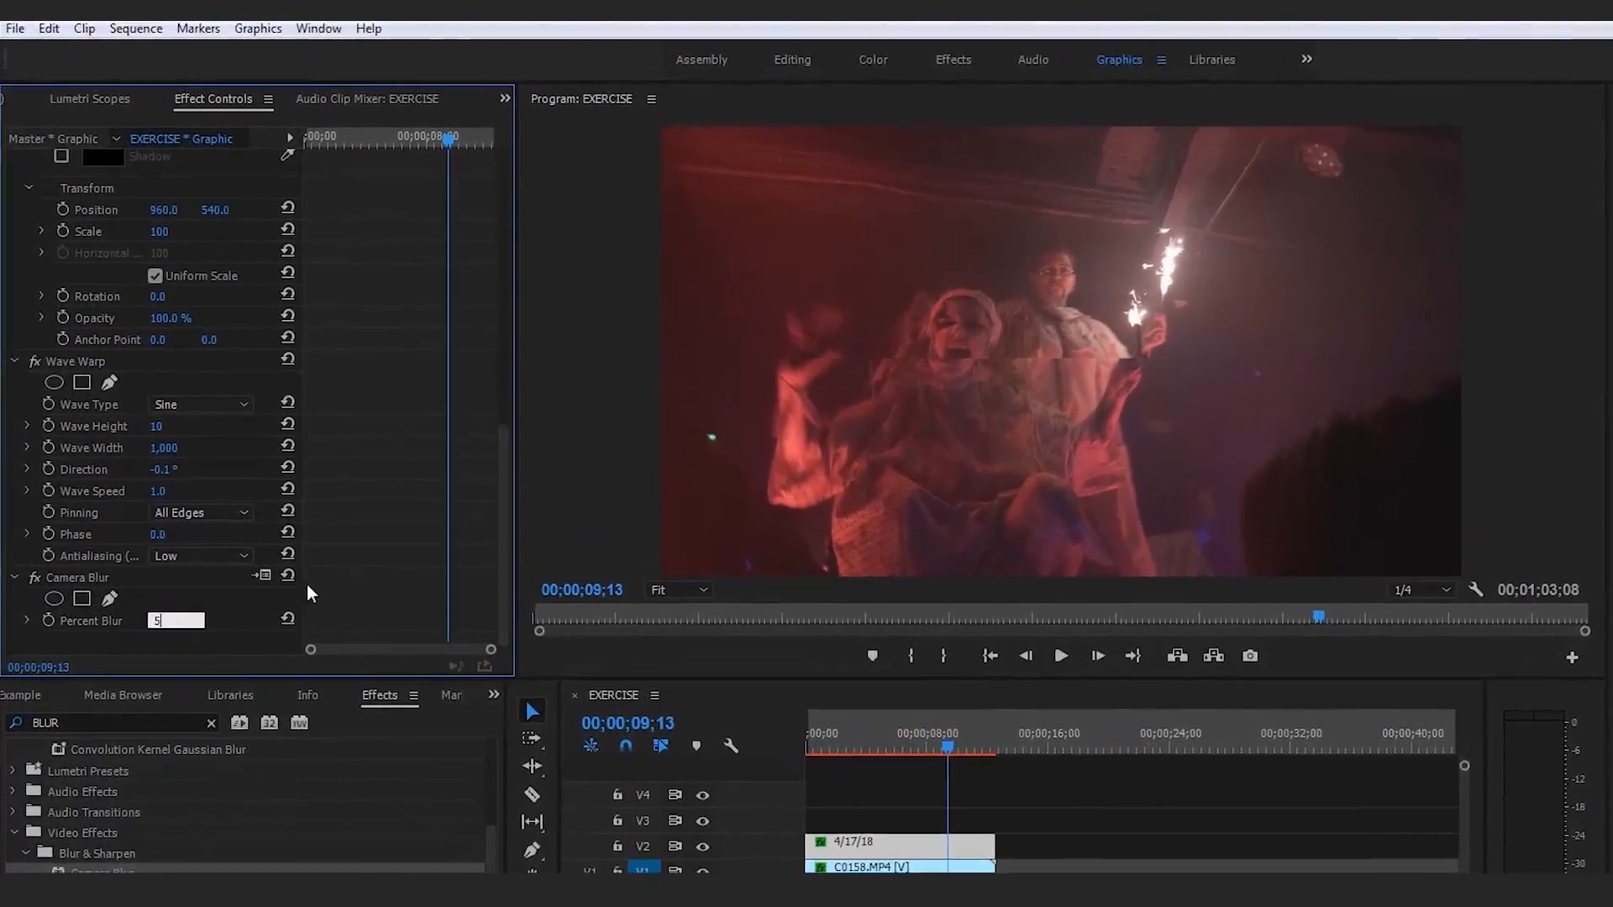
{"action": "key", "text": "Return"}
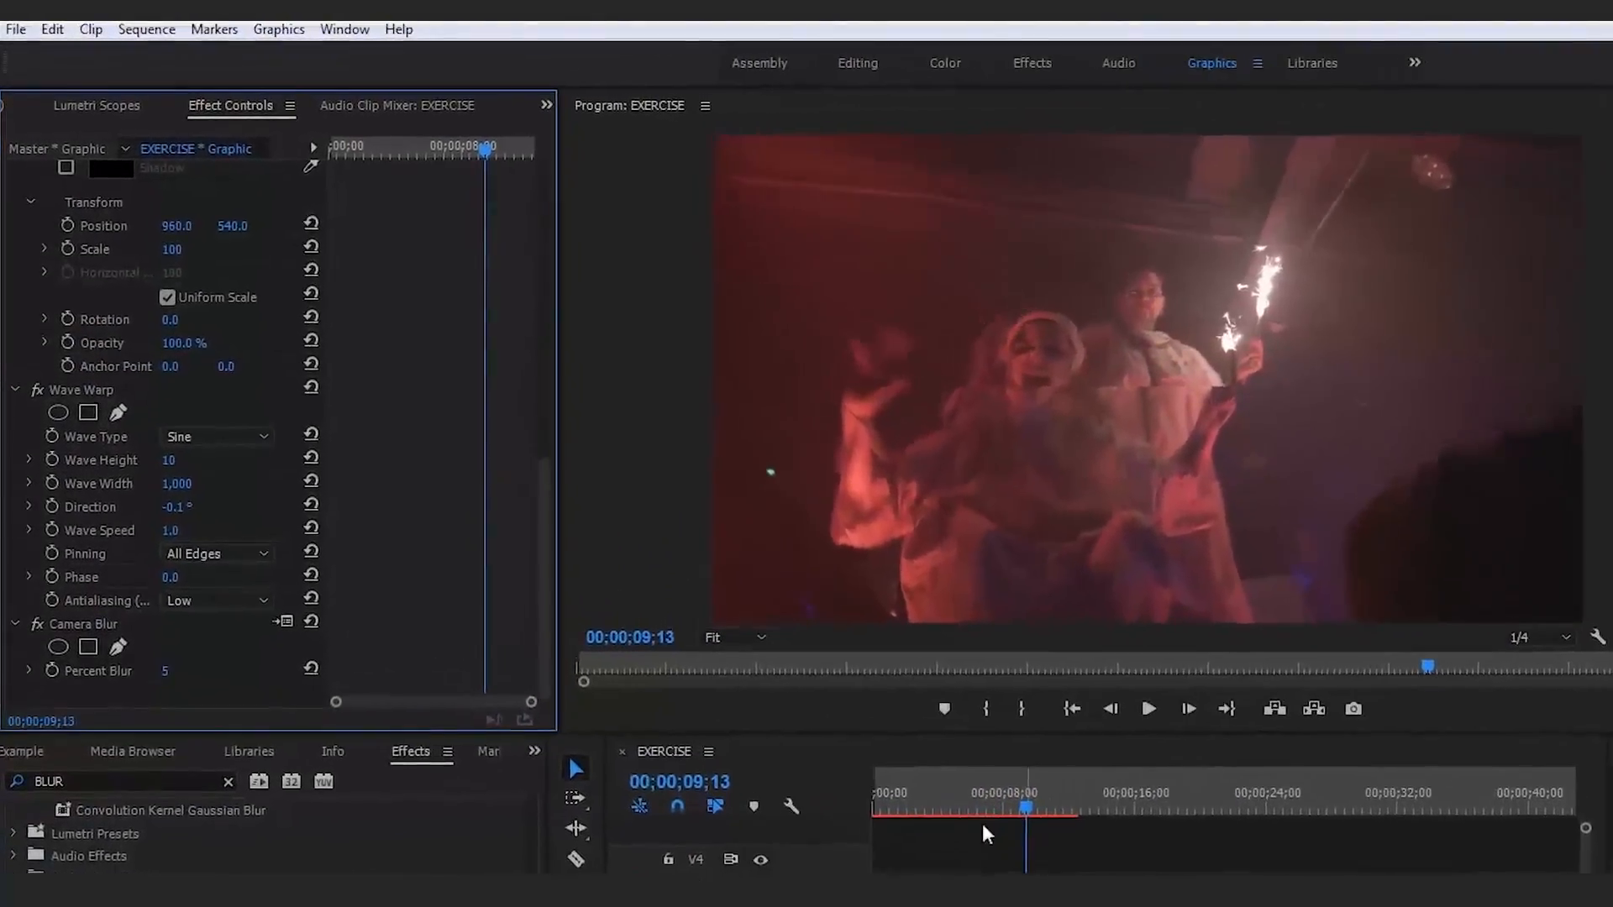
{"action": "left_click", "coordinate": [912, 774]}
{"action": "left_click", "coordinate": [1010, 895]}
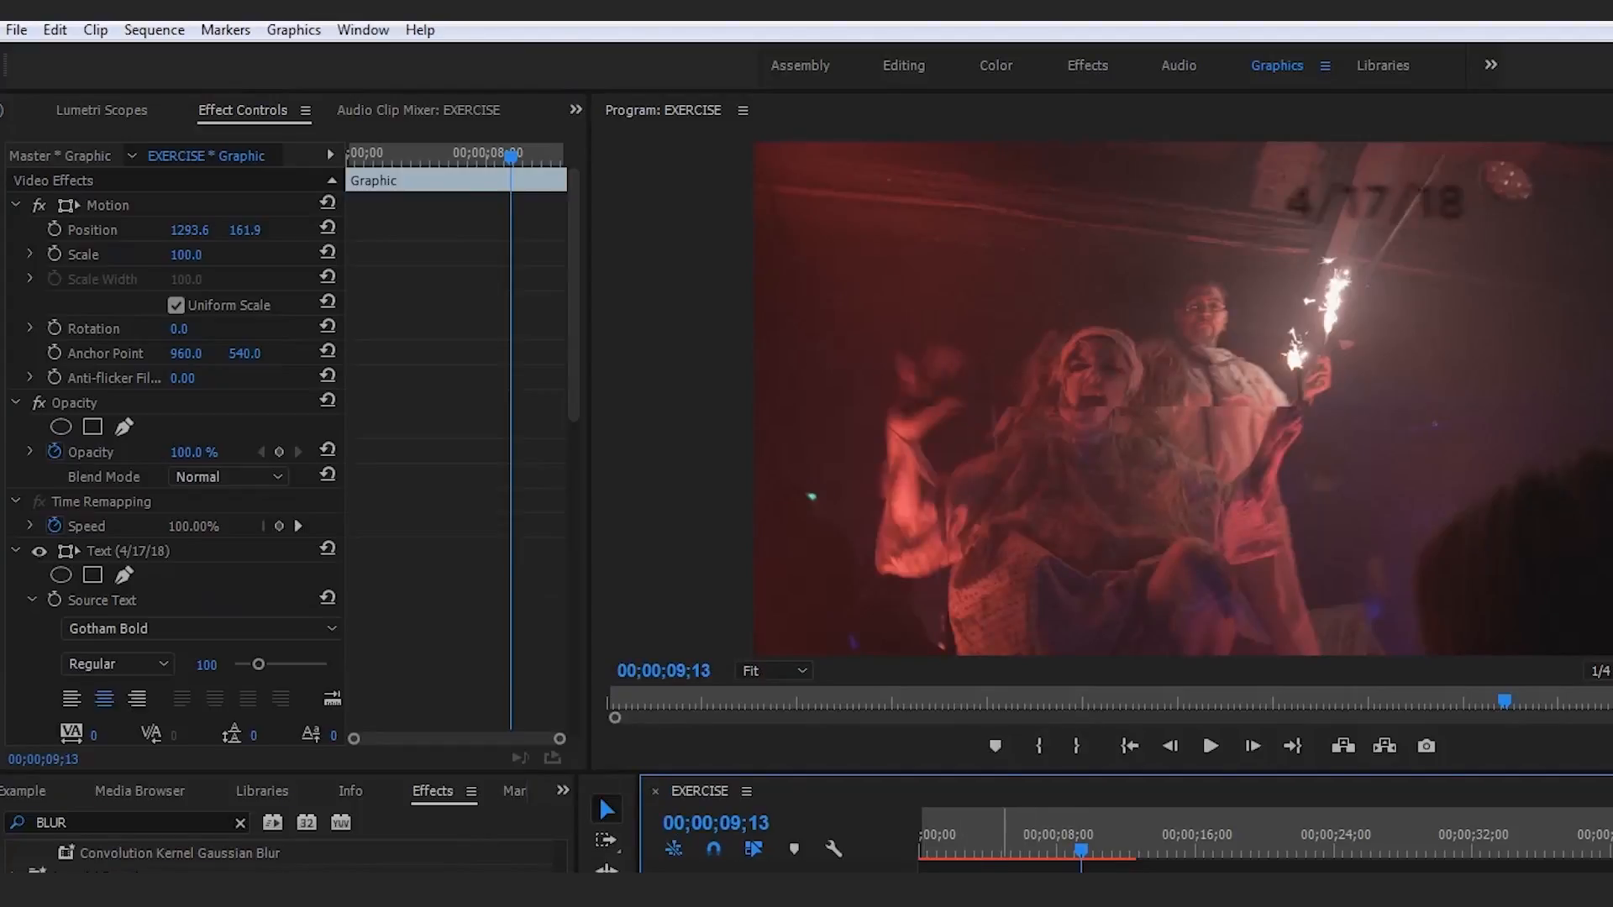
Set the title's Camera Blur to a Percent Blur of 2 and preview the sequence from the start
{"action": "scroll", "coordinate": [512, 580], "scroll_direction": "down", "scroll_amount": 10}
{"action": "scroll", "coordinate": [489, 635], "scroll_direction": "down", "scroll_amount": 2}
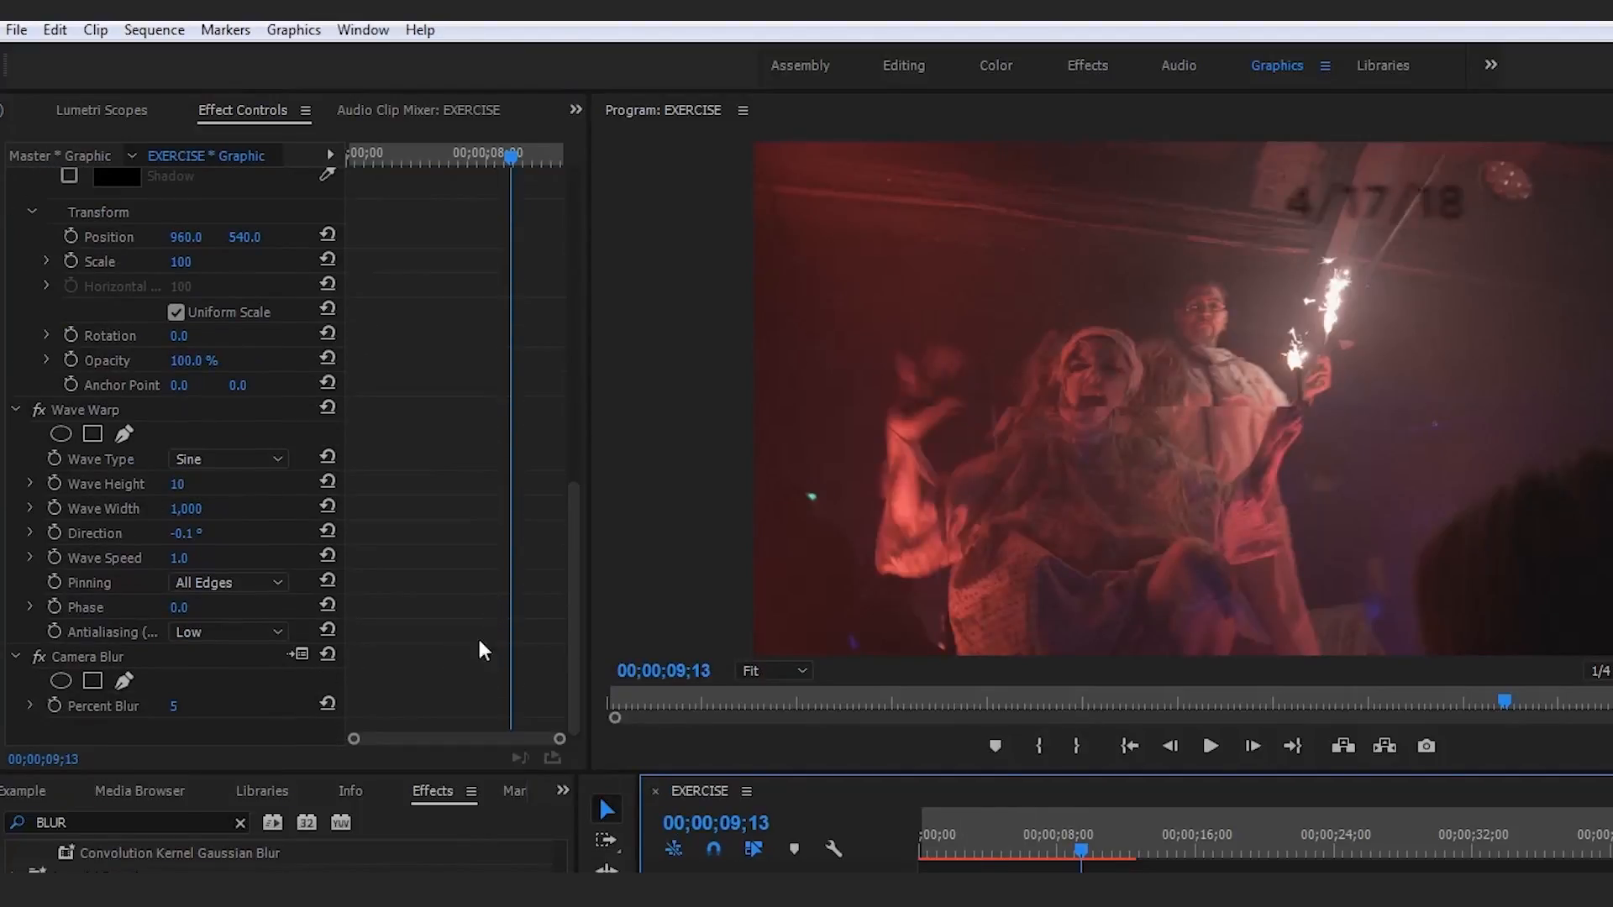
{"action": "left_click", "coordinate": [174, 706]}
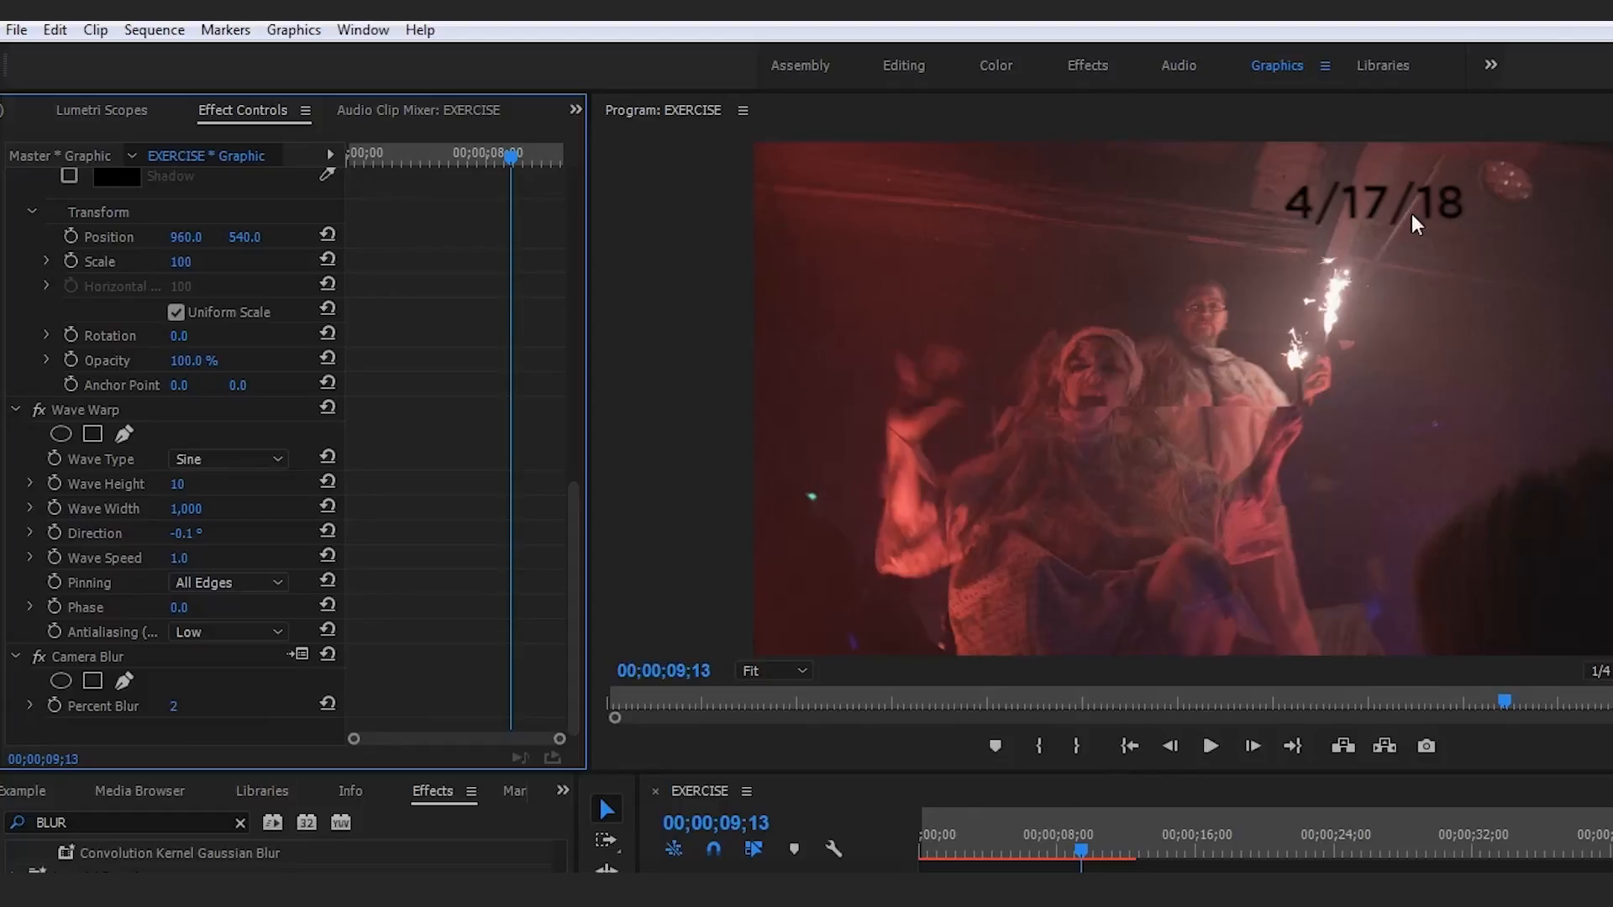
{"action": "left_click_drag", "start_coordinate": [982, 842], "coordinate": [807, 866]}
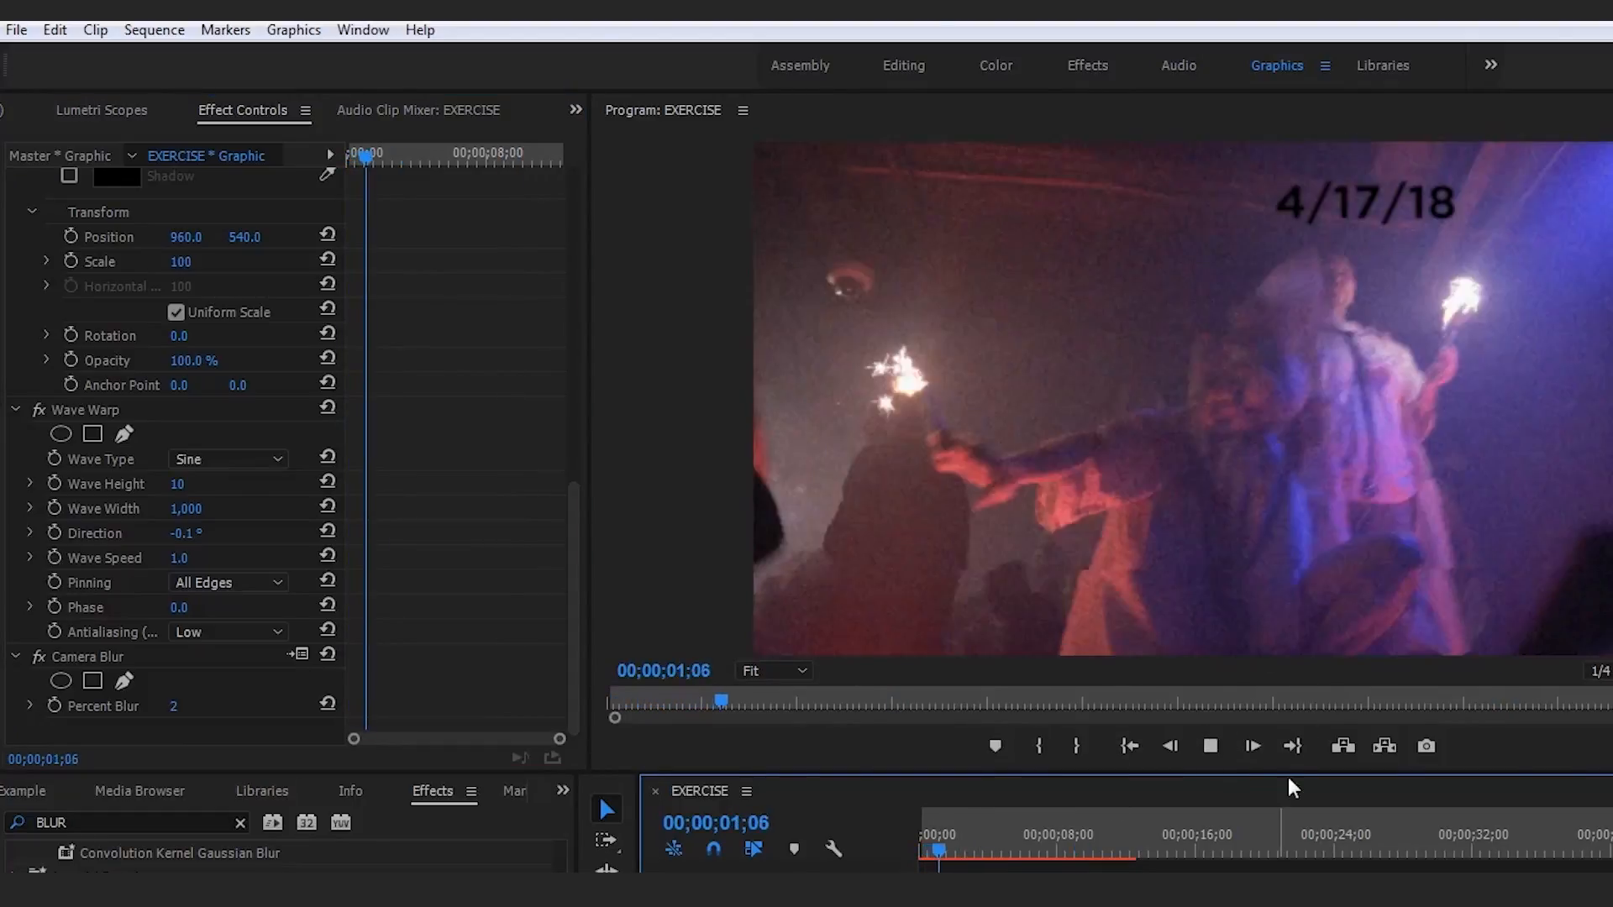
{"action": "key", "text": "space"}
{"action": "left_click", "coordinate": [1097, 890]}
{"action": "left_click_drag", "start_coordinate": [950, 850], "coordinate": [907, 854]}
{"action": "left_click", "coordinate": [1170, 891]}
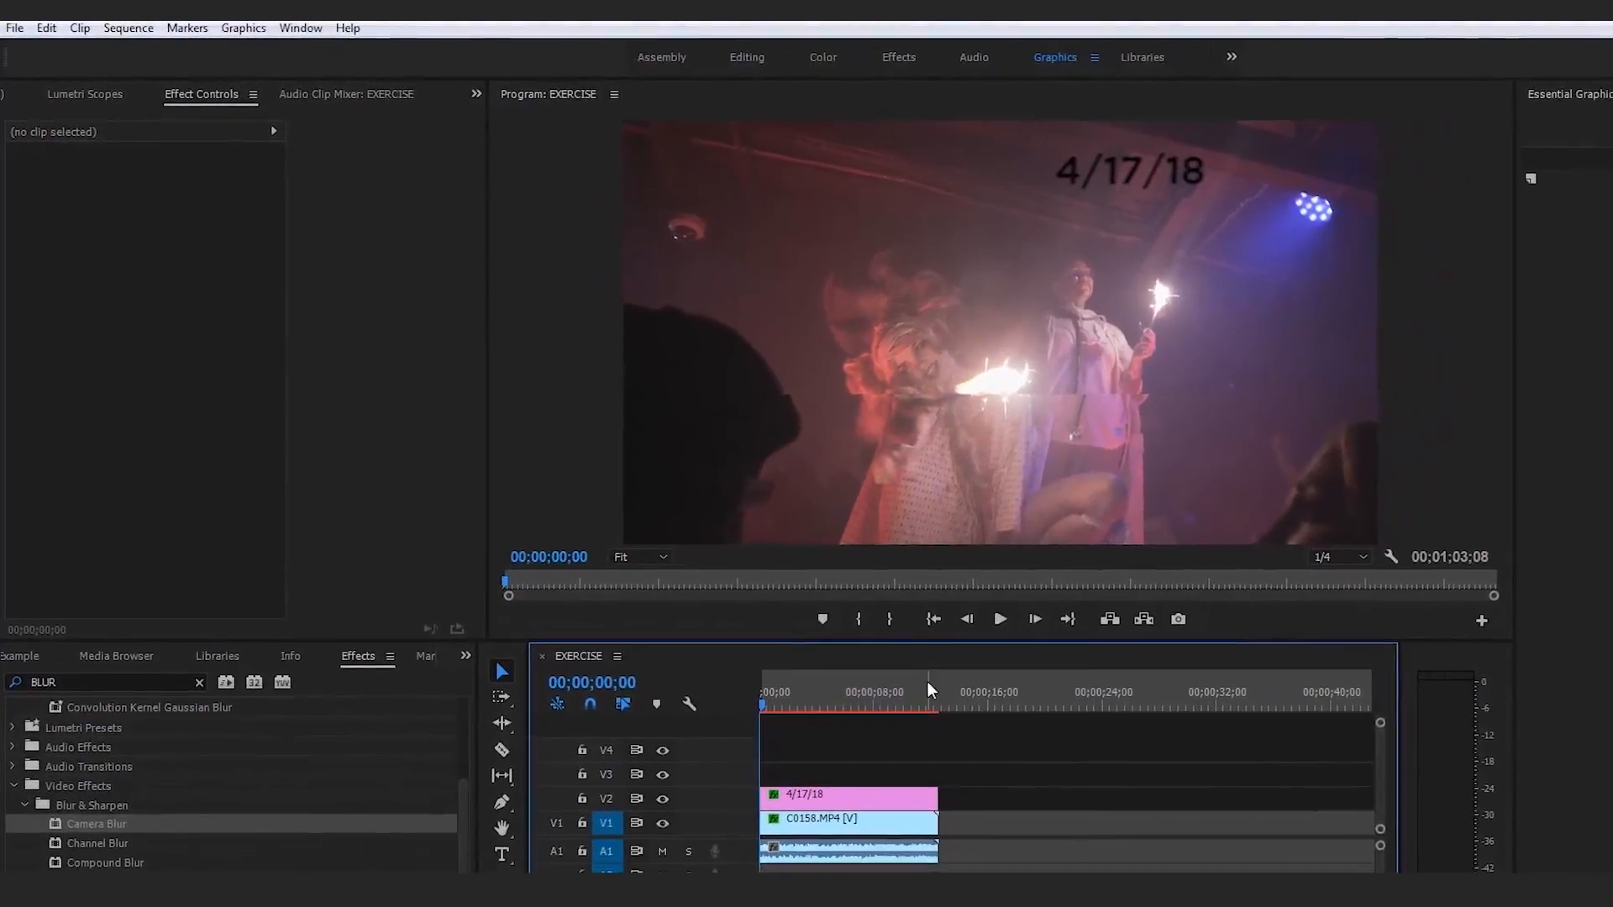
Create a black 1920 × 1080 color matte named Color Matte and place it on track V4 at the sequence start
{"action": "left_click", "coordinate": [14, 28]}
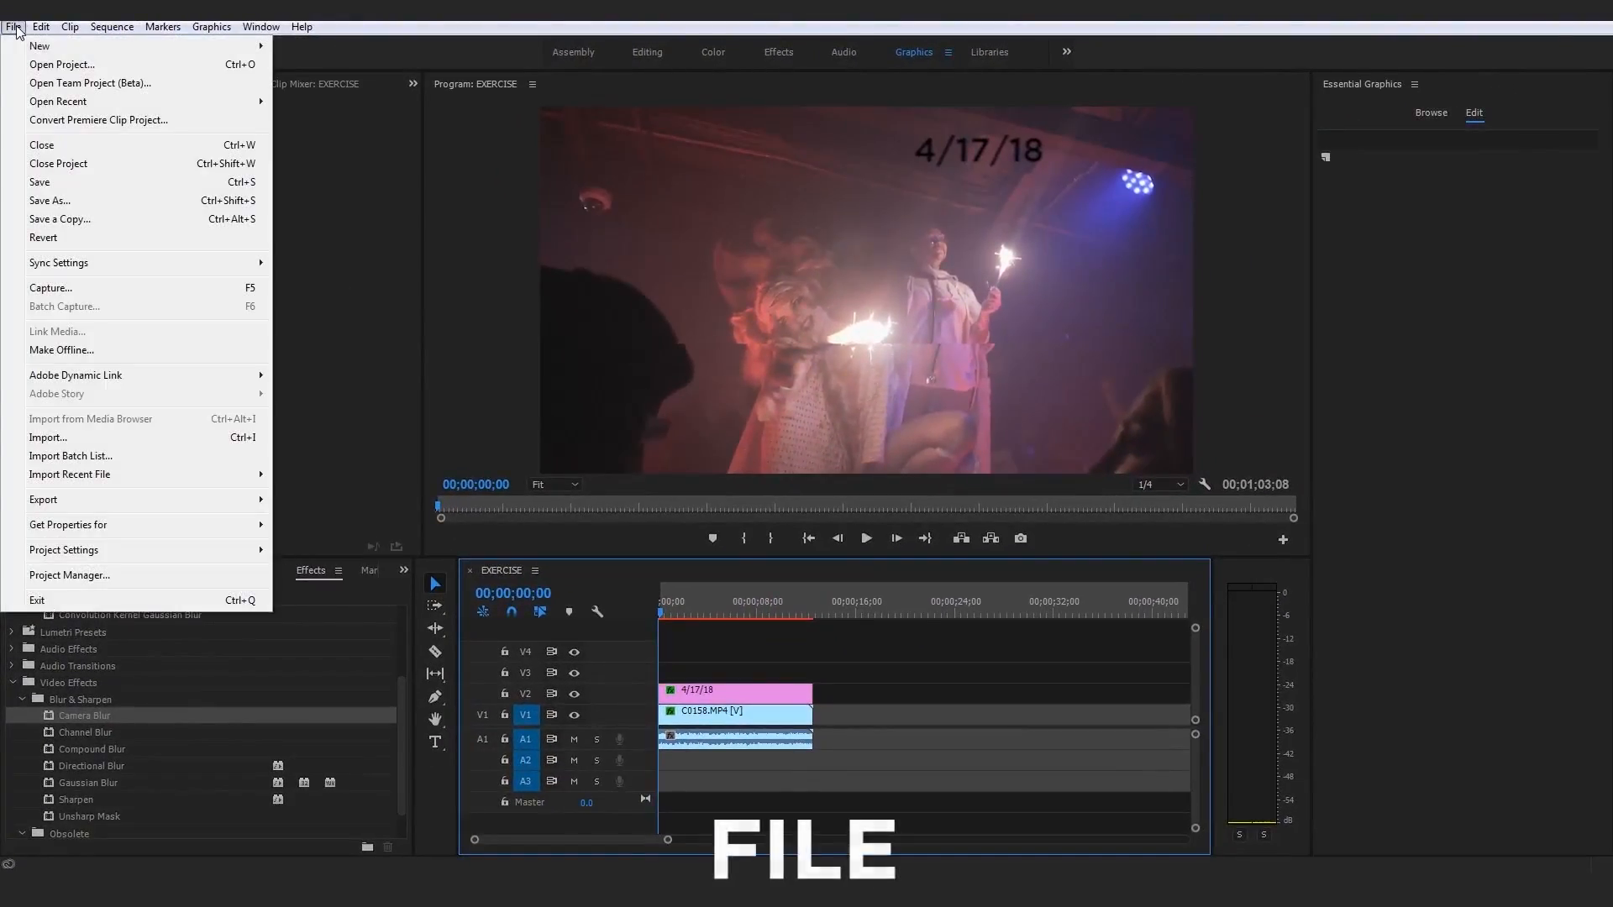
{"action": "mouse_move", "coordinate": [35, 53]}
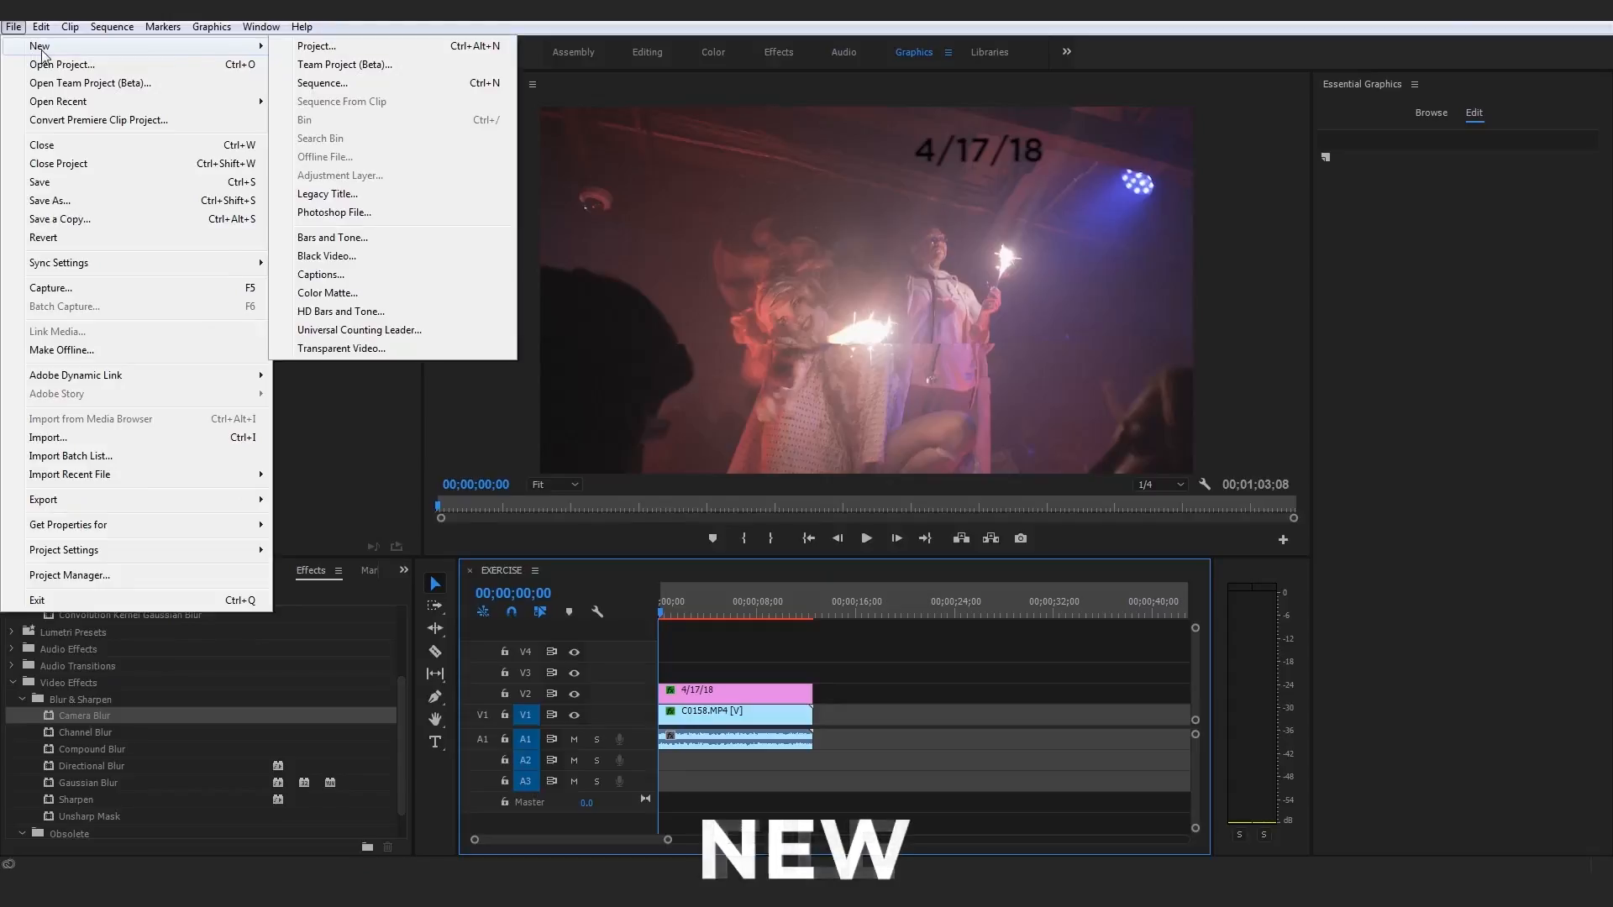
{"action": "left_click", "coordinate": [365, 296]}
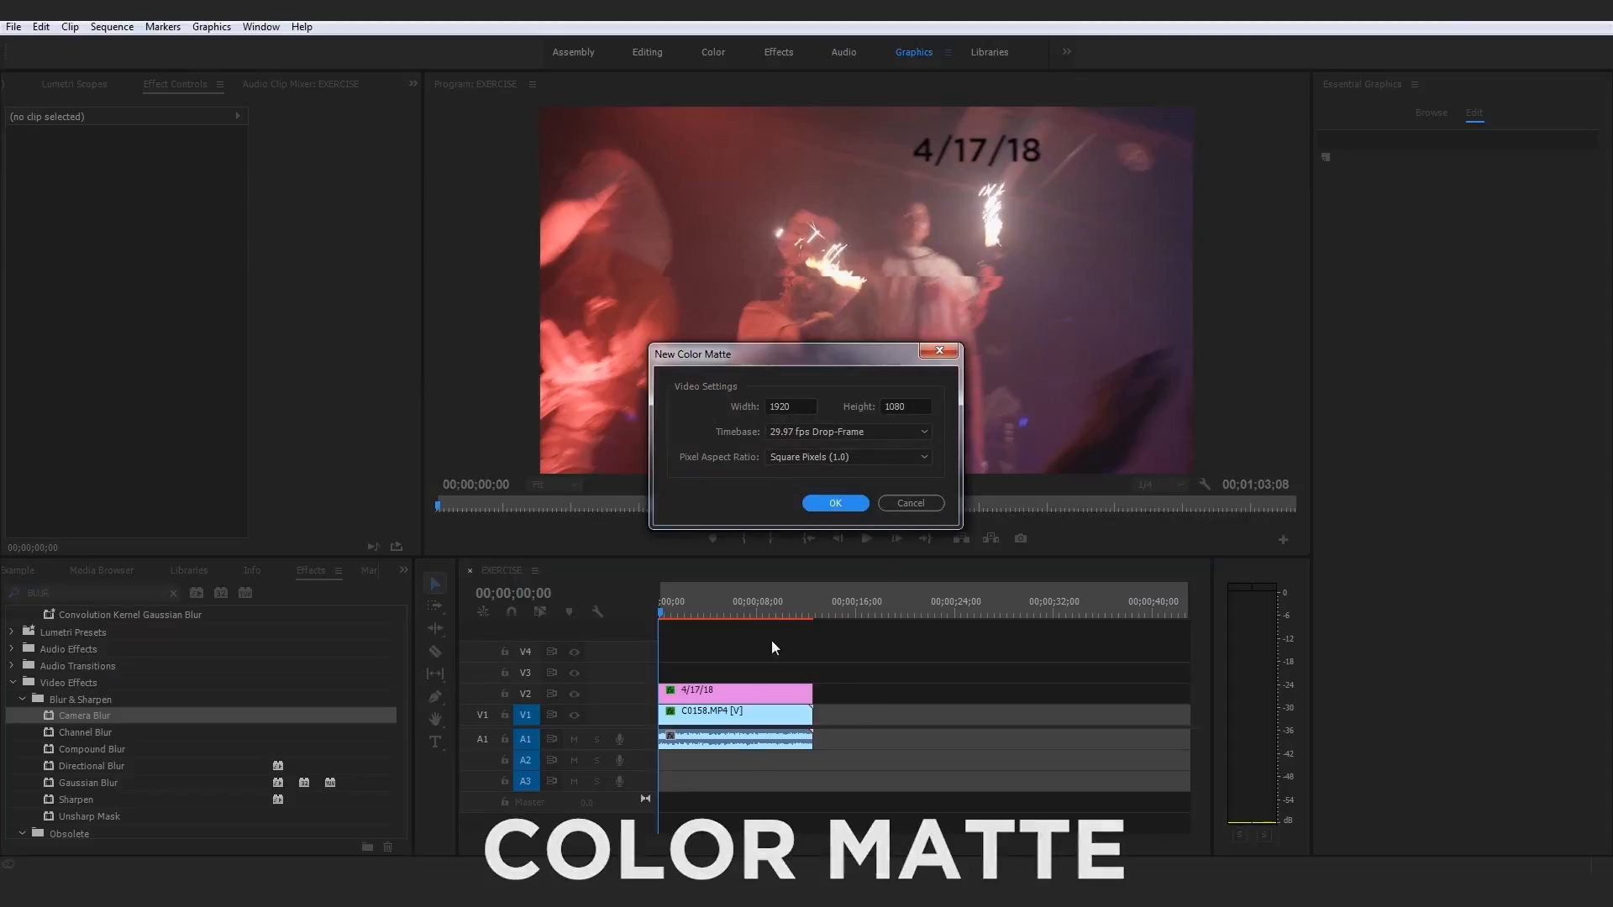
{"action": "left_click", "coordinate": [836, 503]}
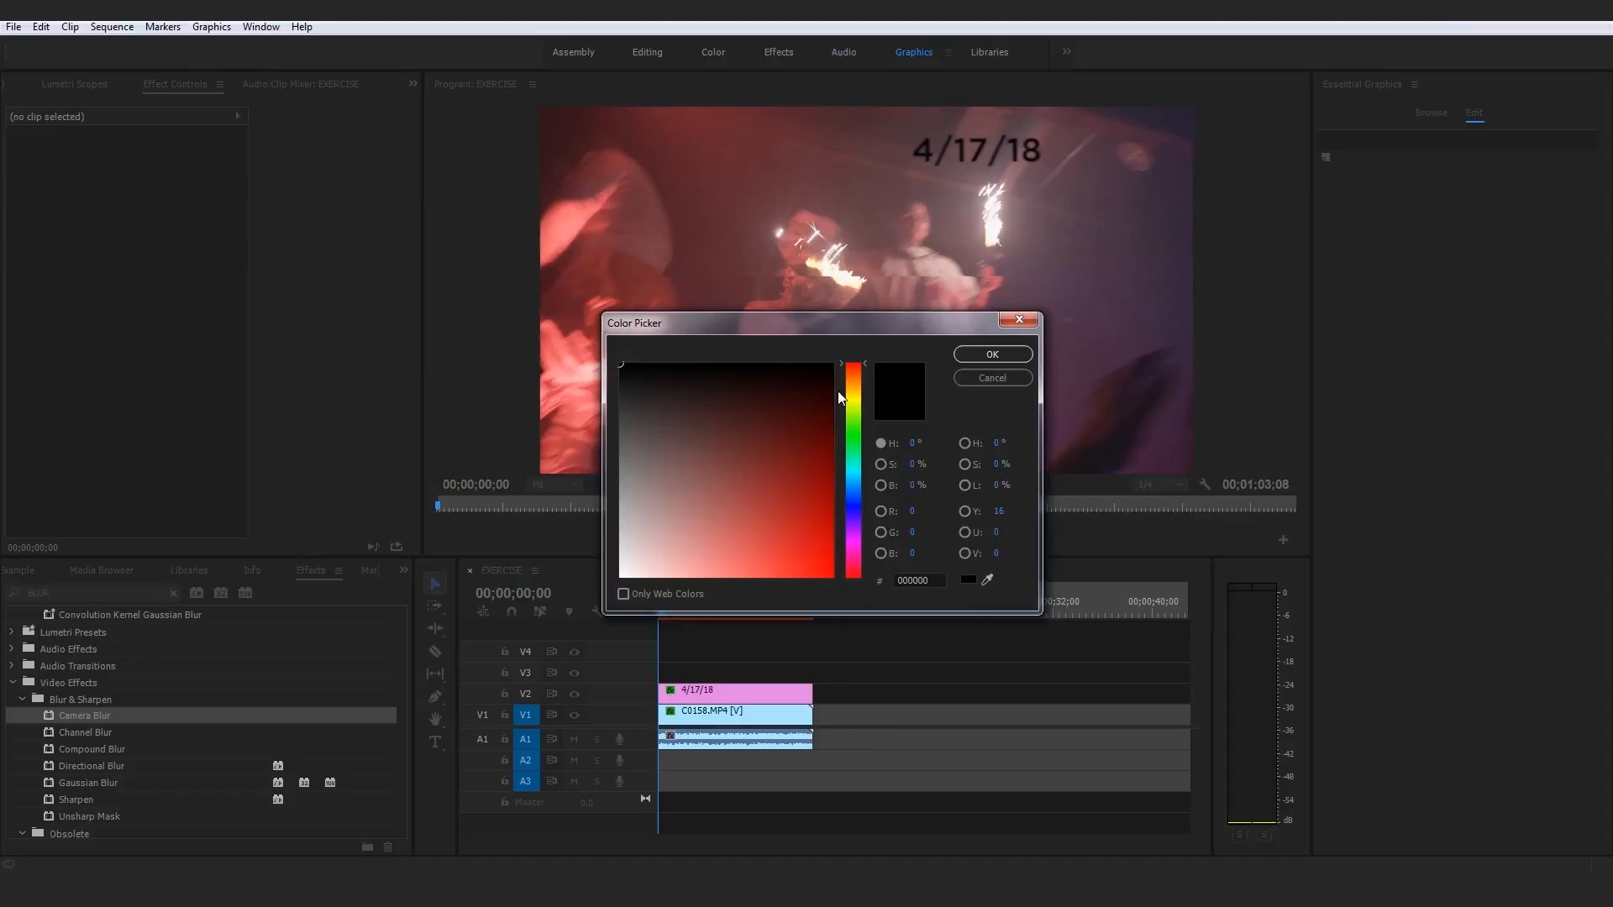
{"action": "left_click", "coordinate": [993, 354]}
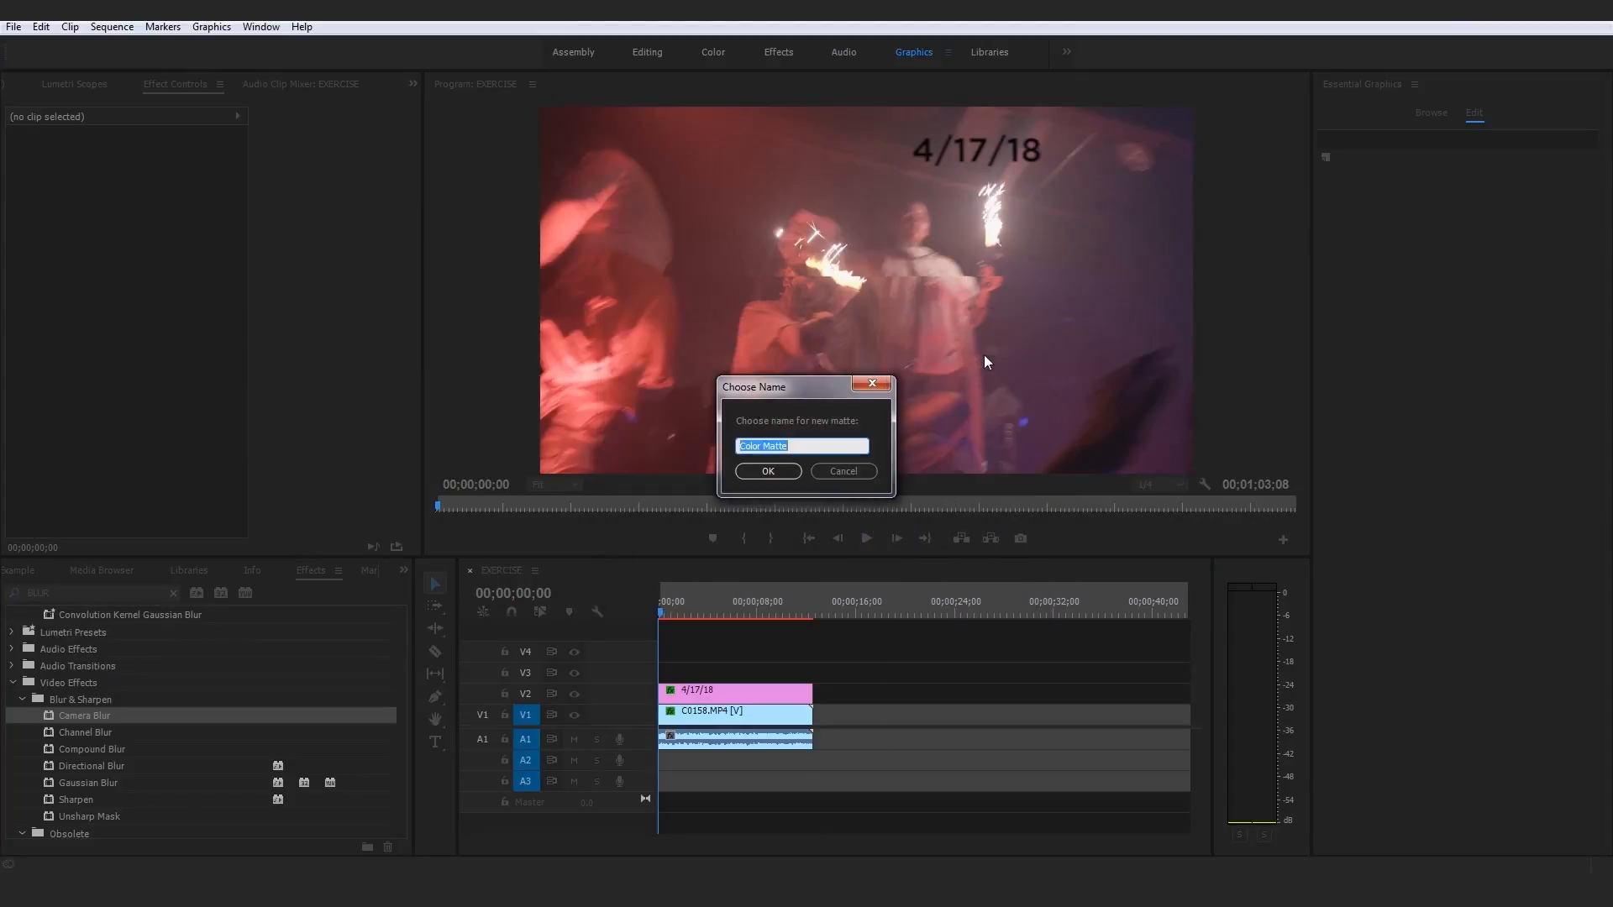
{"action": "left_click", "coordinate": [768, 471]}
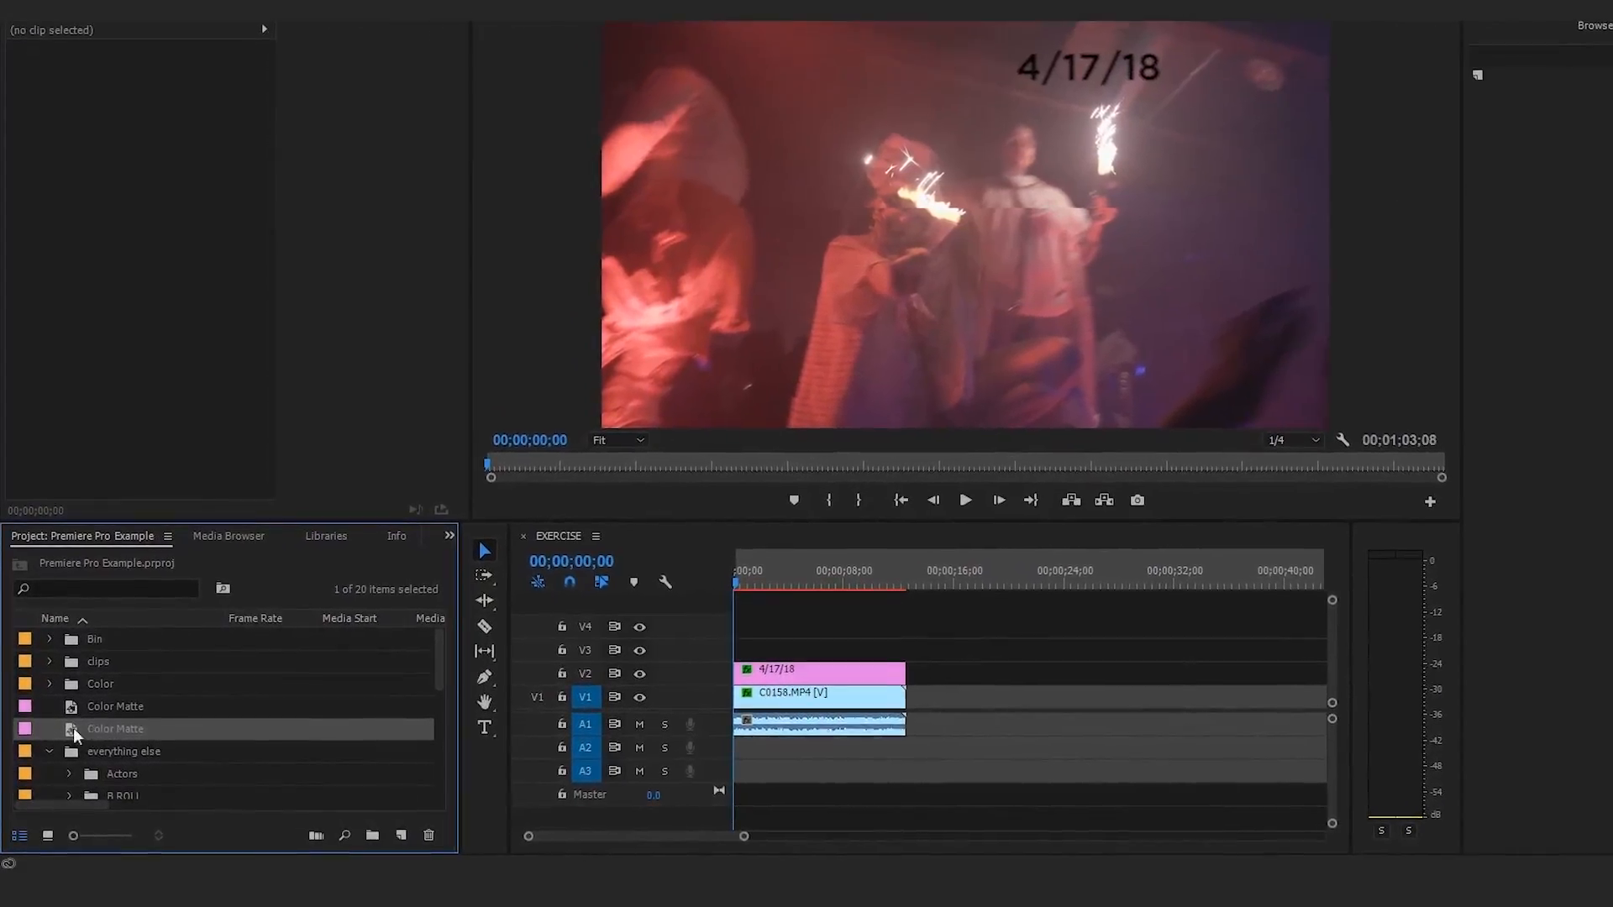
{"action": "left_click_drag", "start_coordinate": [74, 735], "coordinate": [697, 640]}
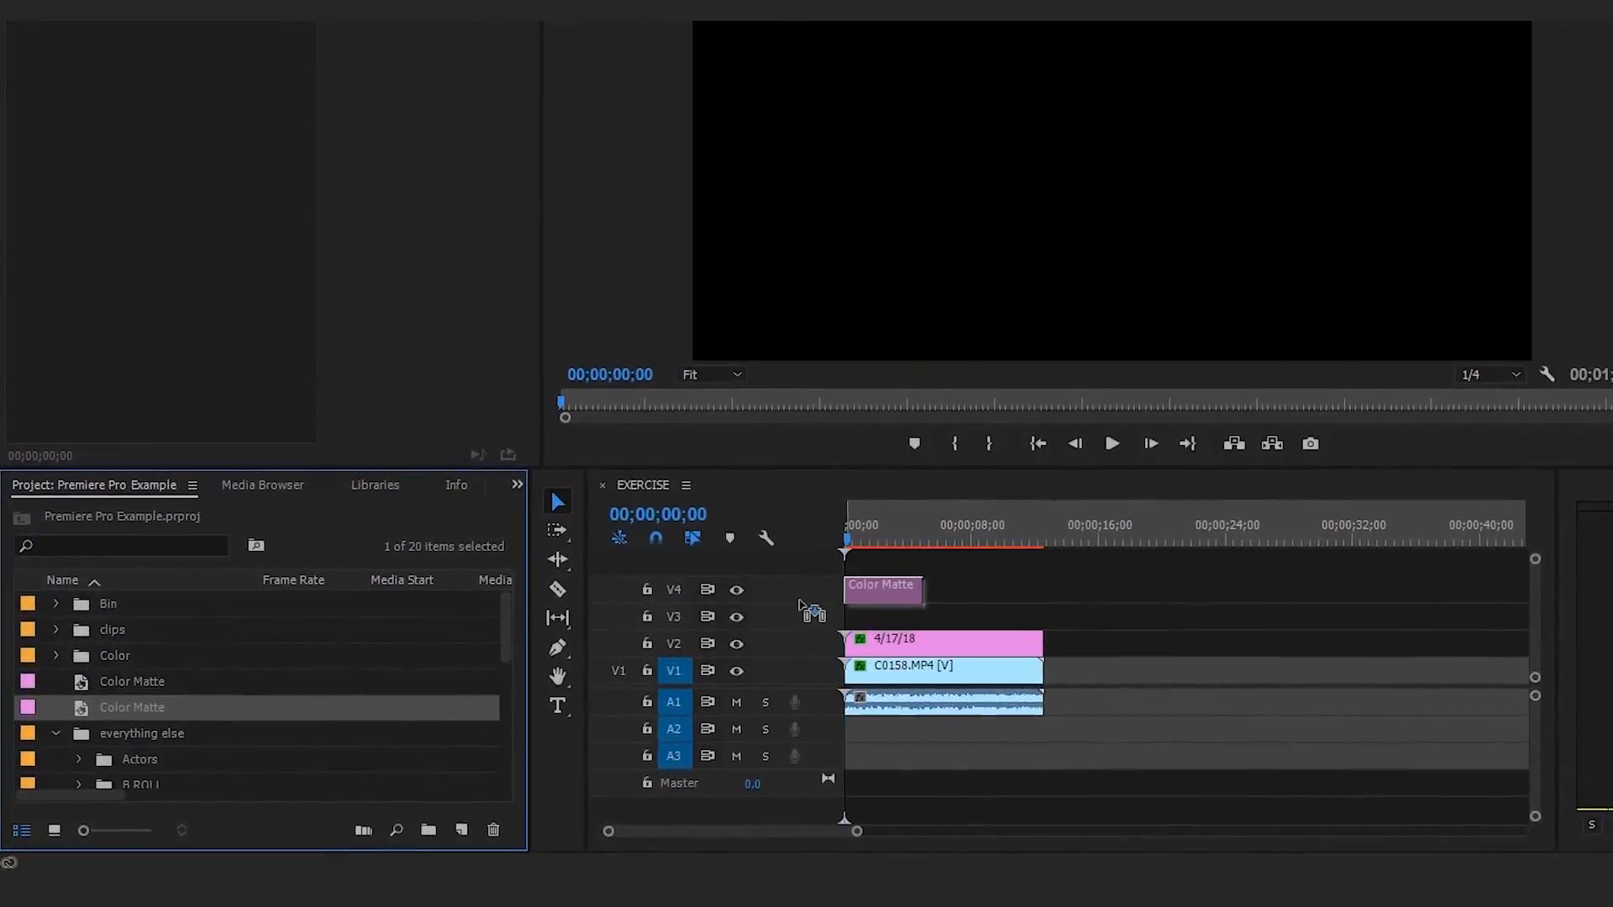
Move the Color Matte clip down to track V3 and extend it to the end of the title and footage clips
{"action": "left_click_drag", "start_coordinate": [799, 601], "coordinate": [802, 622]}
{"action": "left_click_drag", "start_coordinate": [917, 610], "coordinate": [1085, 597]}
With the playhead at 4 seconds, reposition the Color Matte to about -575, 535.1 as a black bar along the frame's left edge
{"action": "left_click", "coordinate": [951, 514]}
{"action": "left_click", "coordinate": [994, 606]}
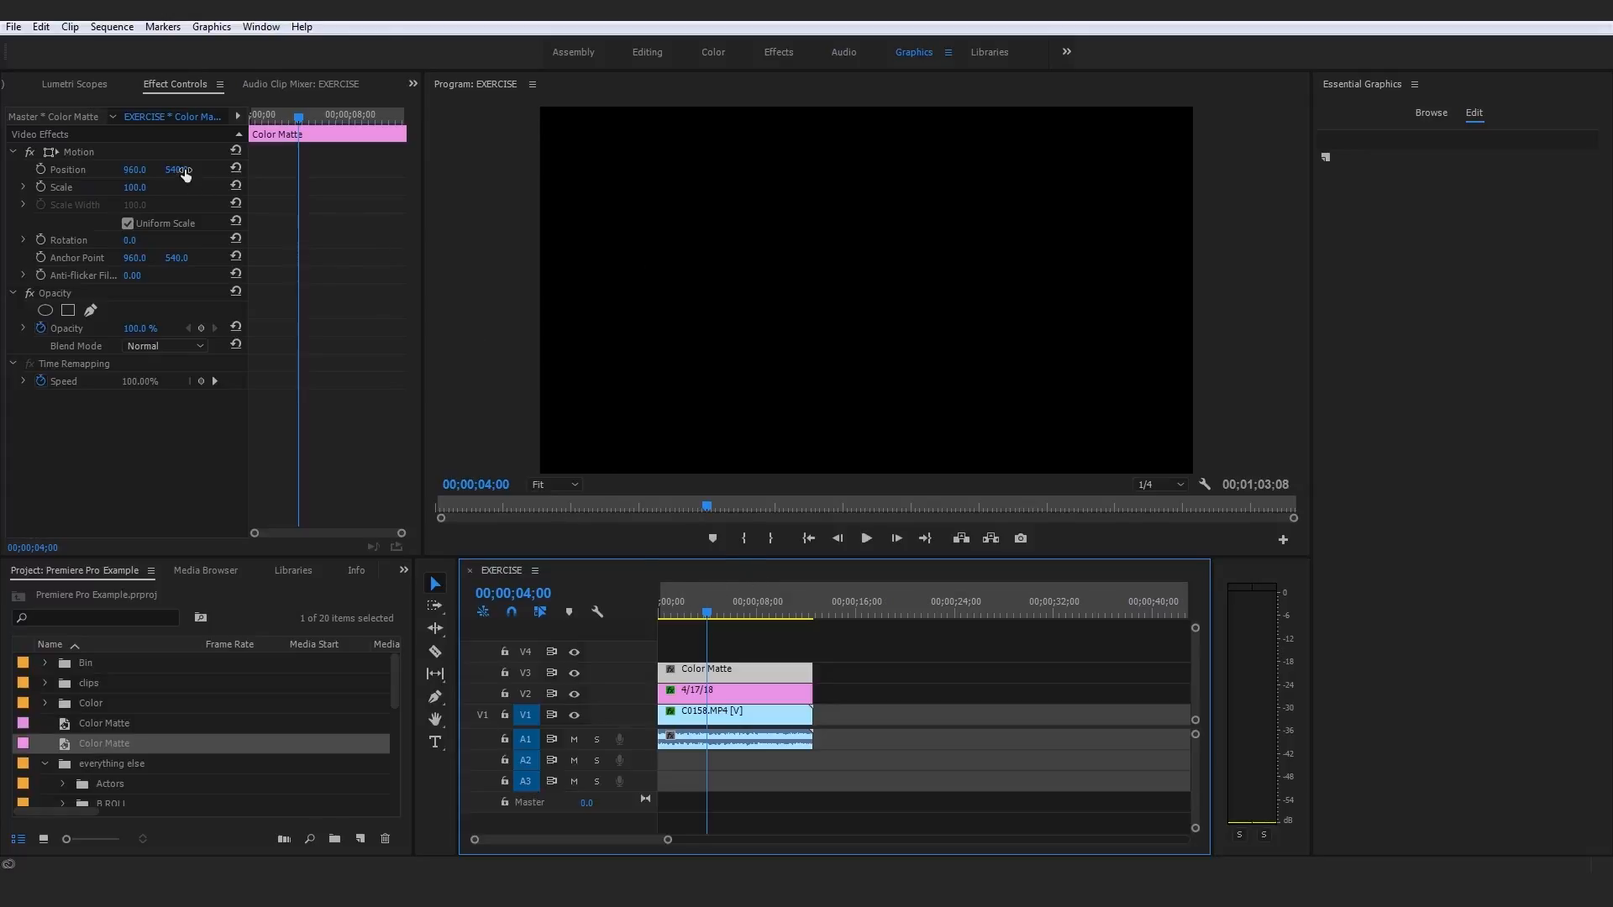
{"action": "left_click", "coordinate": [94, 168]}
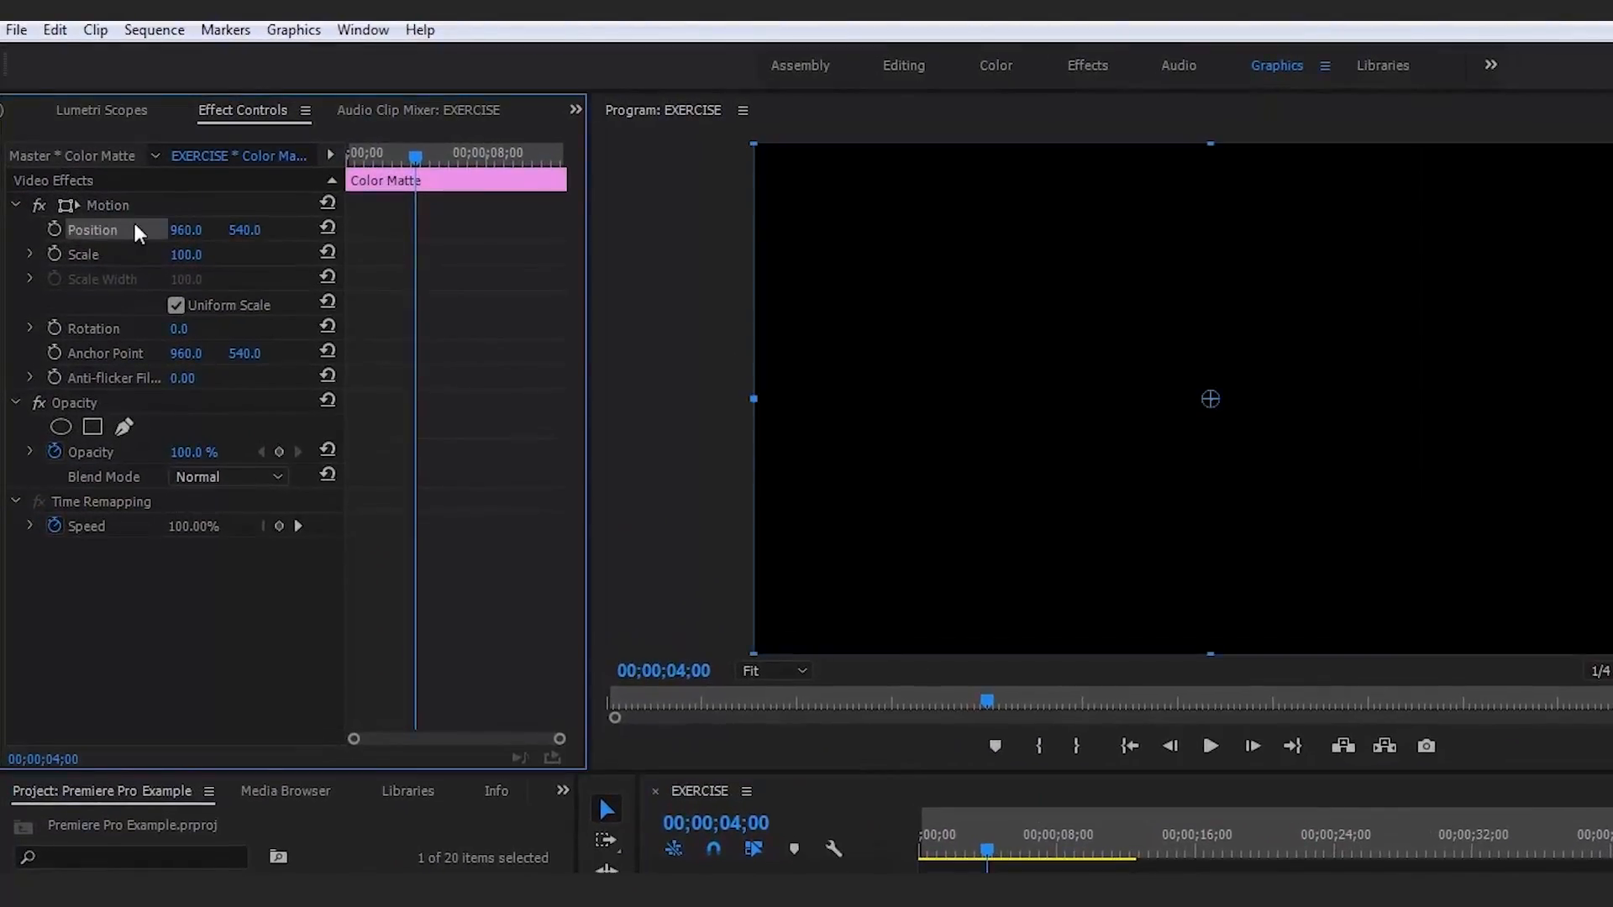
{"action": "left_click_drag", "start_coordinate": [1126, 330], "coordinate": [1092, 328]}
{"action": "left_click_drag", "start_coordinate": [1156, 390], "coordinate": [456, 378]}
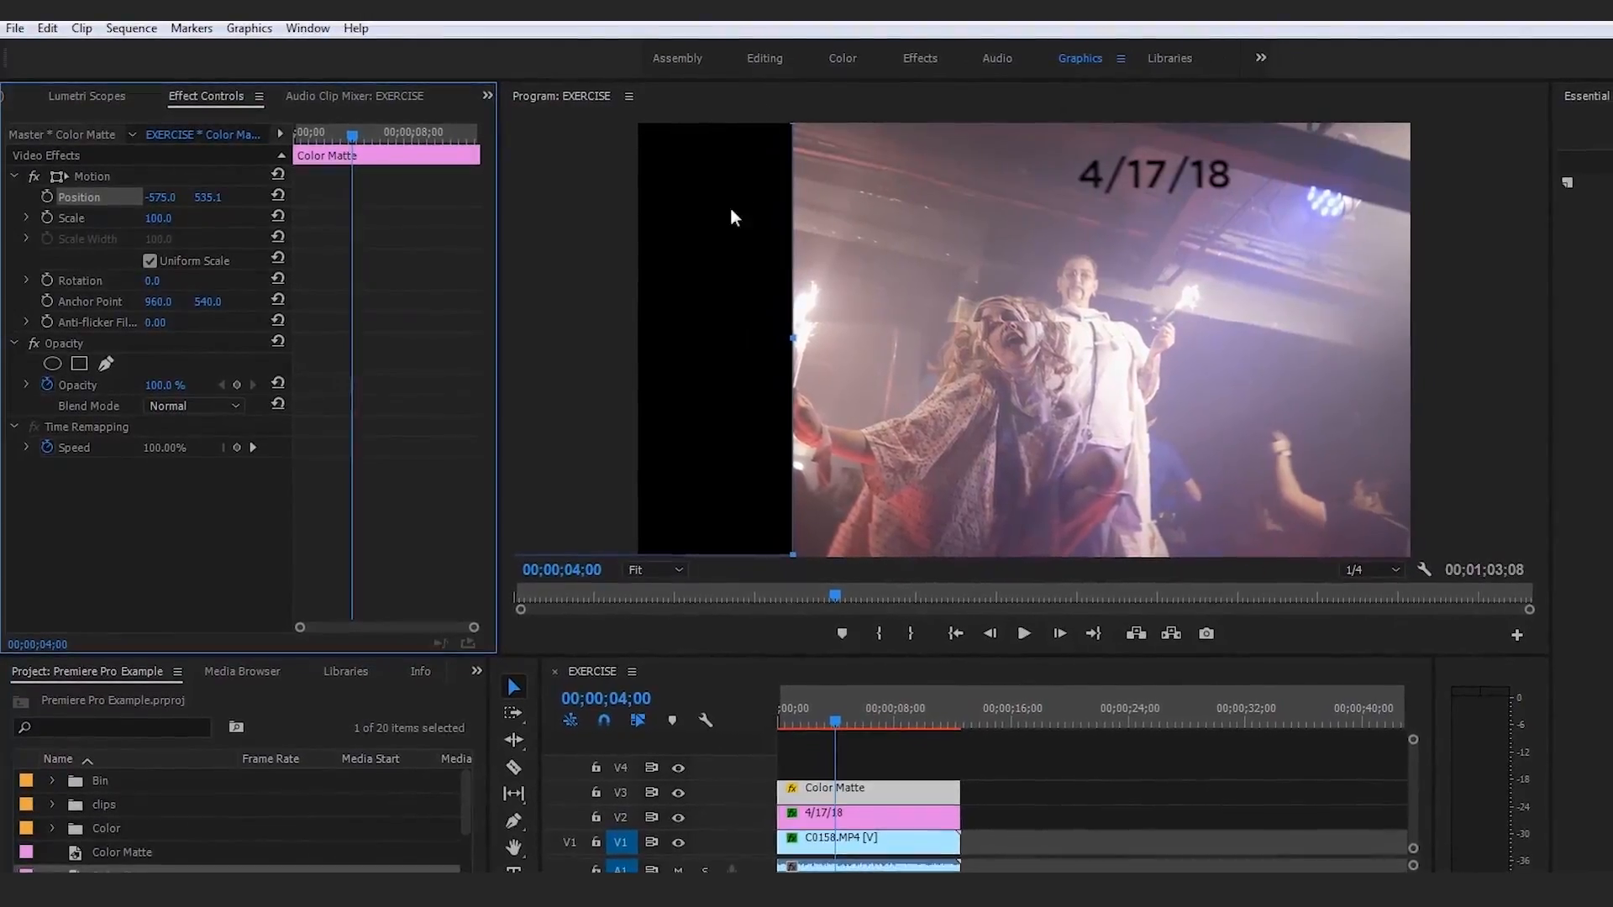
{"action": "left_click", "coordinate": [1097, 788]}
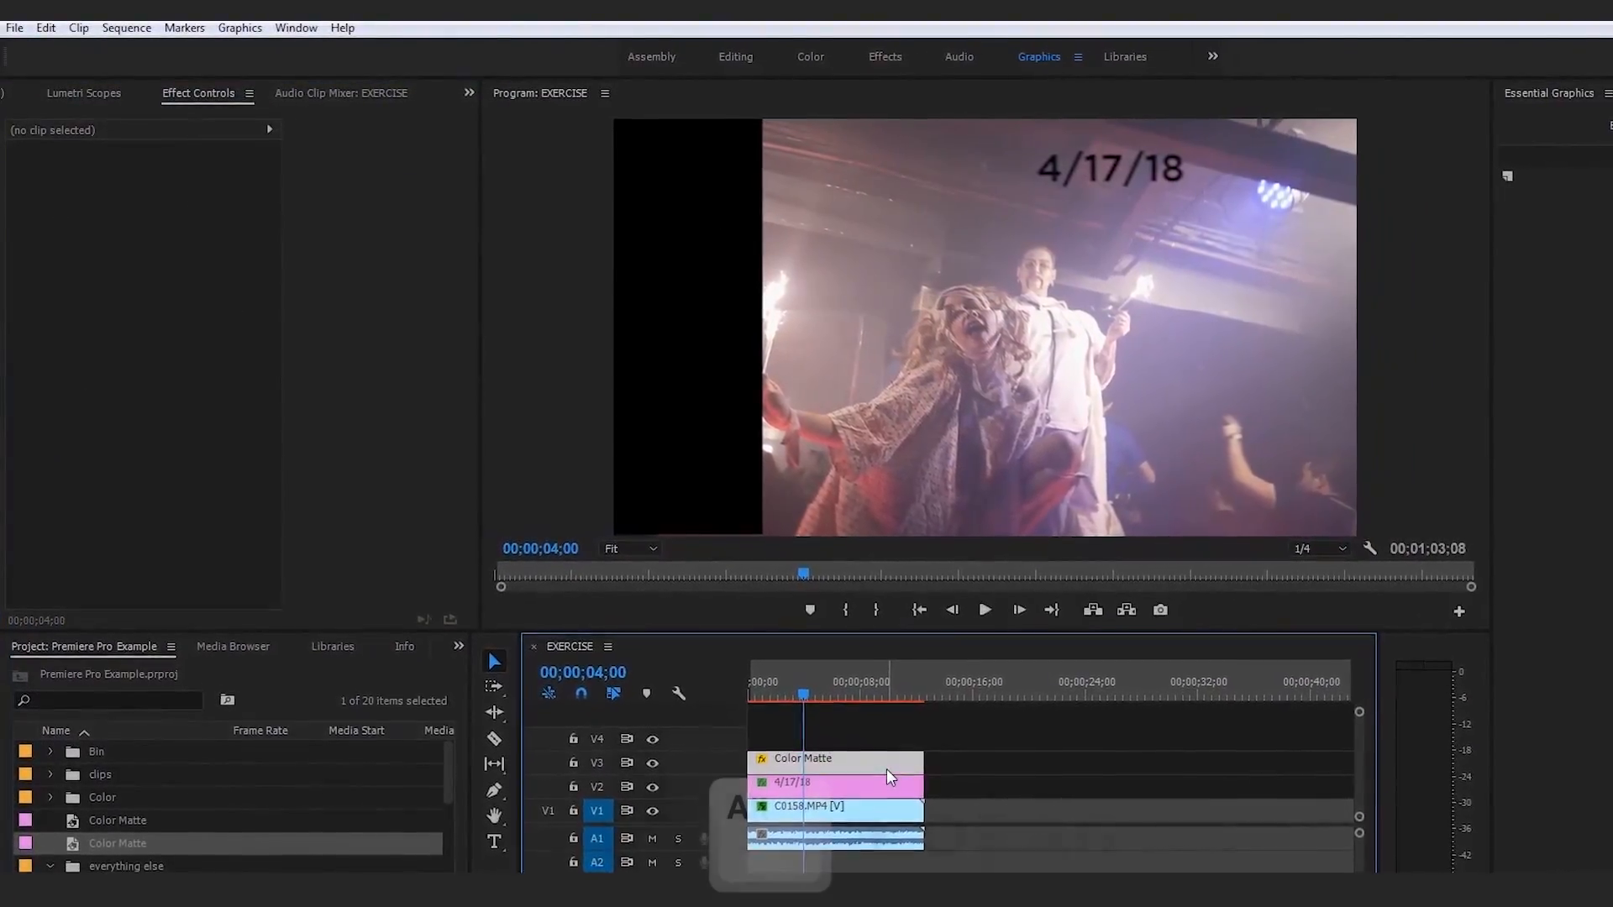
Duplicate the Color Matte onto track V4 and set the copy's horizontal Position to about 2481, forming a bar along the frame's right edge
{"action": "left_click", "coordinate": [878, 766]}
{"action": "left_click_drag", "start_coordinate": [835, 739], "coordinate": [828, 717]}
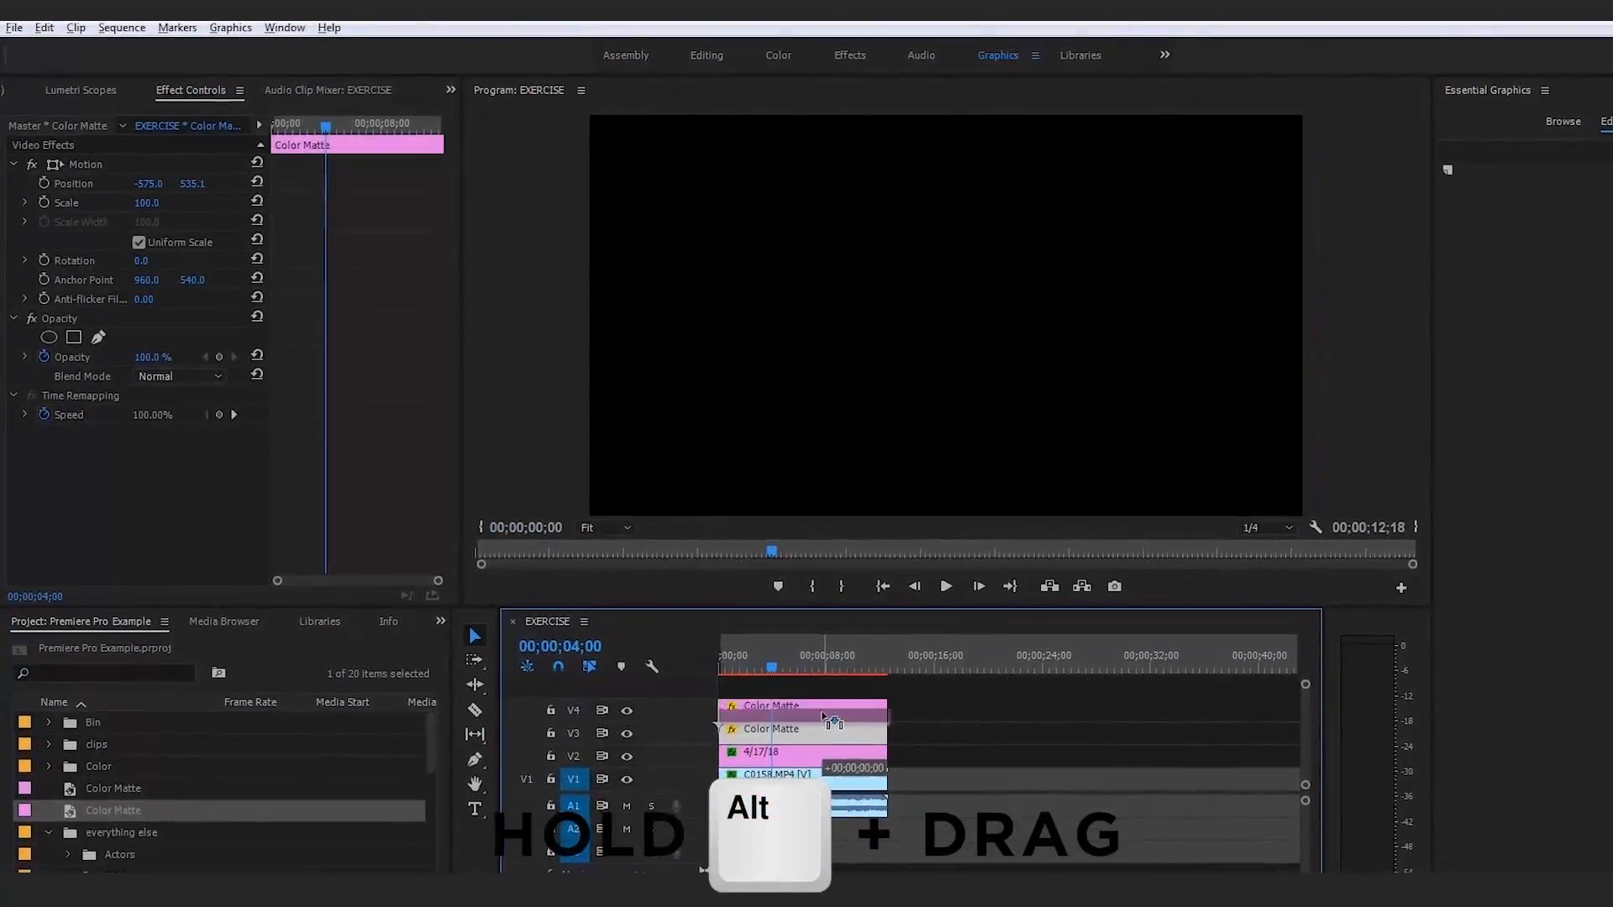
{"action": "left_click_drag", "start_coordinate": [142, 178], "coordinate": [249, 171]}
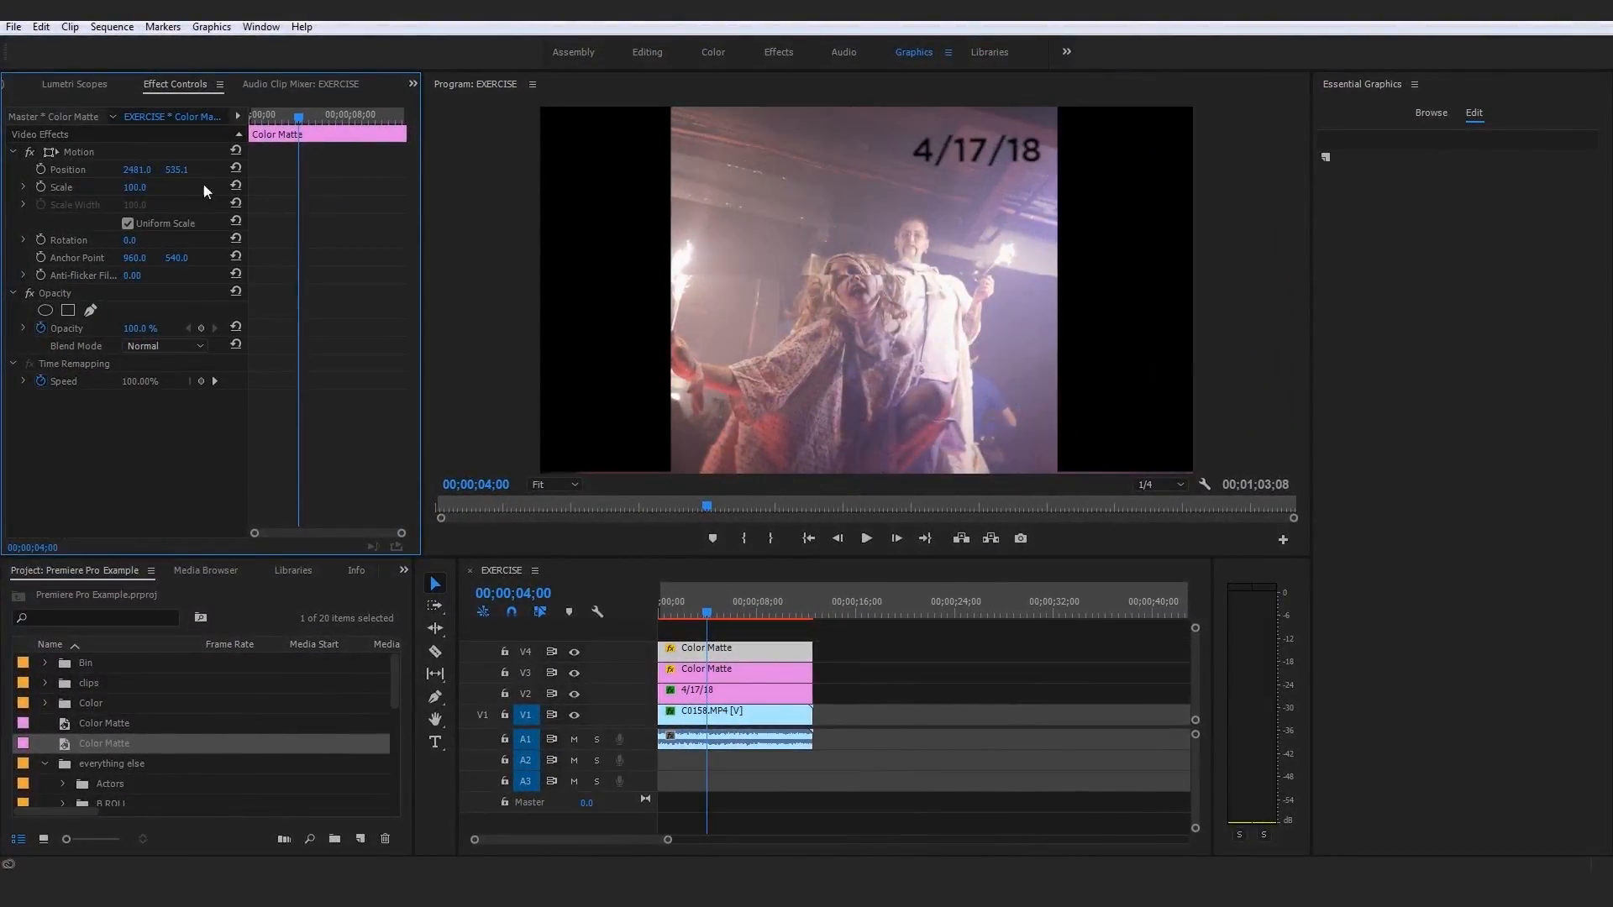
Set the vertical Position of both Color Mattes to 540
{"action": "left_click", "coordinate": [180, 170]}
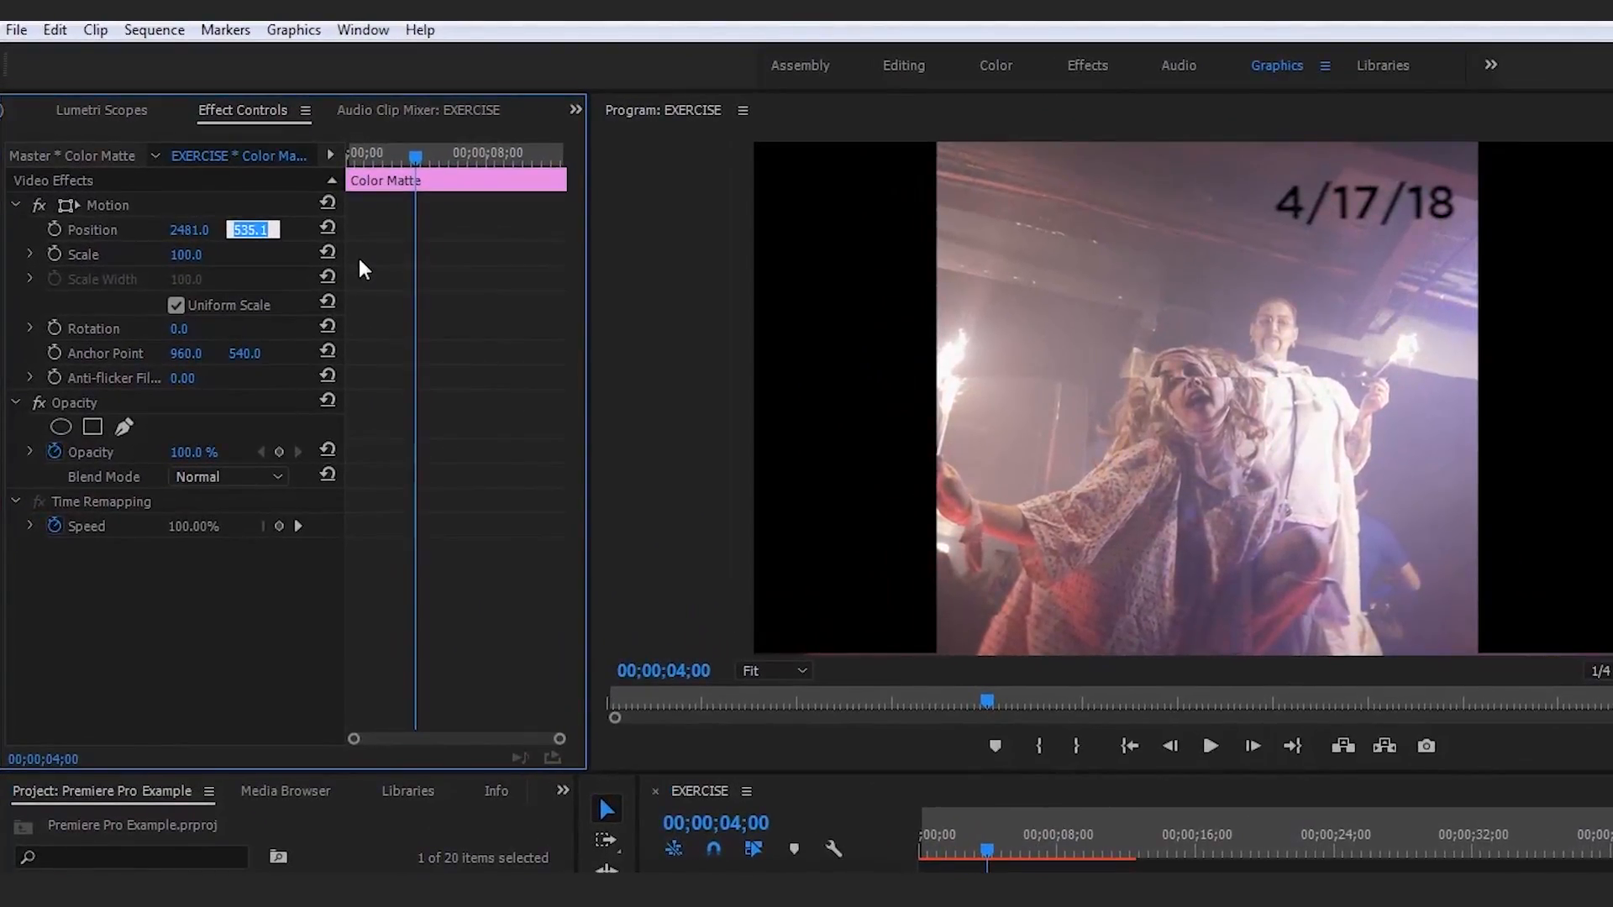
{"action": "type", "text": "540"}
{"action": "key", "text": "Return"}
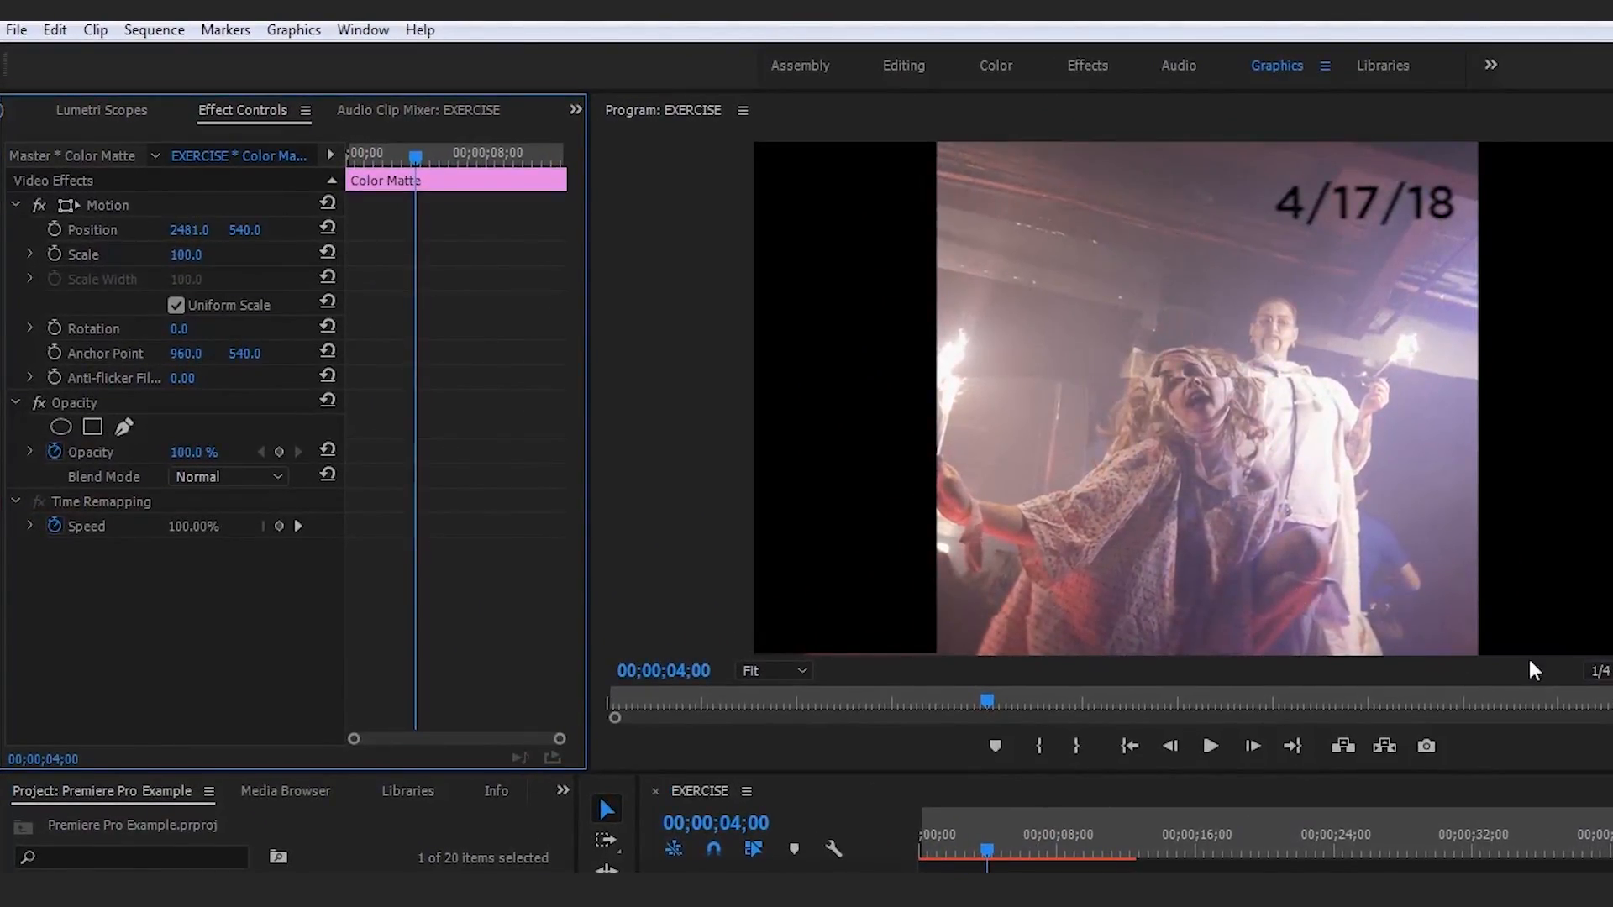
{"action": "left_click", "coordinate": [997, 872]}
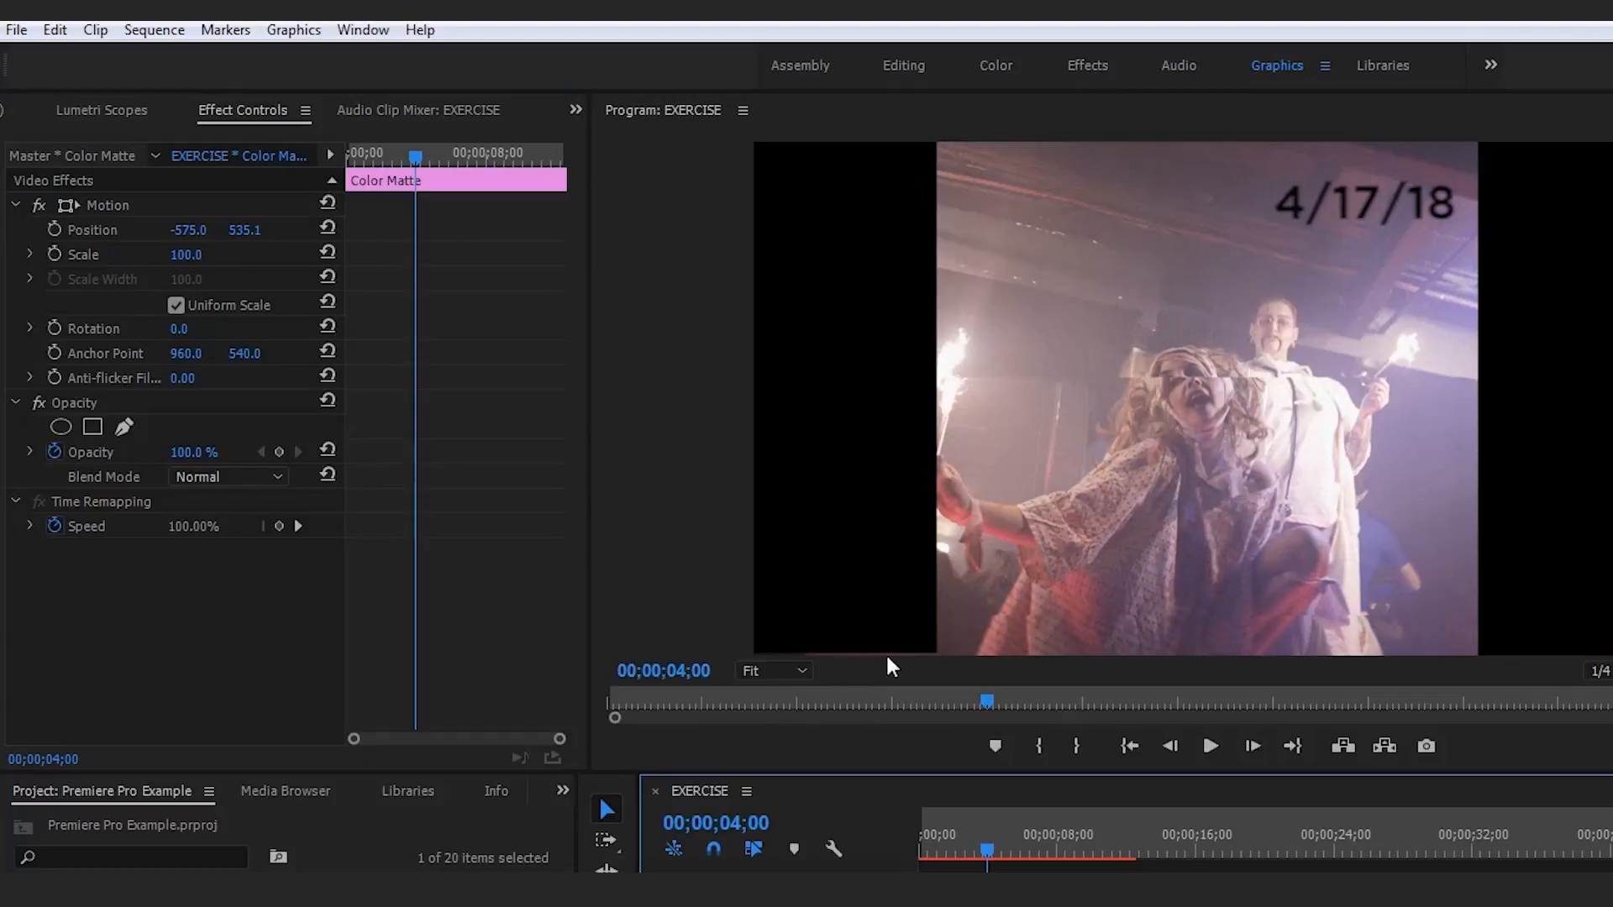
{"action": "left_click", "coordinate": [252, 228]}
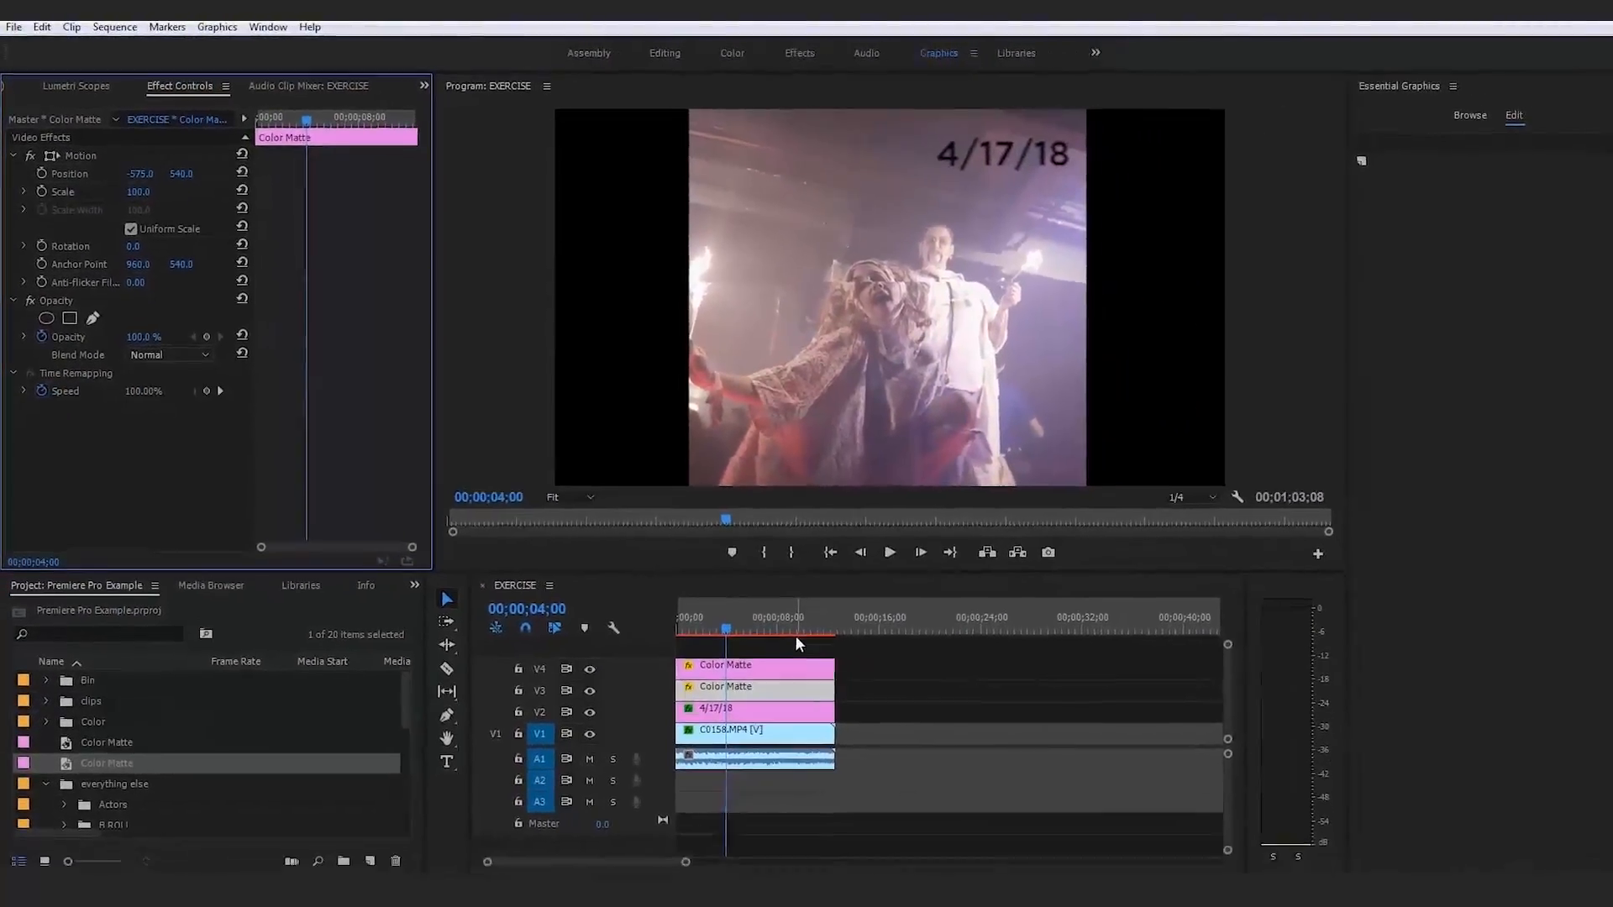
Nudge the V4 Color Matte slightly inward horizontally to widen the black bar on the right of the frame
{"action": "left_click", "coordinate": [714, 654]}
{"action": "left_click_drag", "start_coordinate": [171, 175], "coordinate": [109, 170]}
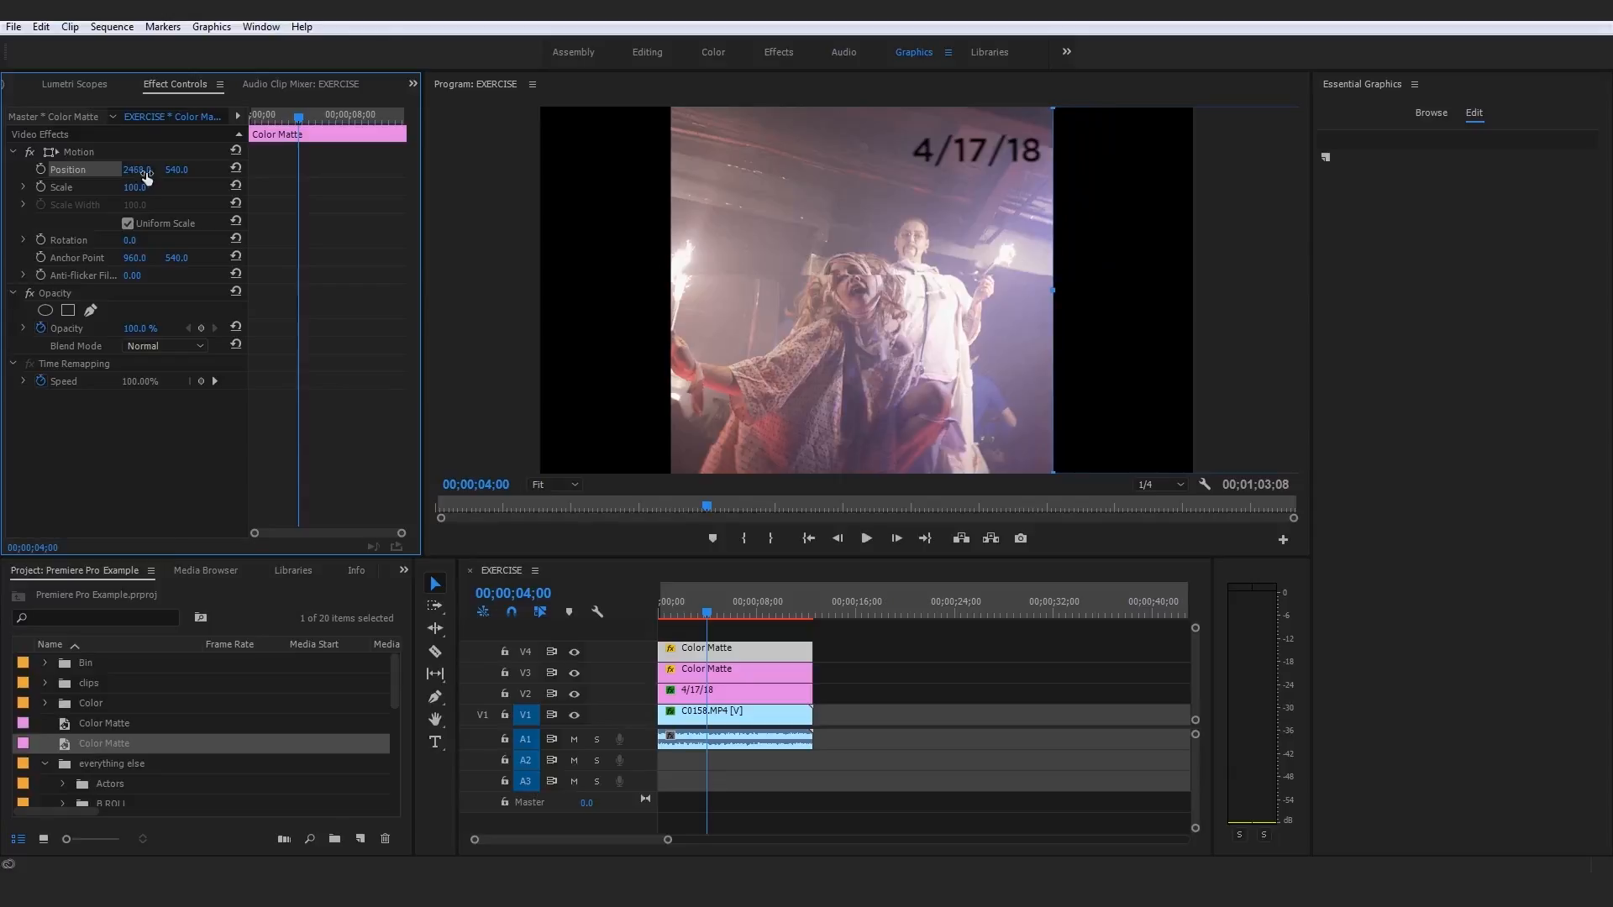
{"action": "left_click", "coordinate": [932, 697]}
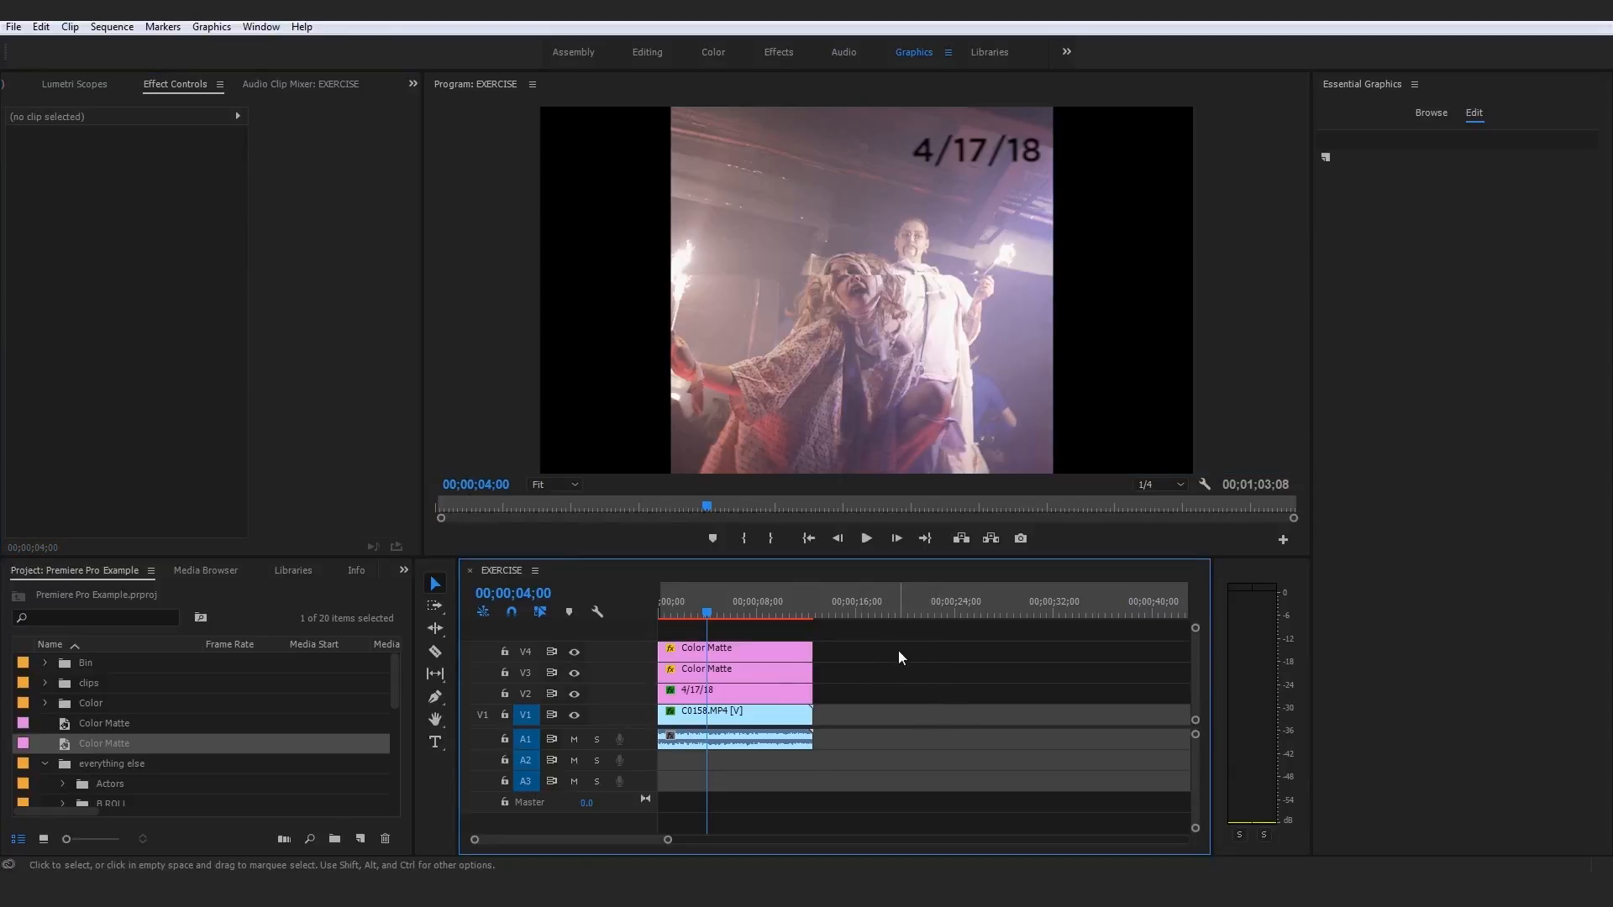
Move the 4/17/18 title up and left to Position about 1268.9, 132.2 so it sits inside the narrowed picture
{"action": "left_click", "coordinate": [747, 692]}
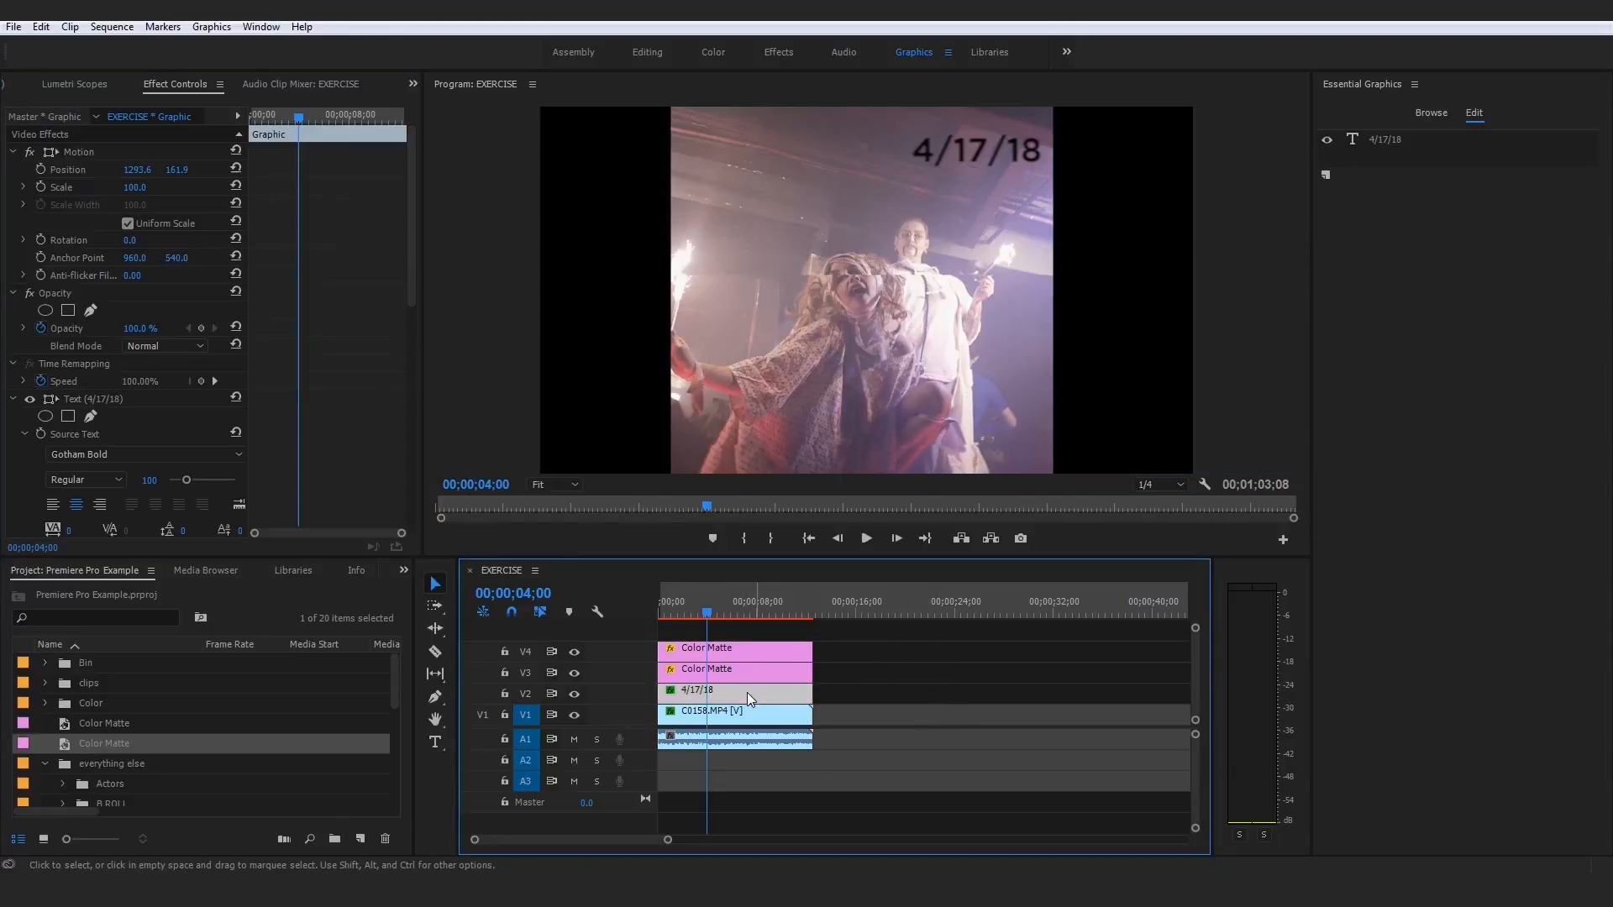
{"action": "left_click", "coordinate": [998, 162]}
{"action": "left_click", "coordinate": [67, 169]}
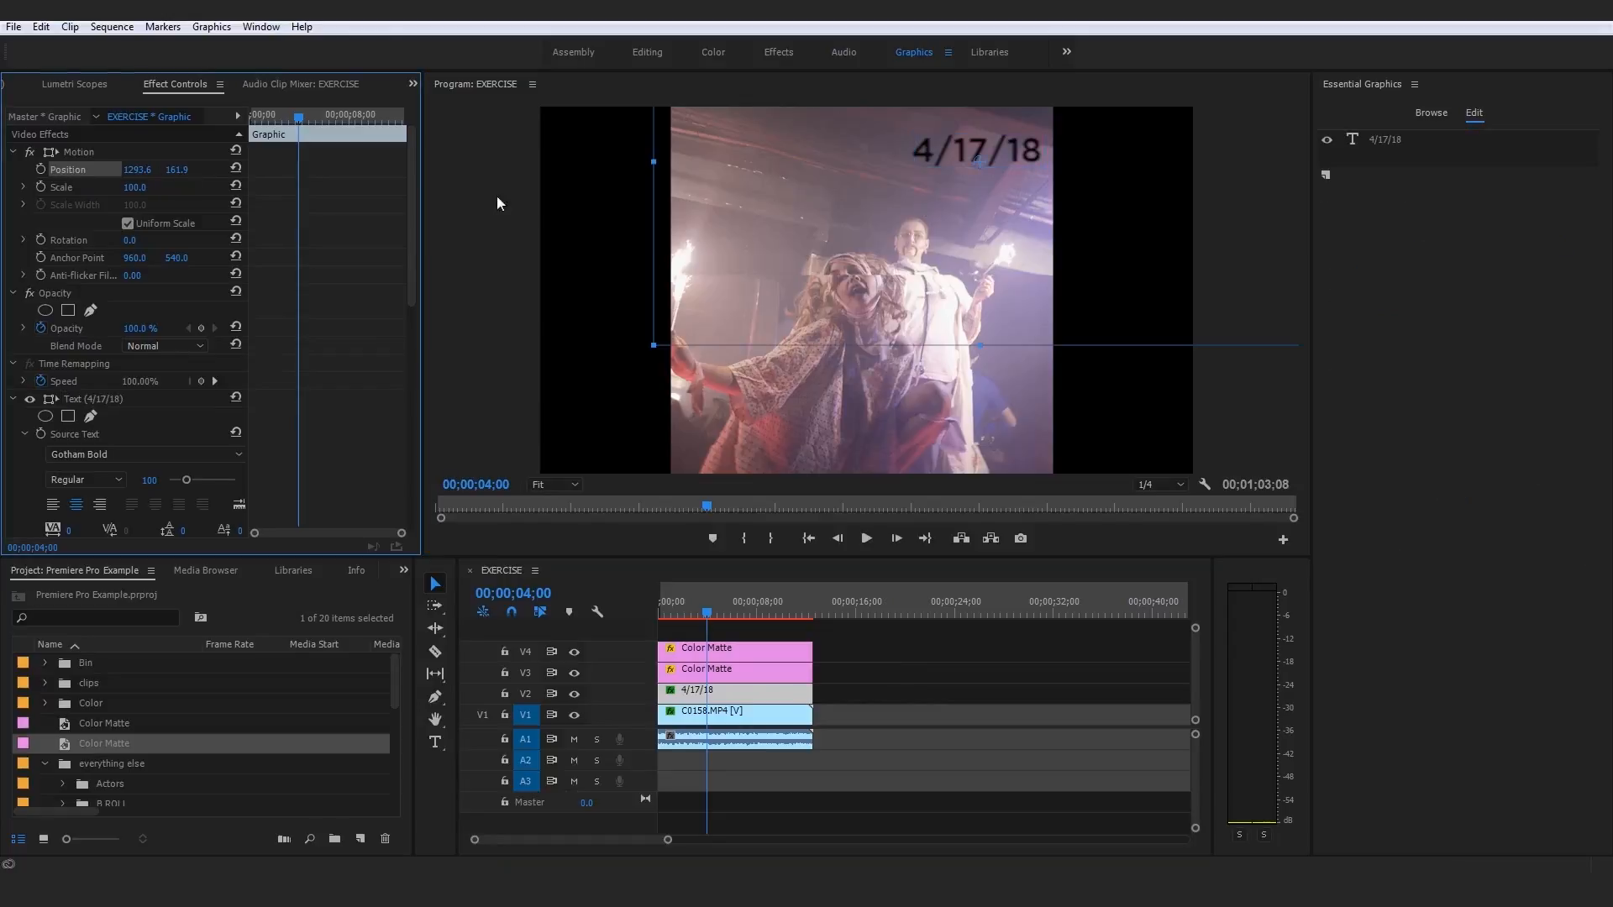
{"action": "left_click_drag", "start_coordinate": [1042, 149], "coordinate": [1034, 140]}
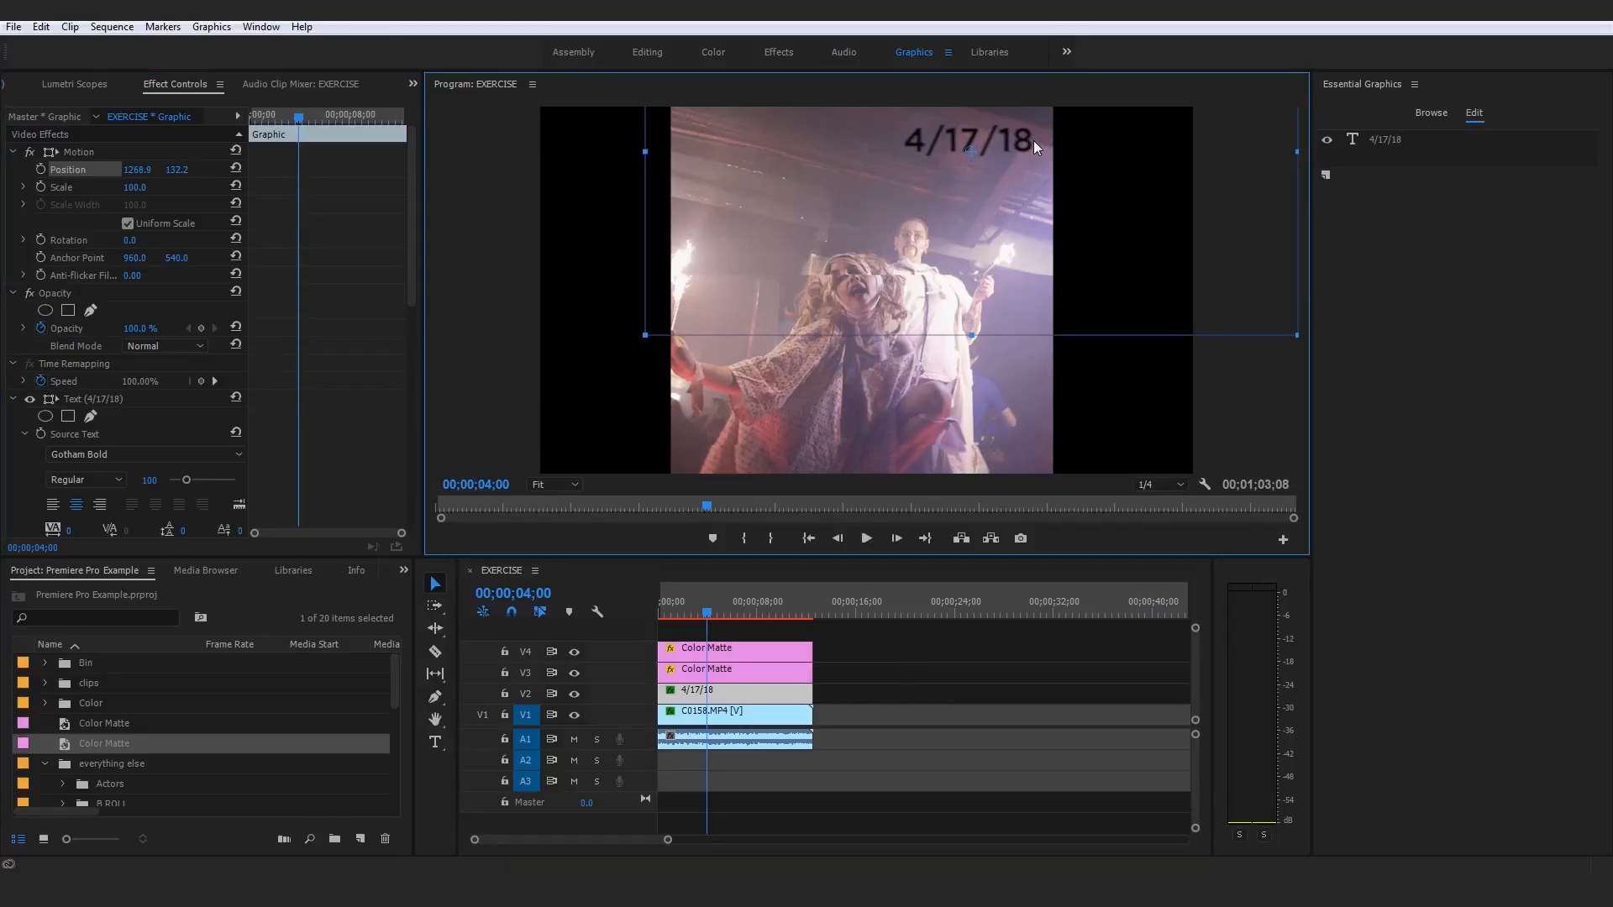
{"action": "left_click", "coordinate": [922, 671]}
Mark an Out point at 00;00;05;03 and render the sequence from In to Out
{"action": "mouse_move", "coordinate": [709, 613]}
{"action": "left_mouse_down"}
{"action": "mouse_move", "coordinate": [738, 615]}
{"action": "mouse_move", "coordinate": [725, 621]}
{"action": "left_mouse_up"}
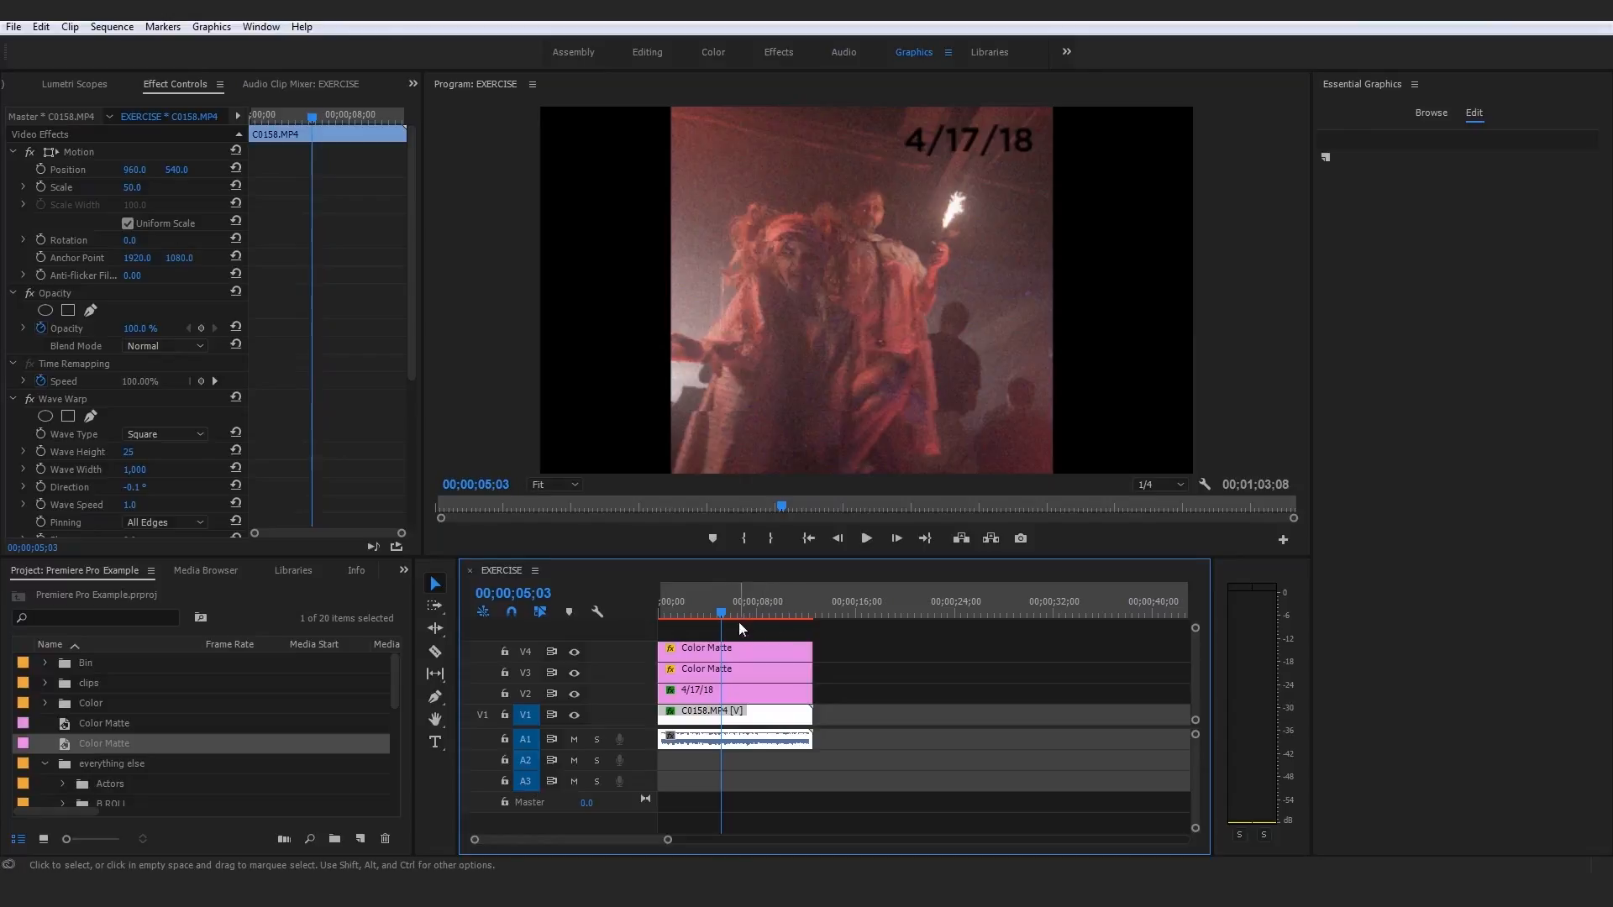
{"action": "key", "text": "o"}
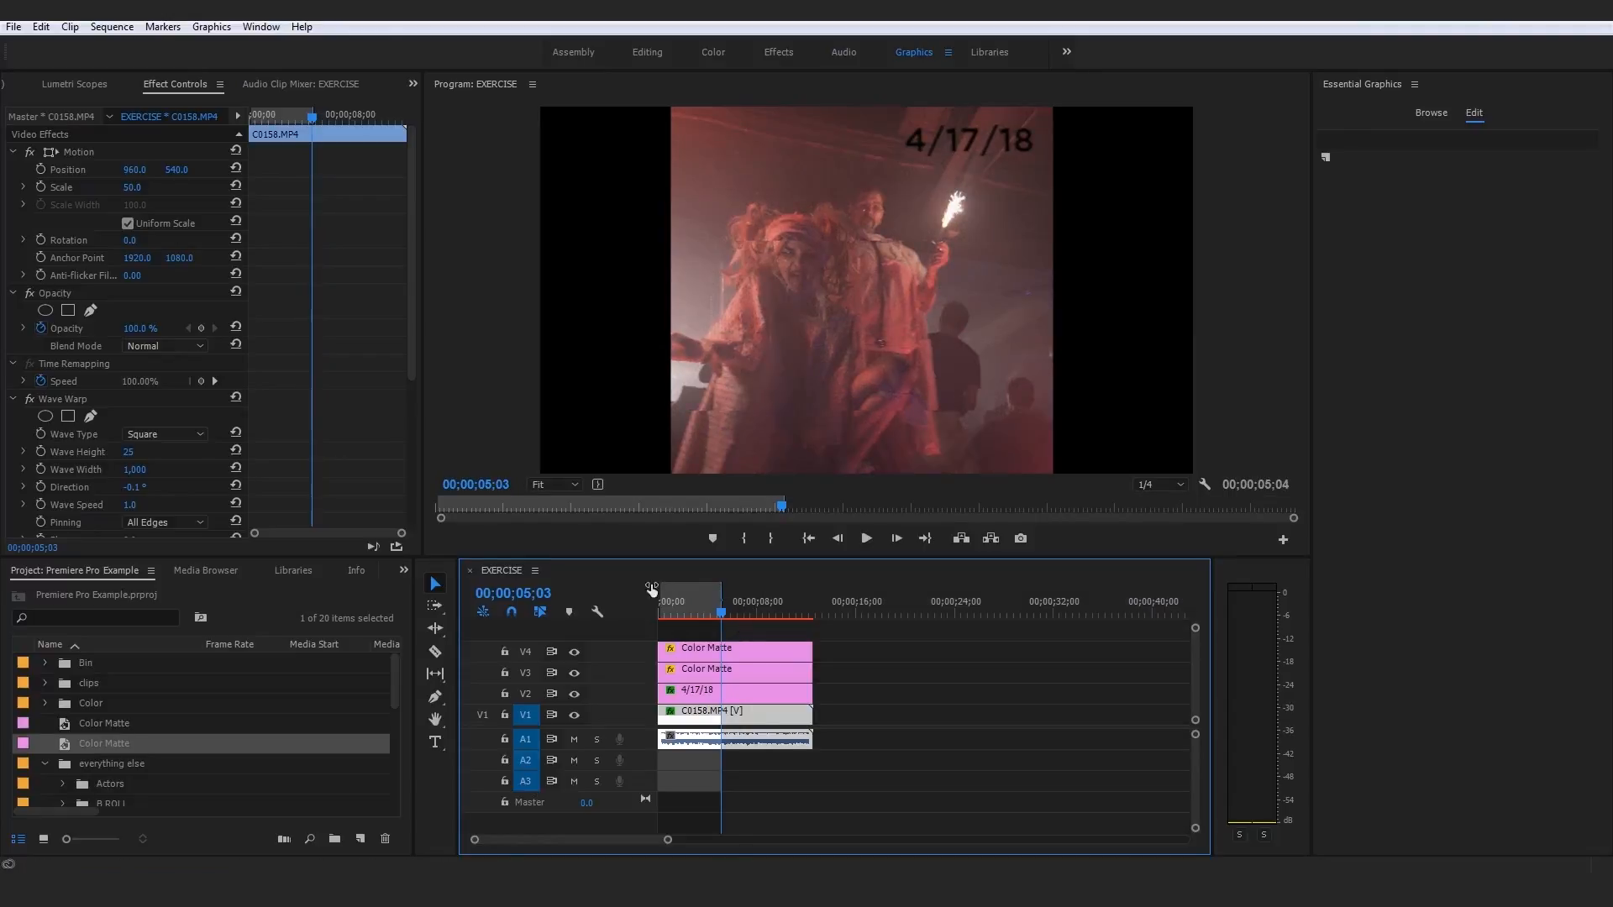
{"action": "left_click_drag", "start_coordinate": [704, 617], "coordinate": [611, 623]}
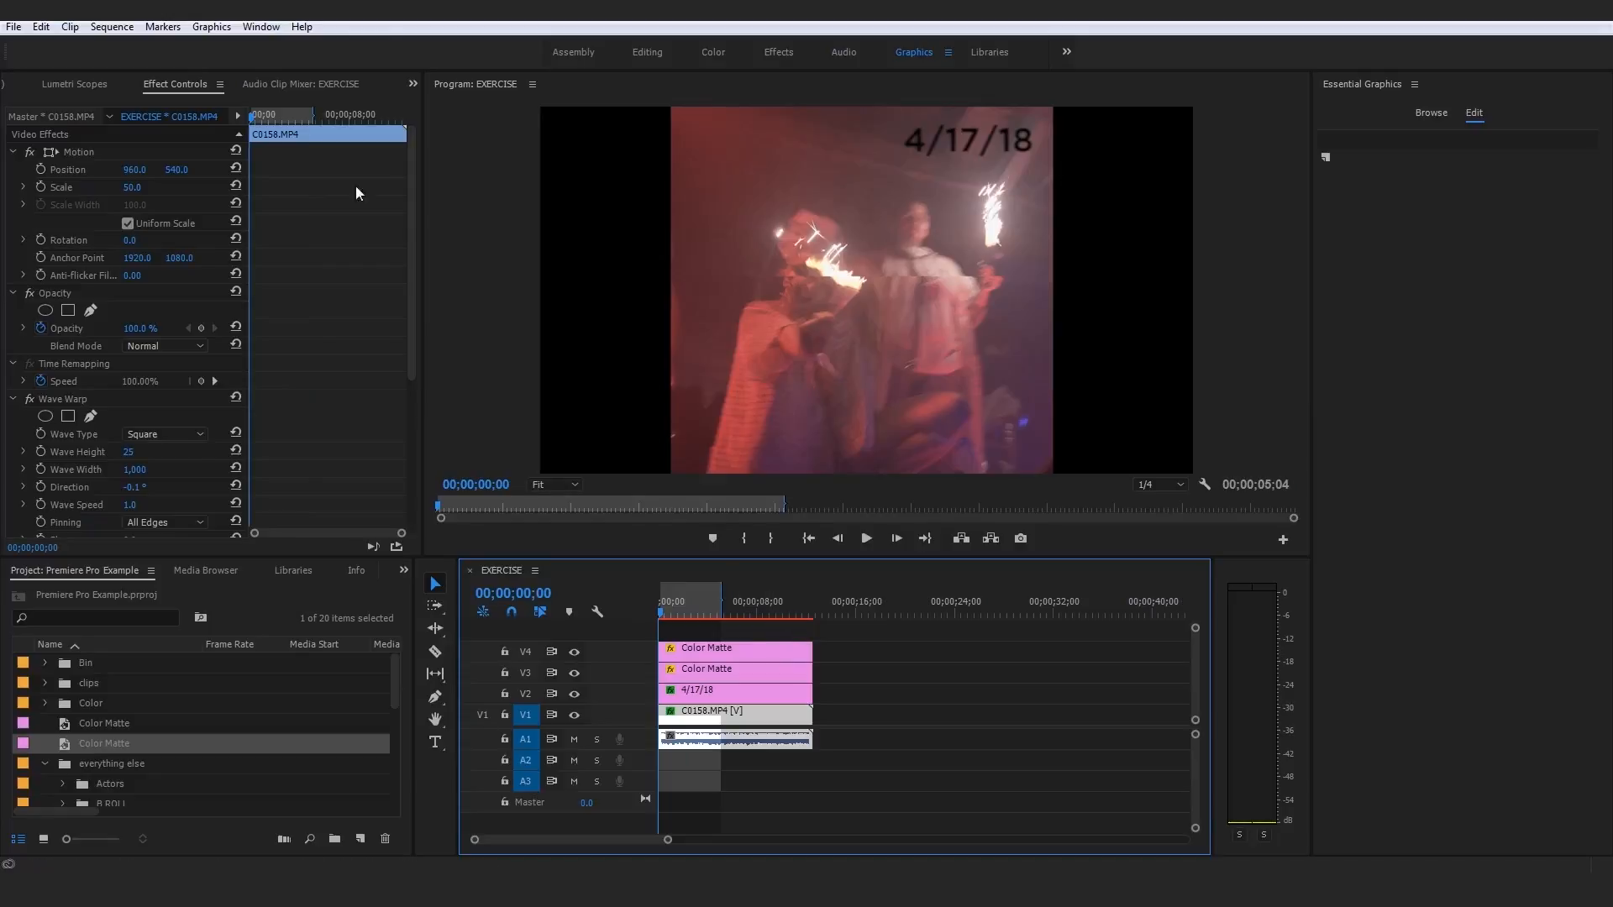
{"action": "left_click", "coordinate": [112, 26]}
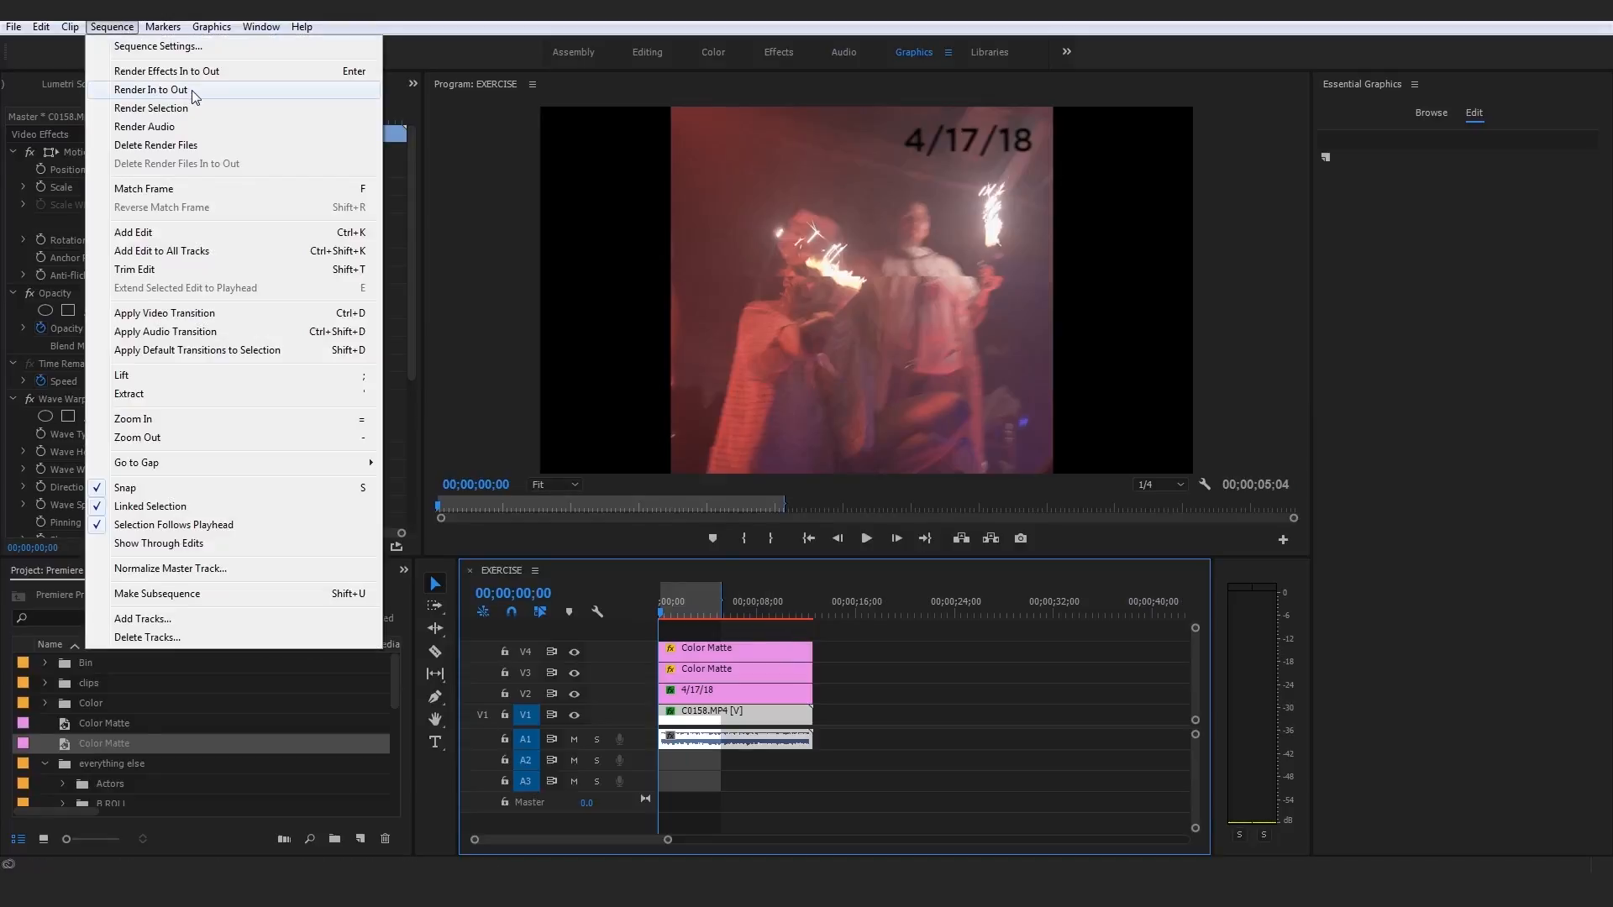
{"action": "left_click", "coordinate": [151, 90]}
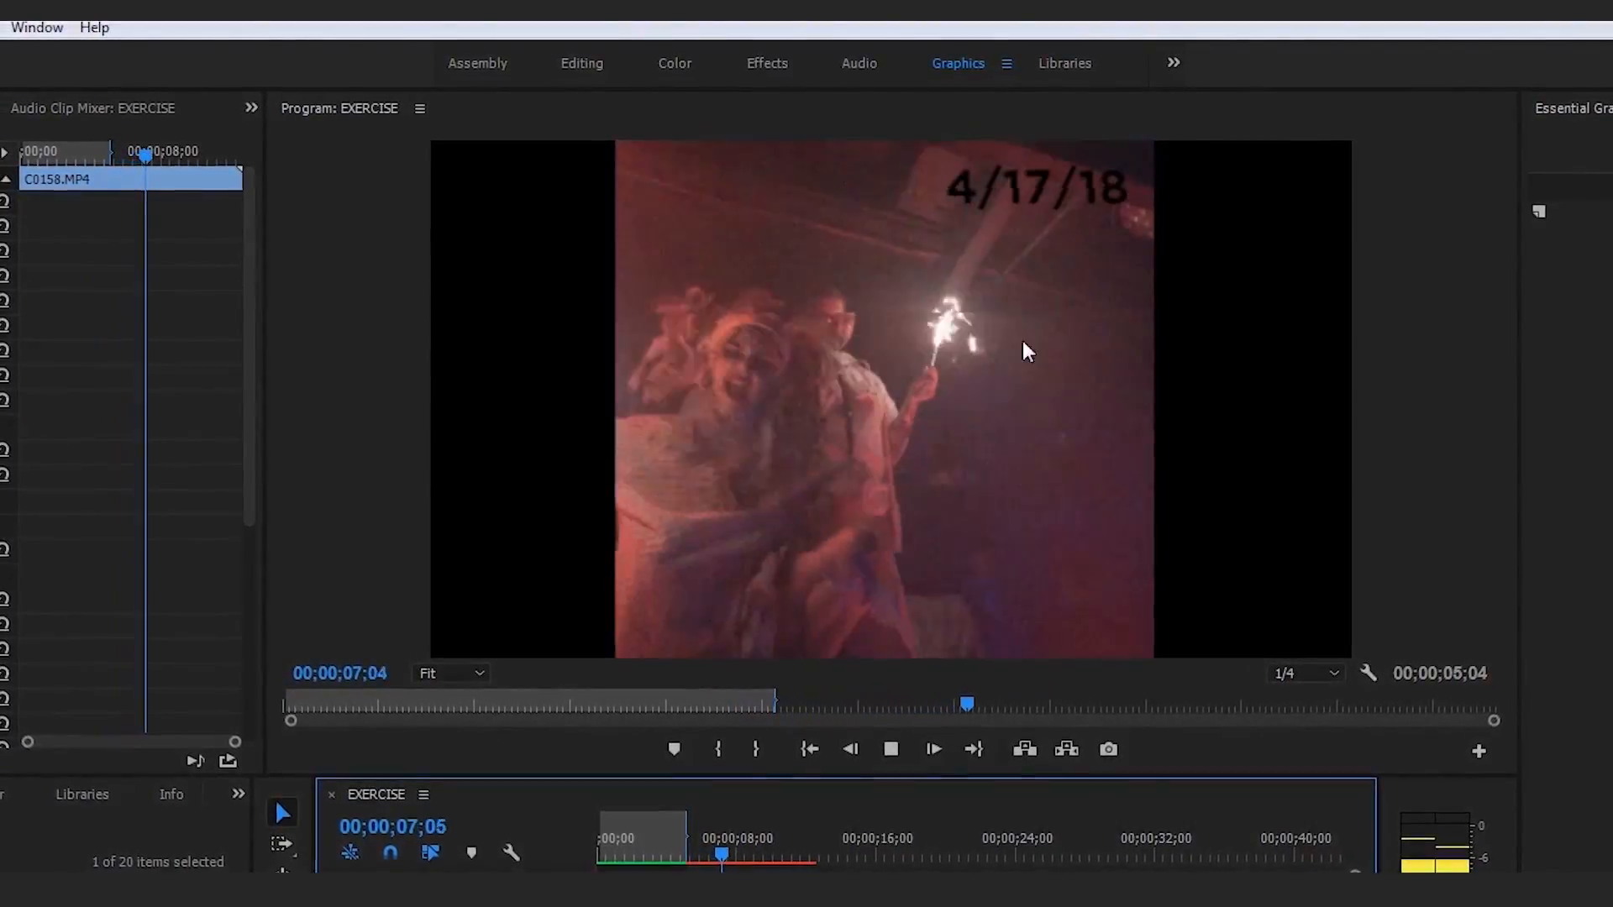
Play the rendered section repeatedly from the start to review the finished retro camcorder look
{"action": "key", "text": "space"}
{"action": "key", "text": "Home"}
{"action": "key", "text": "space"}
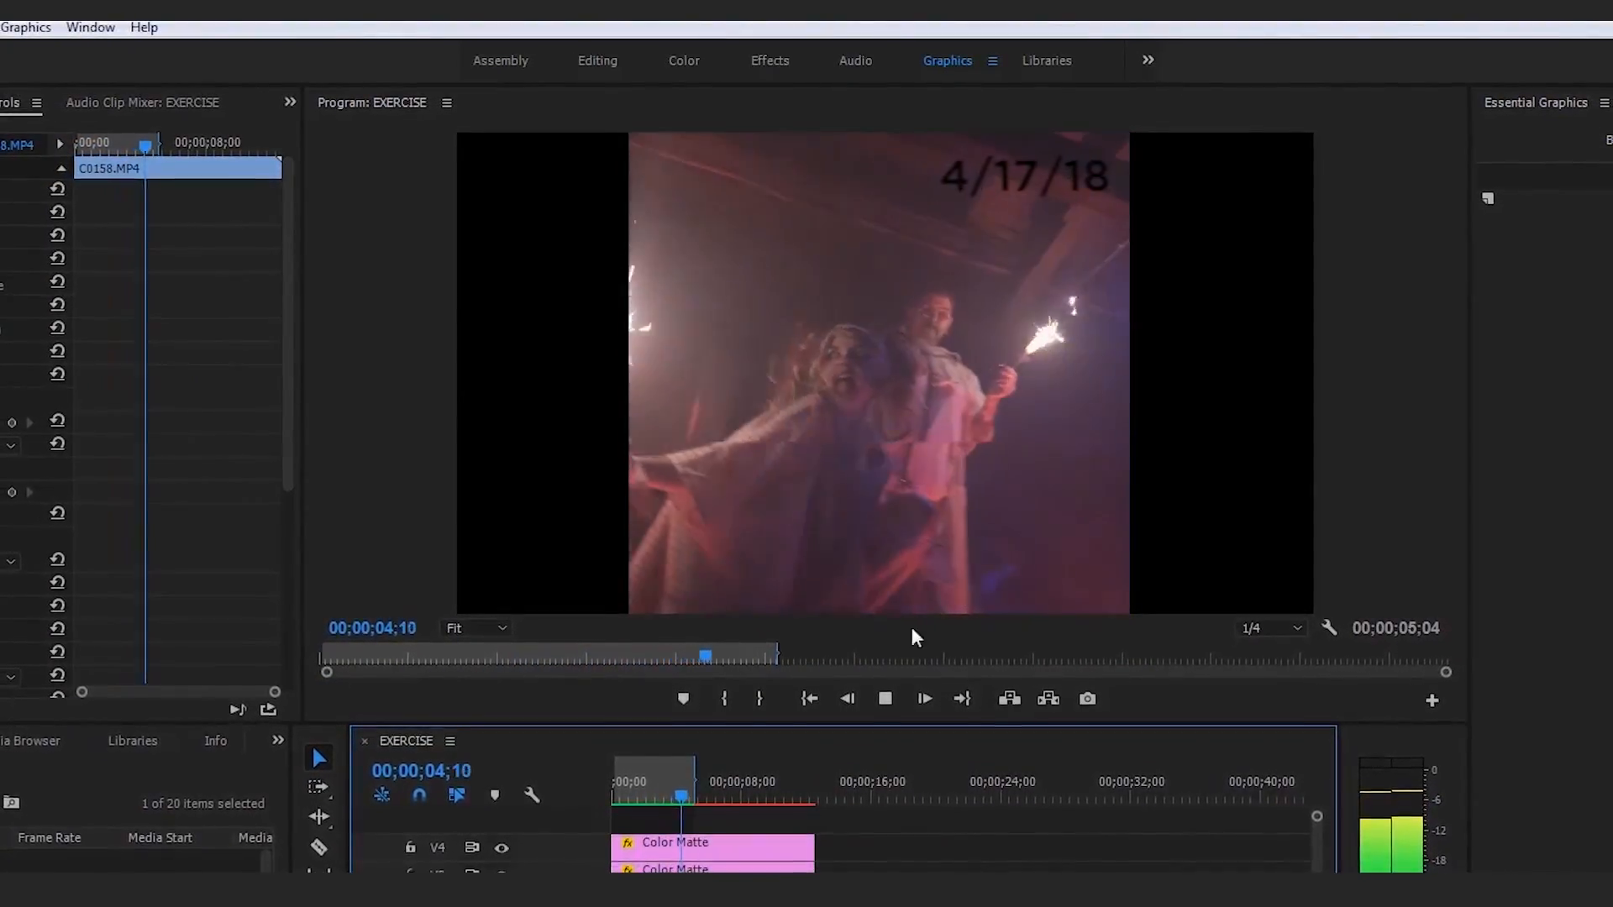
{"action": "key", "text": "Home"}
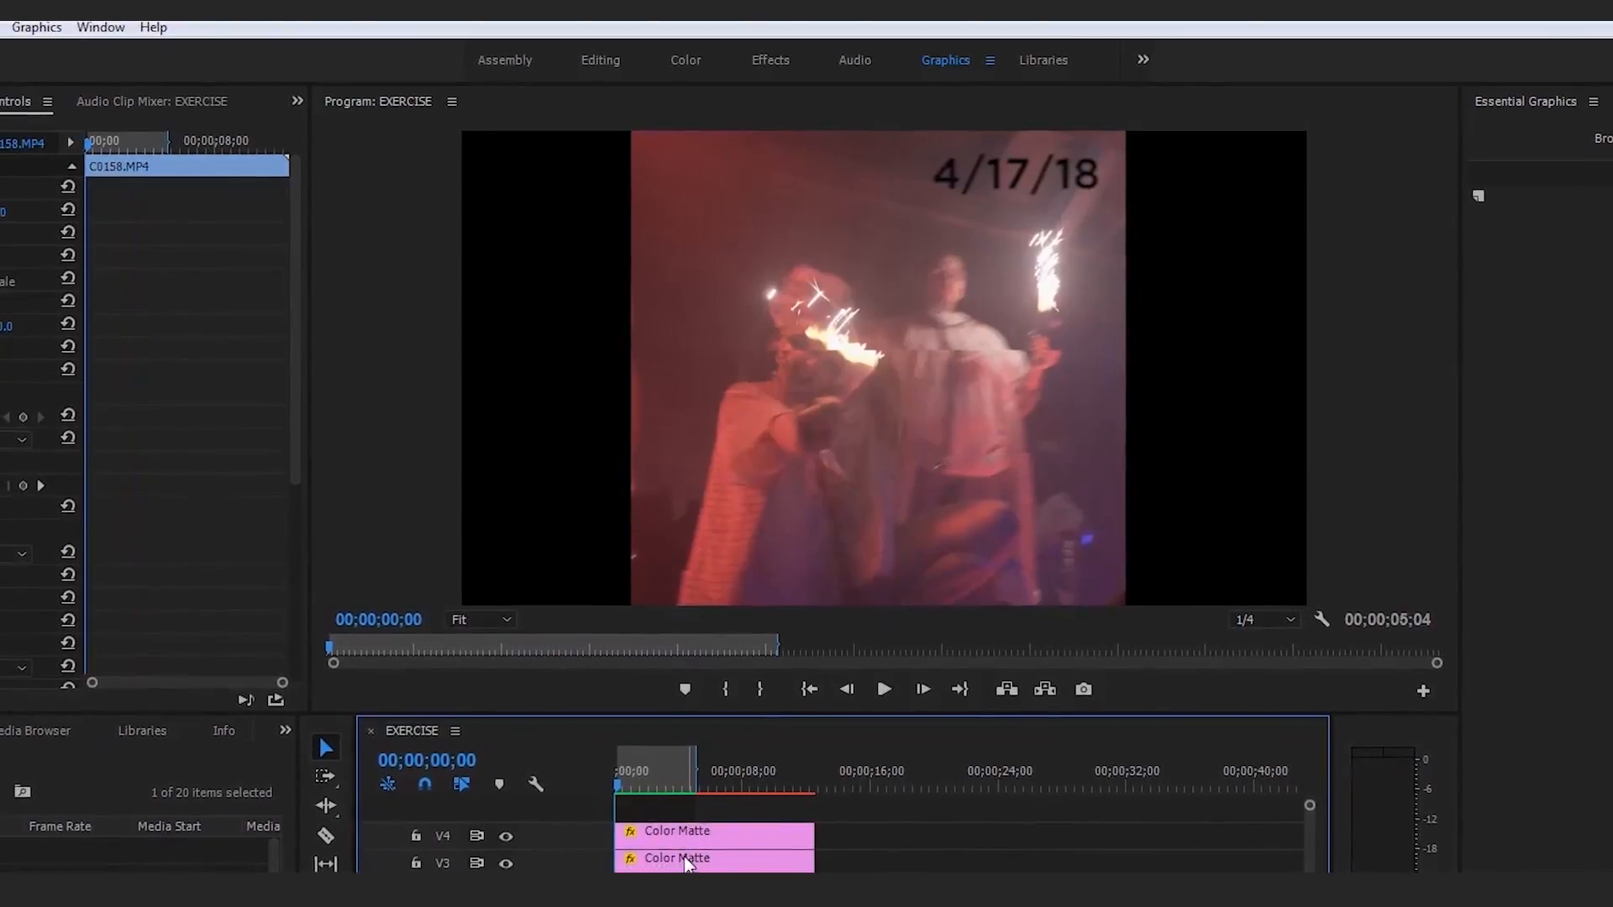
{"action": "key", "text": "space"}
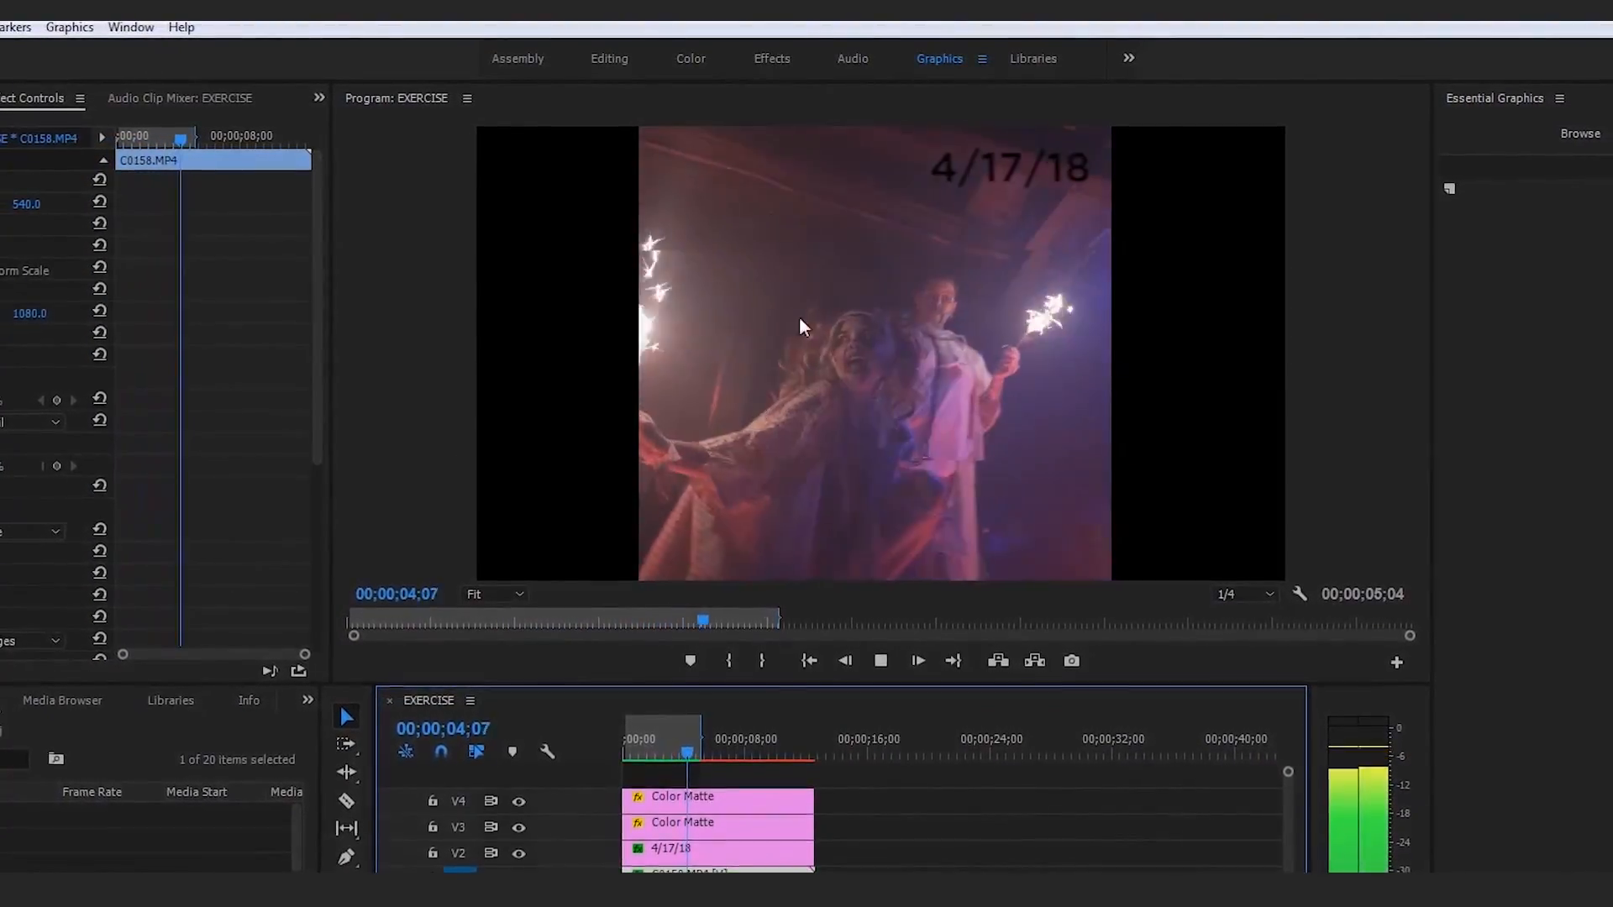
{"action": "key", "text": "space"}
{"action": "key", "text": "Home"}
{"action": "key", "text": "space"}
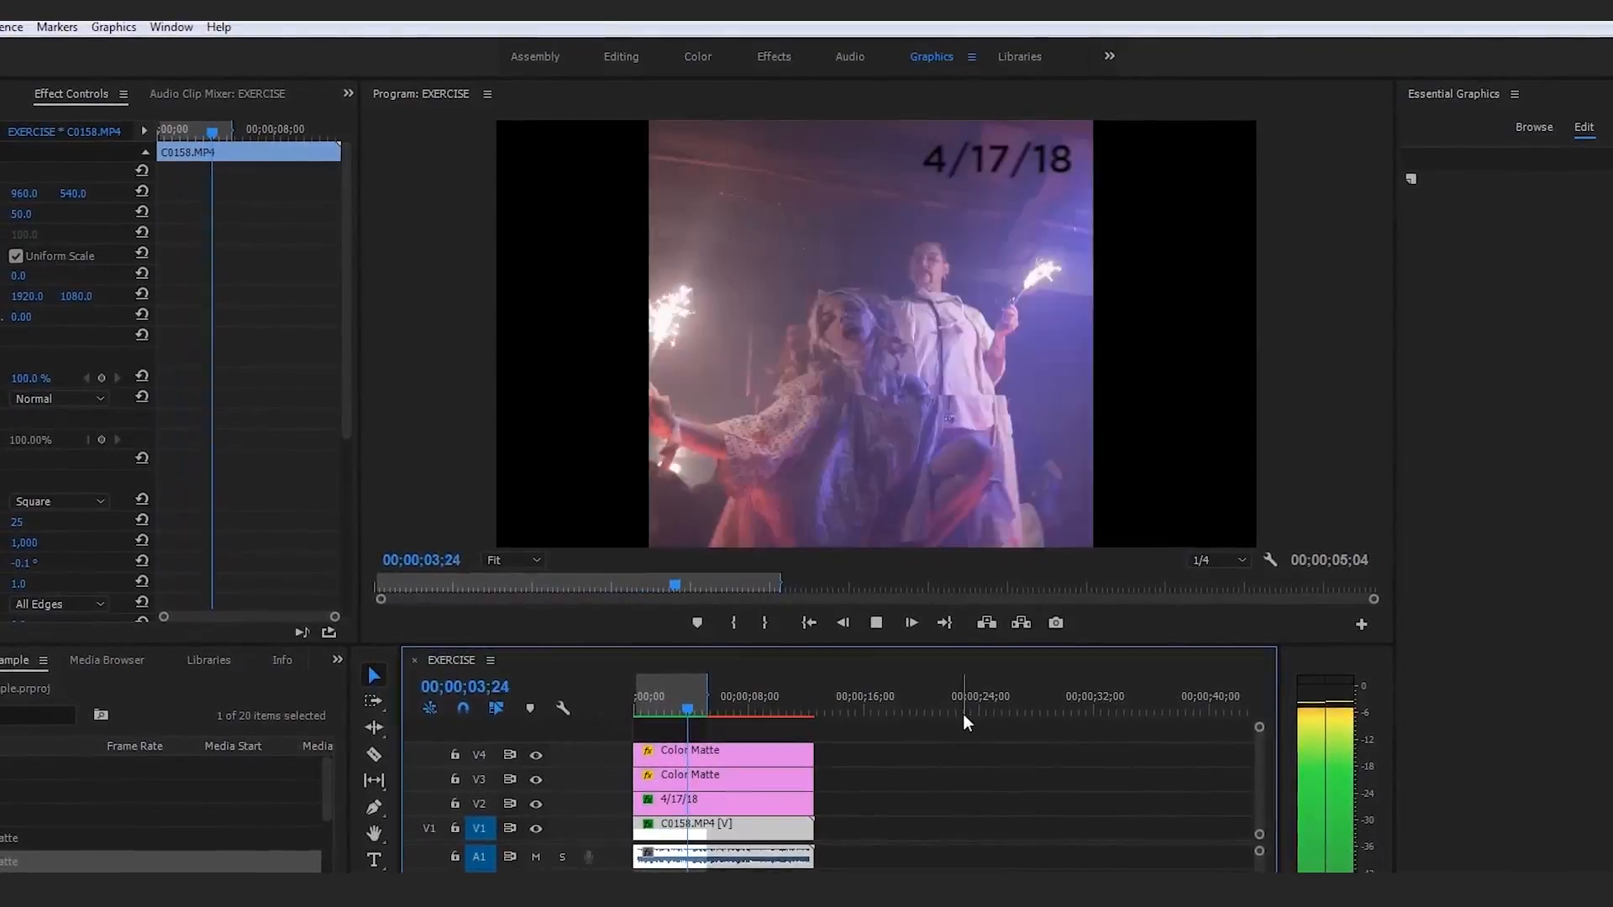
{"action": "key", "text": "space"}
{"action": "key", "text": "Home"}
{"action": "key", "text": "space"}
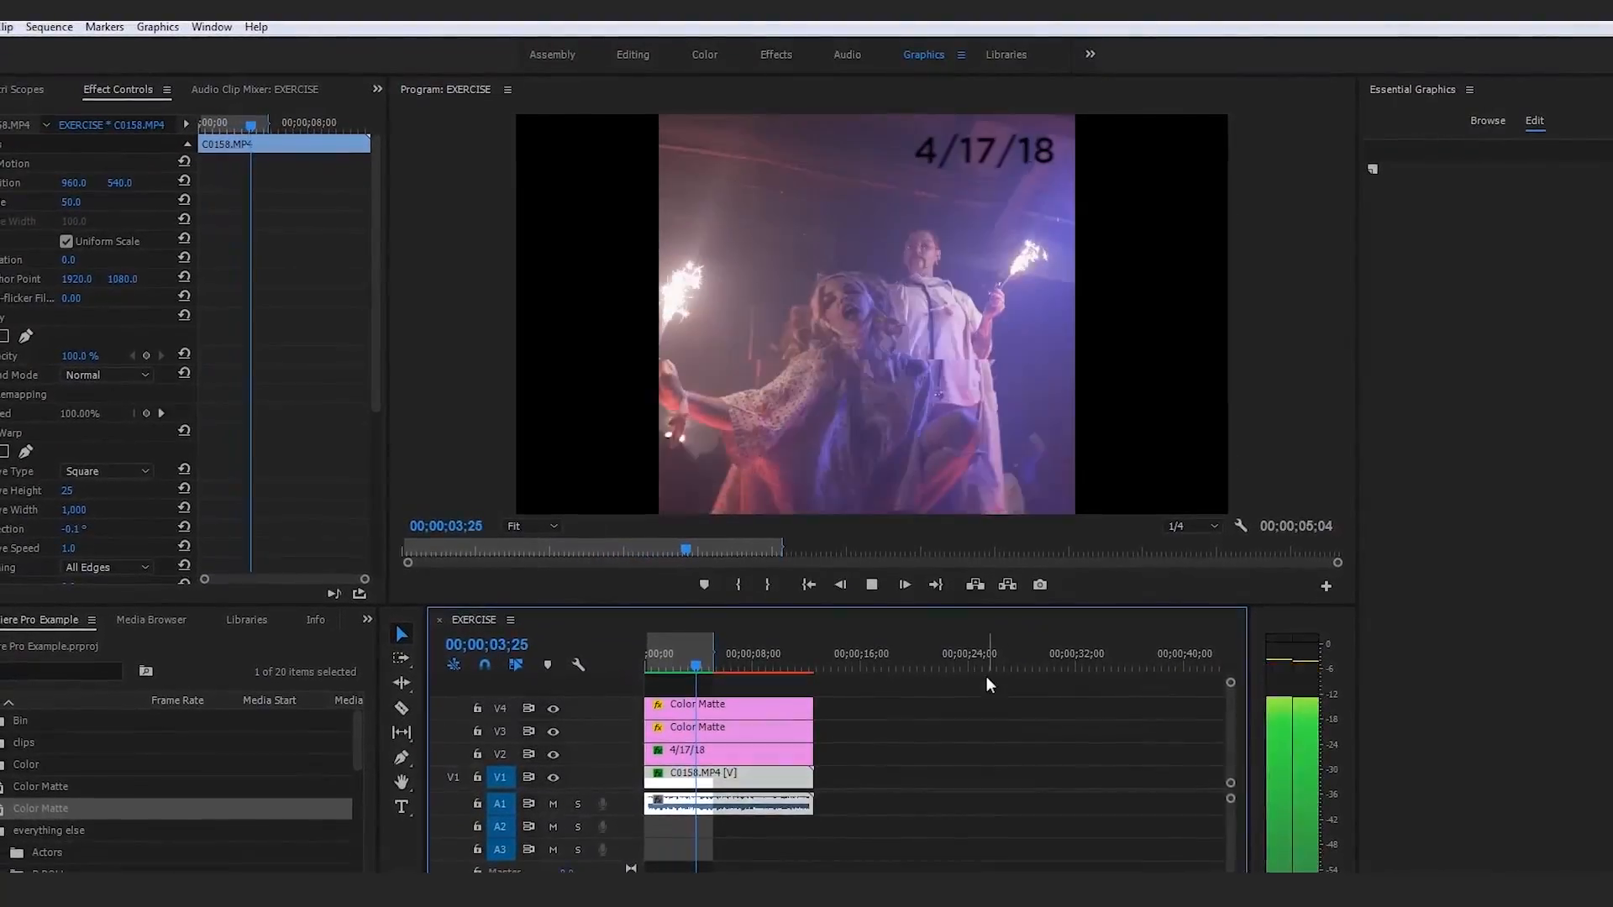
{"action": "left_click", "coordinate": [1059, 707]}
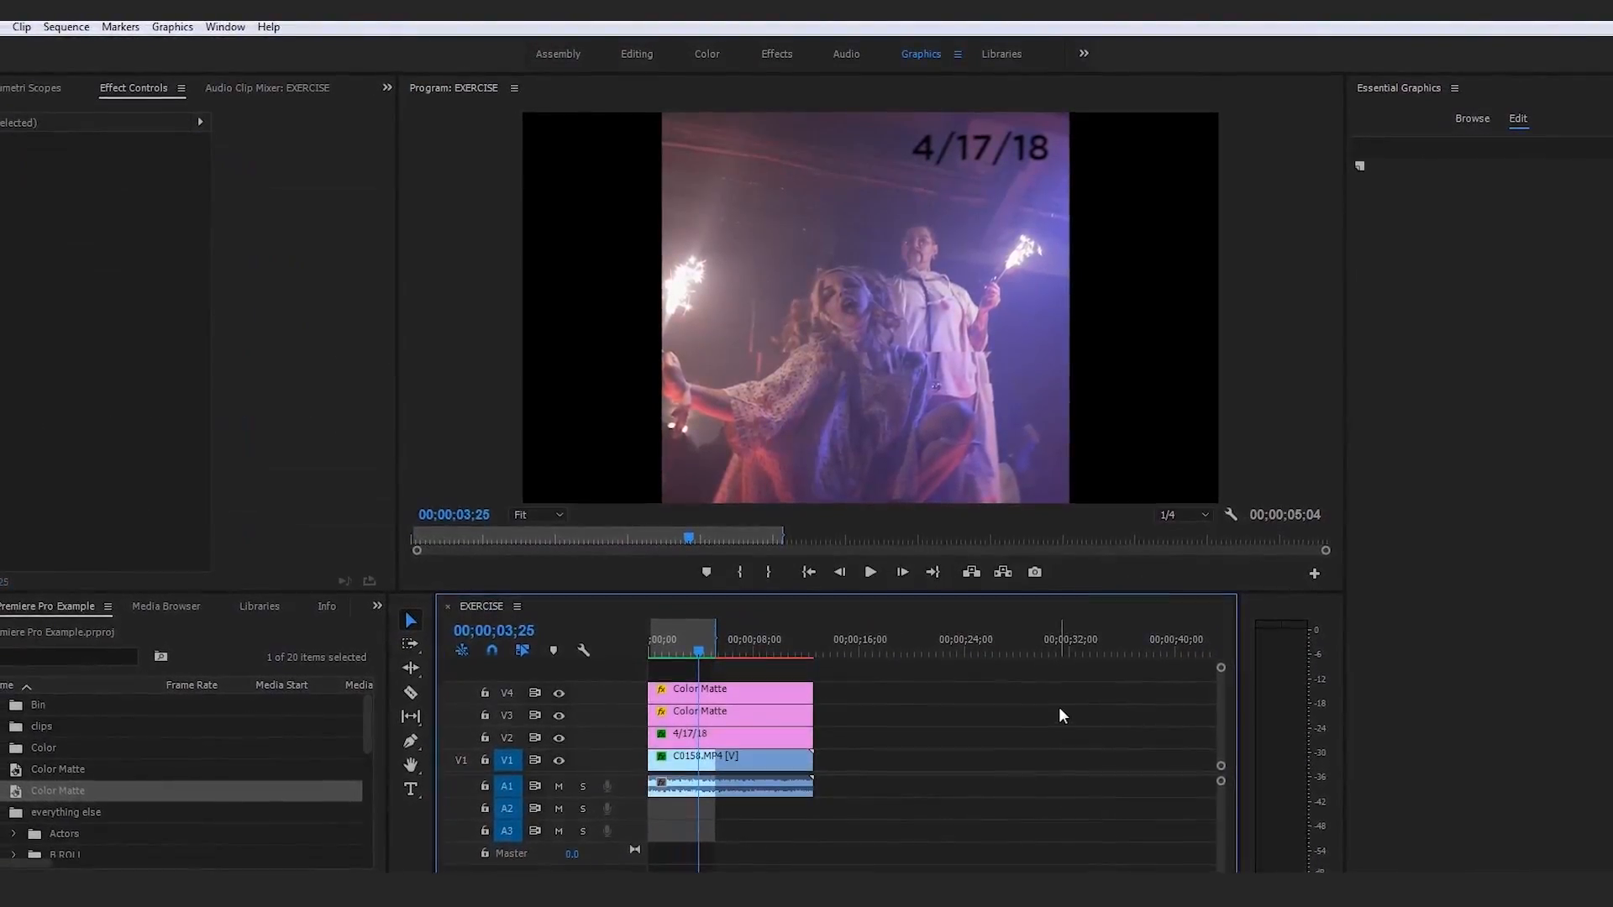
{"action": "key", "text": "Home"}
{"action": "key", "text": "space"}
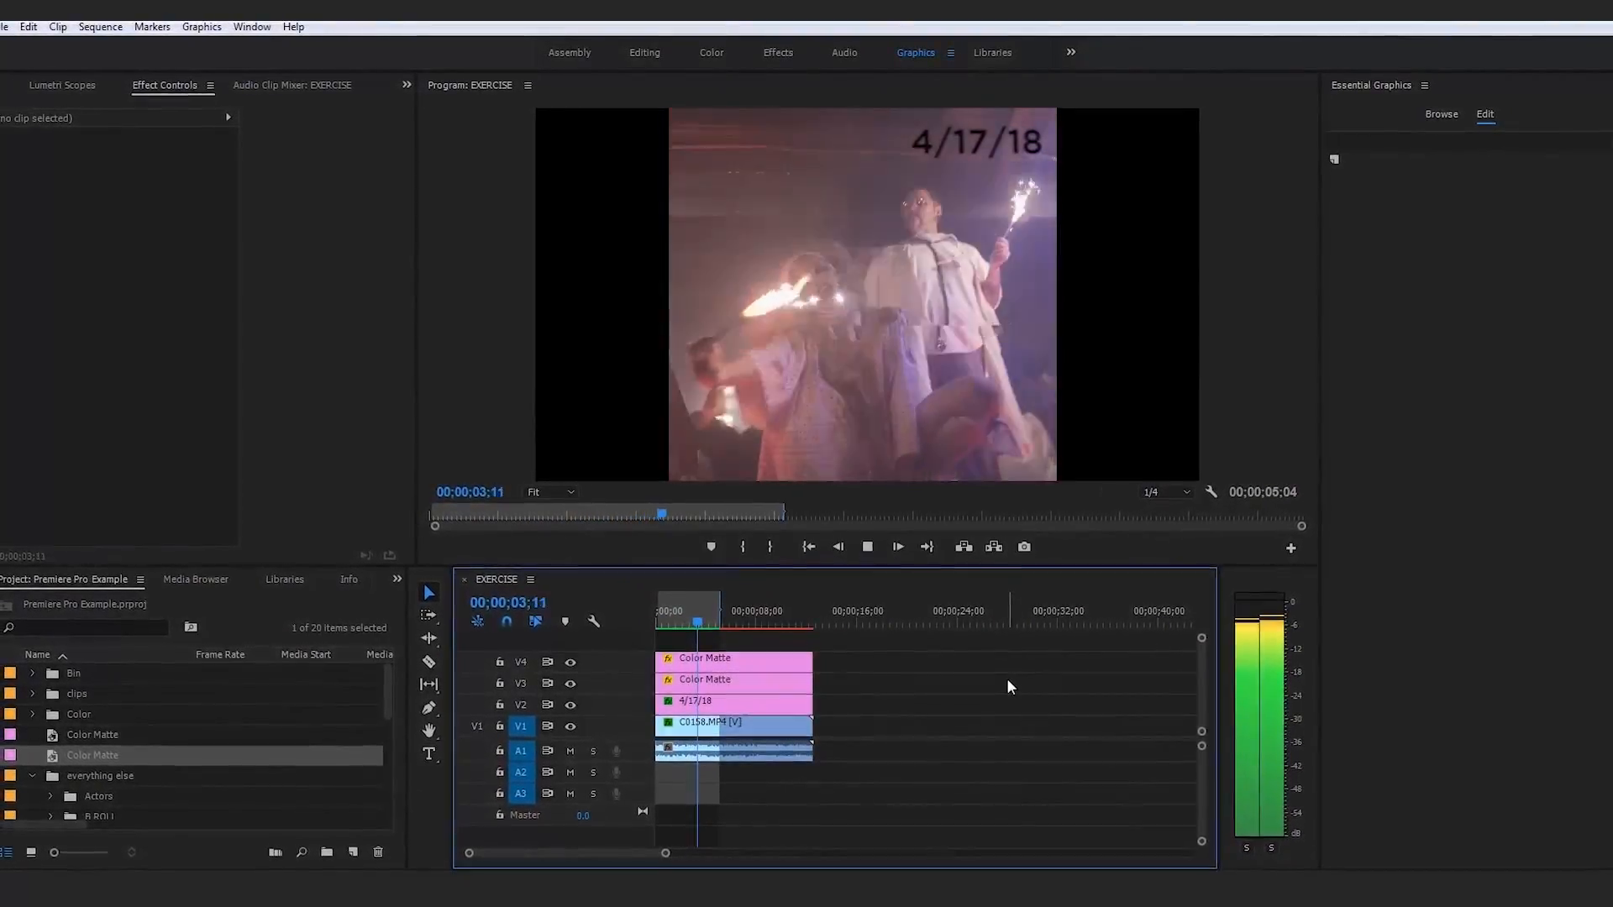
{"action": "key", "text": "space"}
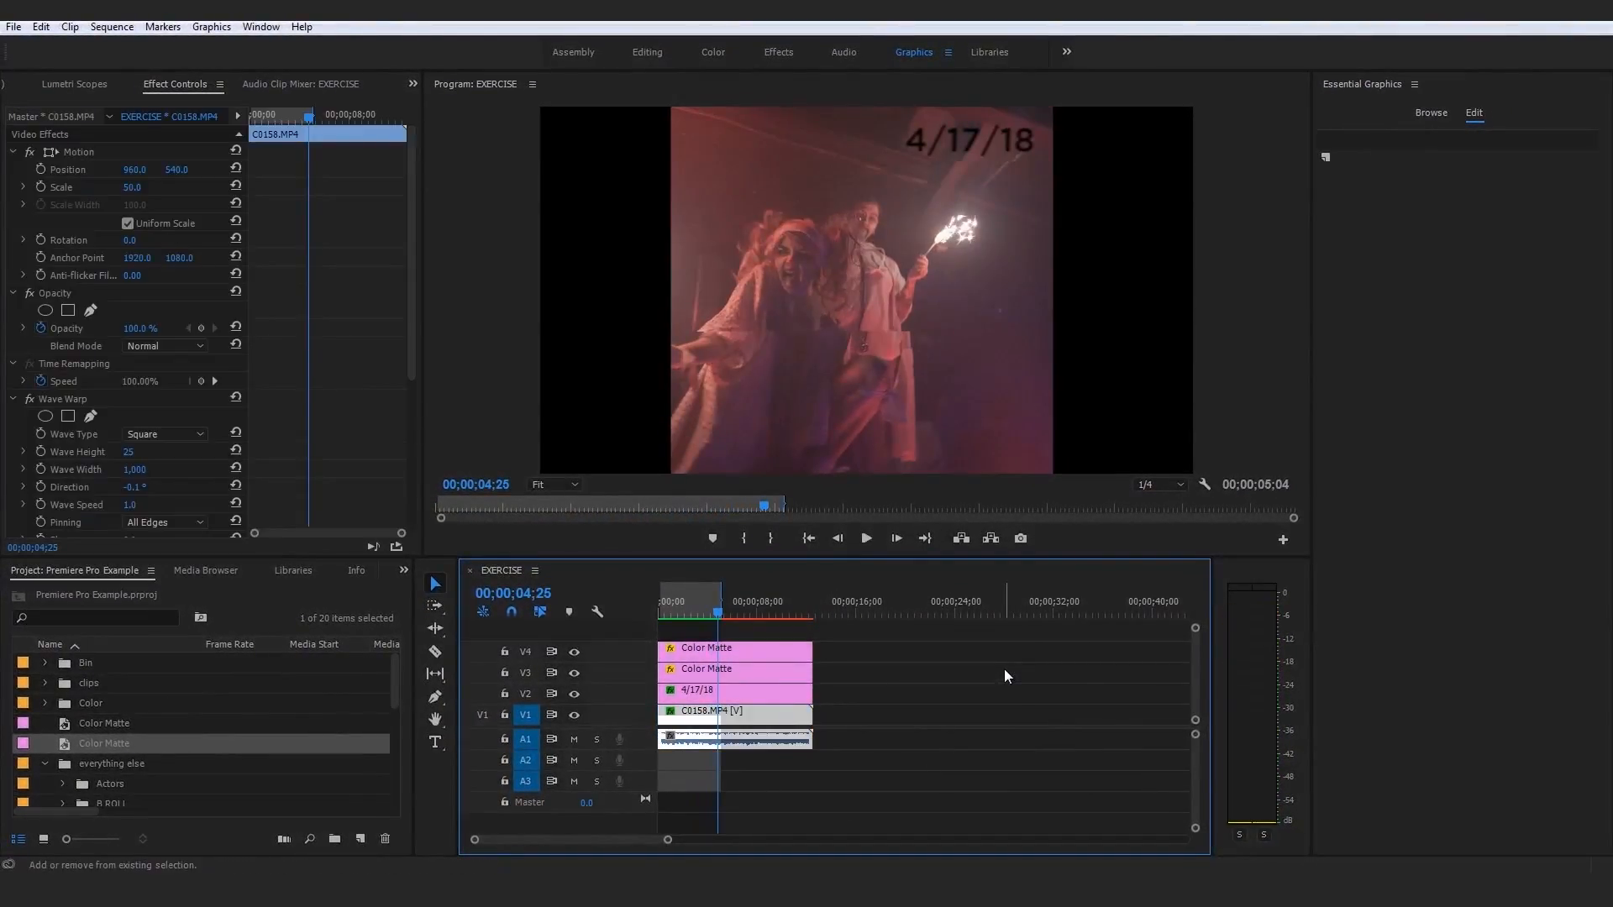
{"action": "key", "text": "shift+i"}
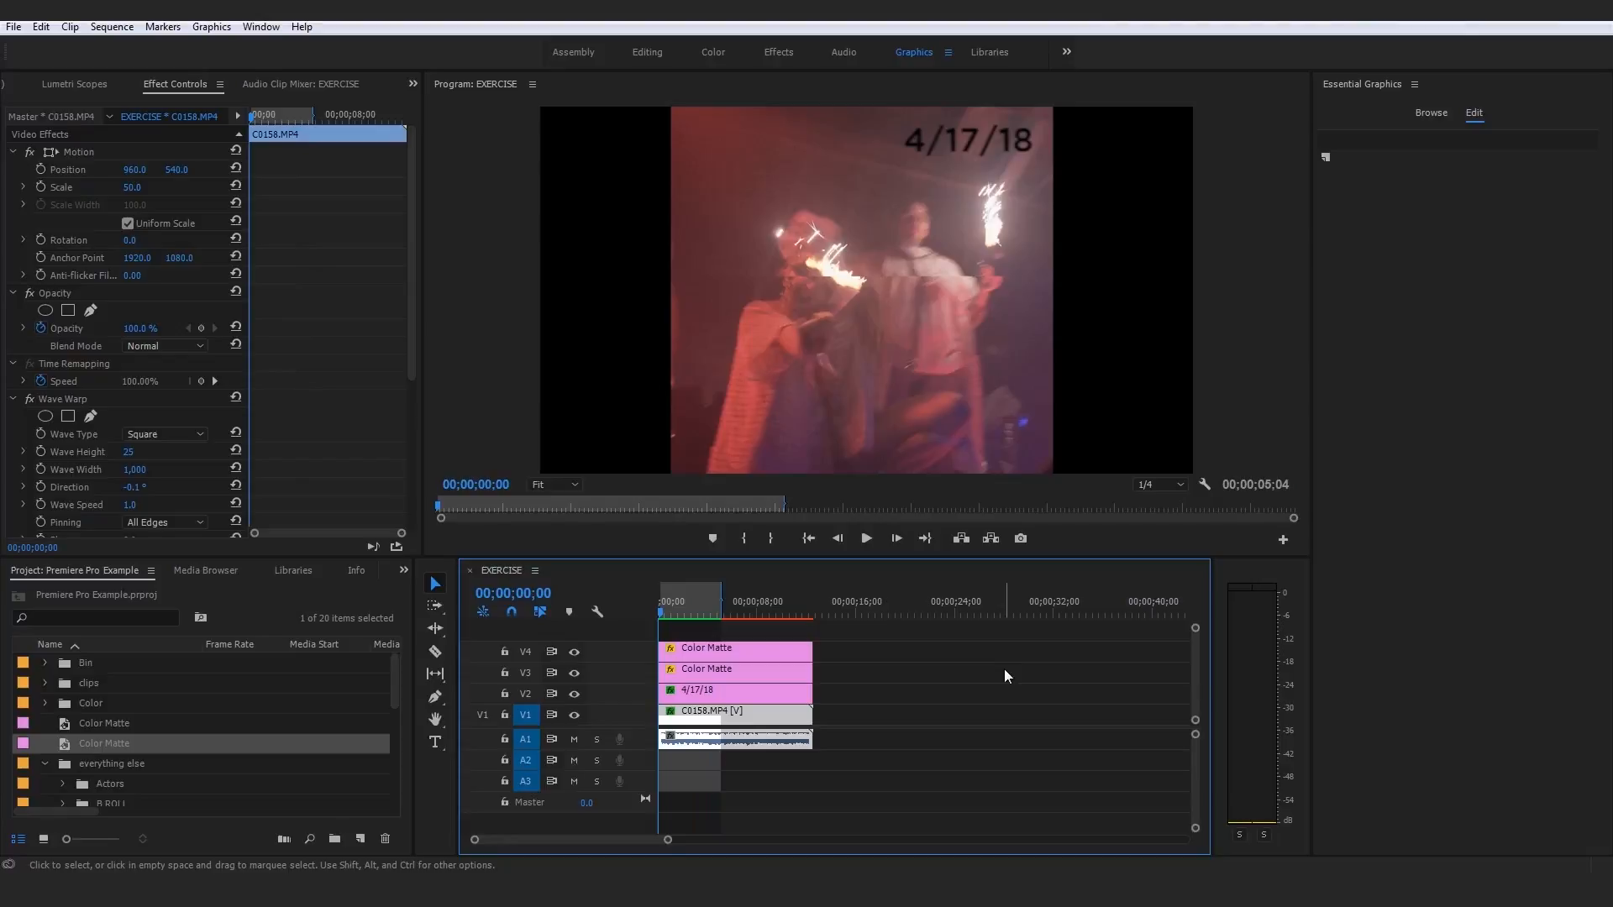
{"action": "key", "text": "space"}
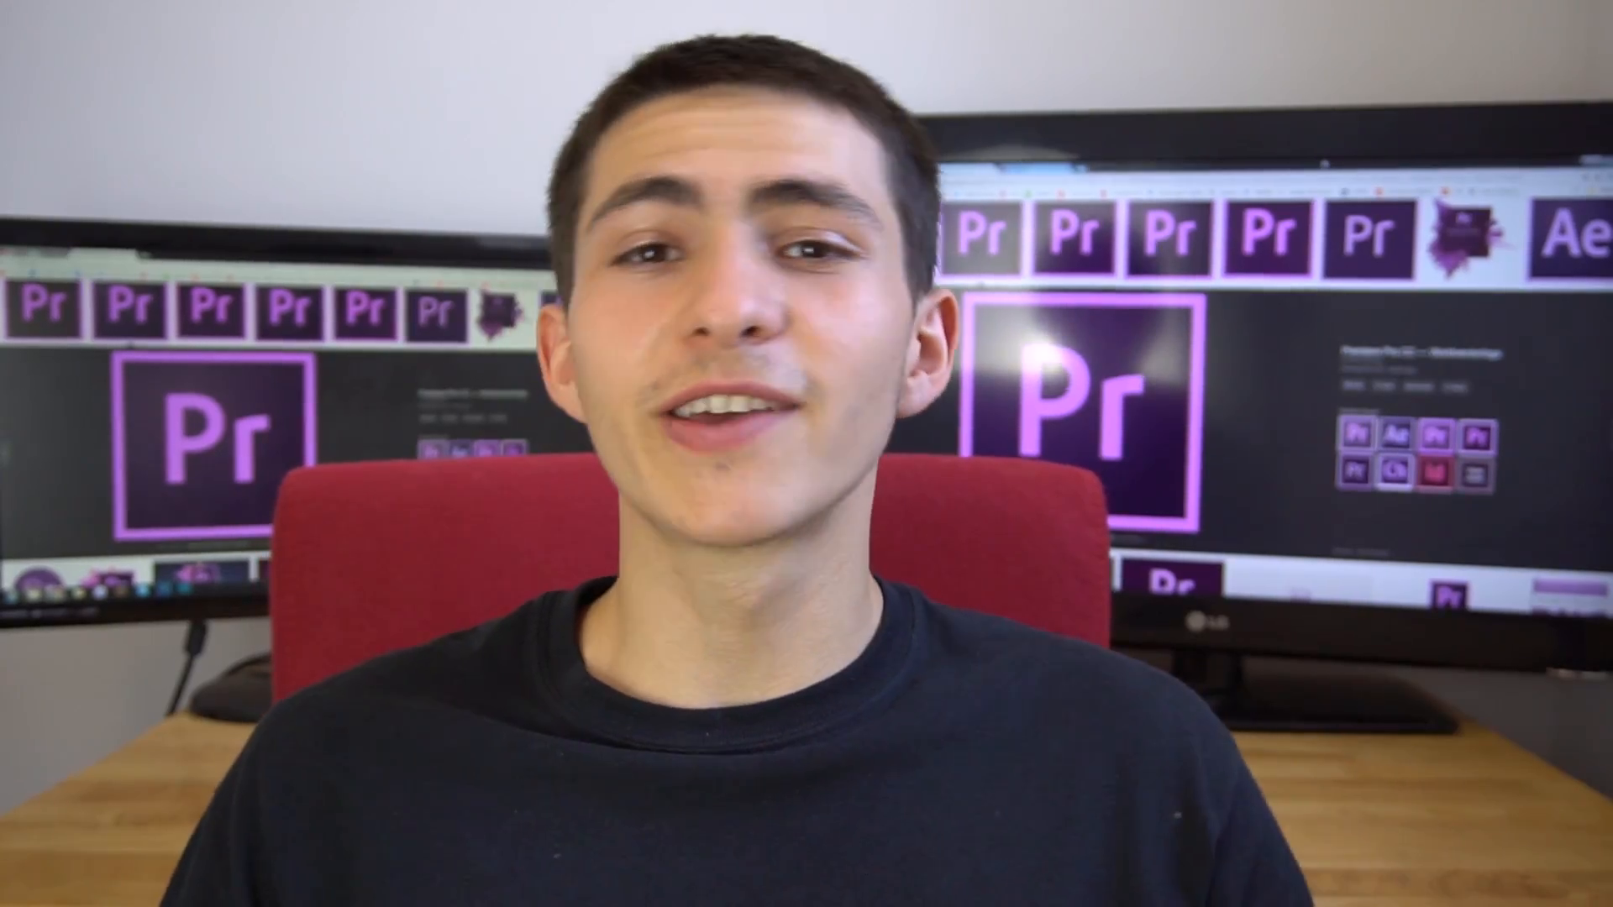